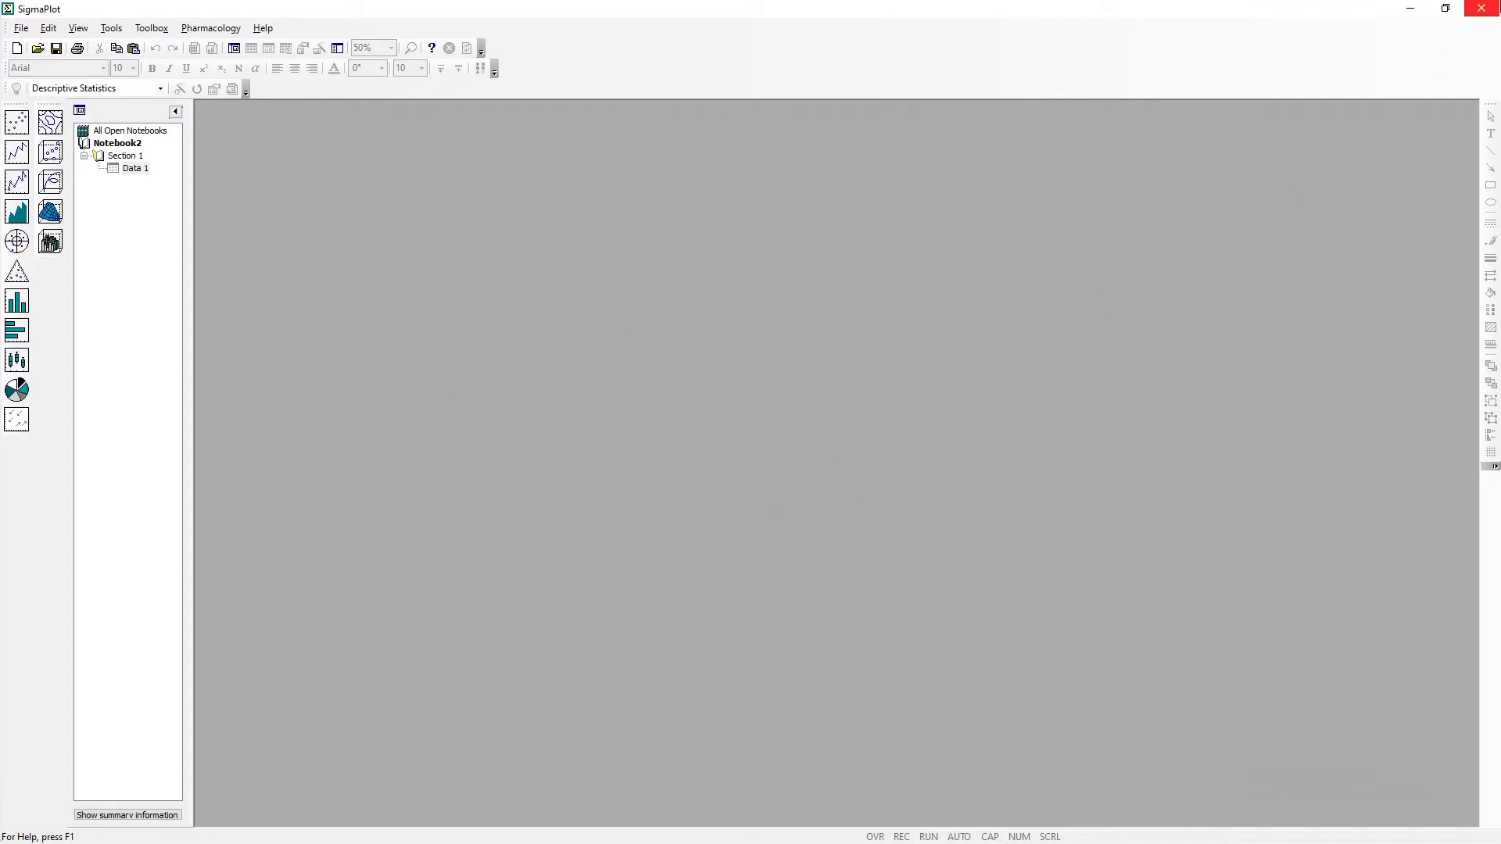
- Restart SigmaPlot with a new blank notebook and enlarge its Data 1 worksheet window
click(1480, 9)
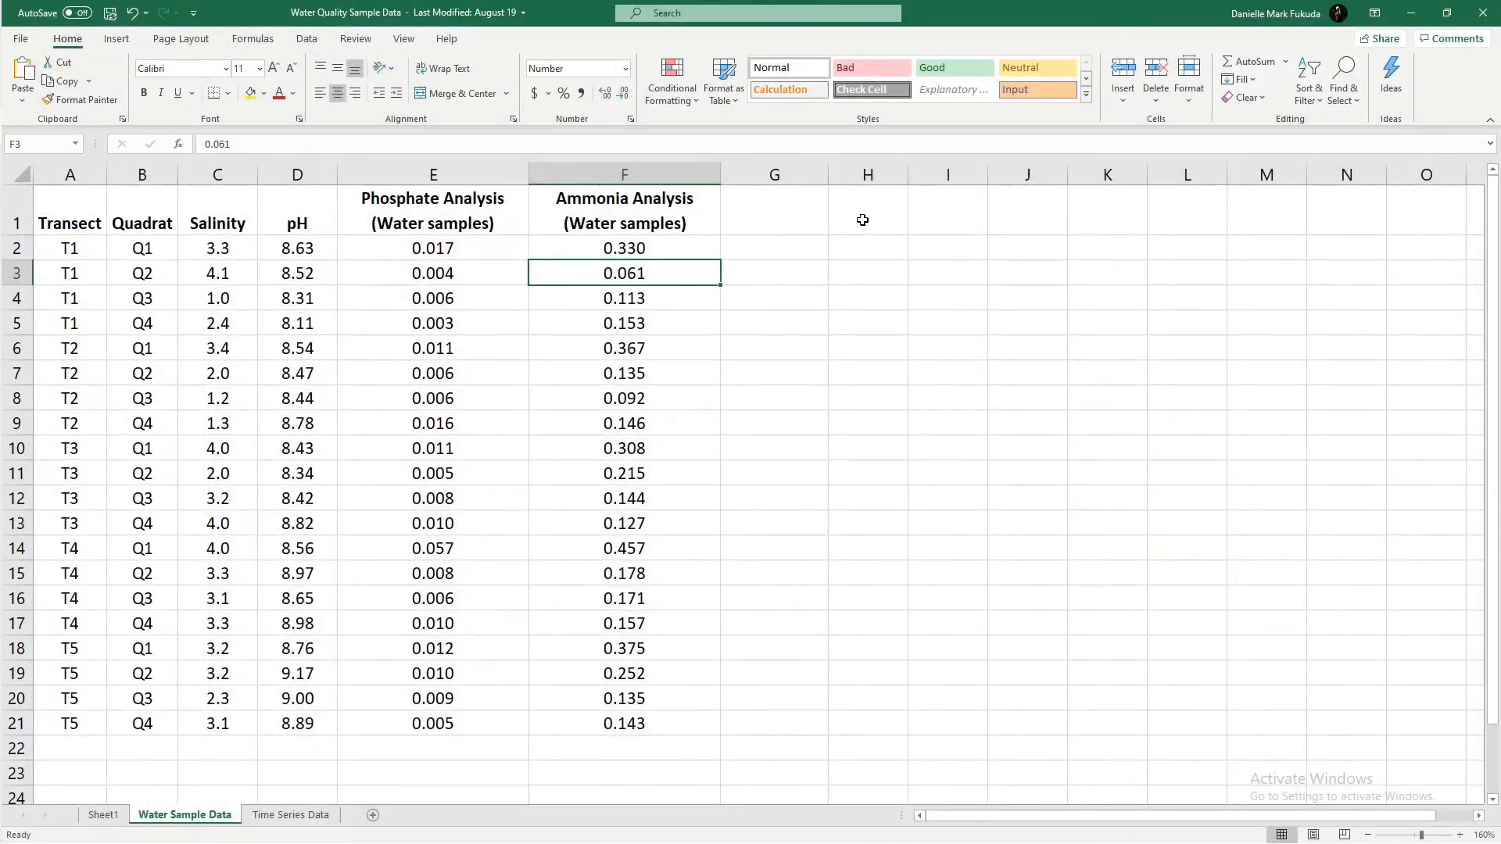
key(super)
click(659, 755)
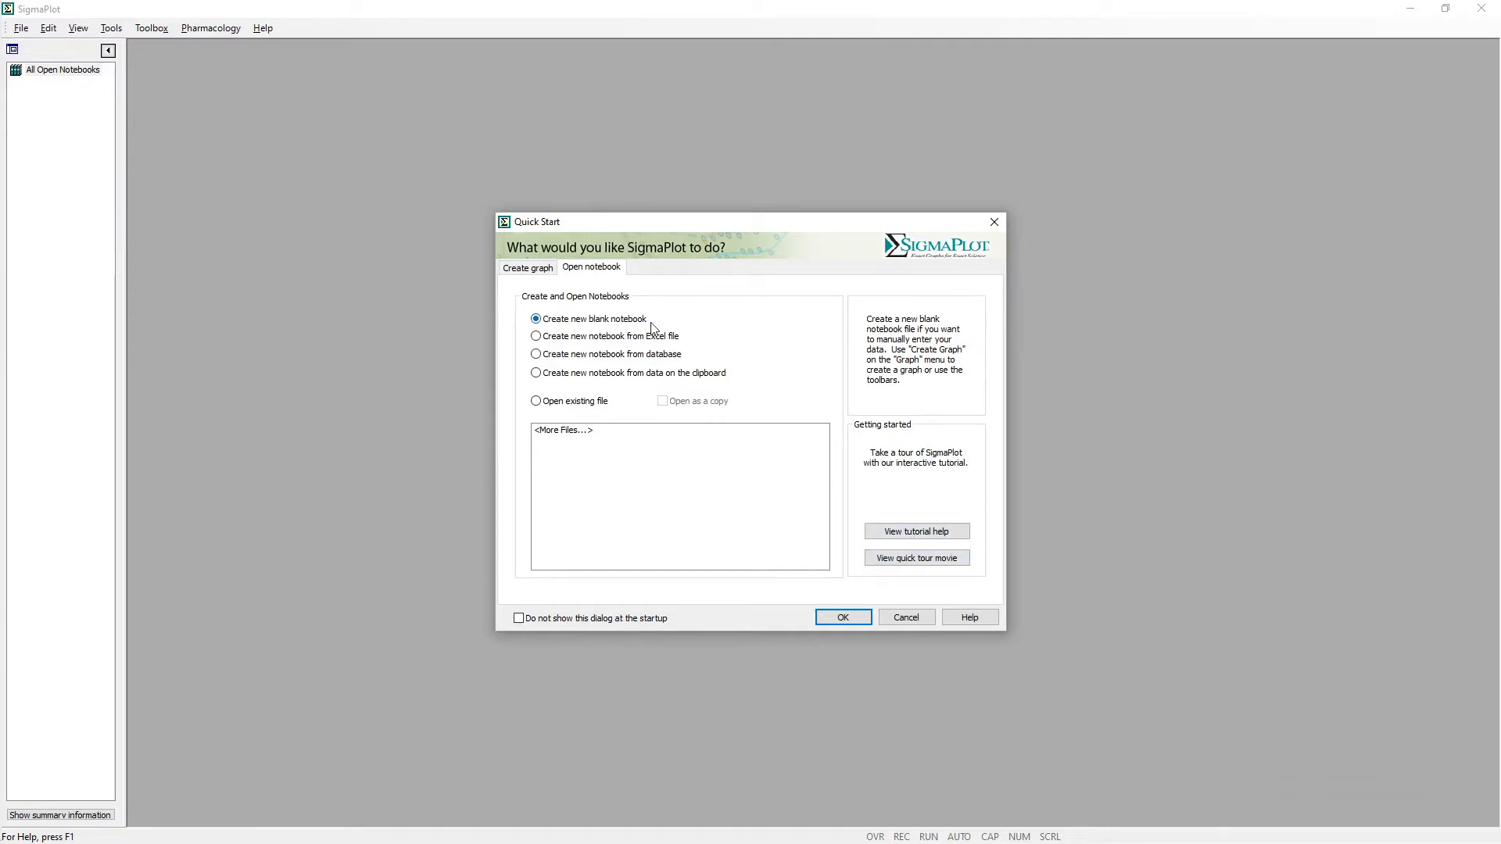
click(844, 618)
drag(1155, 261, 1022, 130)
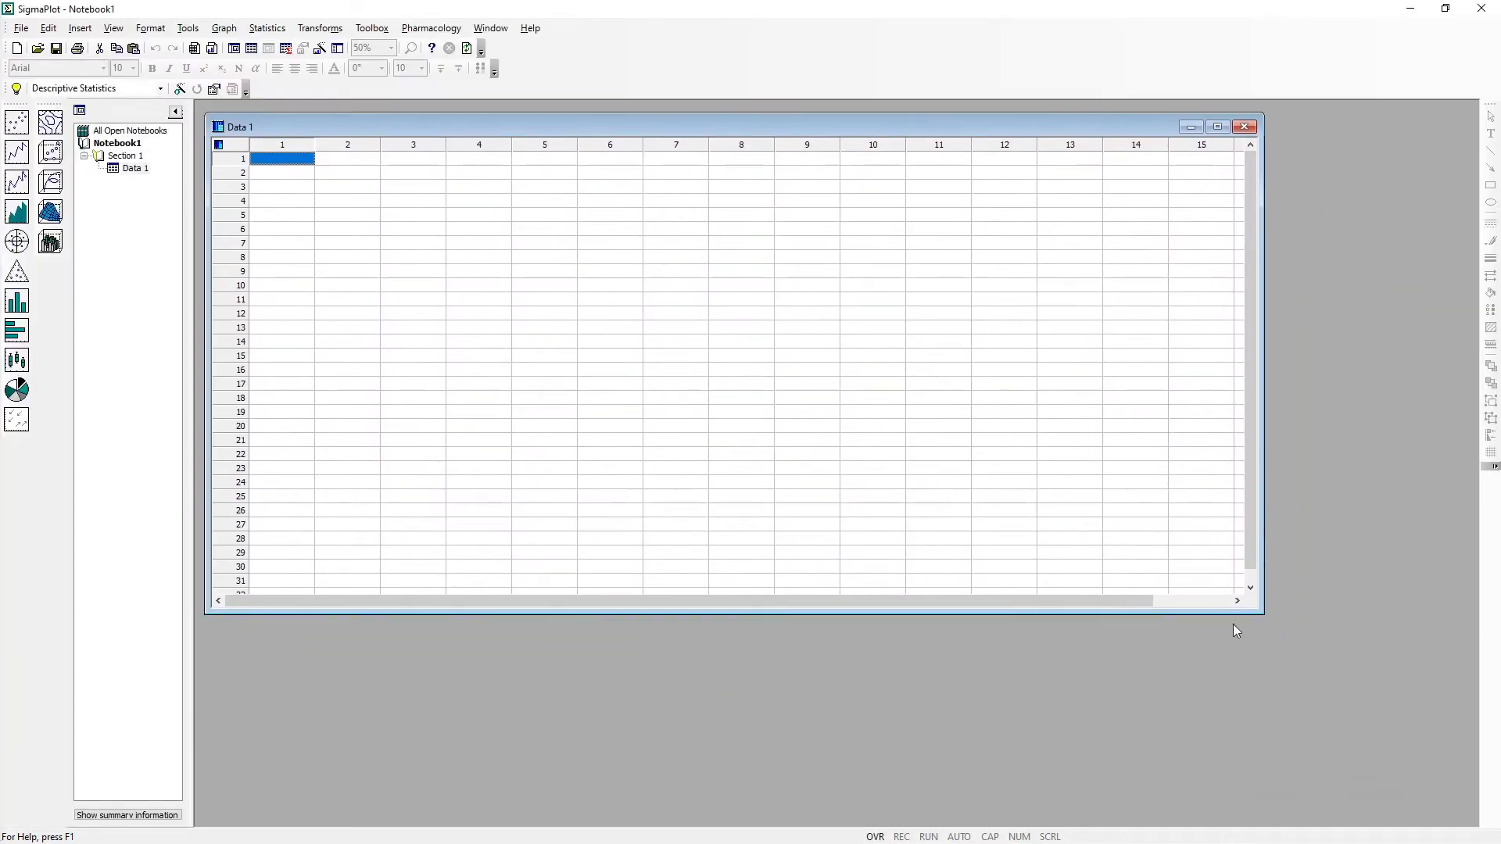
drag(1260, 613, 1425, 802)
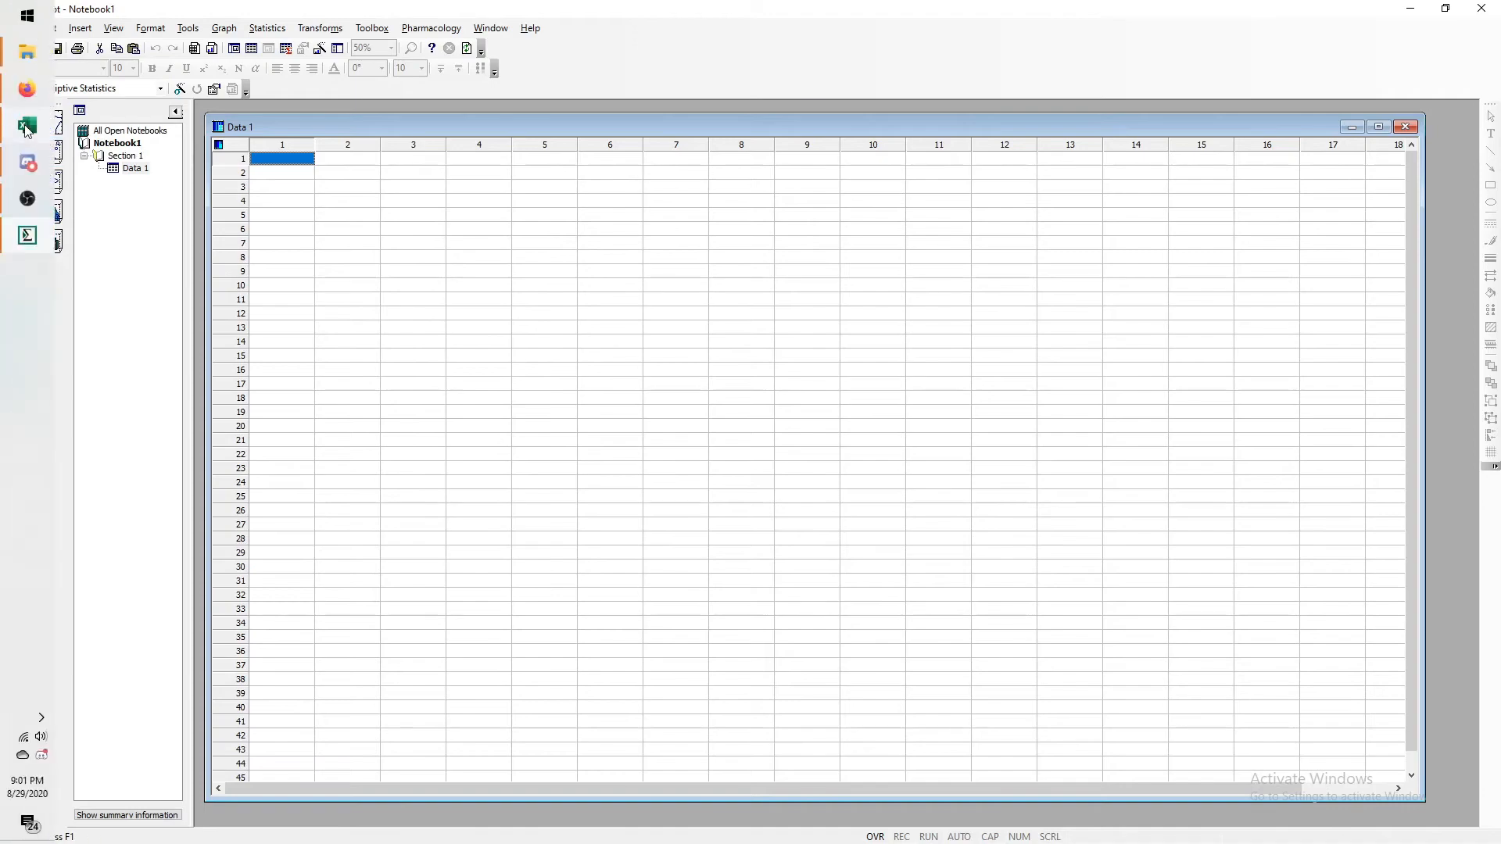
- Copy the pH column from the Water Sample Data sheet in Excel and paste it into column 2 of SigmaPlot's Data 1 worksheet
click(24, 129)
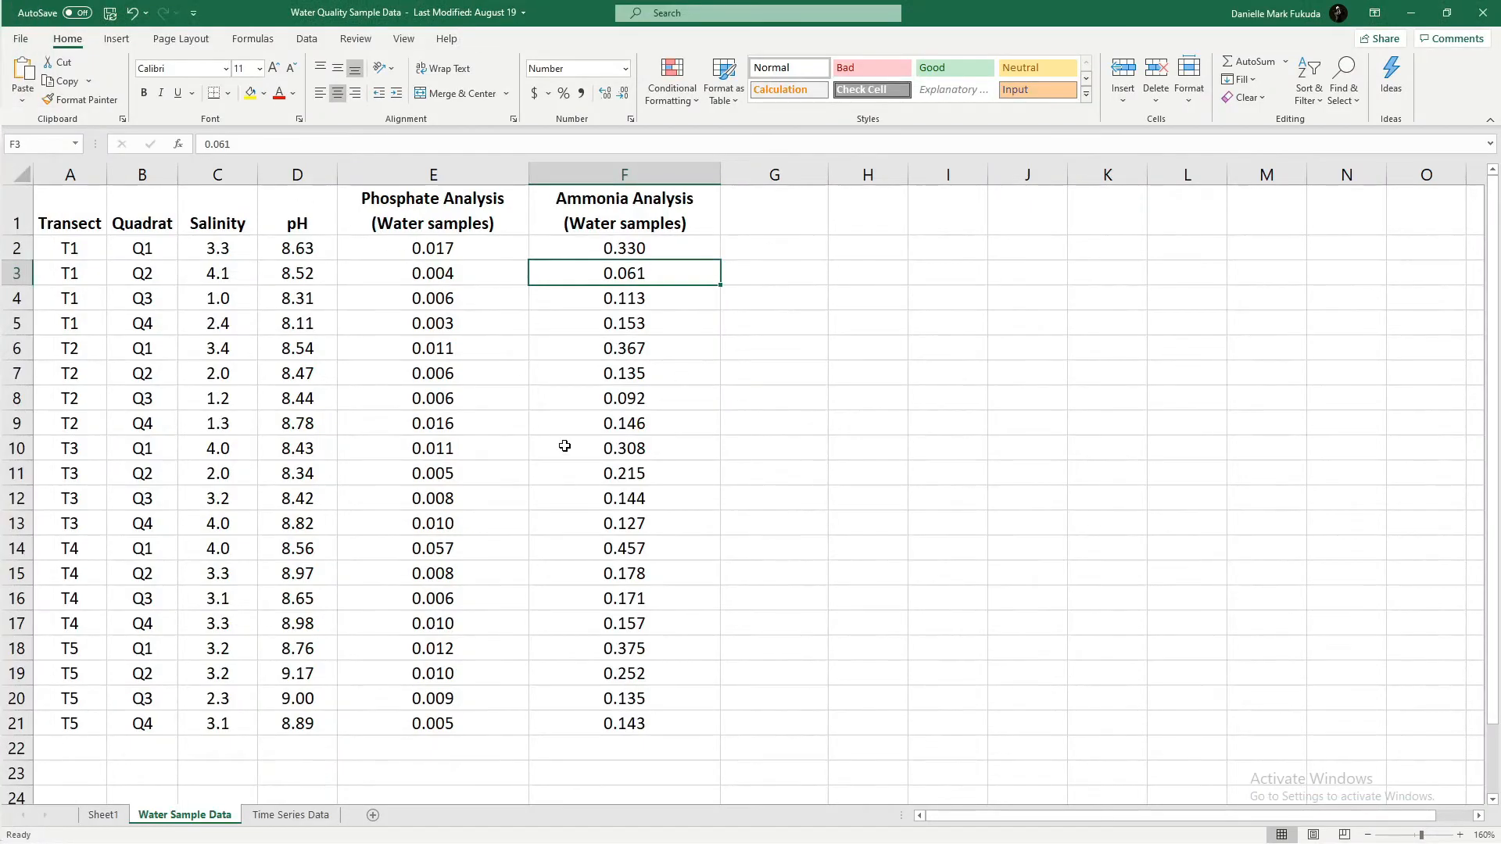
click(298, 174)
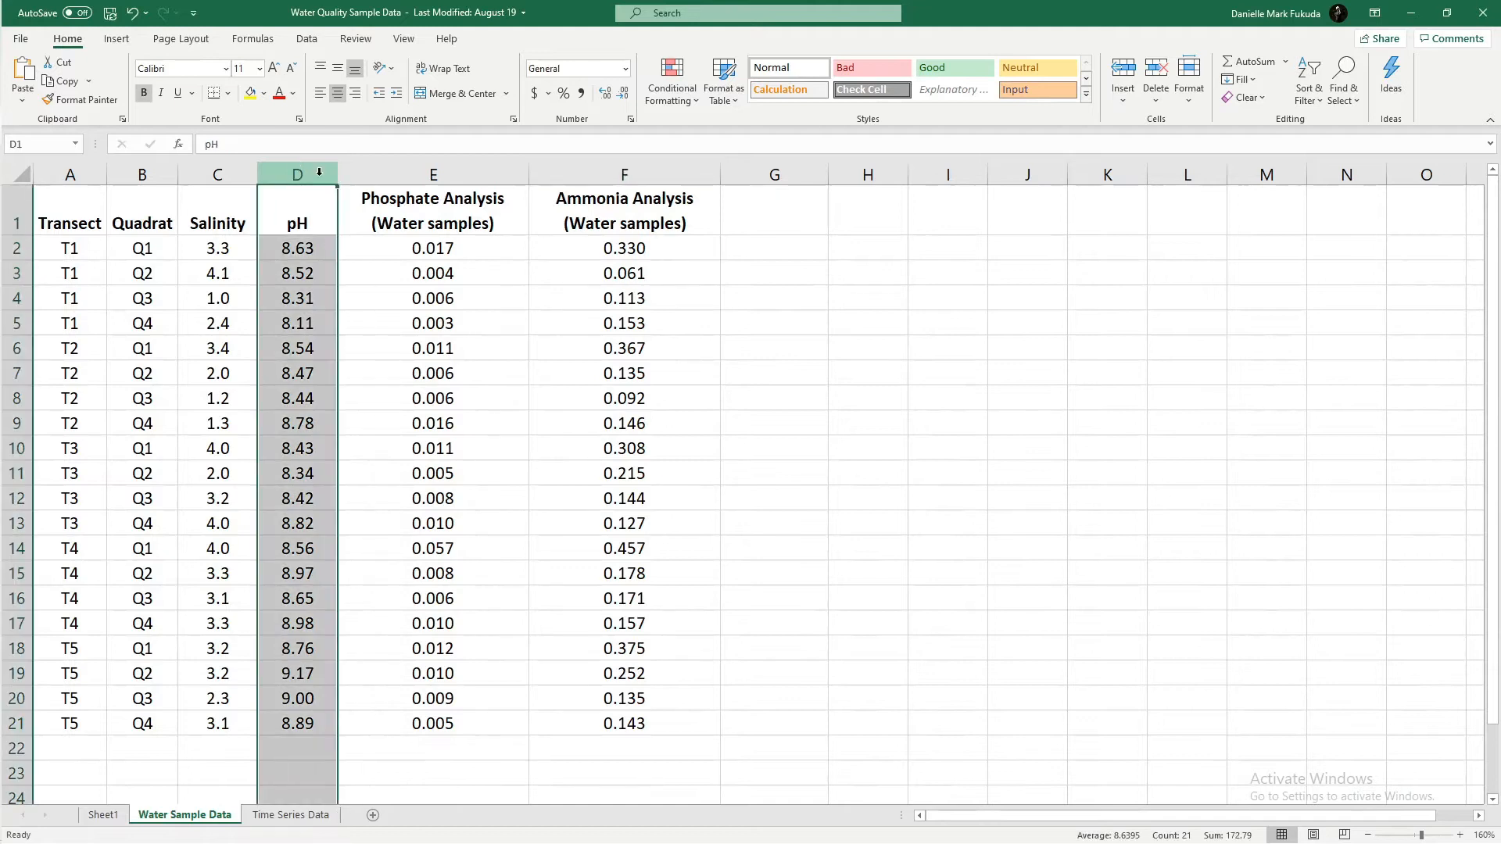
right_click(316, 245)
click(369, 286)
key(alt+Tab)
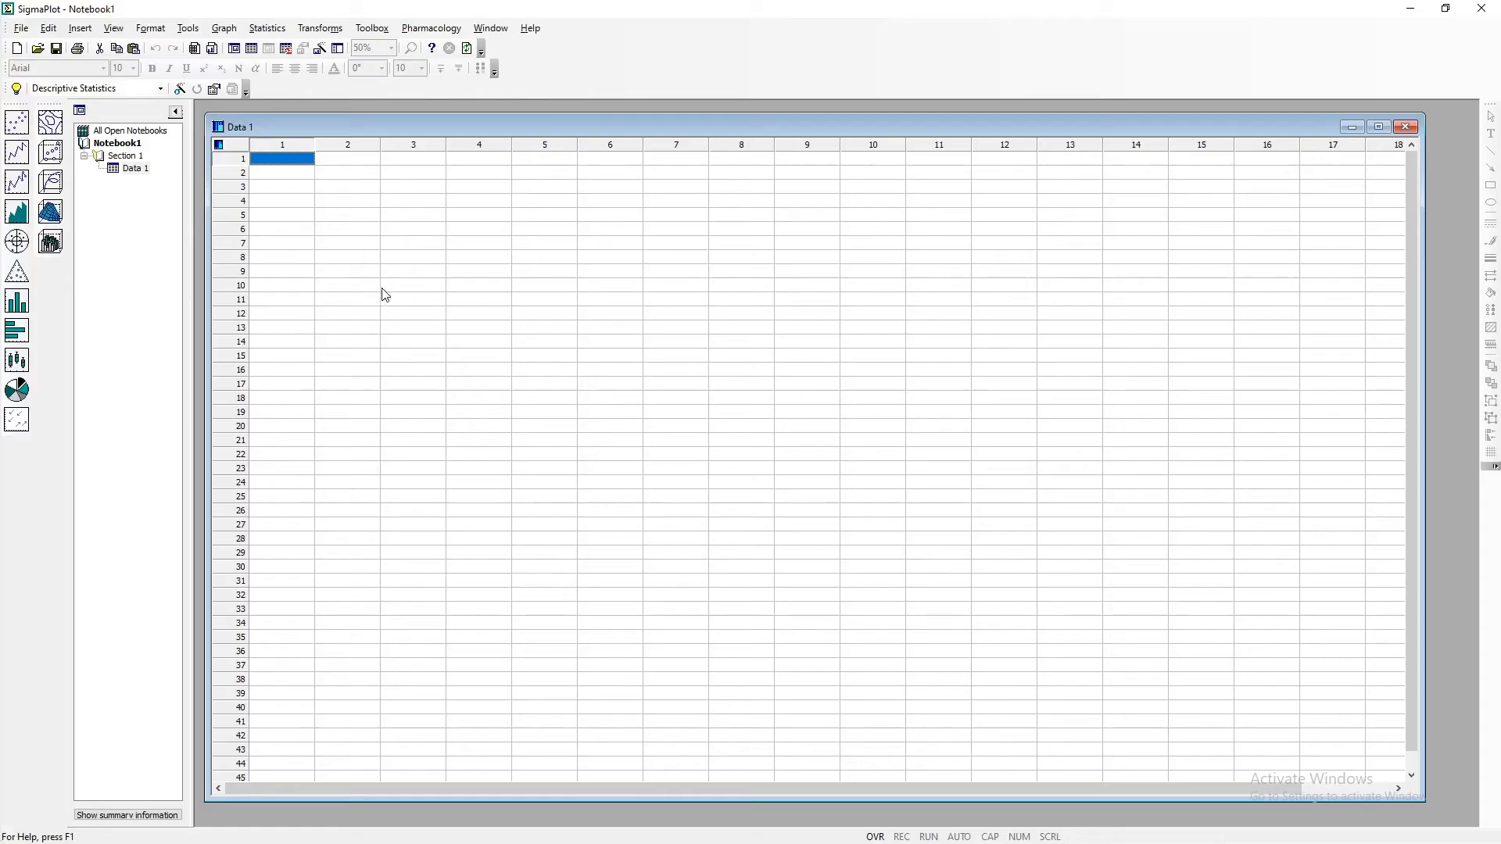
click(344, 160)
right_click(350, 159)
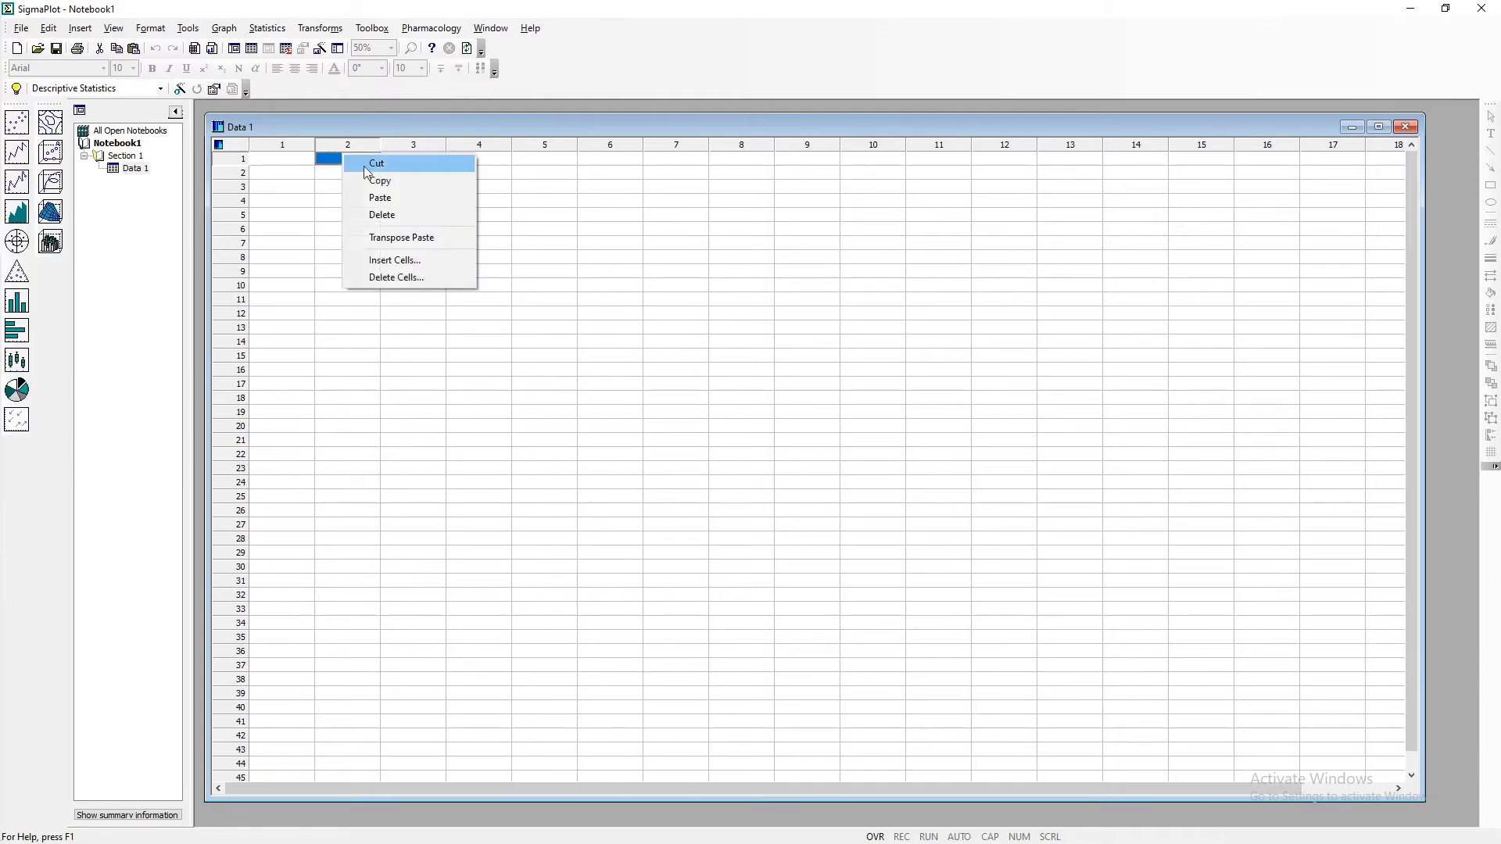
click(401, 200)
- Copy the Transect column from the Excel sheet and paste it into column 1 of the SigmaPlot worksheet
key(alt+Tab)
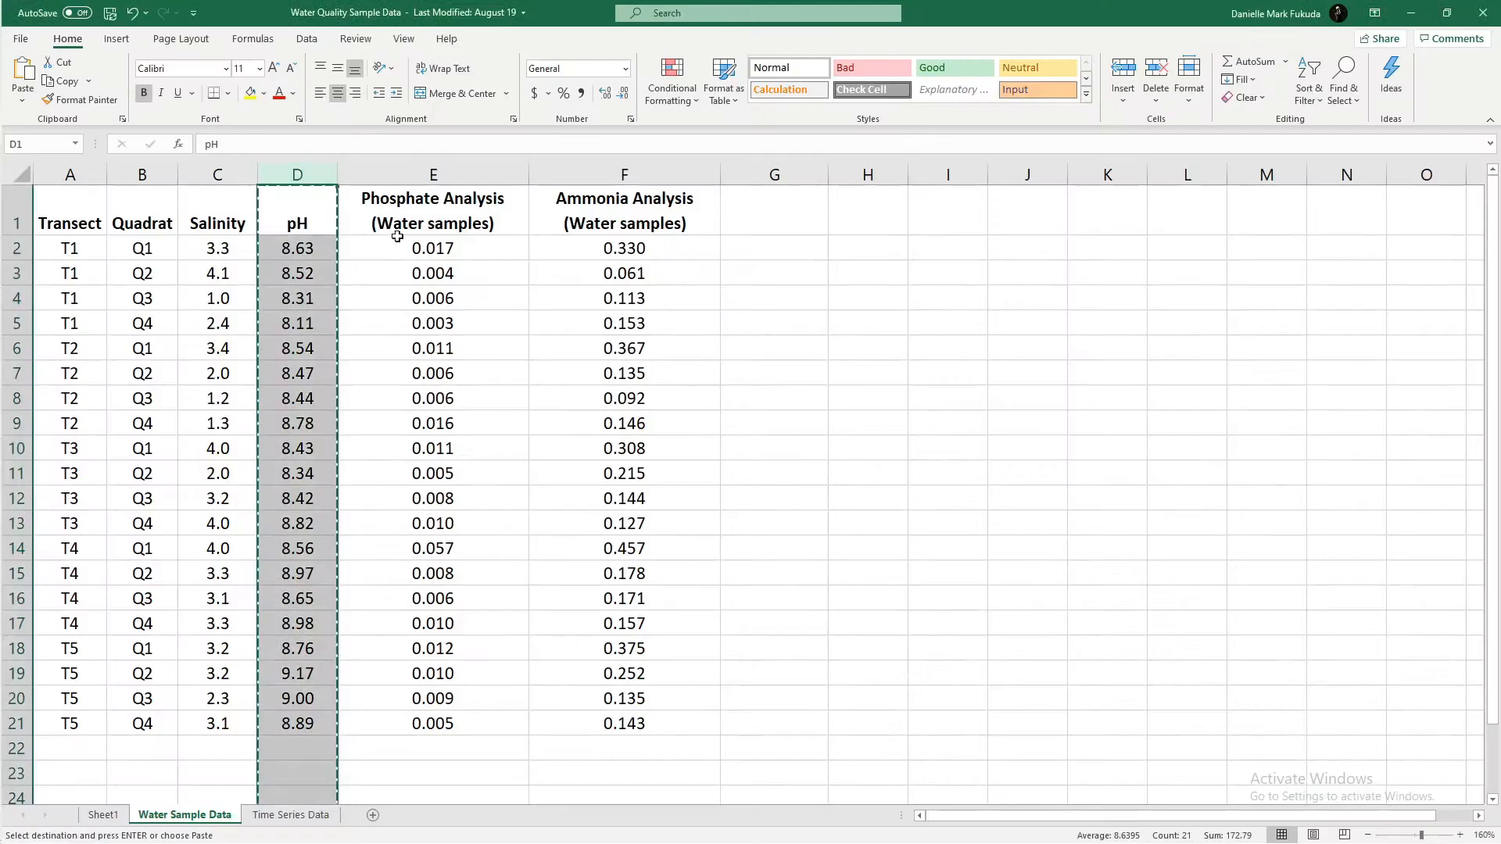
click(84, 194)
click(76, 167)
right_click(79, 177)
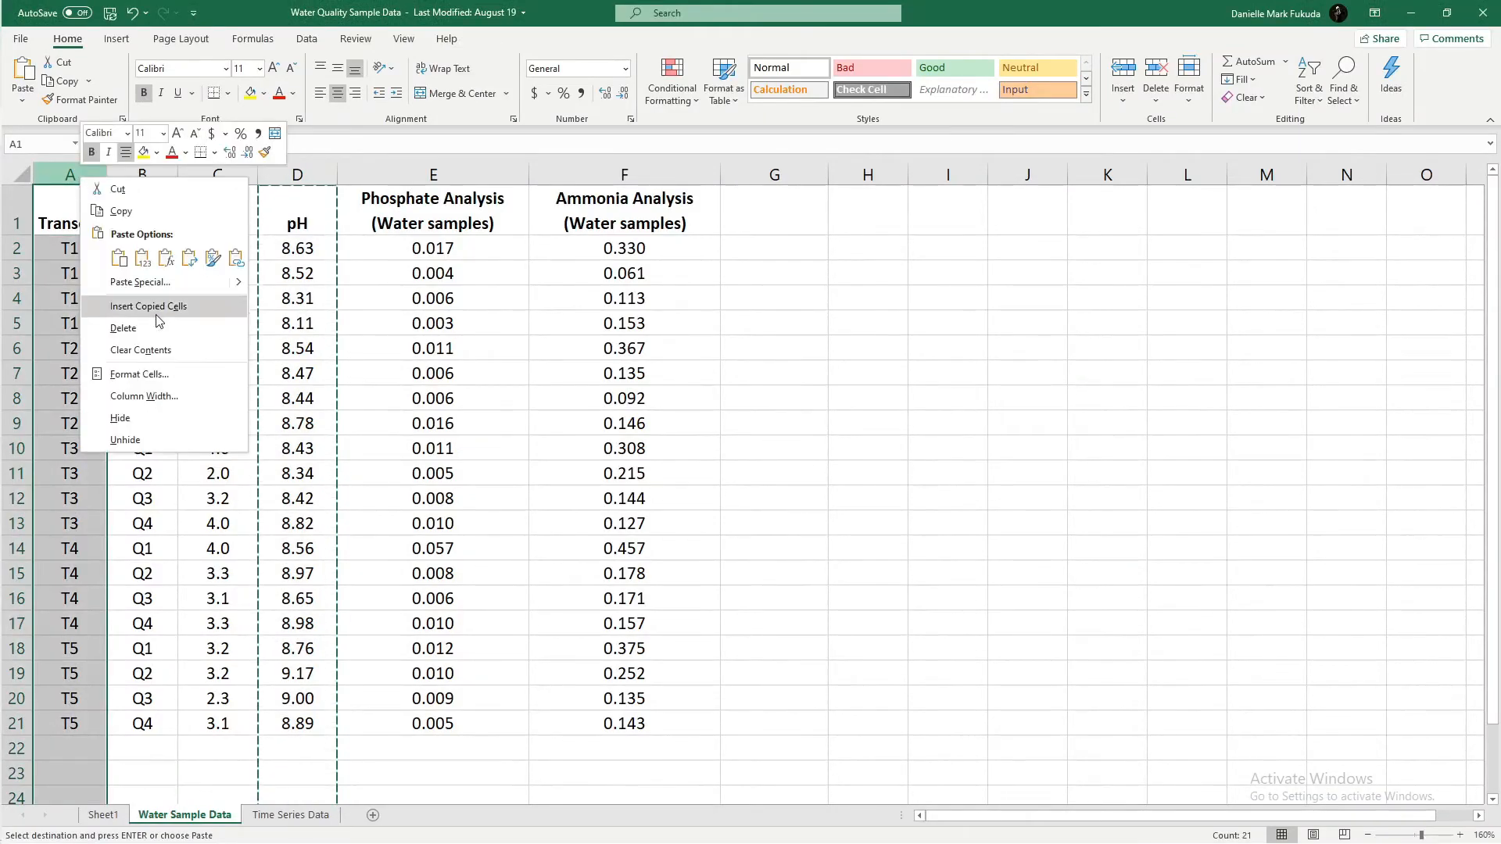
click(123, 211)
key(alt+Tab)
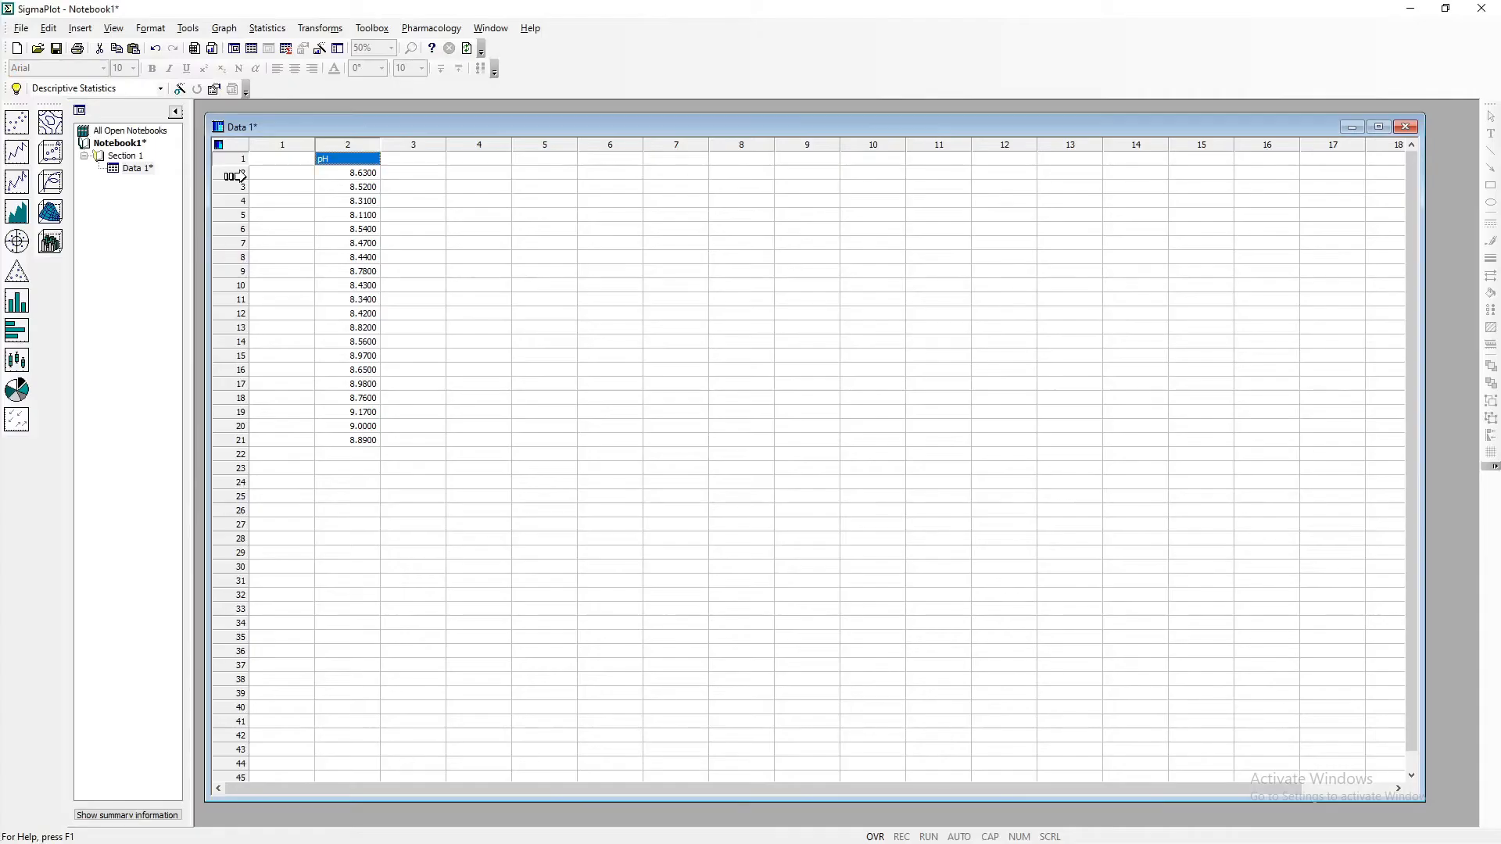
click(296, 160)
right_click(296, 162)
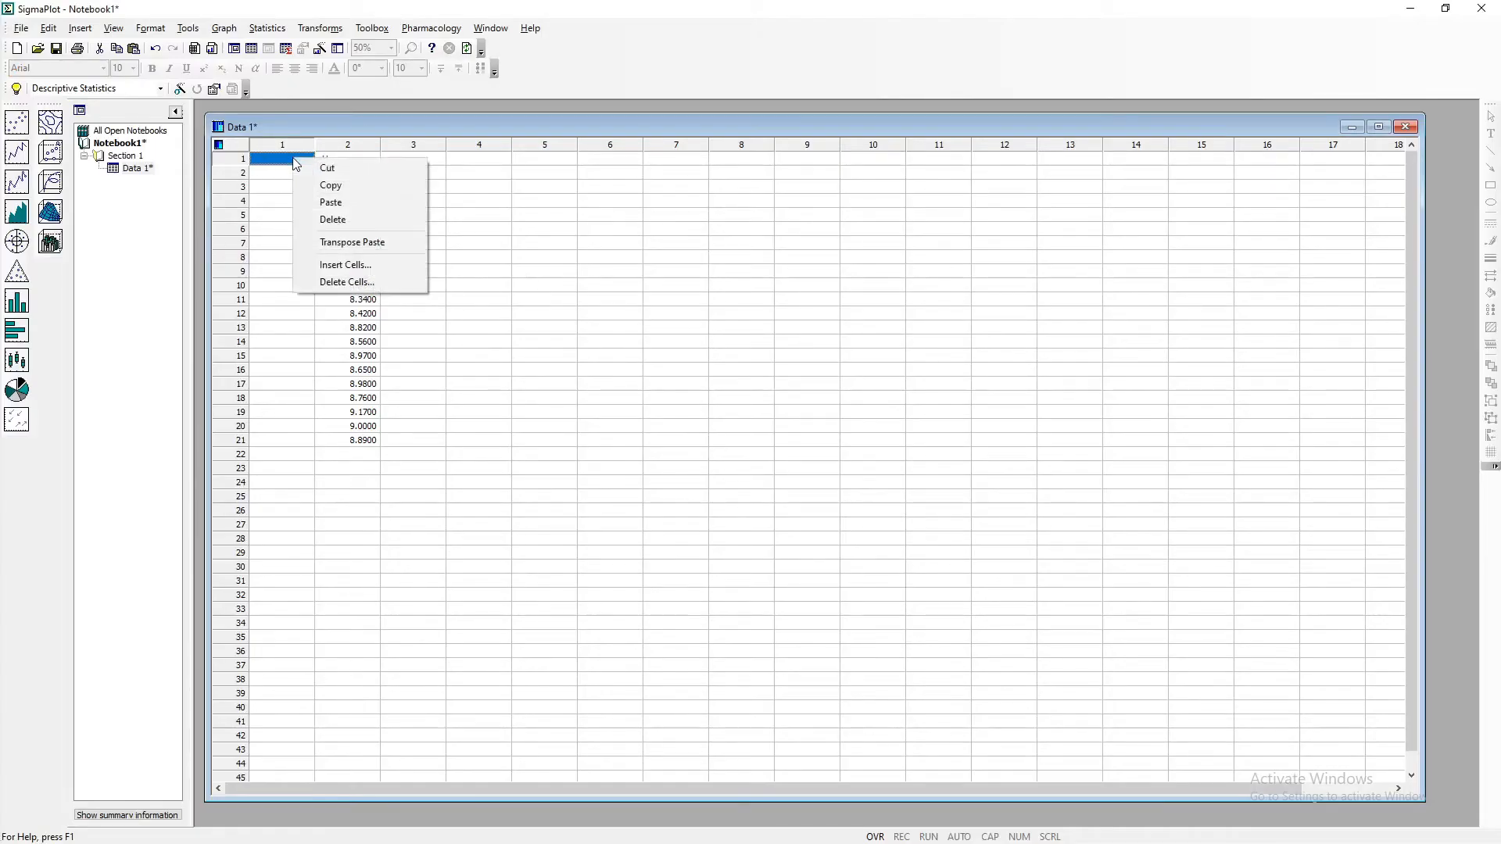
click(331, 202)
click(497, 329)
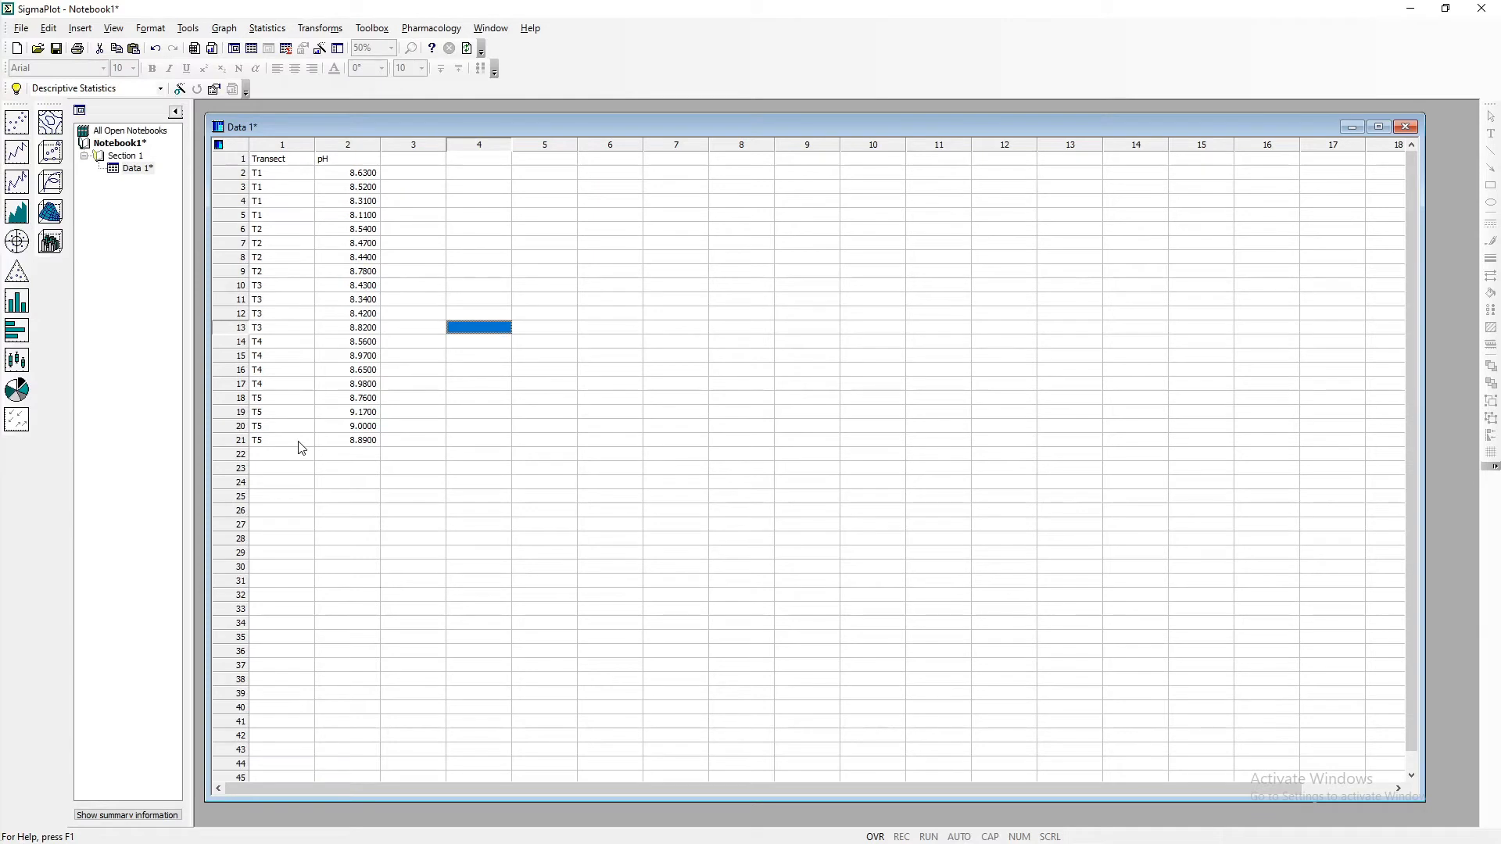
- Examine the Transect and pH labels in row 1 and the pH values listed below them
click(235, 159)
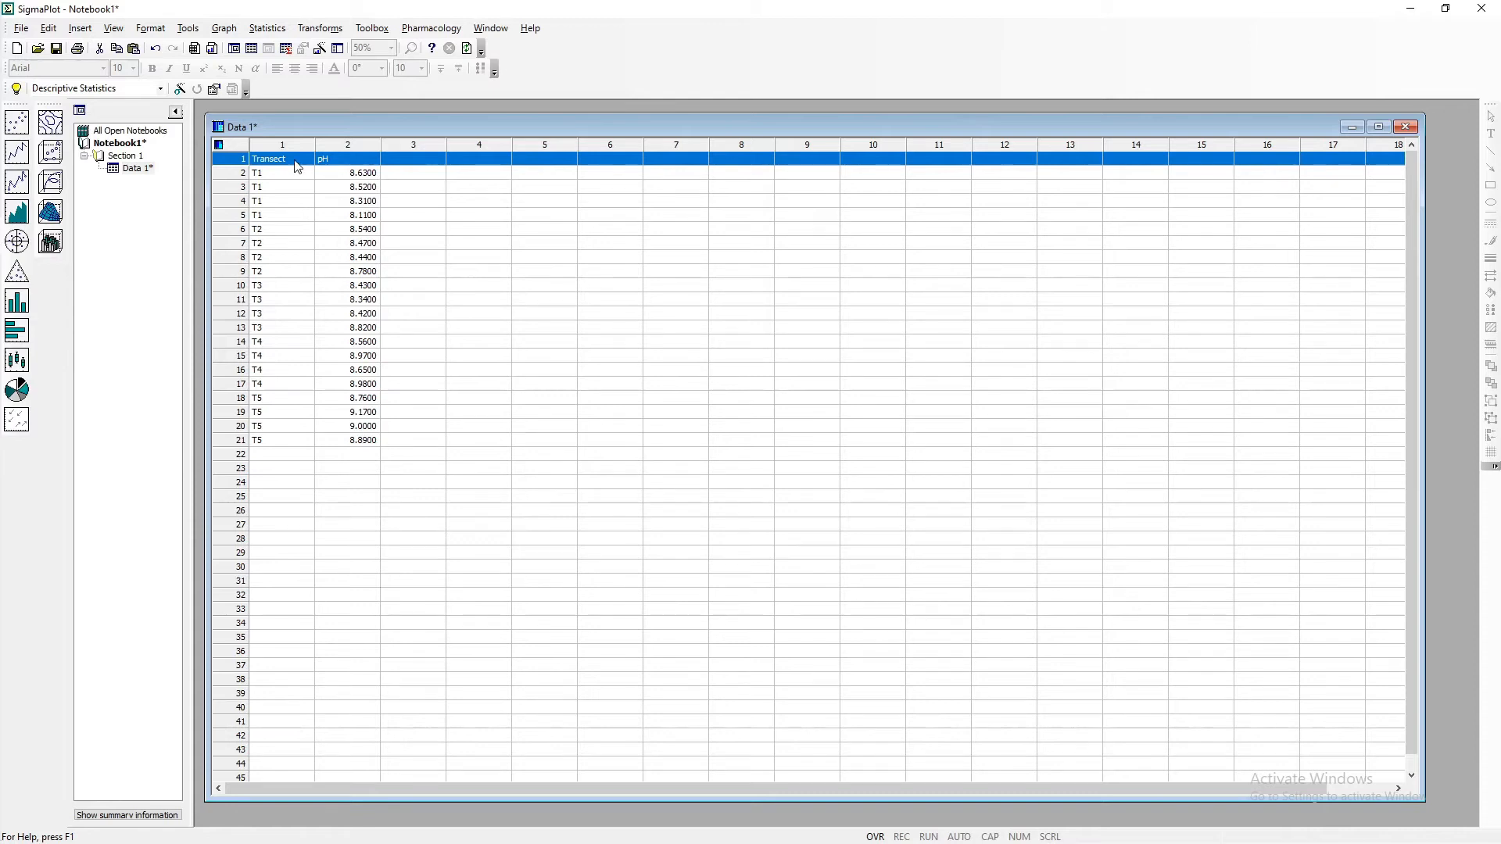
click(418, 188)
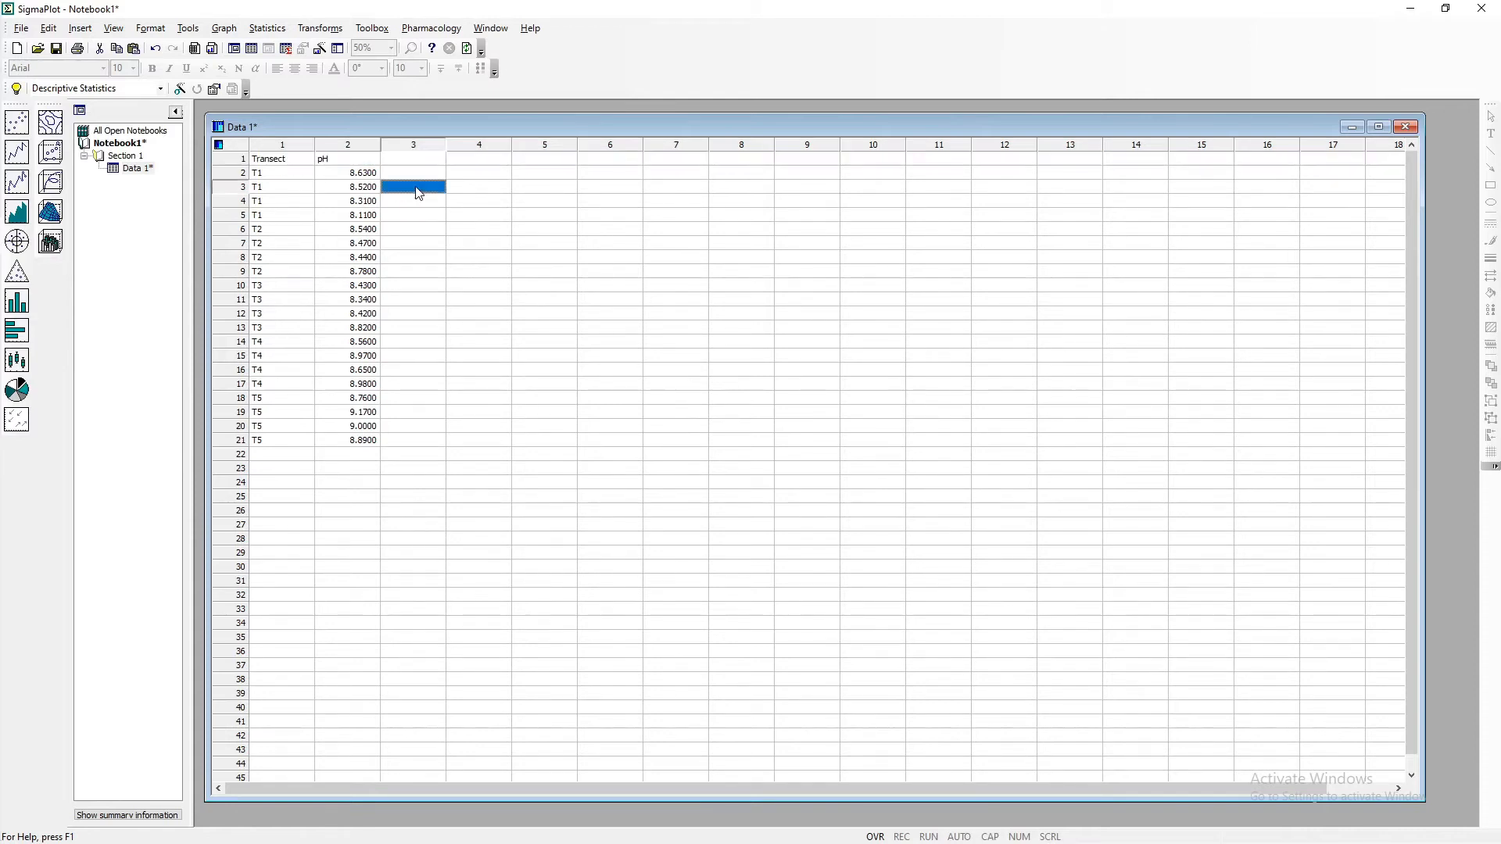
click(283, 161)
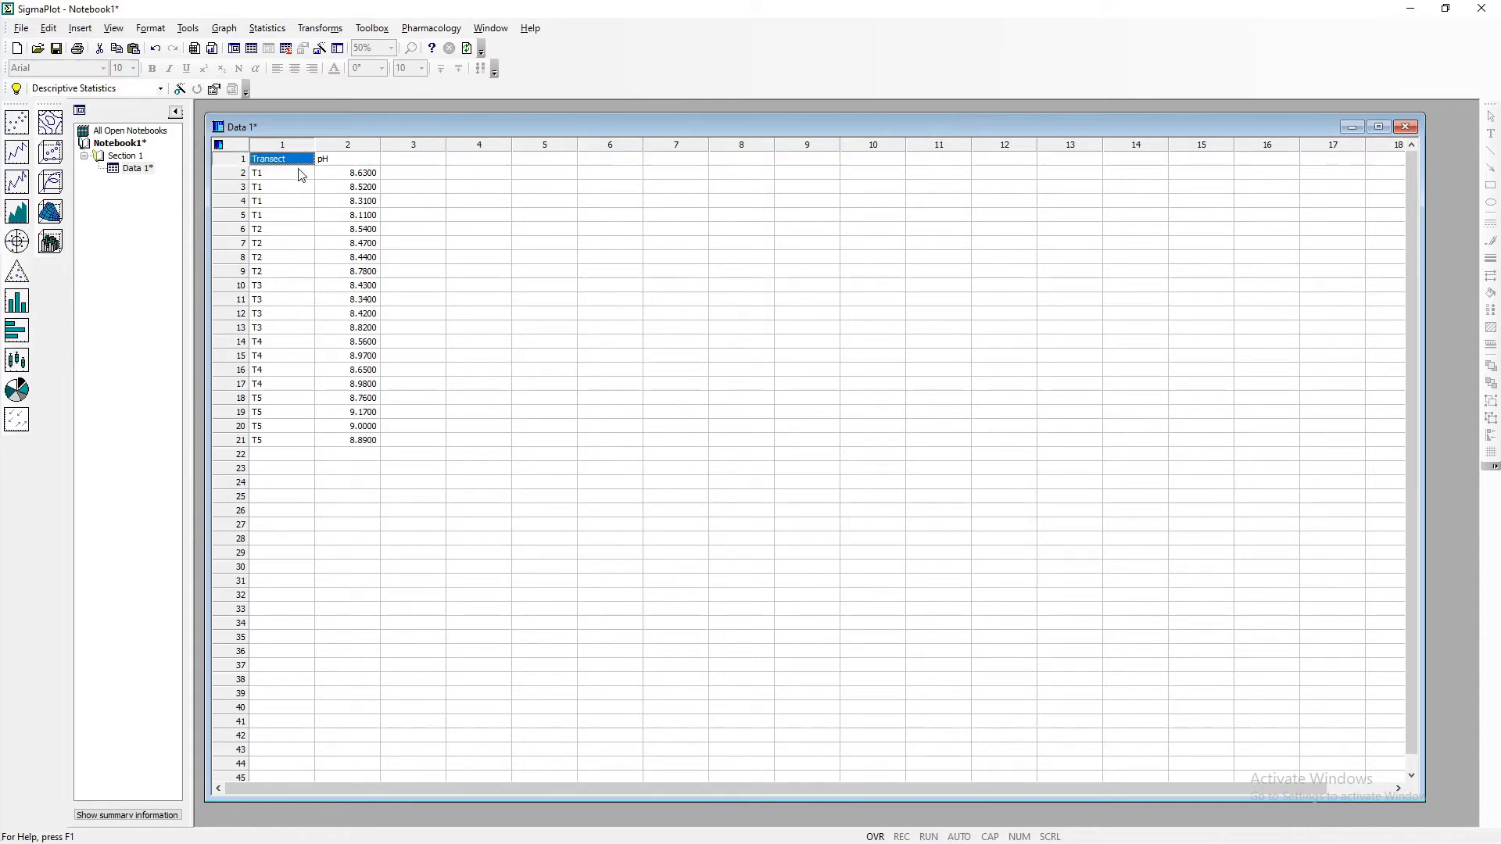
click(371, 164)
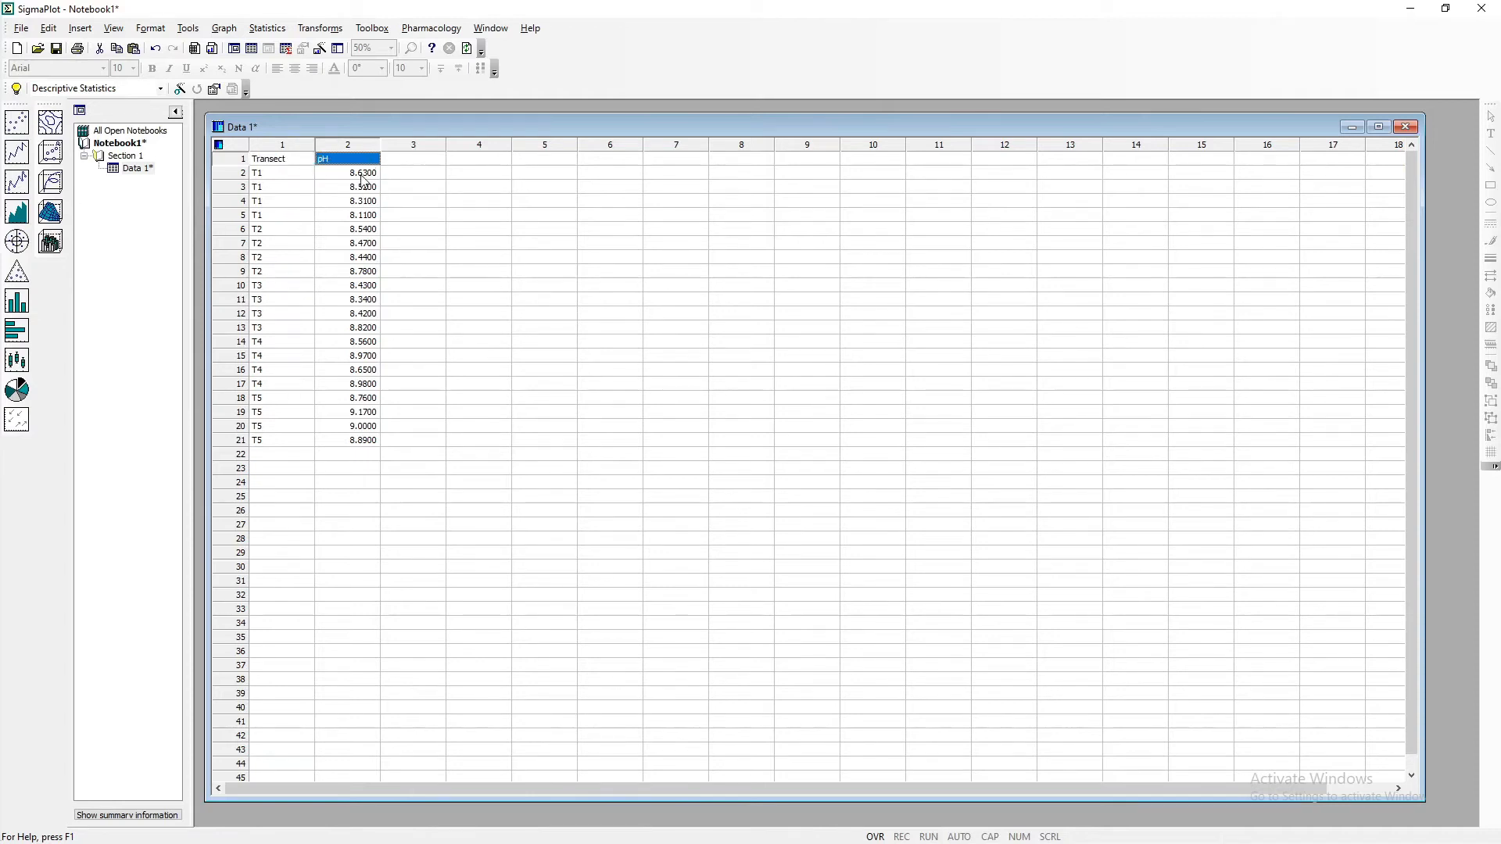
drag(361, 174, 347, 444)
click(459, 471)
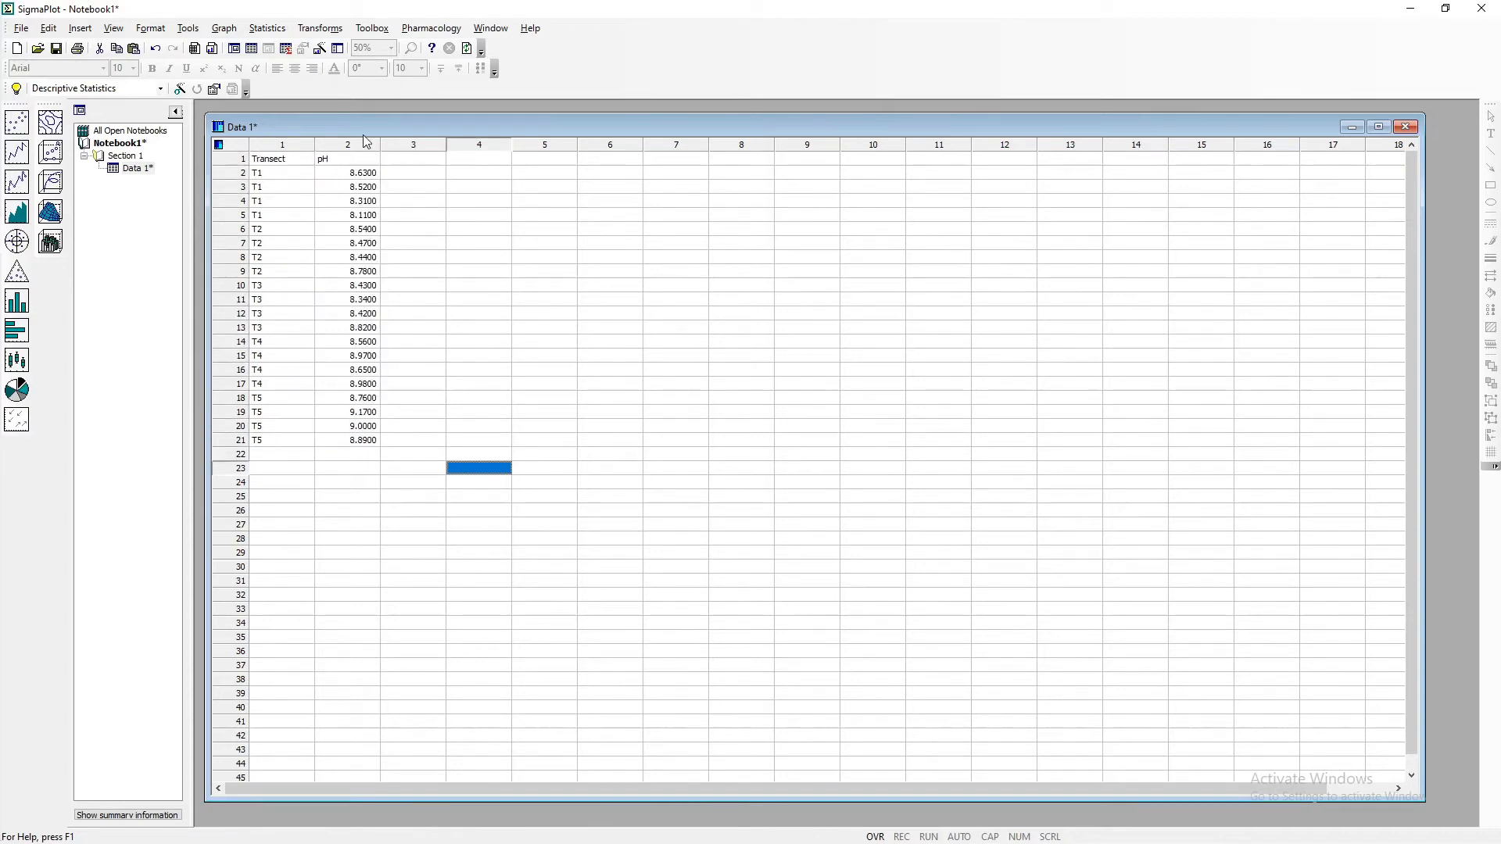
click(474, 257)
drag(281, 159, 342, 167)
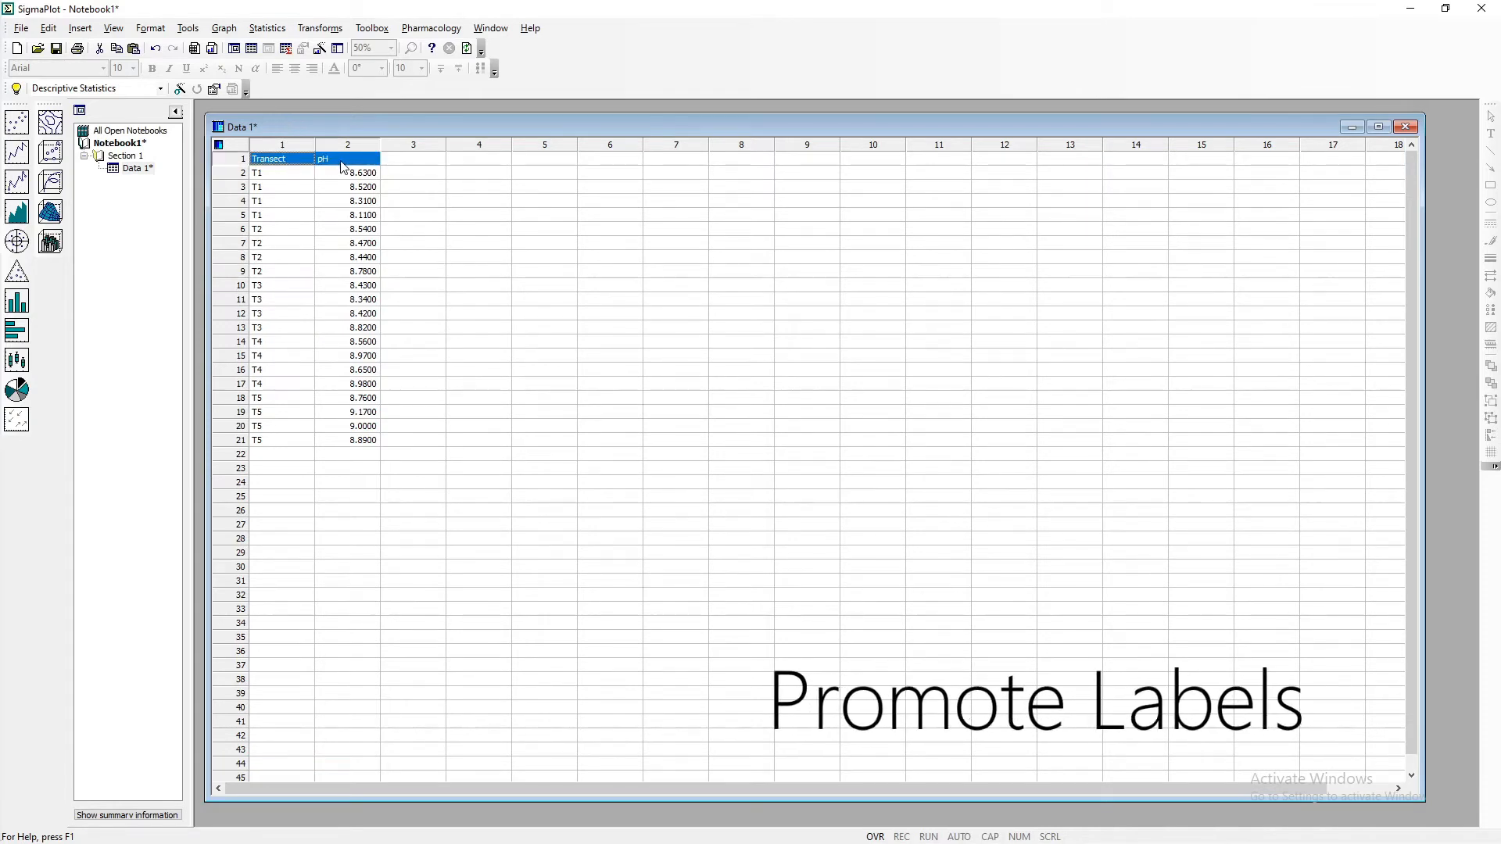
click(458, 204)
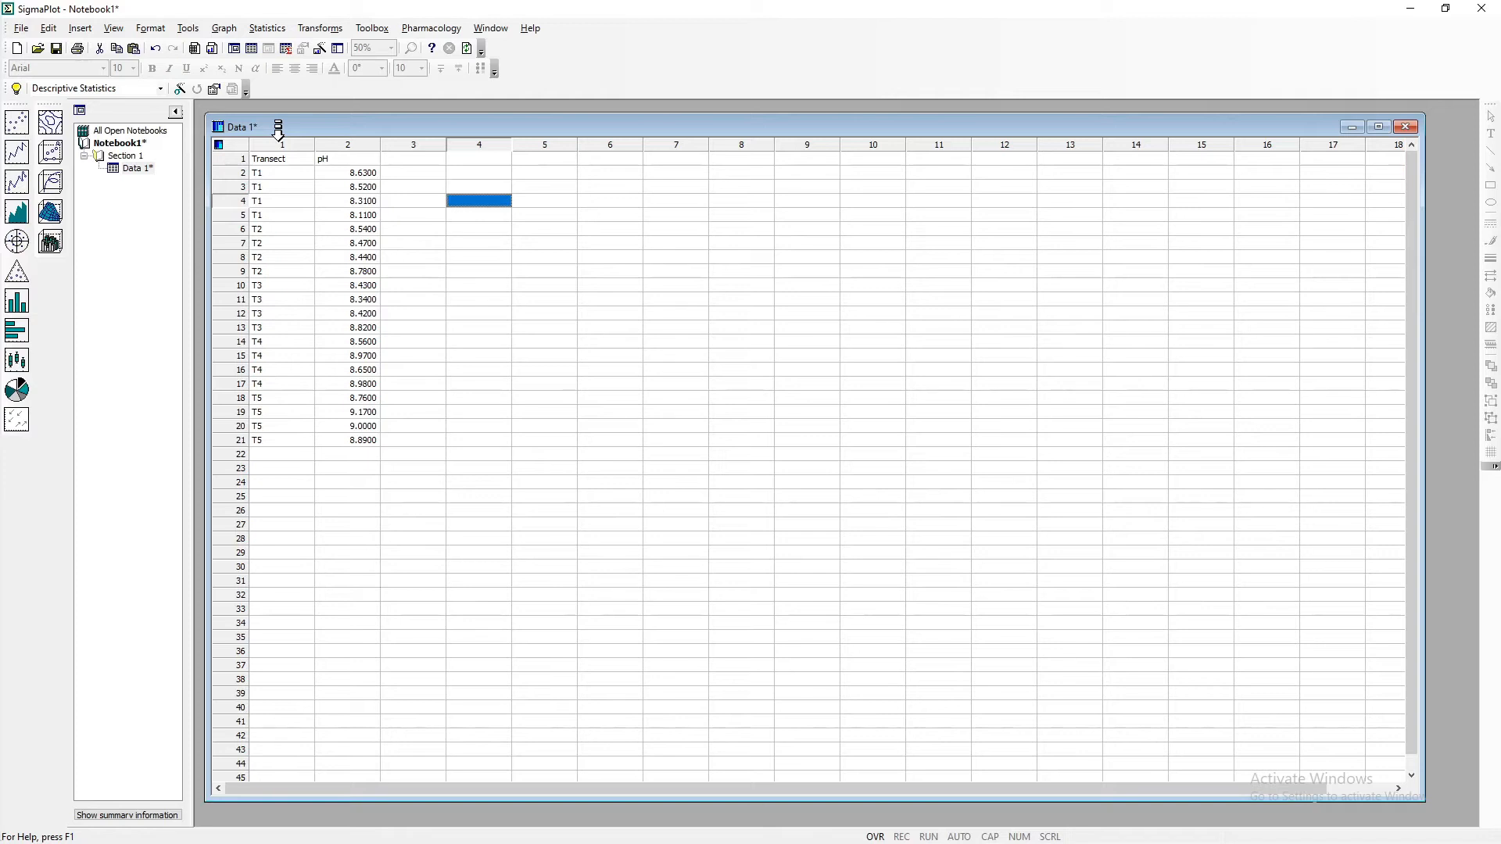
- Promote row 1 to the column titles of the Transect and pH columns, deleting the promoted row in each
right_click(280, 144)
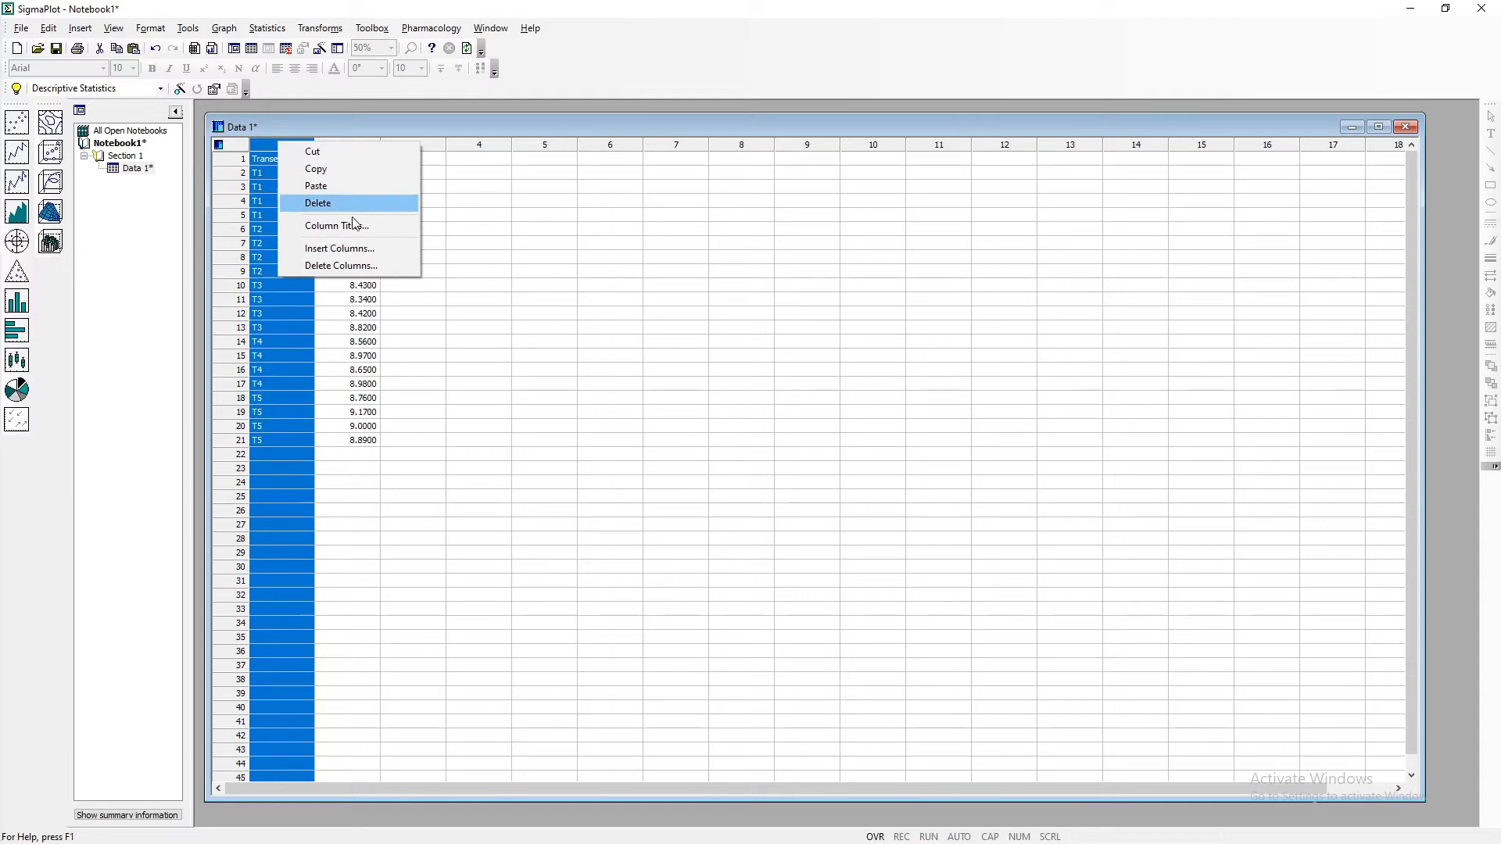
click(402, 226)
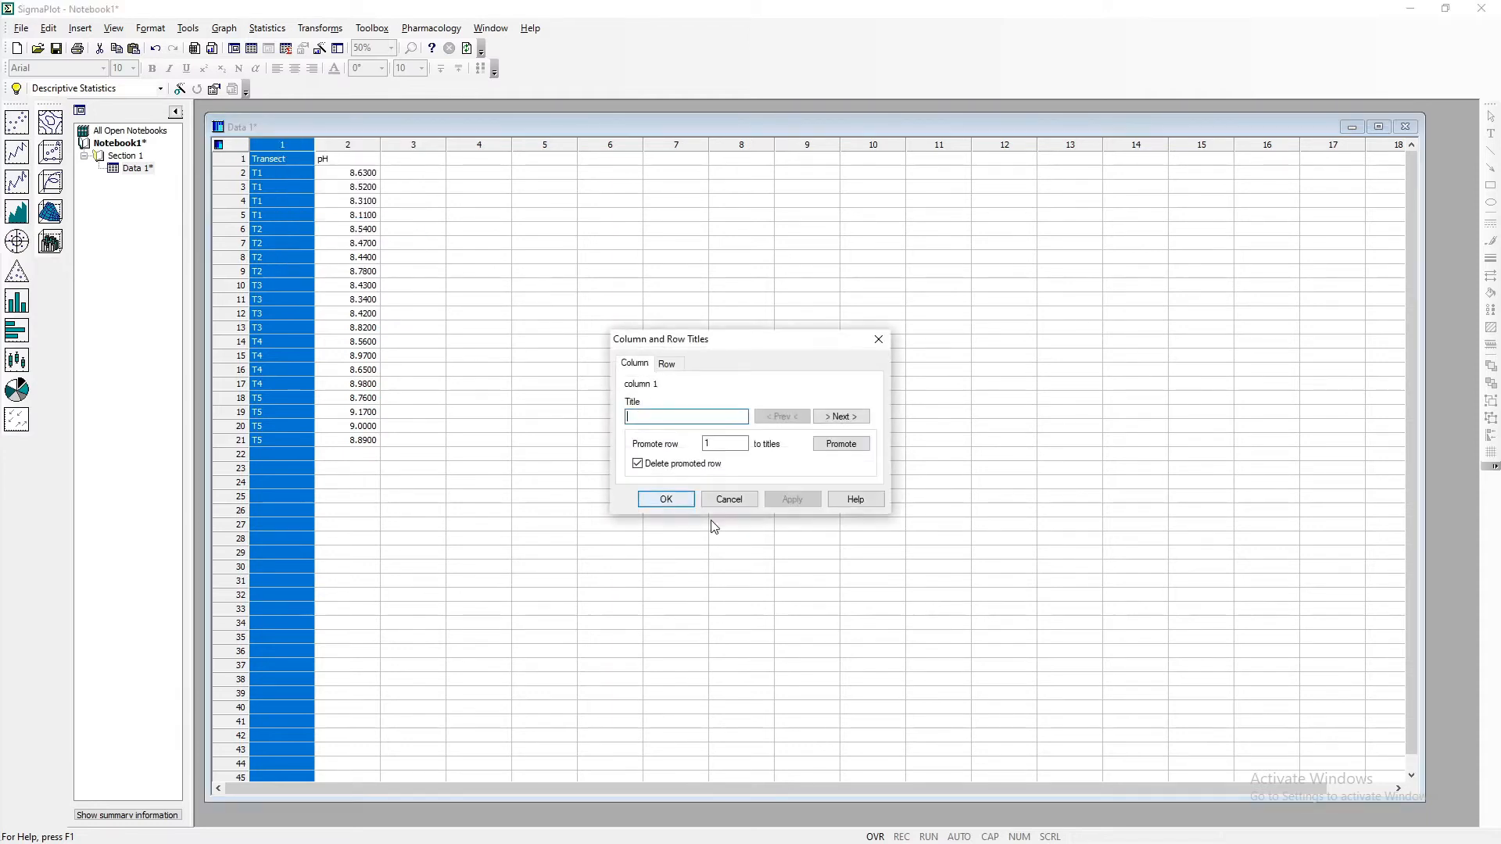
drag(750, 342, 940, 179)
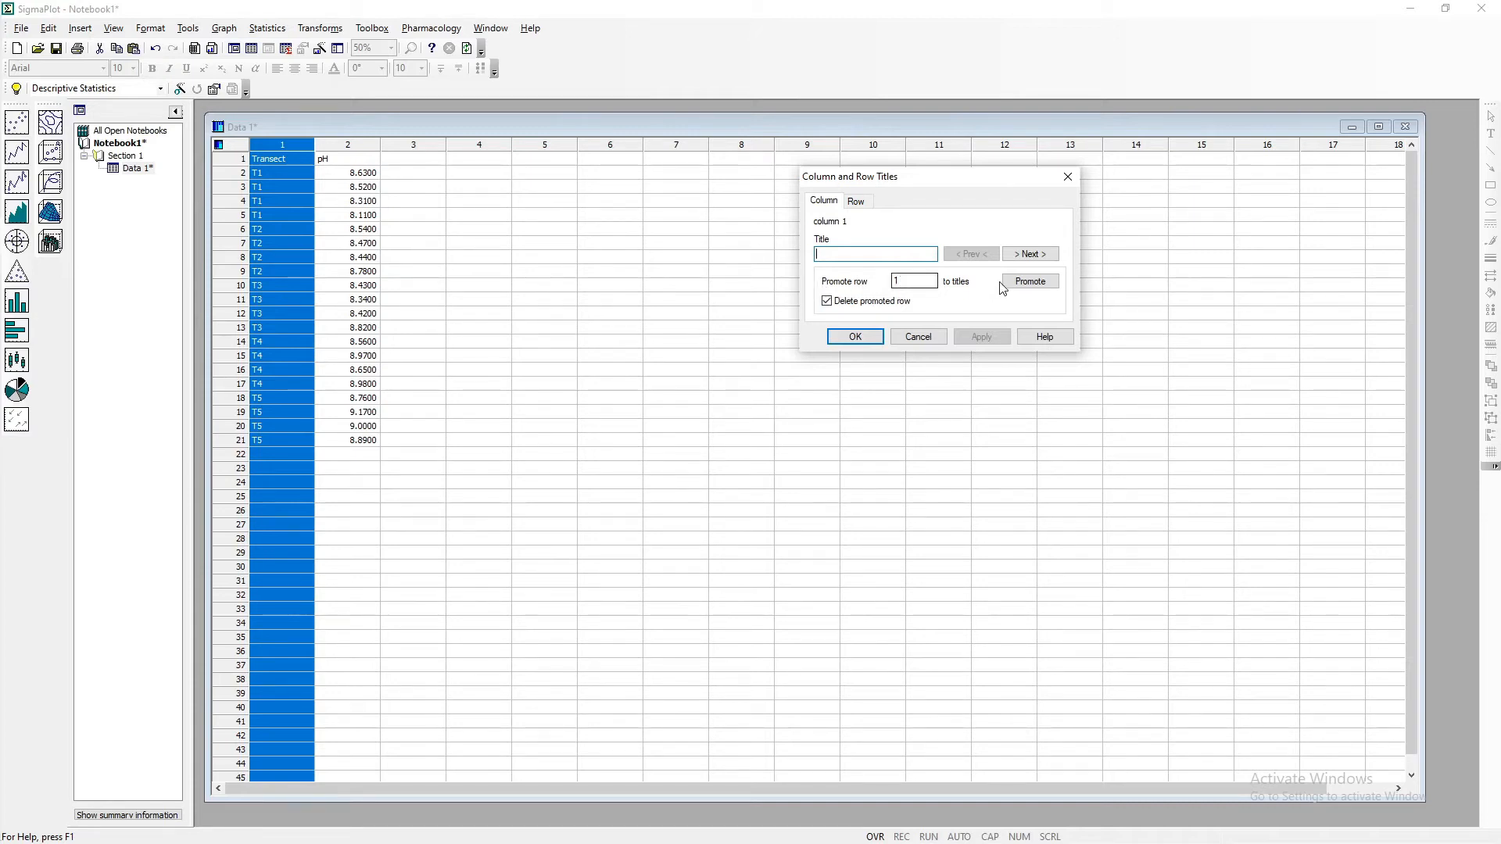
click(1027, 283)
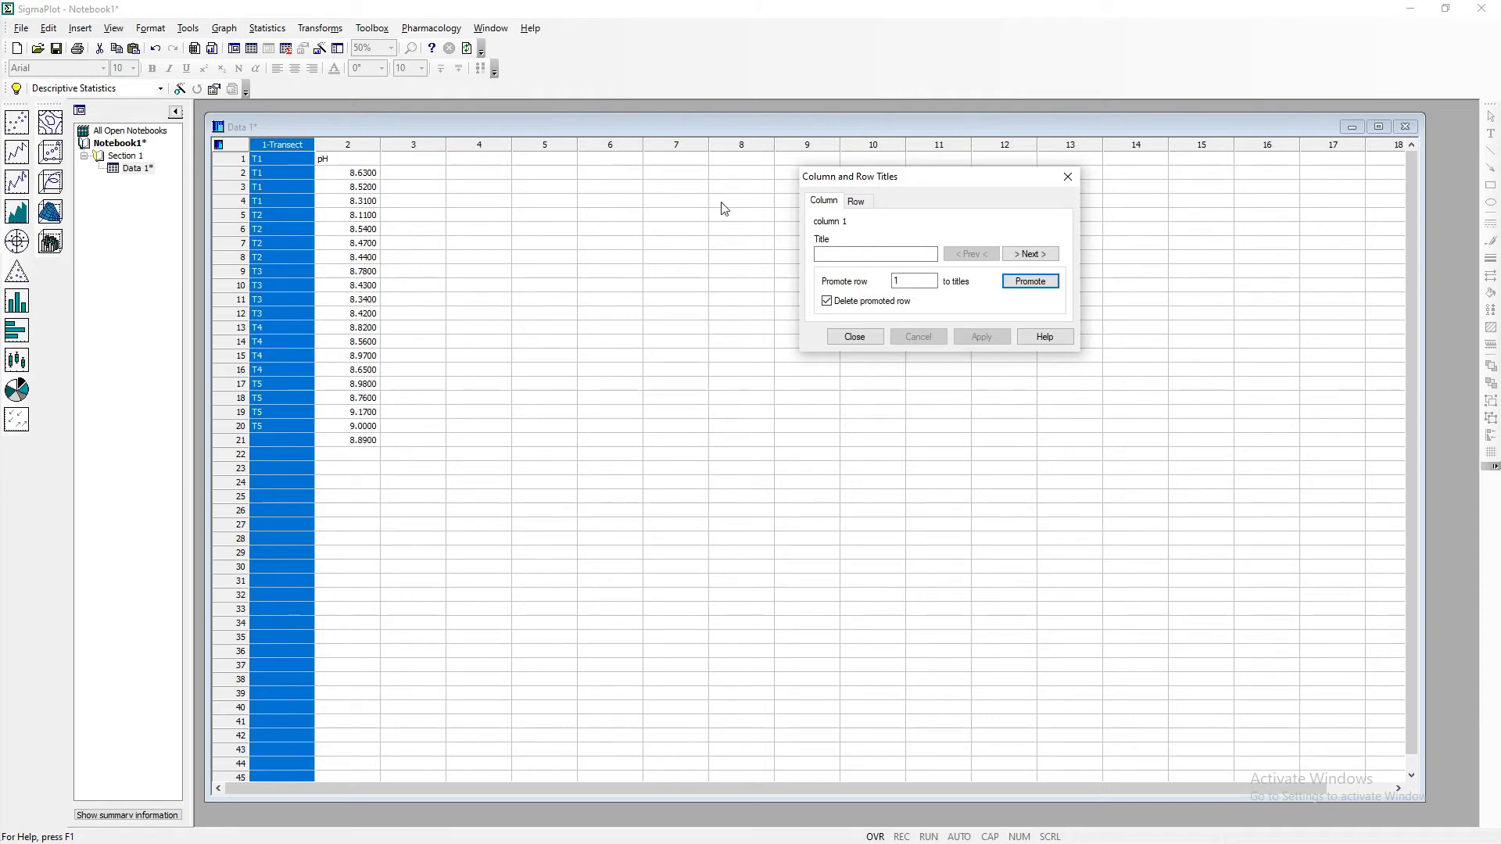
click(1027, 258)
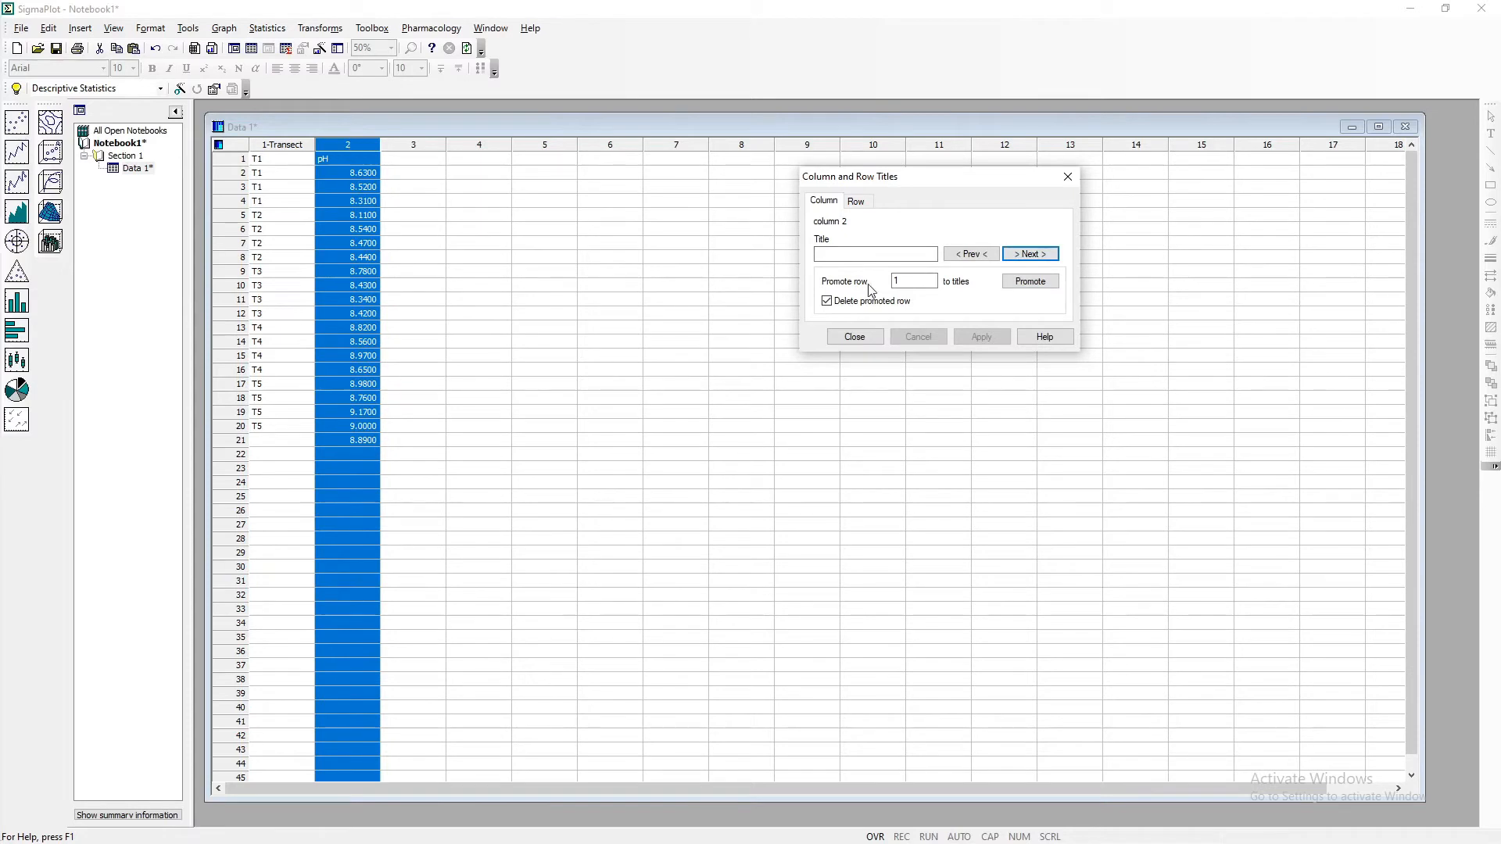
click(1031, 283)
click(854, 337)
click(617, 300)
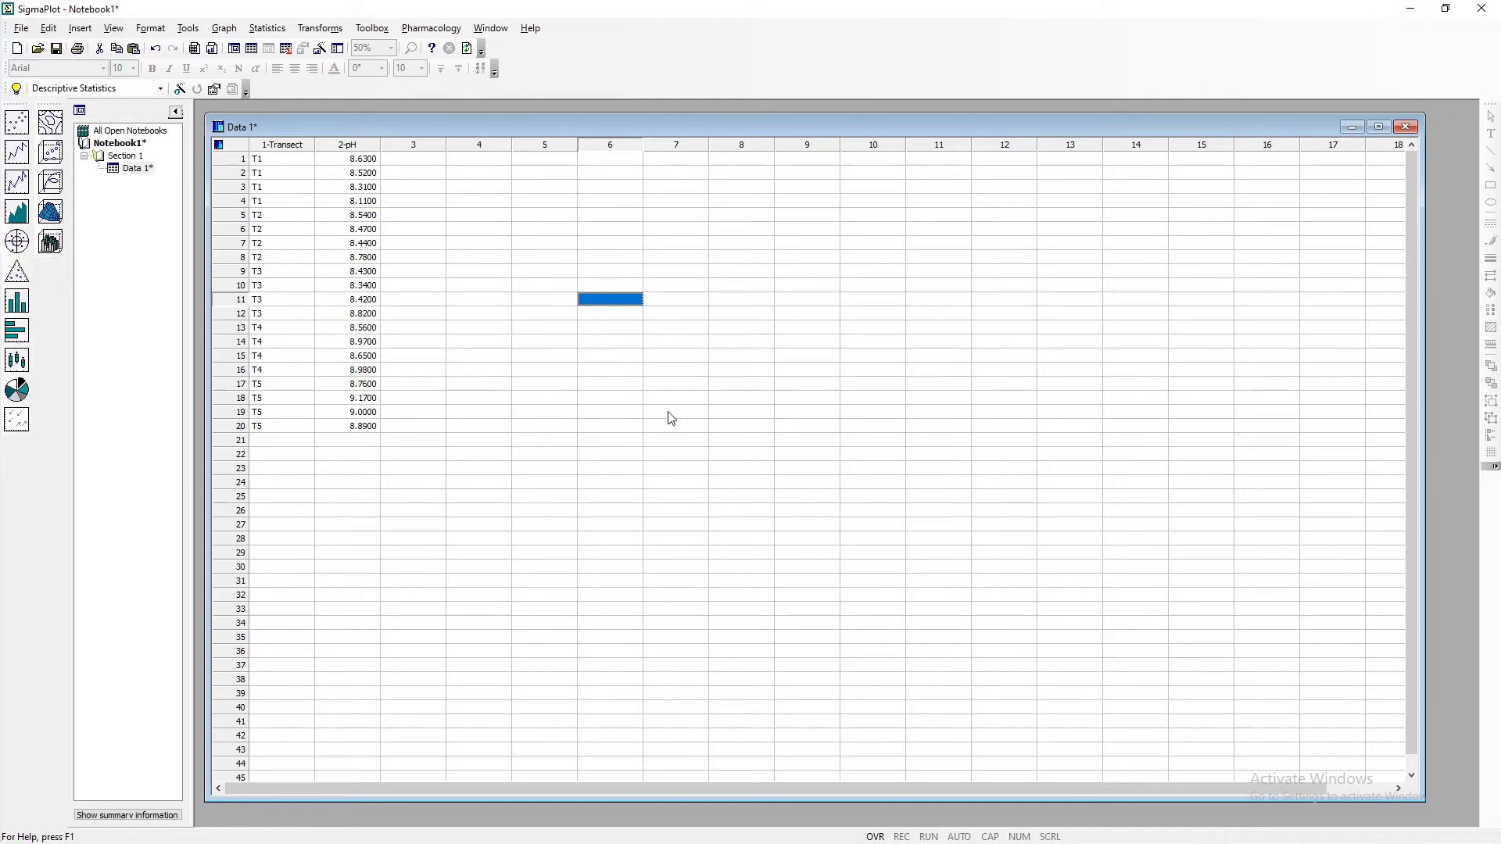
click(607, 384)
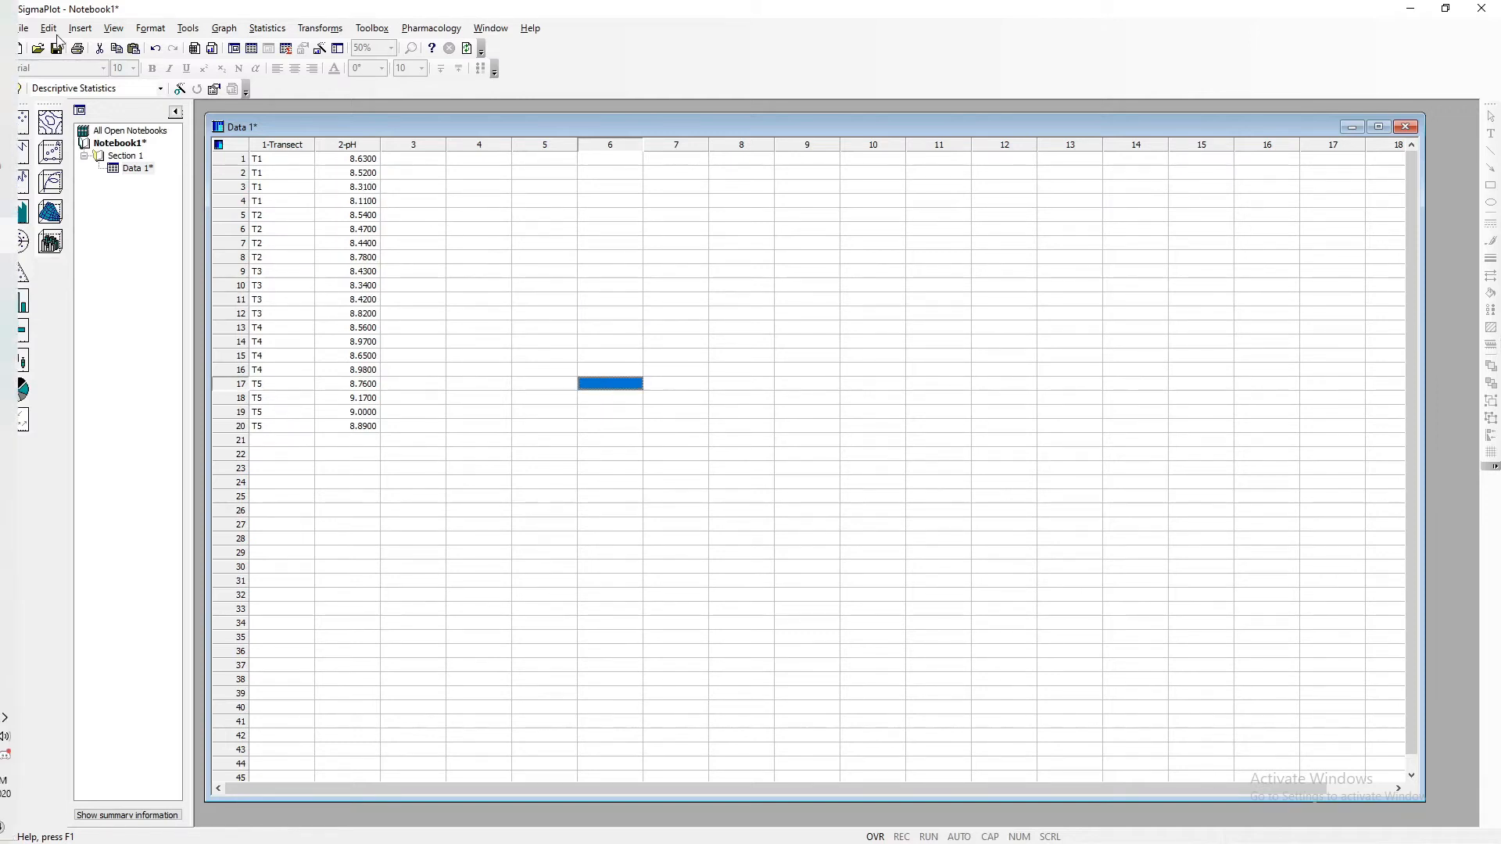
click(420, 498)
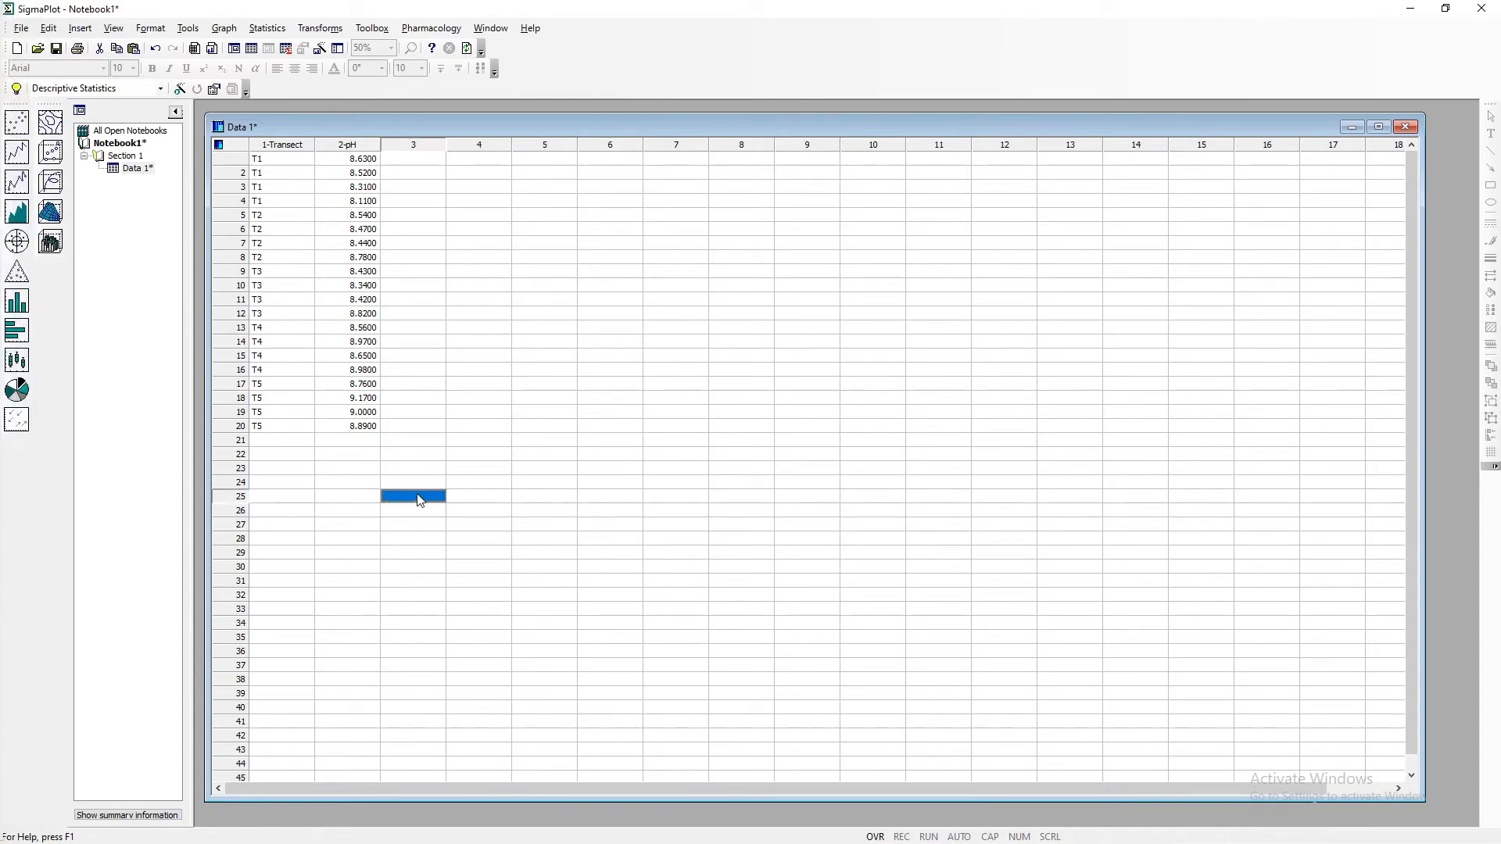
click(468, 216)
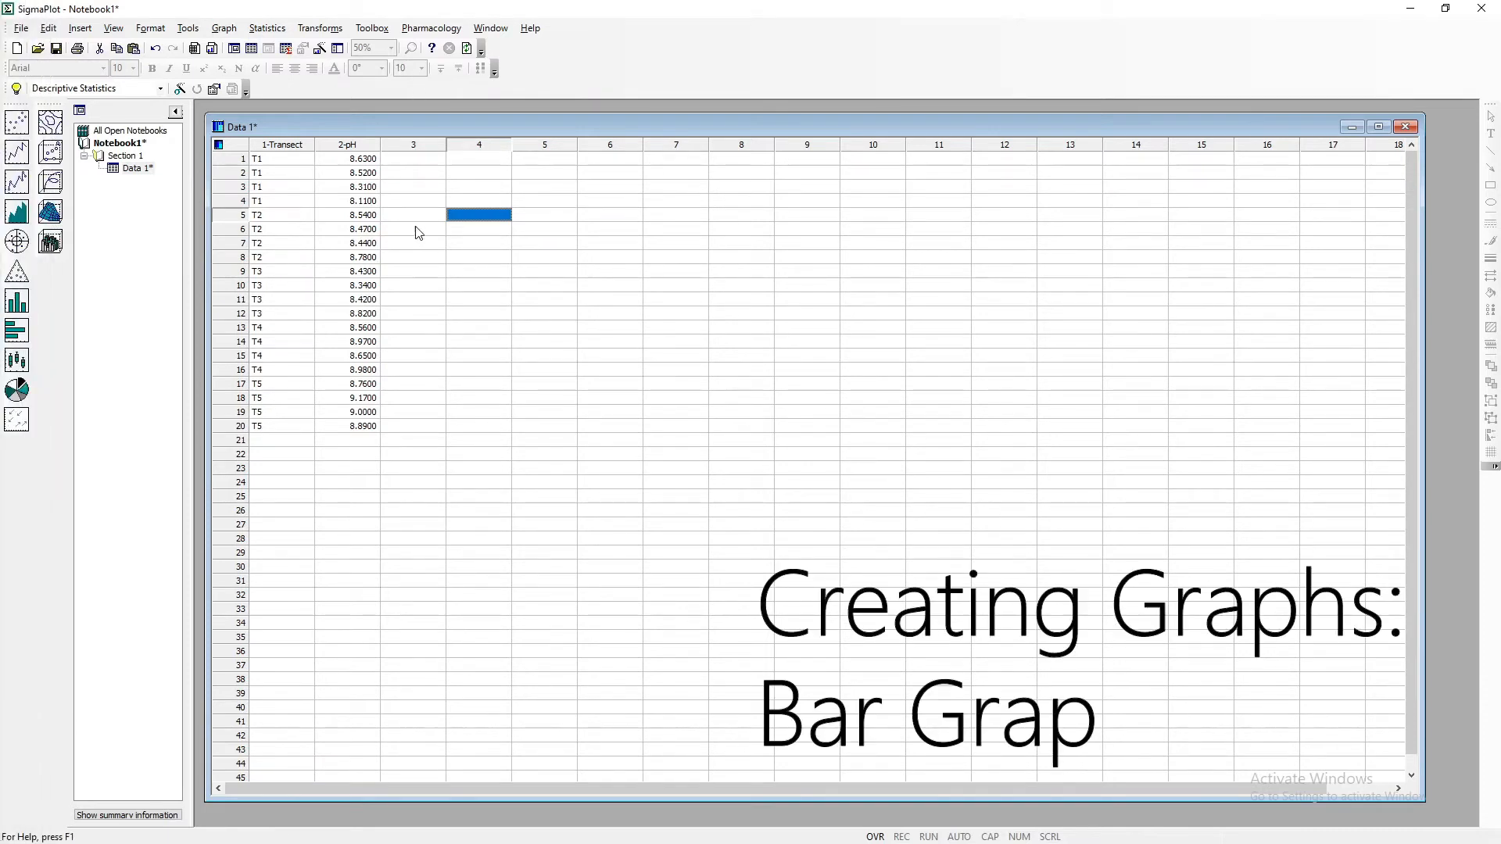
- Start creating a new graph with the Create Graph wizard
click(224, 28)
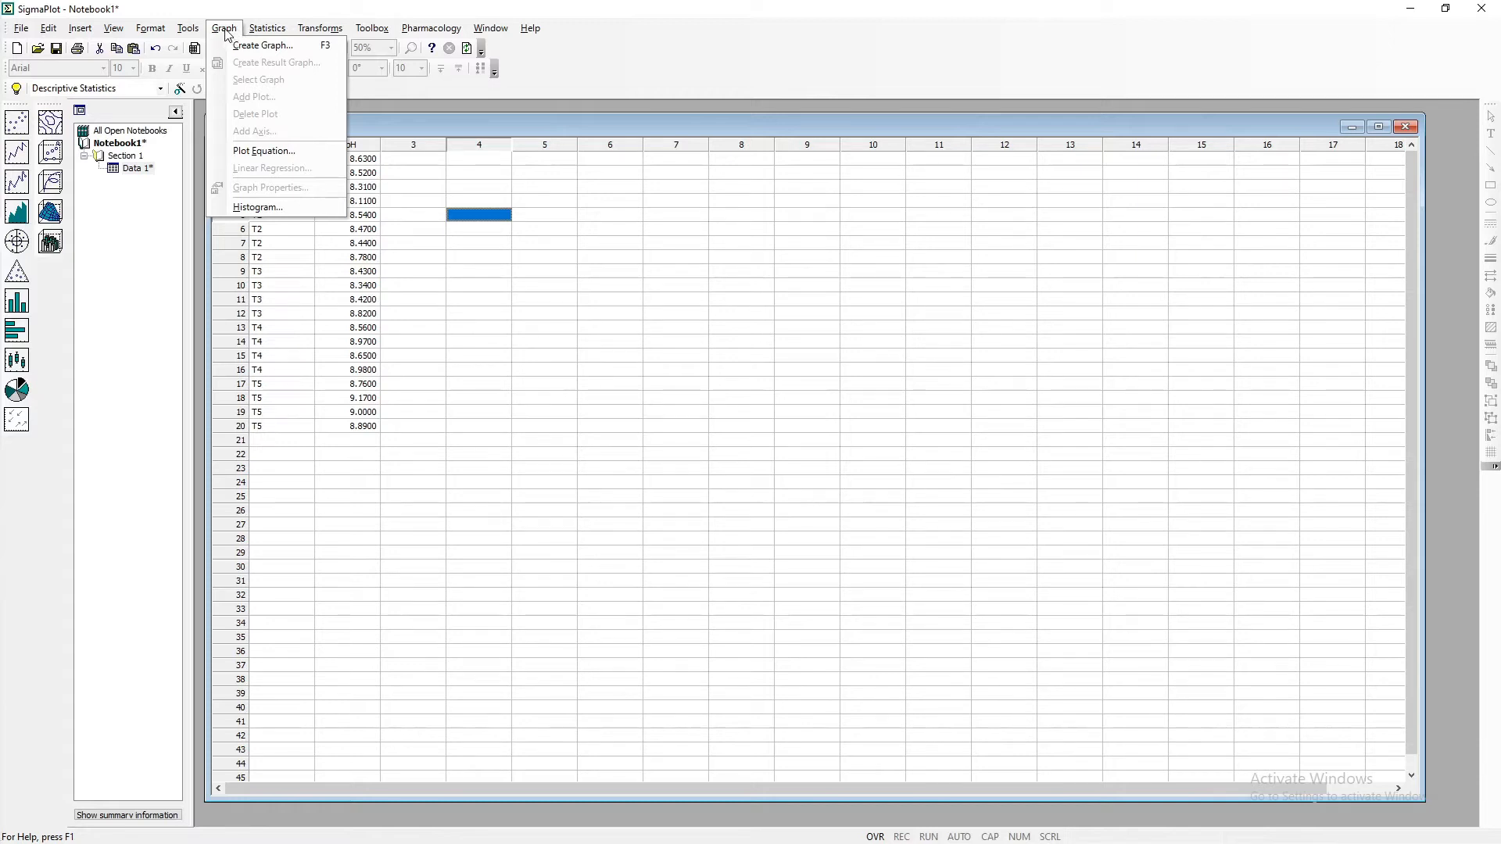
click(316, 51)
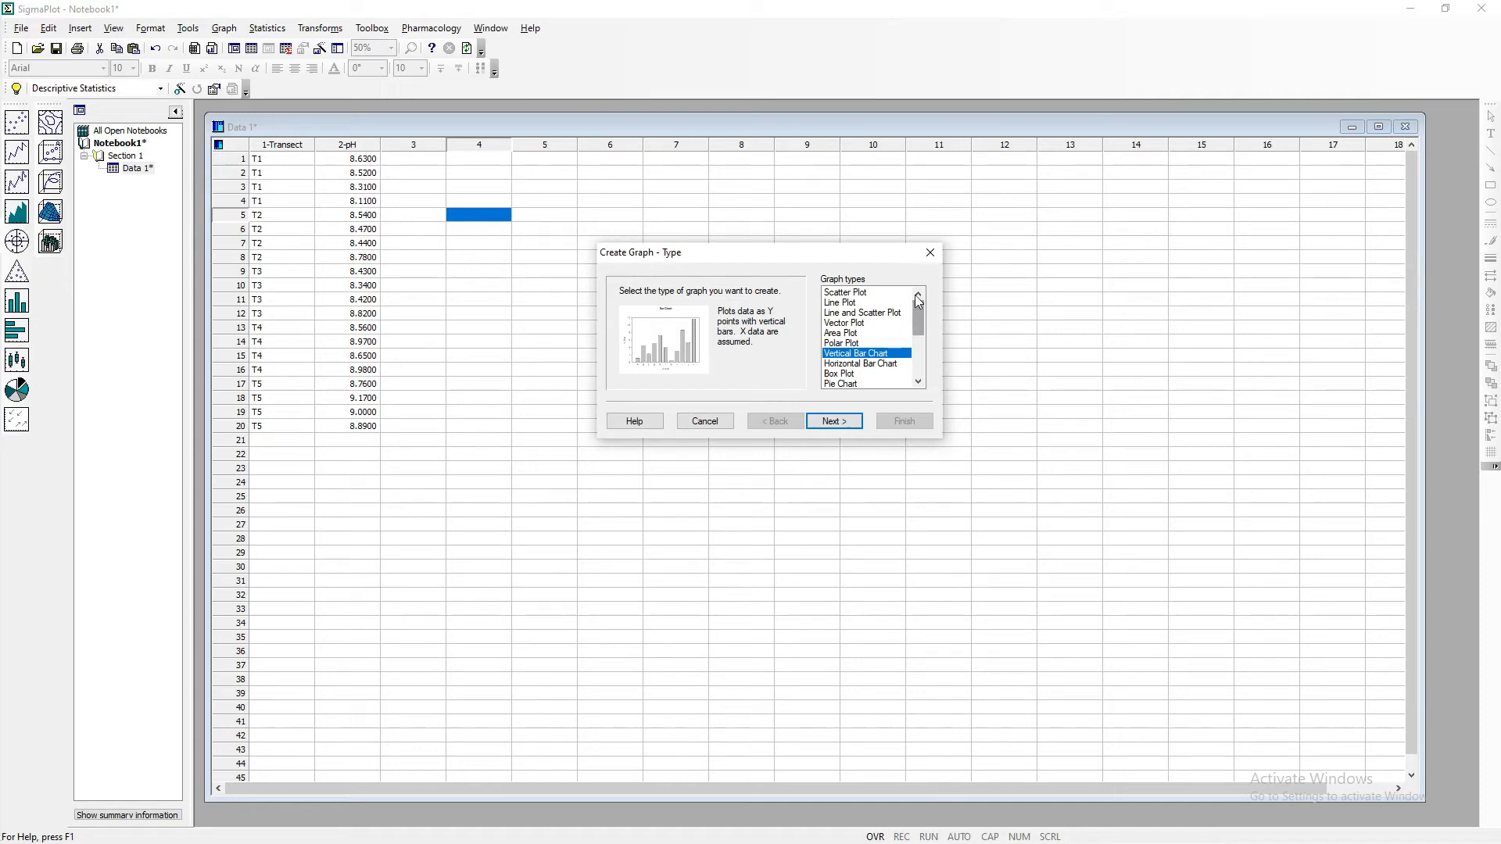
- Preview the available graph types, from Statistics Graph and the 3D plots through to the line and scatter plots
click(846, 292)
scroll(863, 313, down, 4)
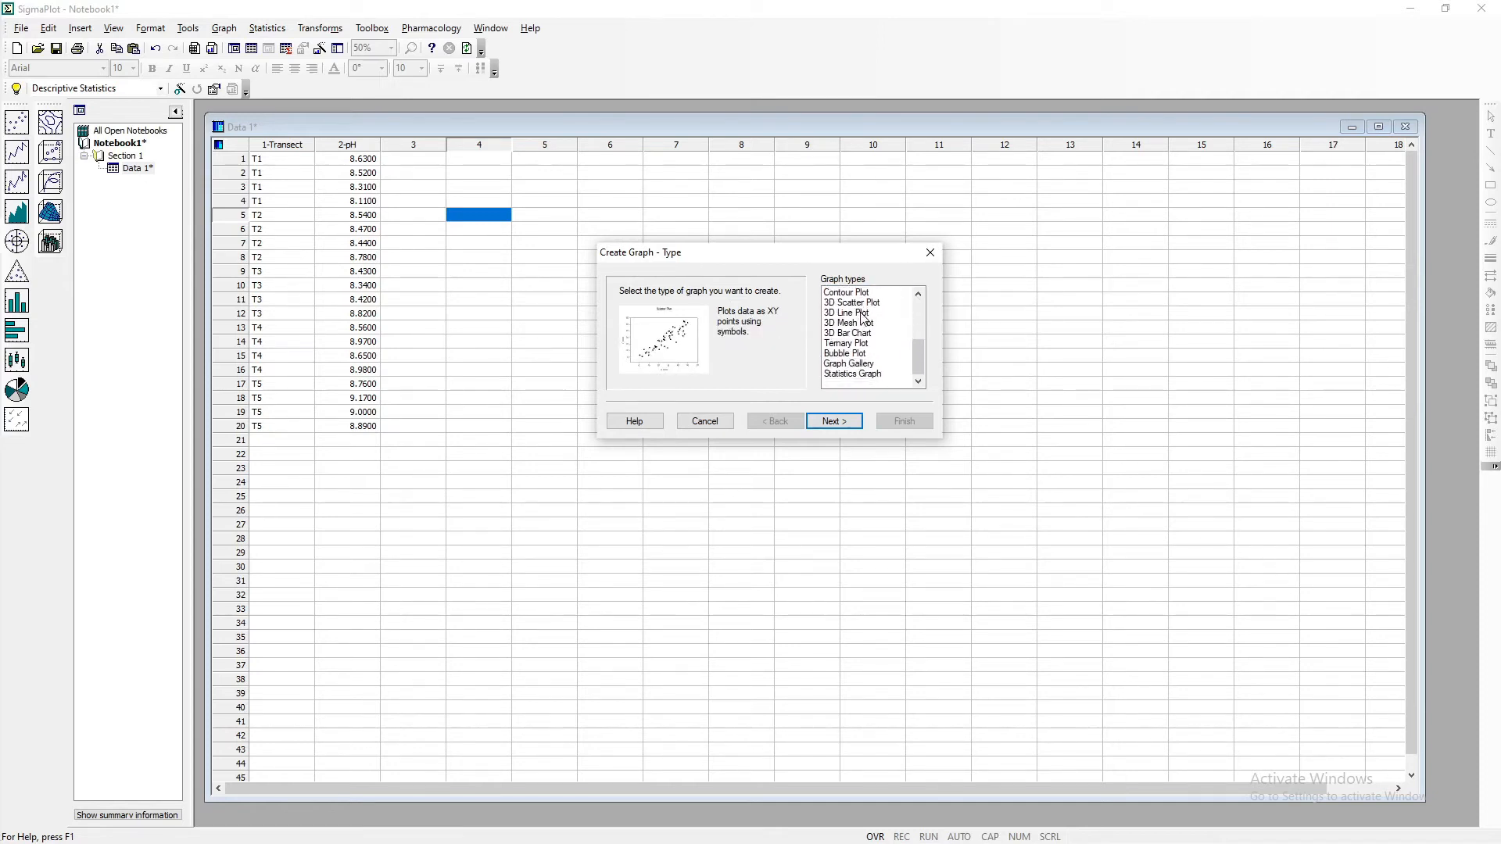
click(866, 374)
click(862, 365)
scroll(862, 365, up, 3)
scroll(862, 365, down, 3)
click(857, 354)
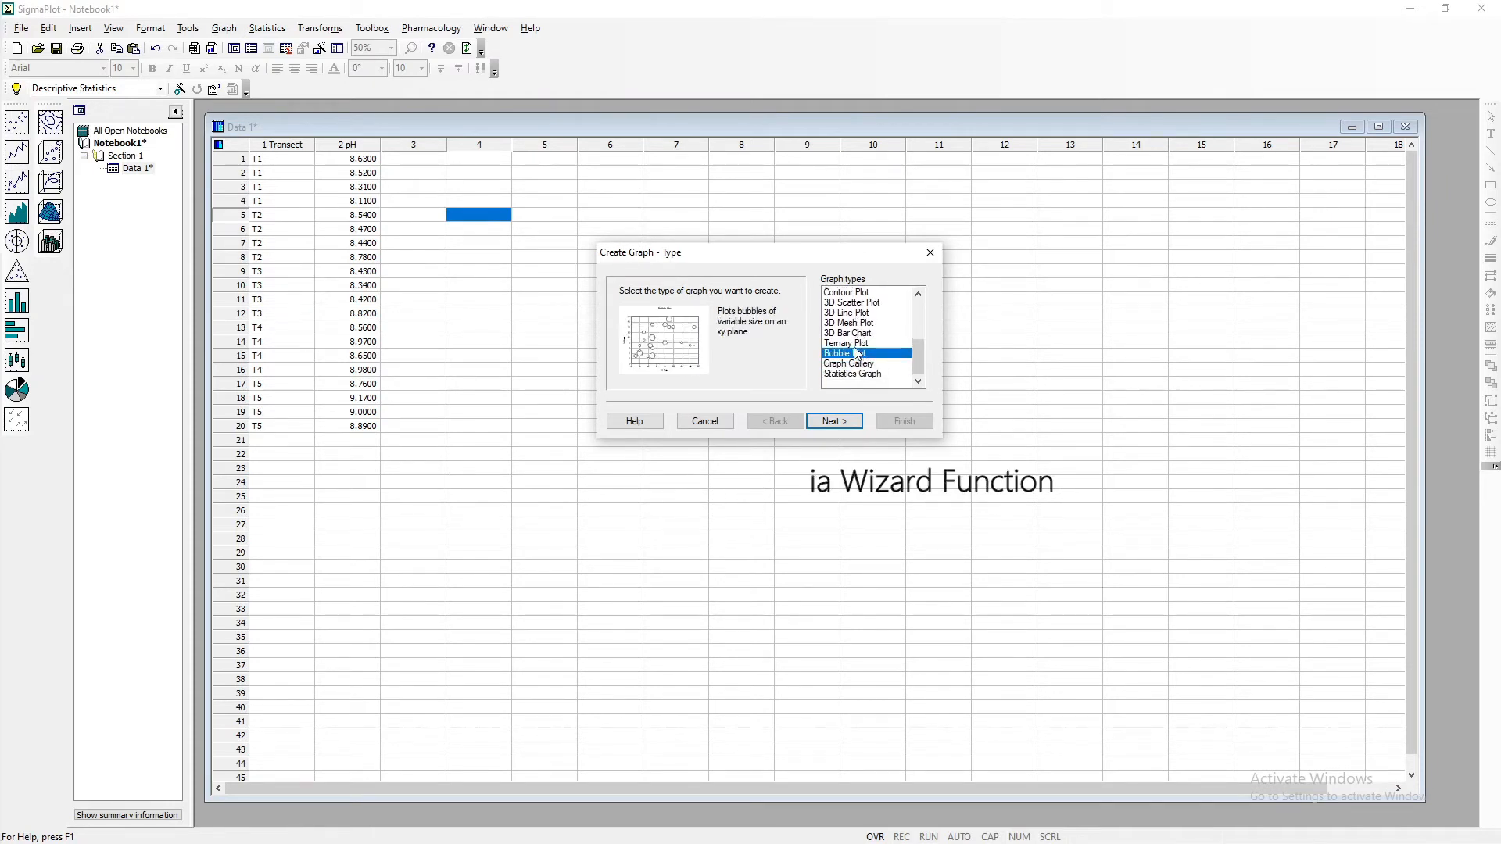
click(858, 344)
click(857, 334)
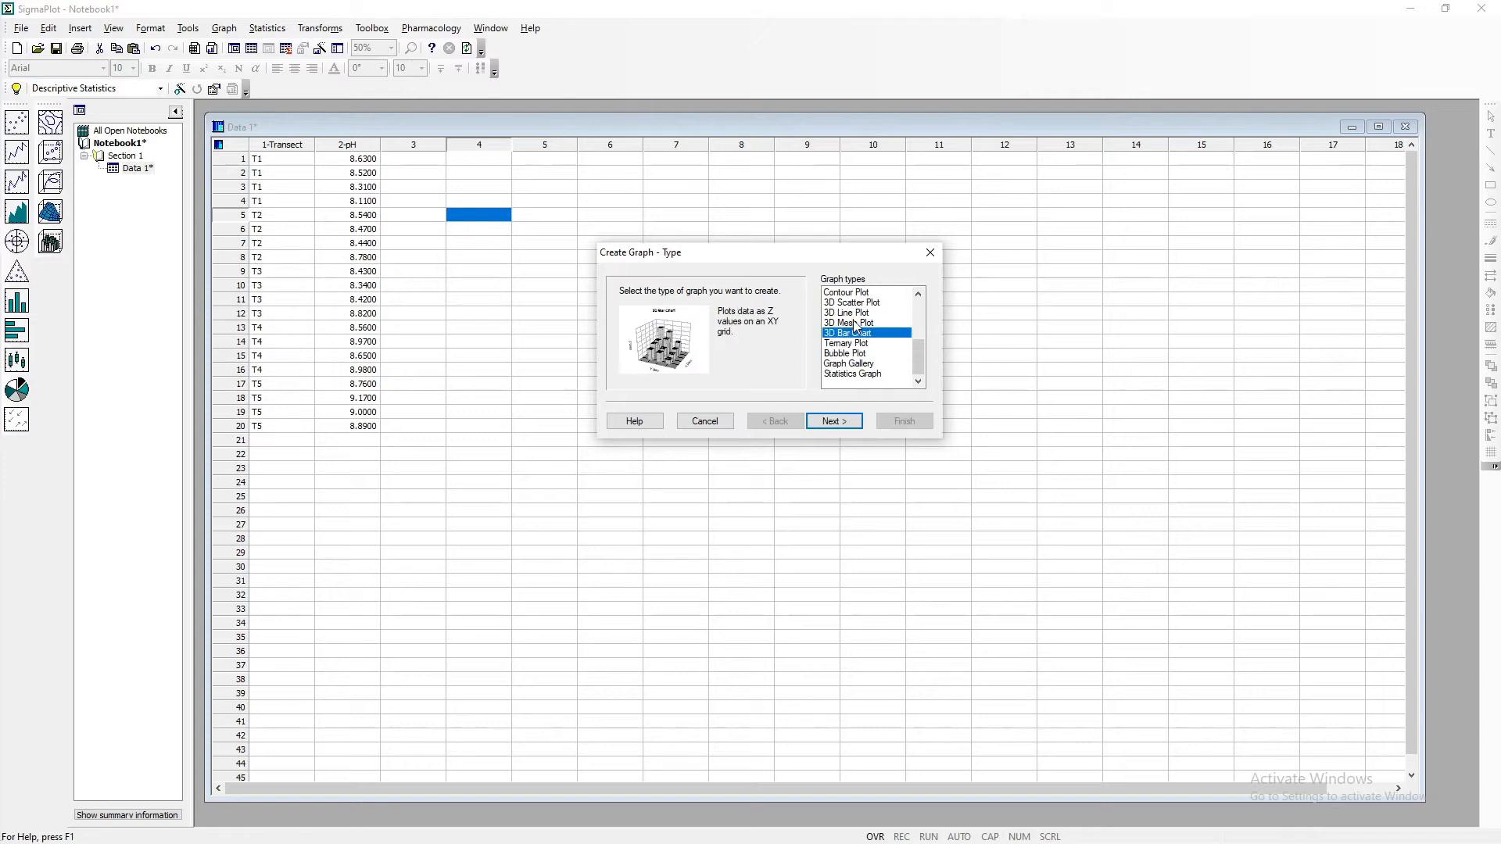
click(855, 323)
click(851, 313)
click(852, 304)
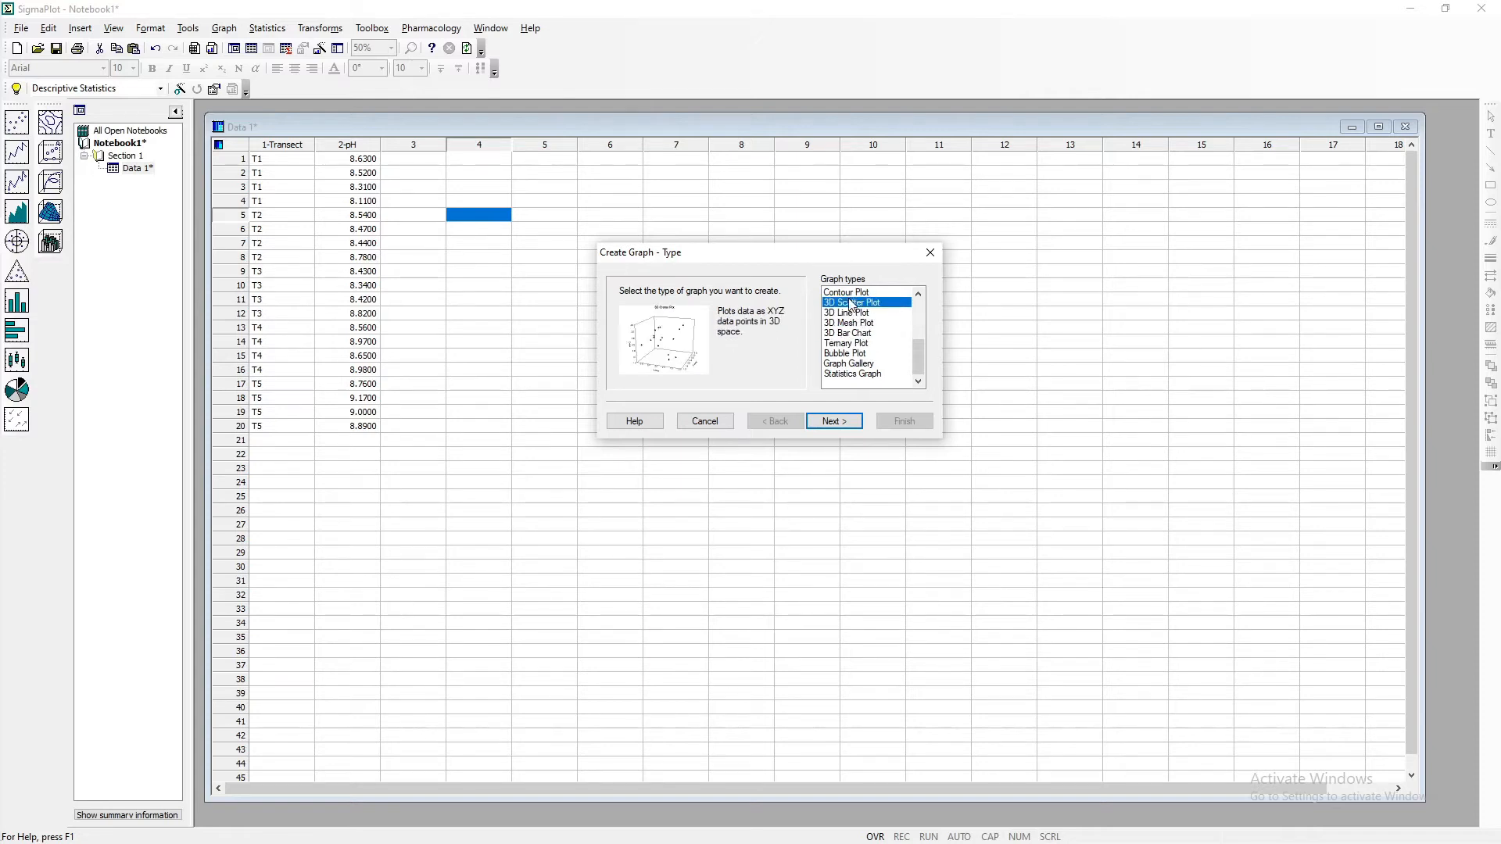
click(850, 293)
scroll(848, 316, up, 1)
click(849, 314)
click(848, 302)
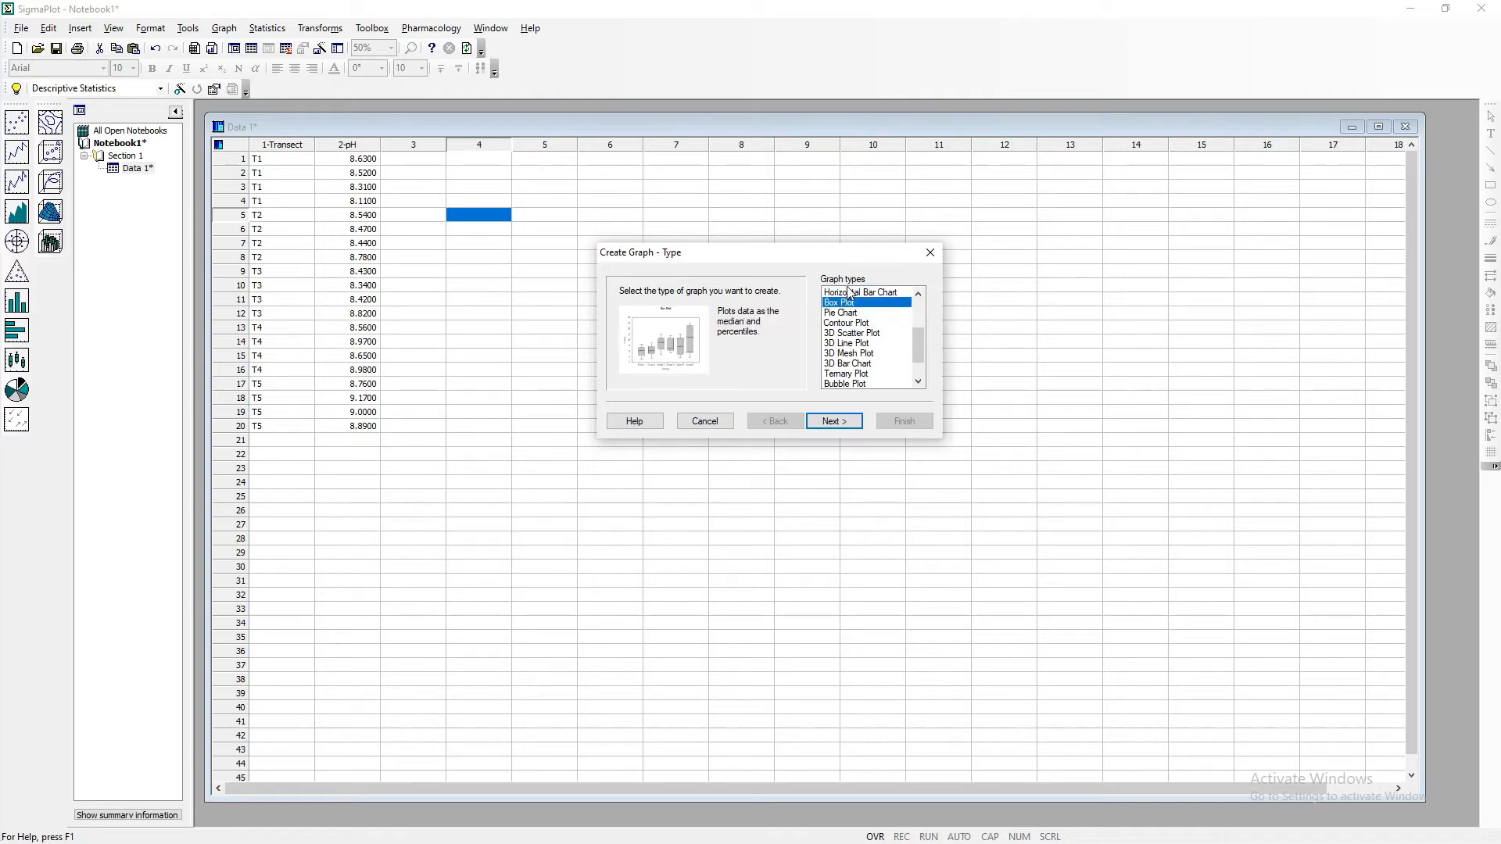
click(850, 292)
scroll(847, 305, up, 1)
click(838, 310)
click(842, 302)
scroll(850, 312, up, 1)
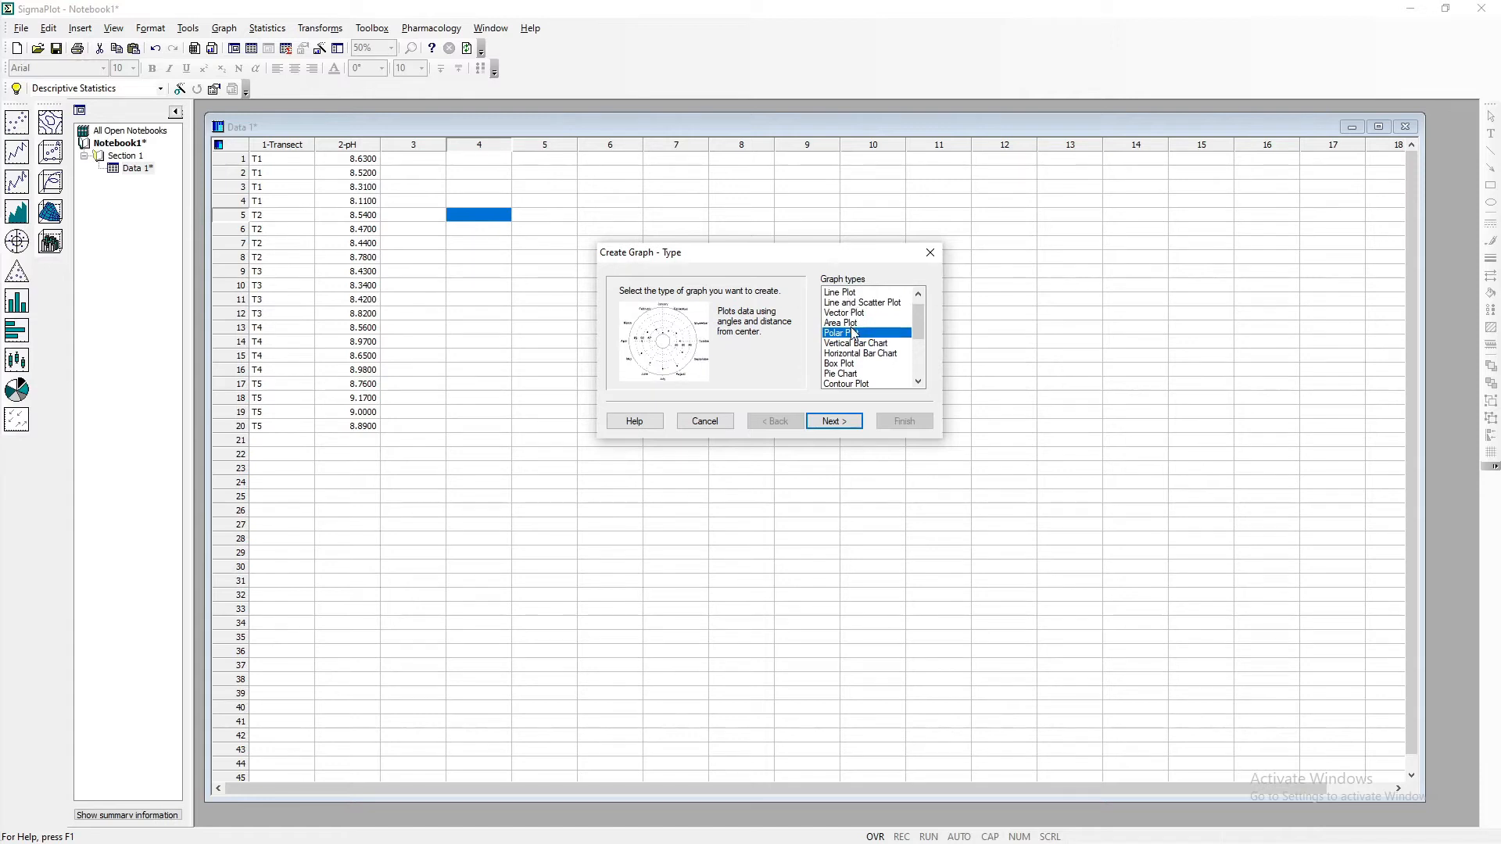
click(849, 322)
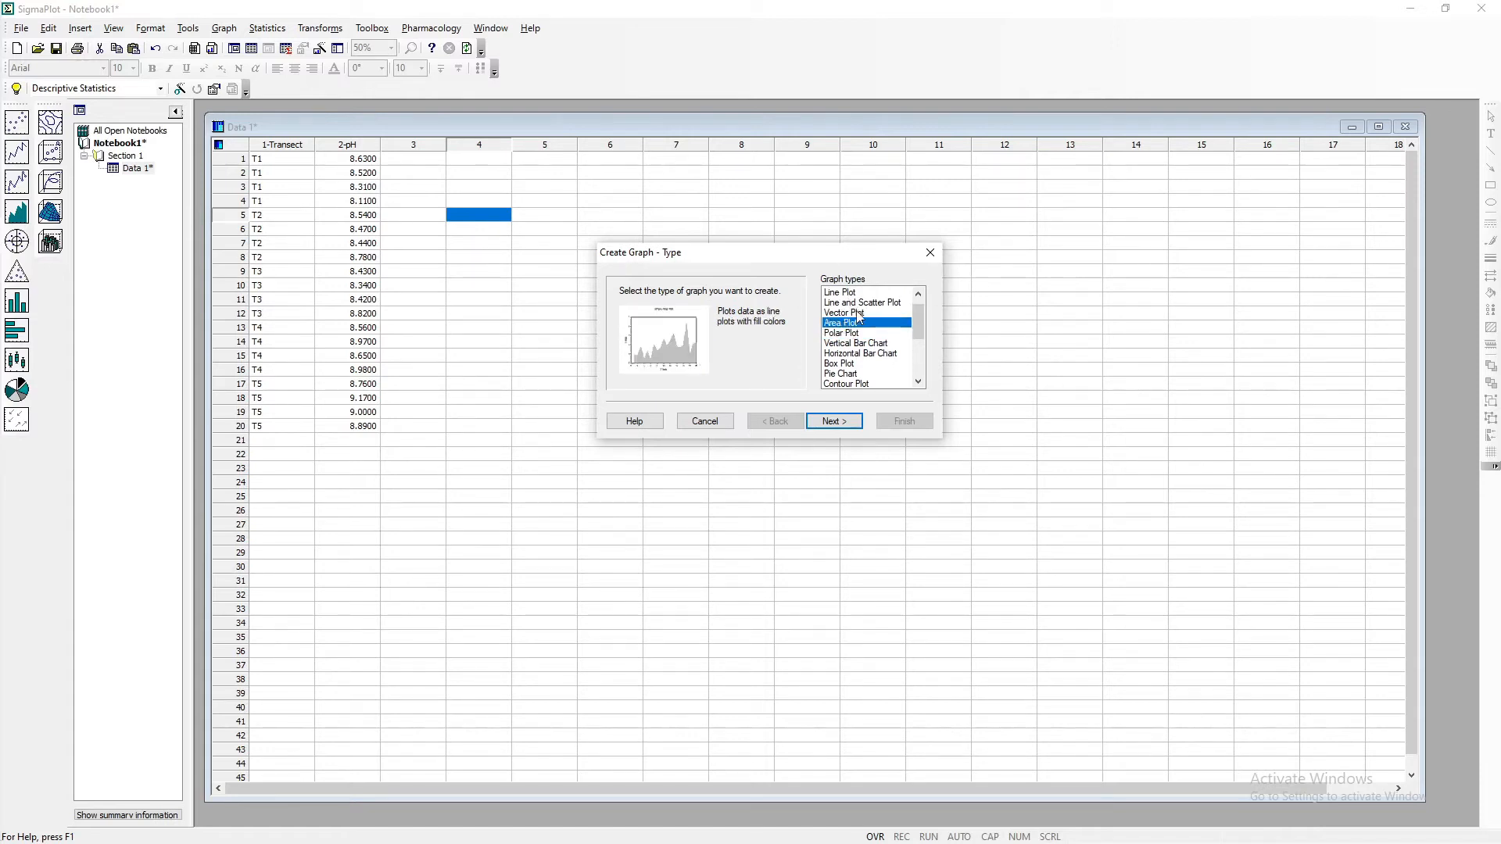
click(858, 314)
click(858, 303)
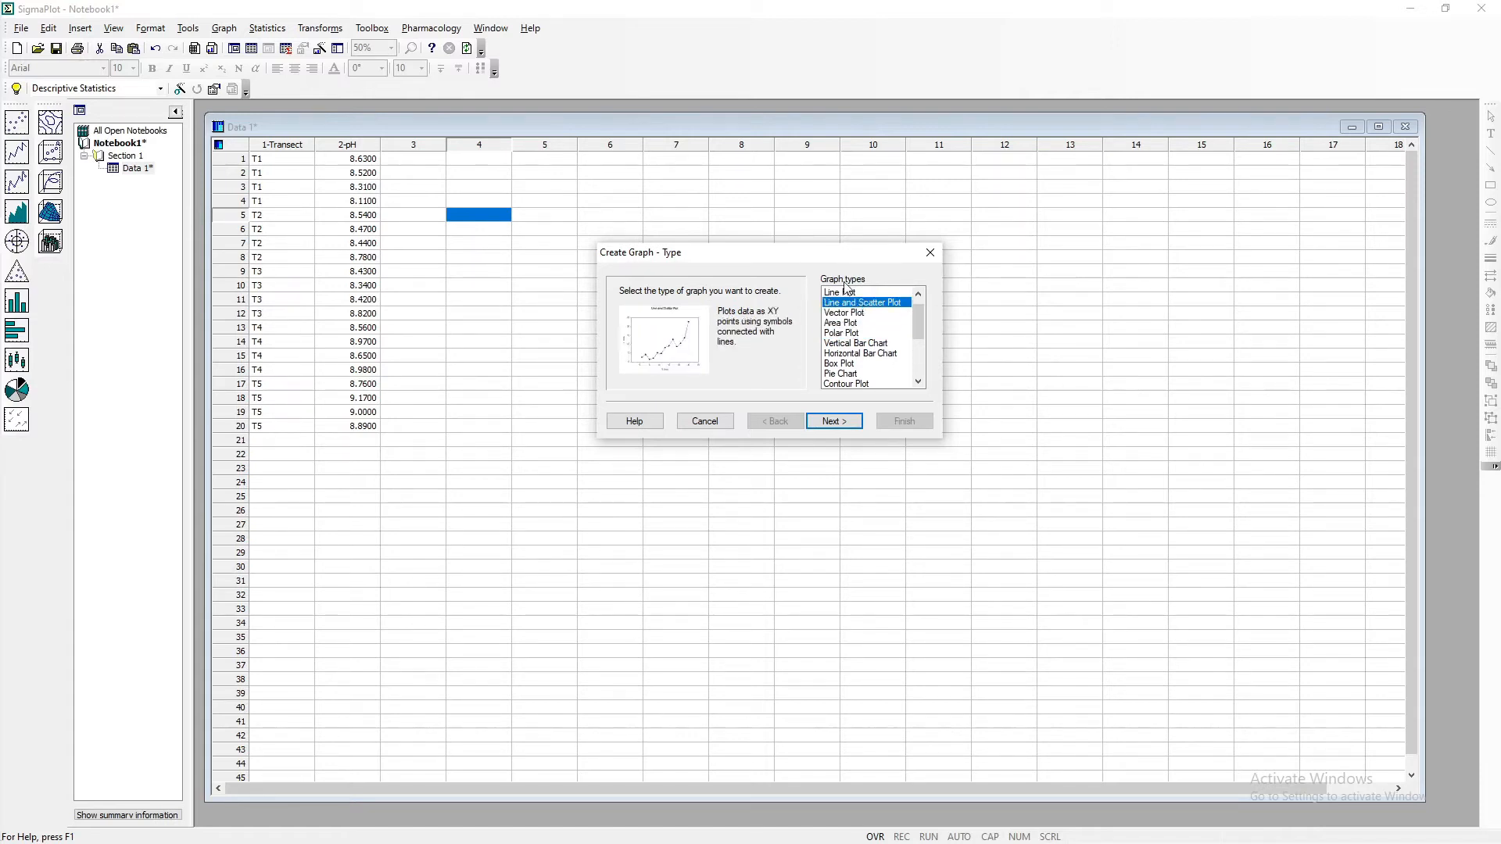
click(844, 292)
scroll(882, 333, up, 1)
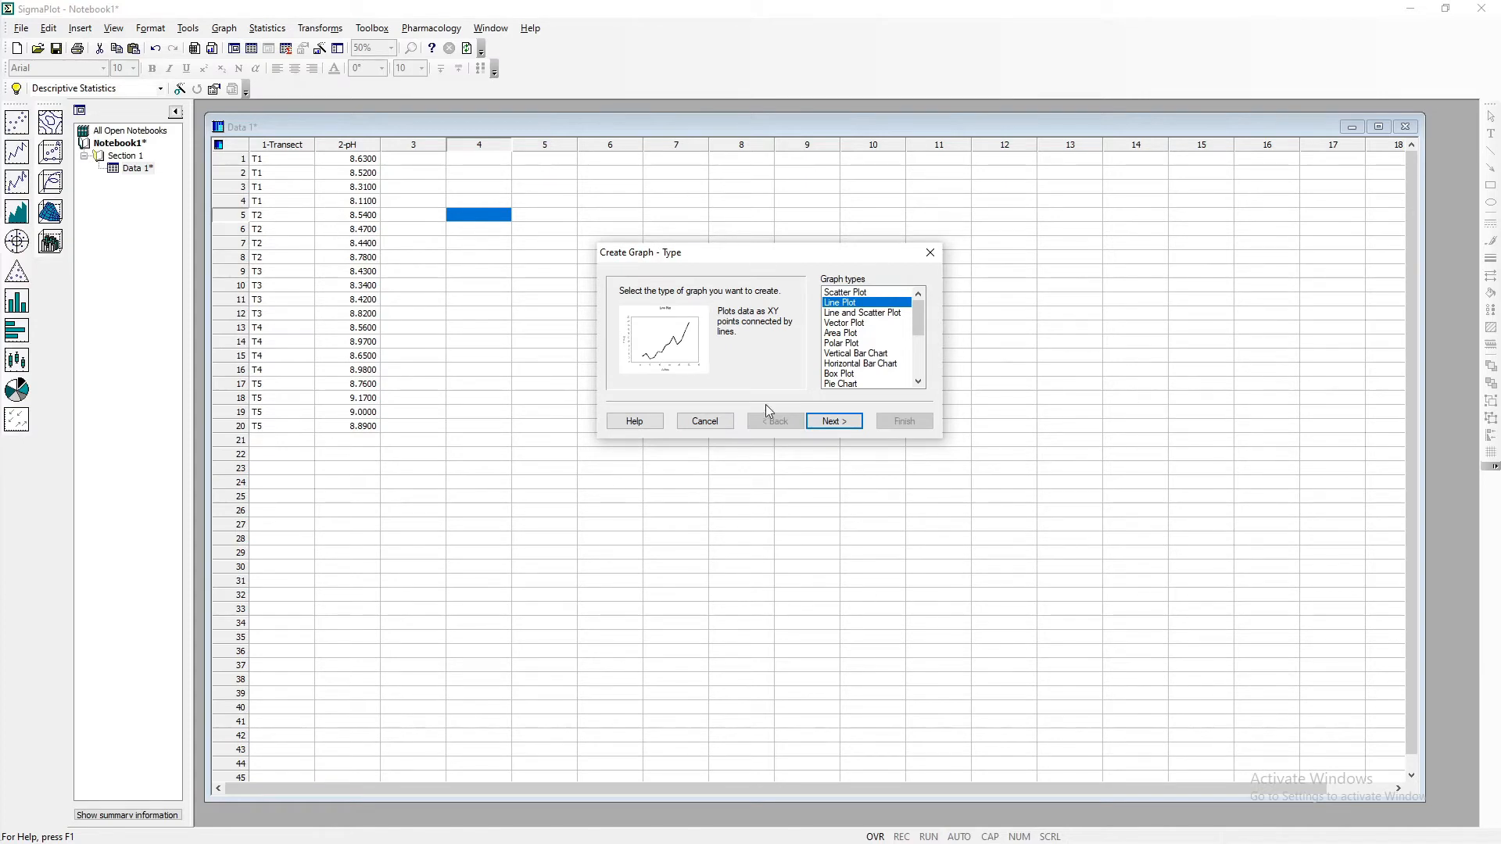
- Choose the Vertical Bar Chart graph type with the Simple Error Bars style
click(878, 353)
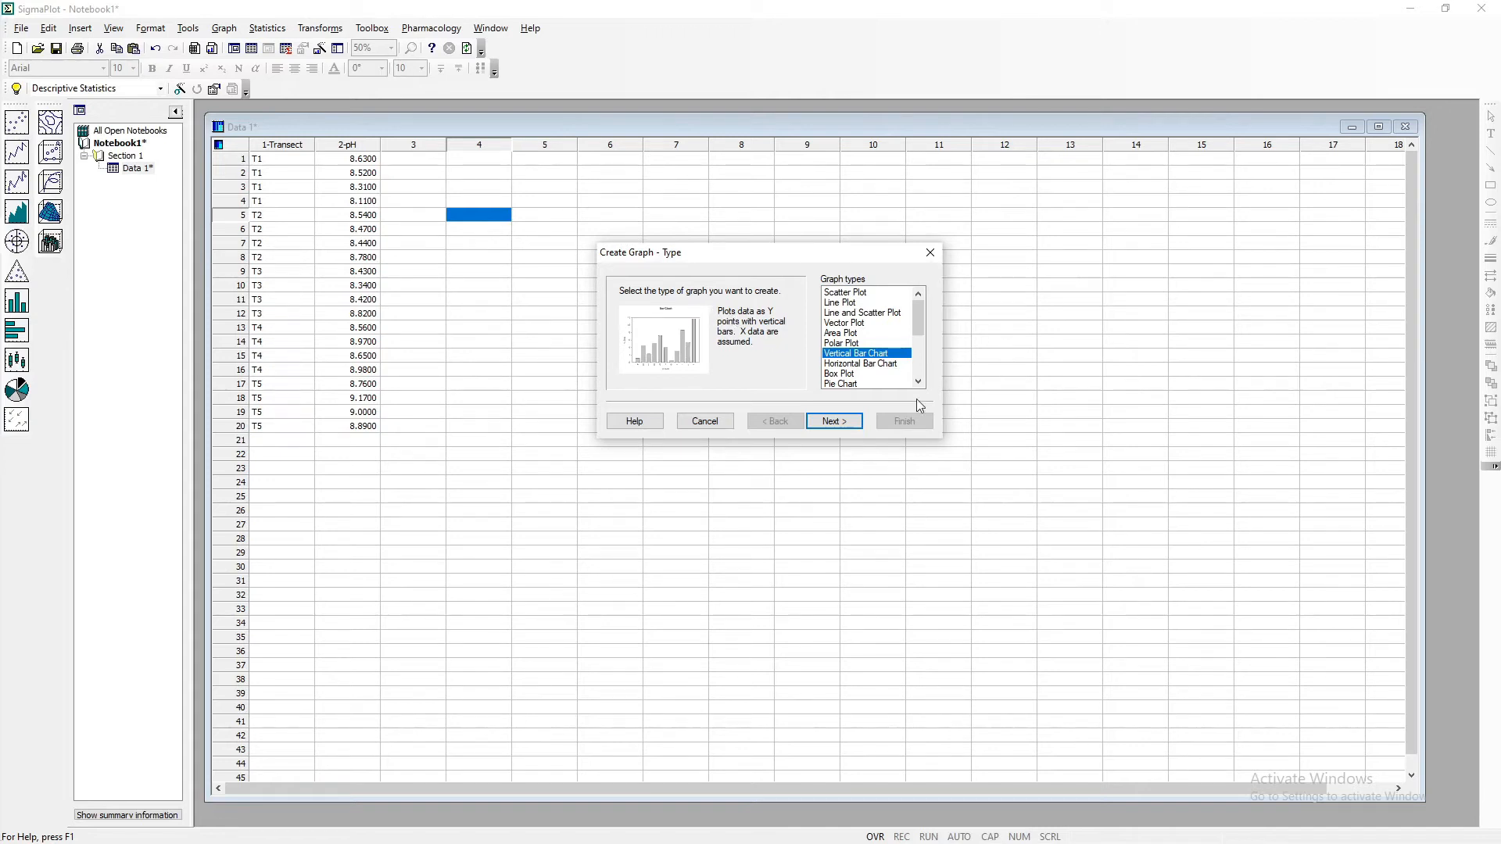
click(834, 422)
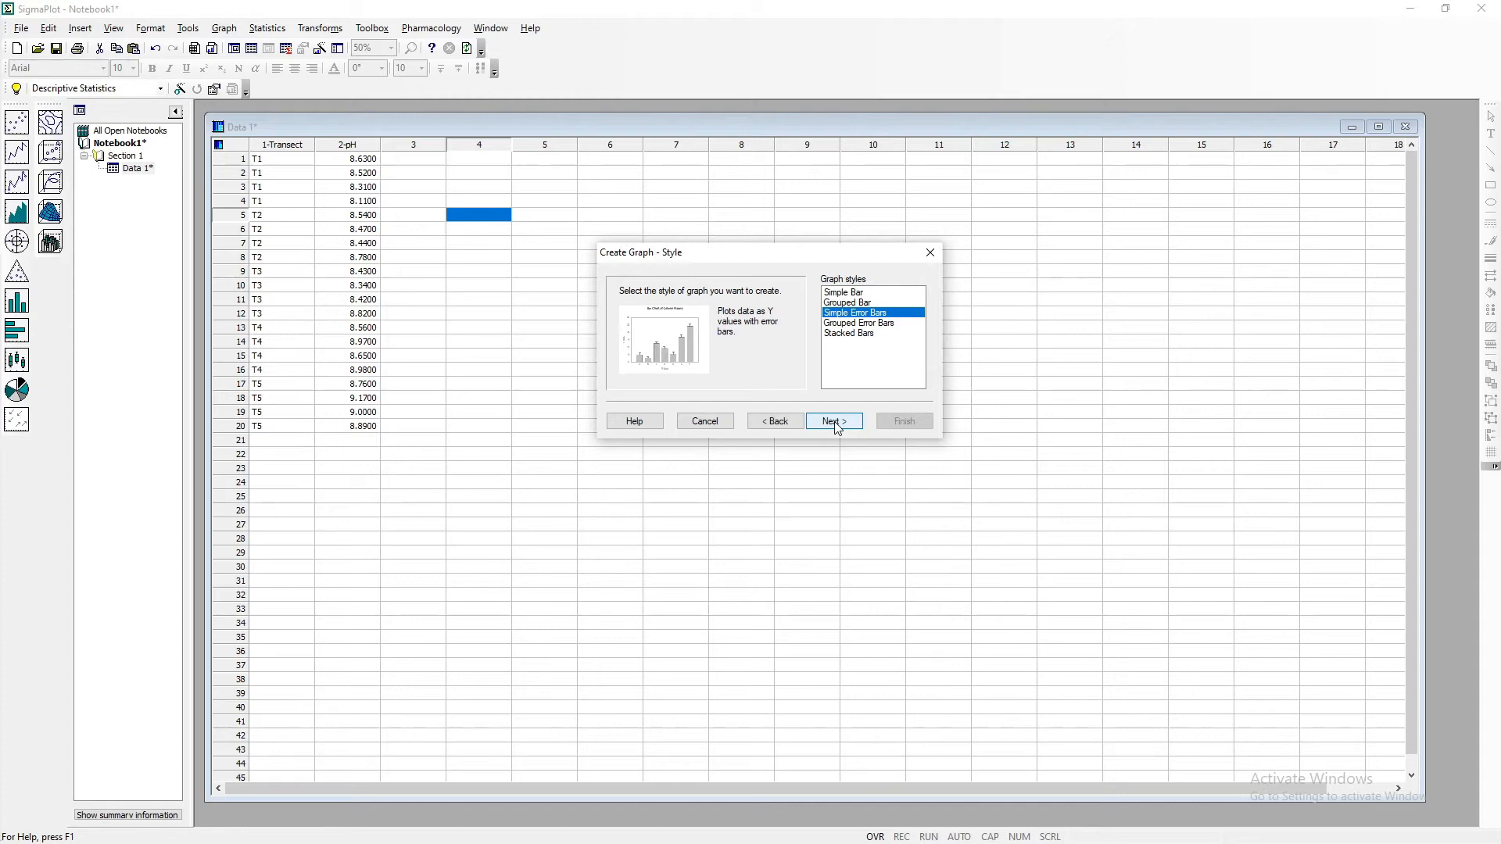
click(846, 295)
click(855, 313)
click(855, 325)
click(857, 336)
click(844, 292)
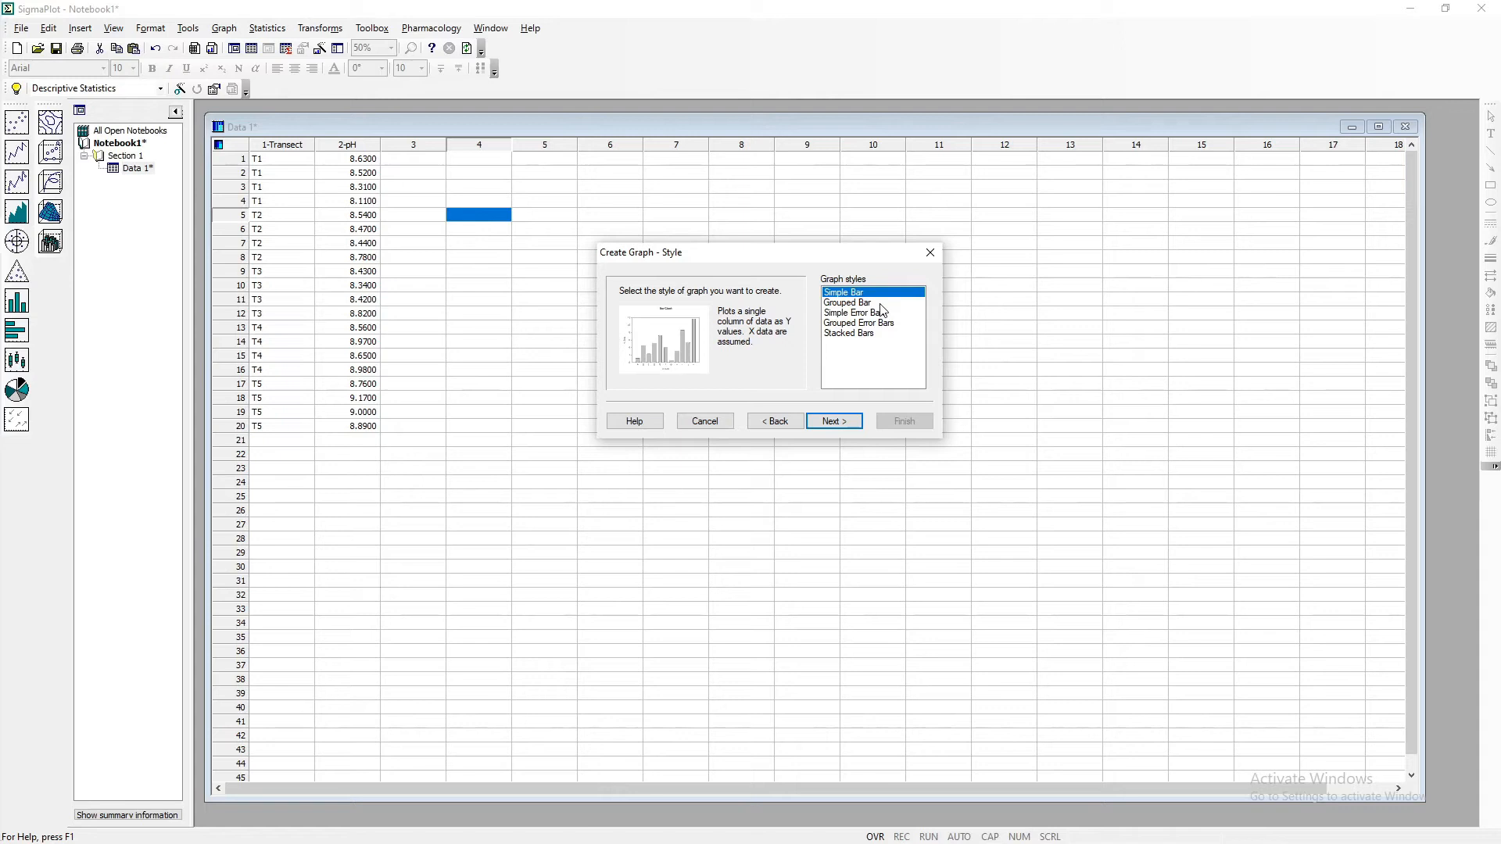
click(879, 314)
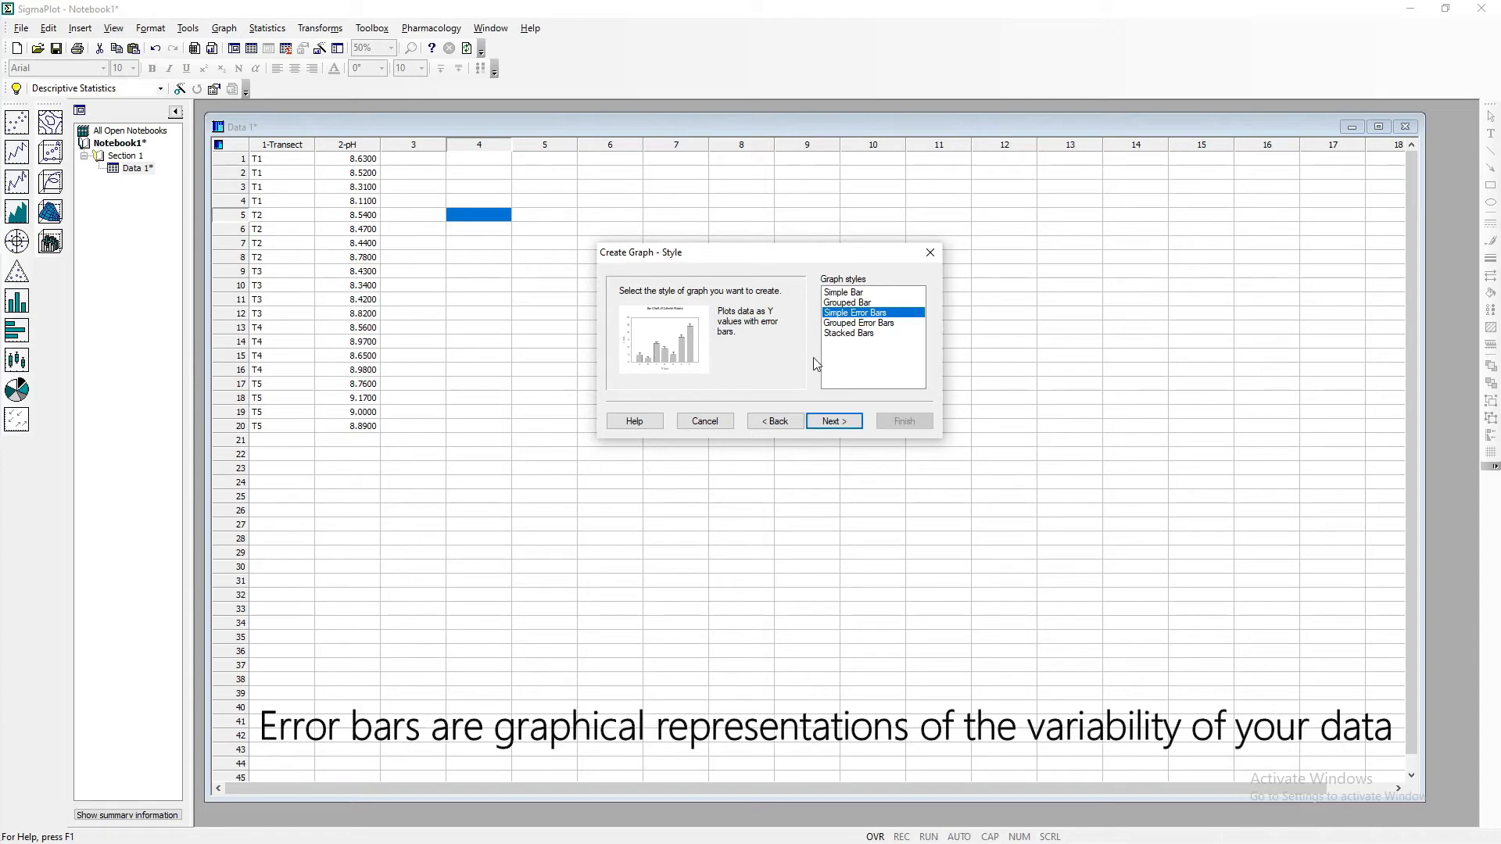
click(842, 422)
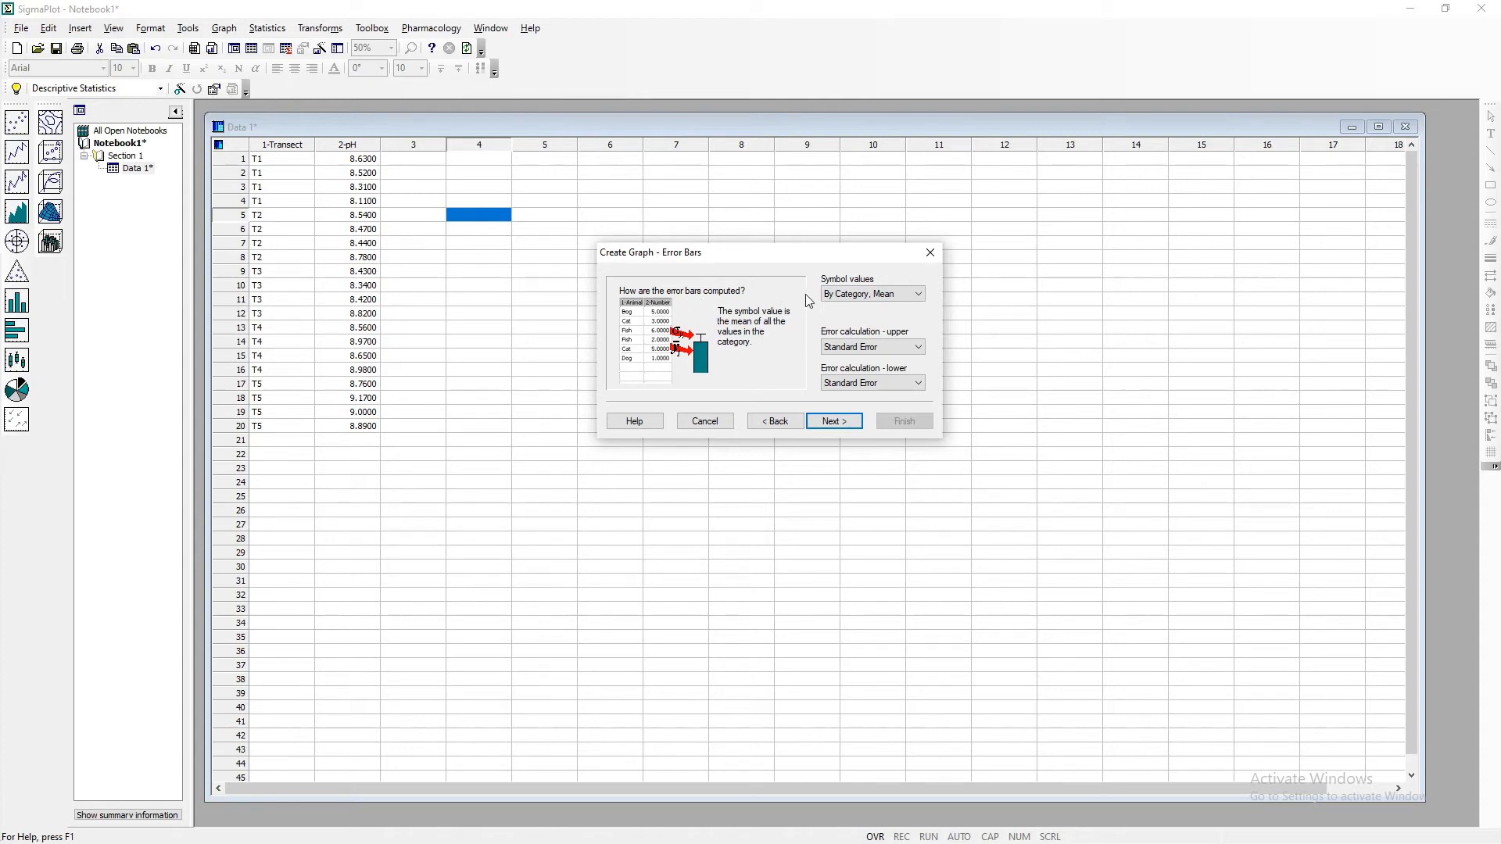
- Set the symbol values to By Category, Mean and both the upper and lower error calculations to Standard Error
click(833, 297)
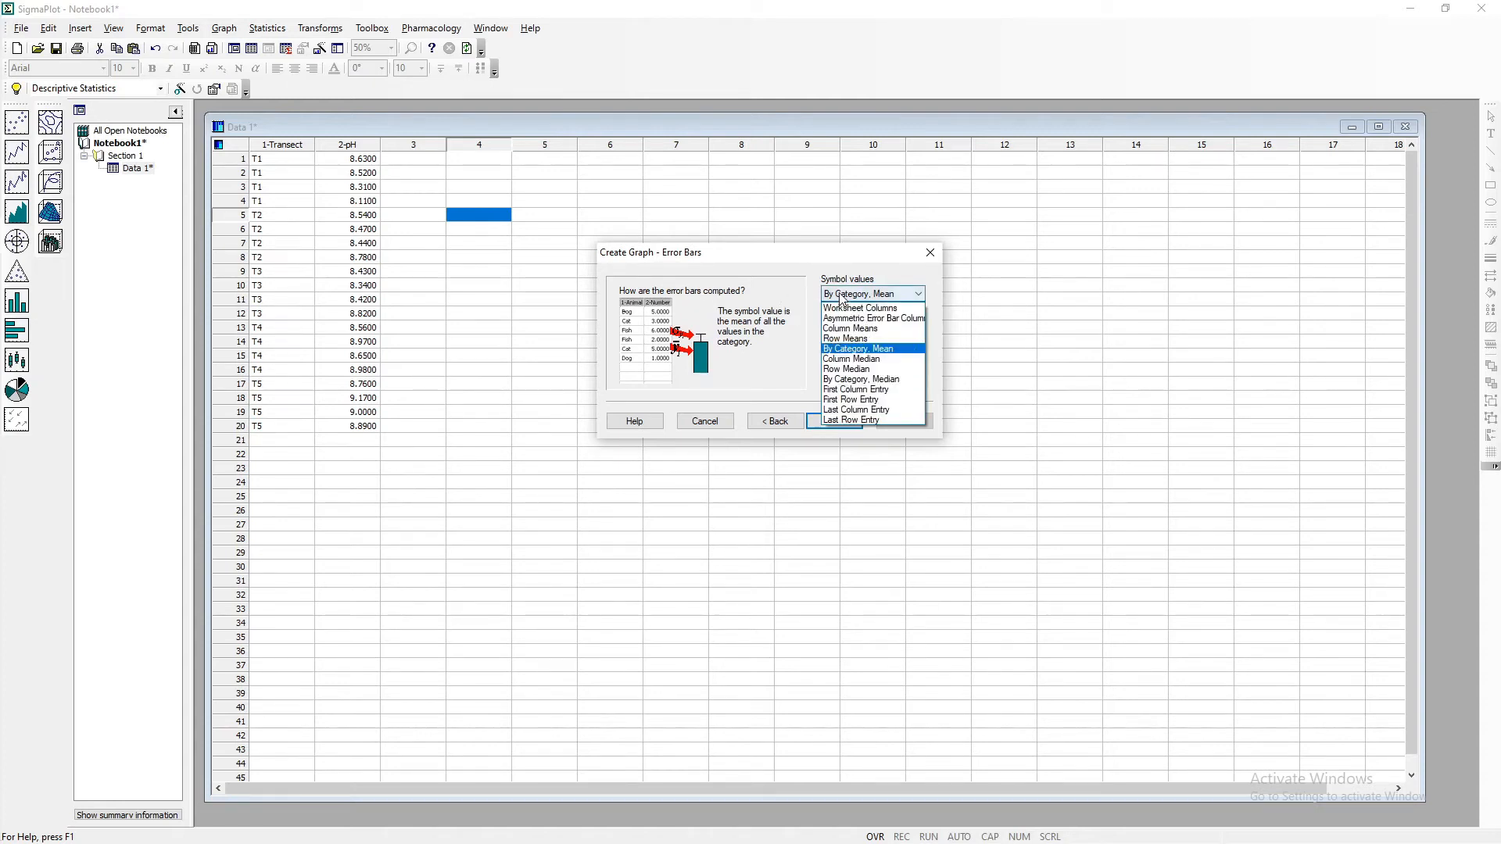
click(875, 349)
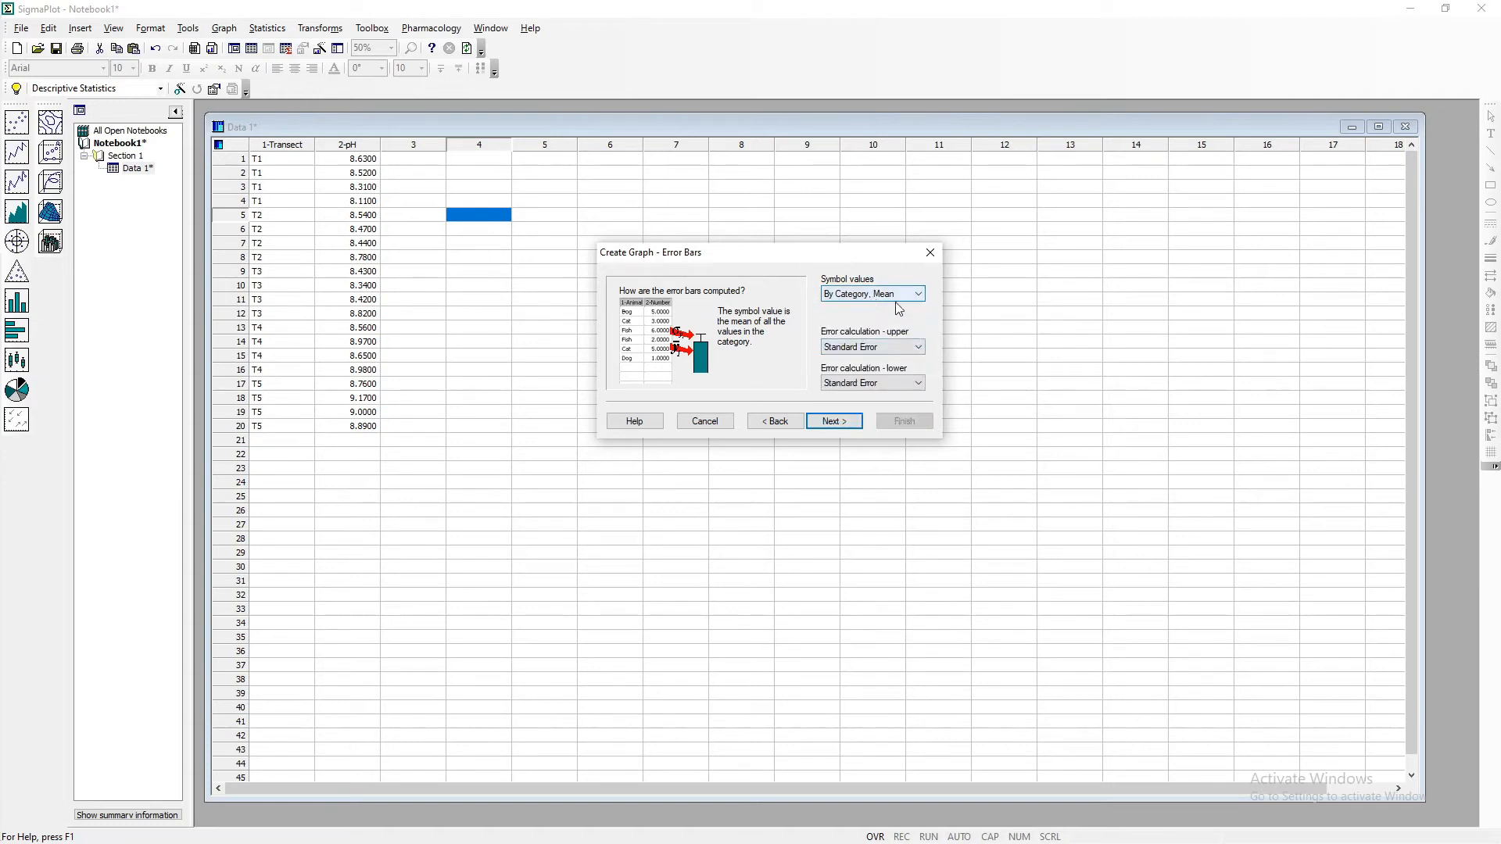
click(875, 353)
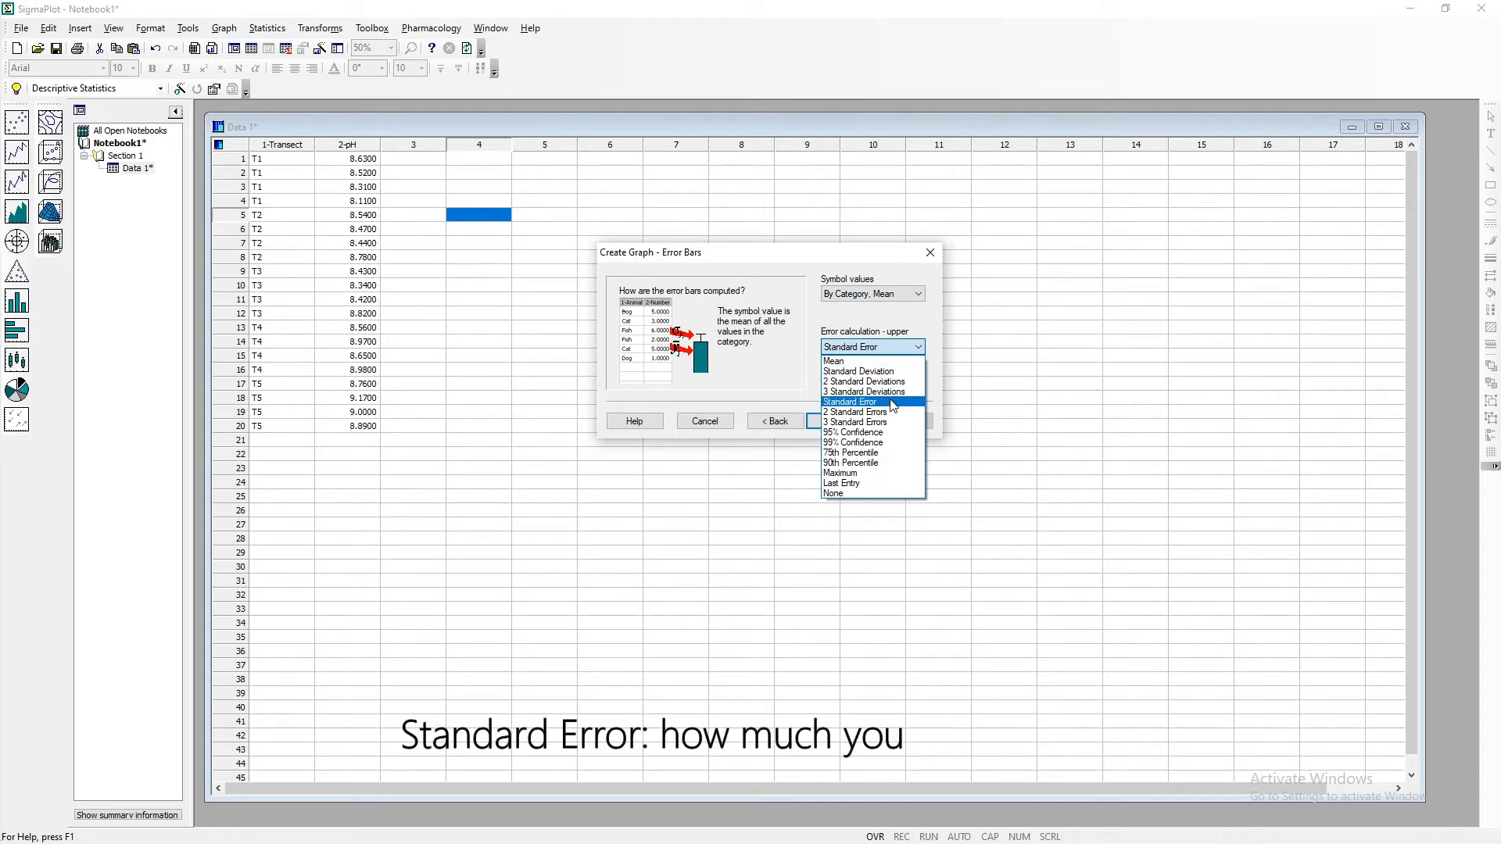
click(892, 402)
click(873, 383)
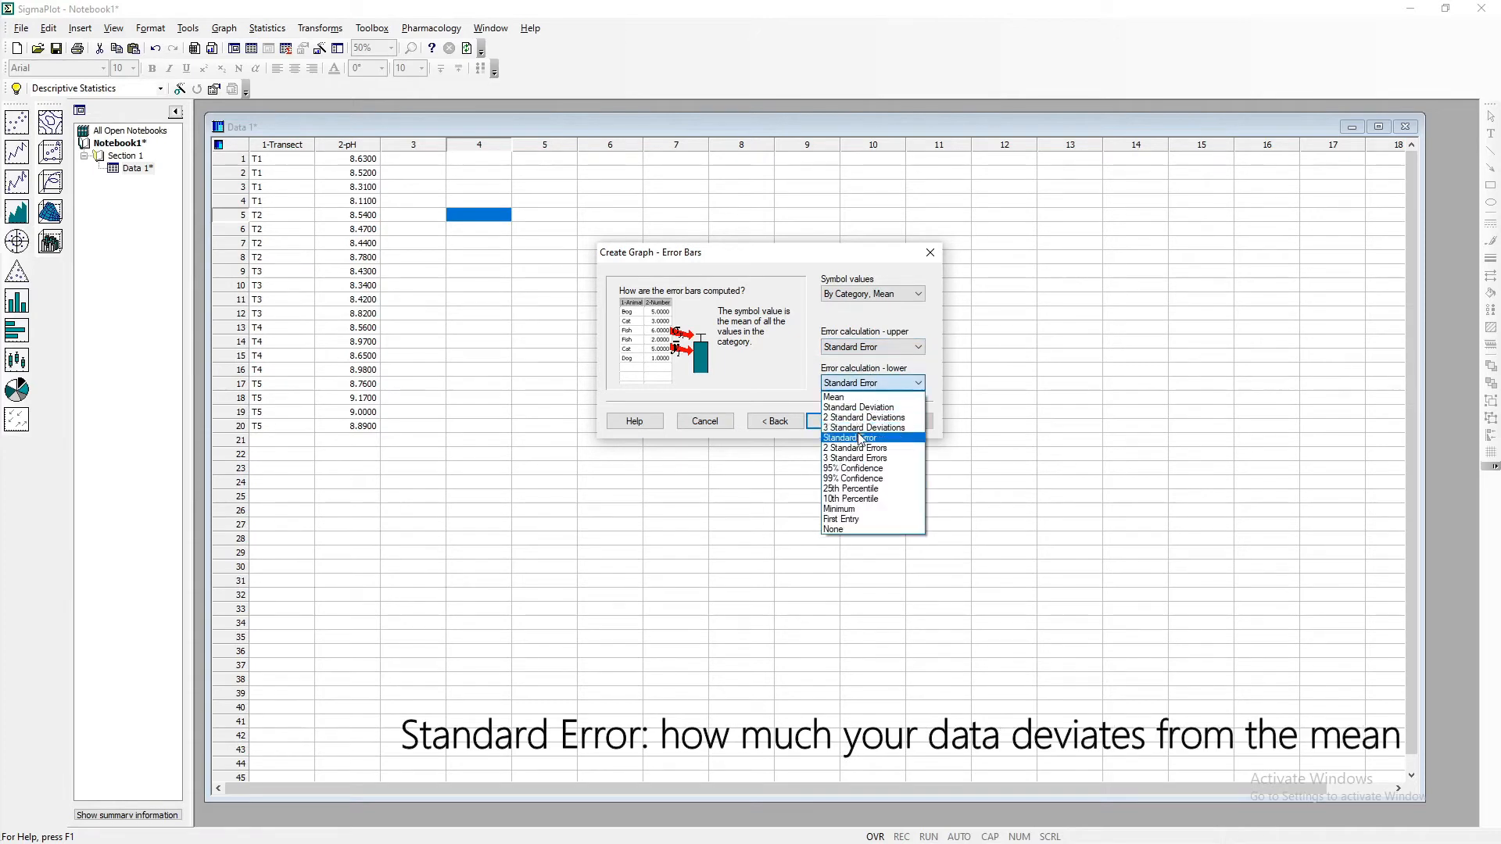
click(869, 401)
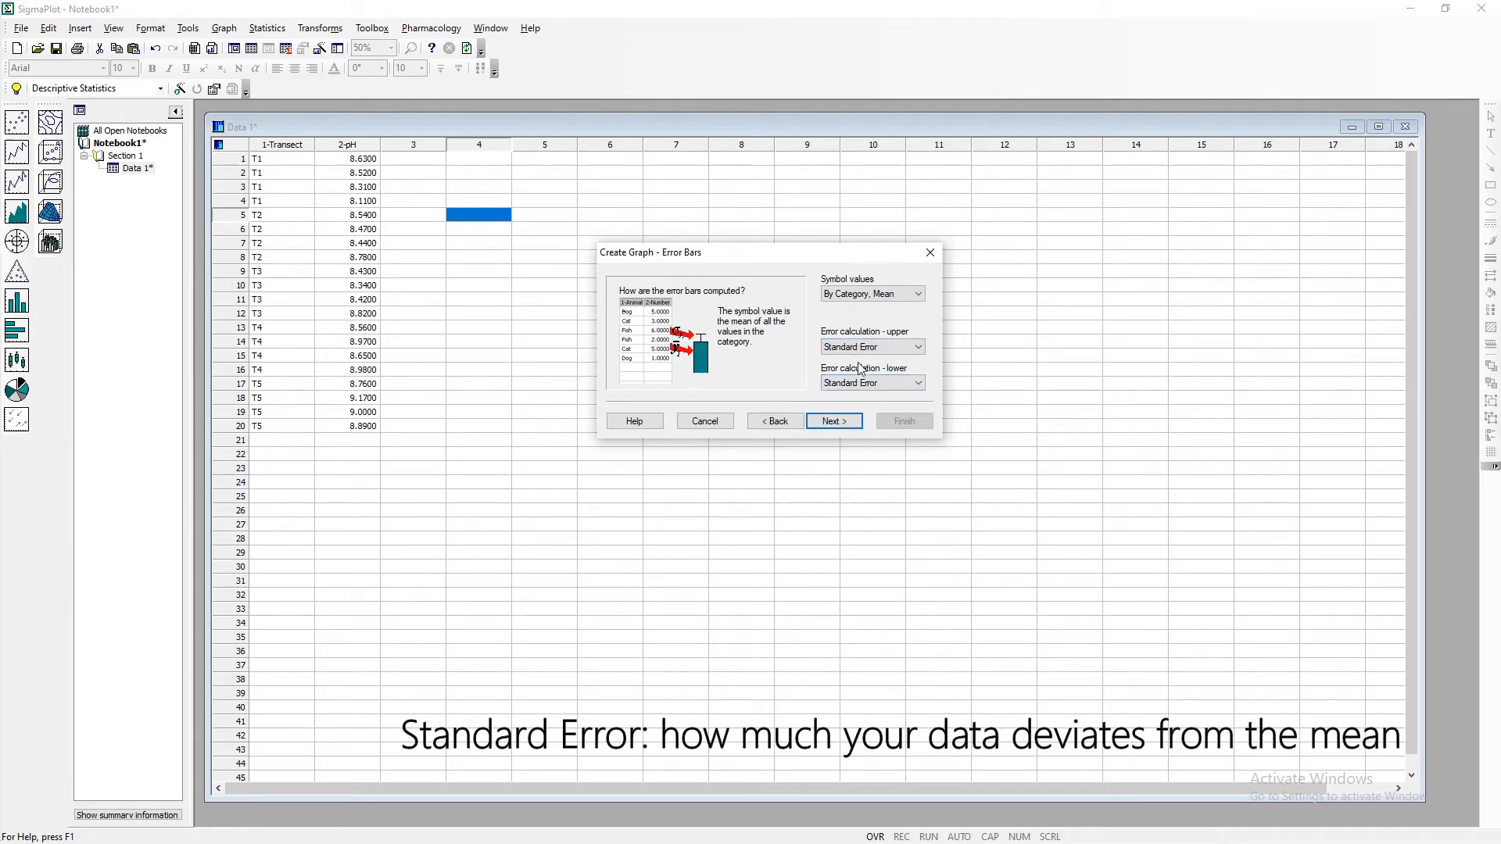
click(851, 425)
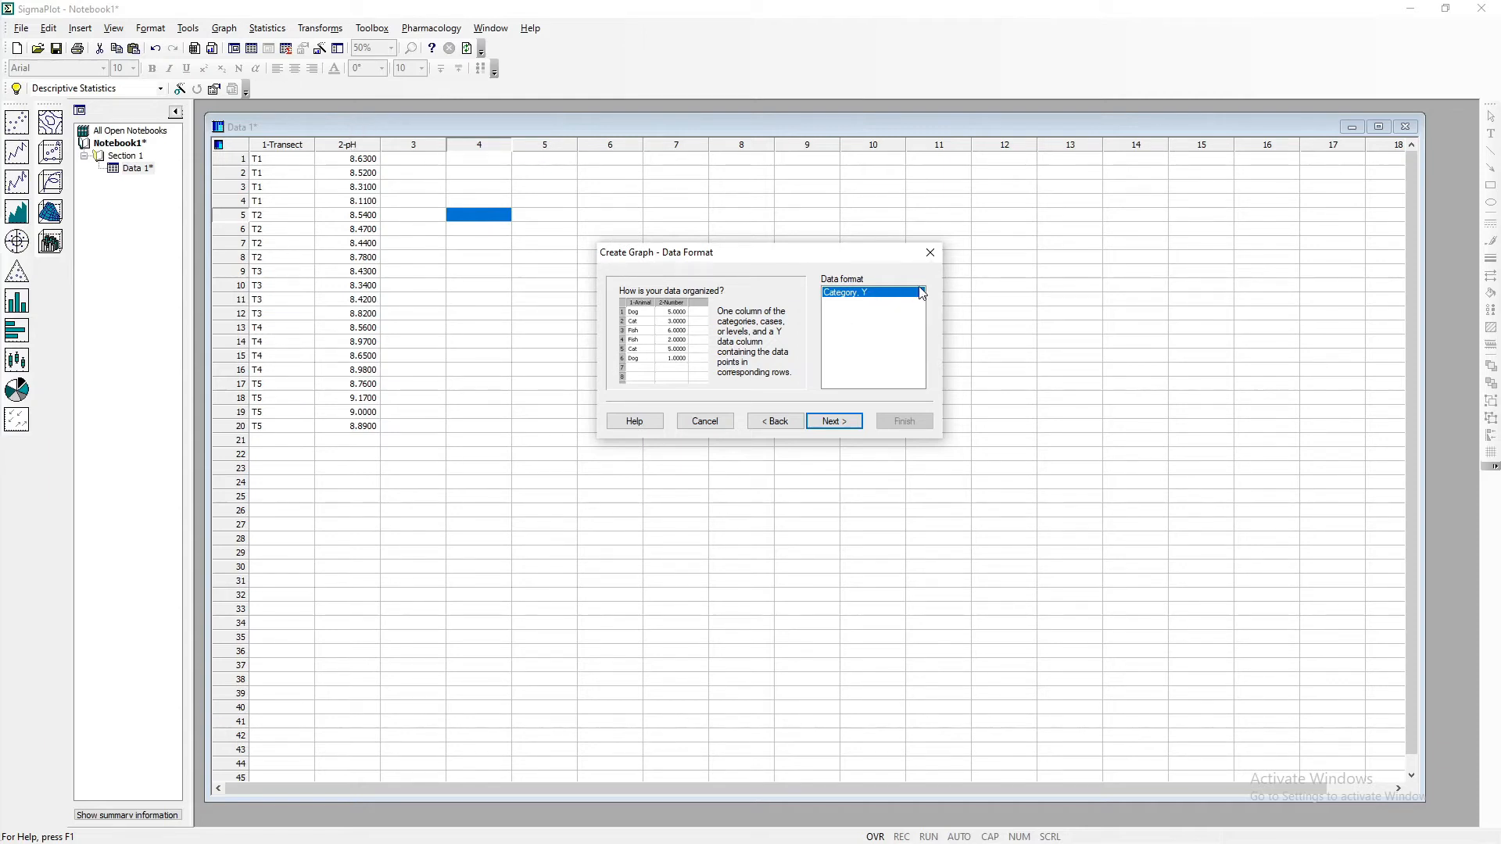
- Accept the Category, Y data format and create the graph with 1-Transect as the categories and 2-pH as Y
click(836, 421)
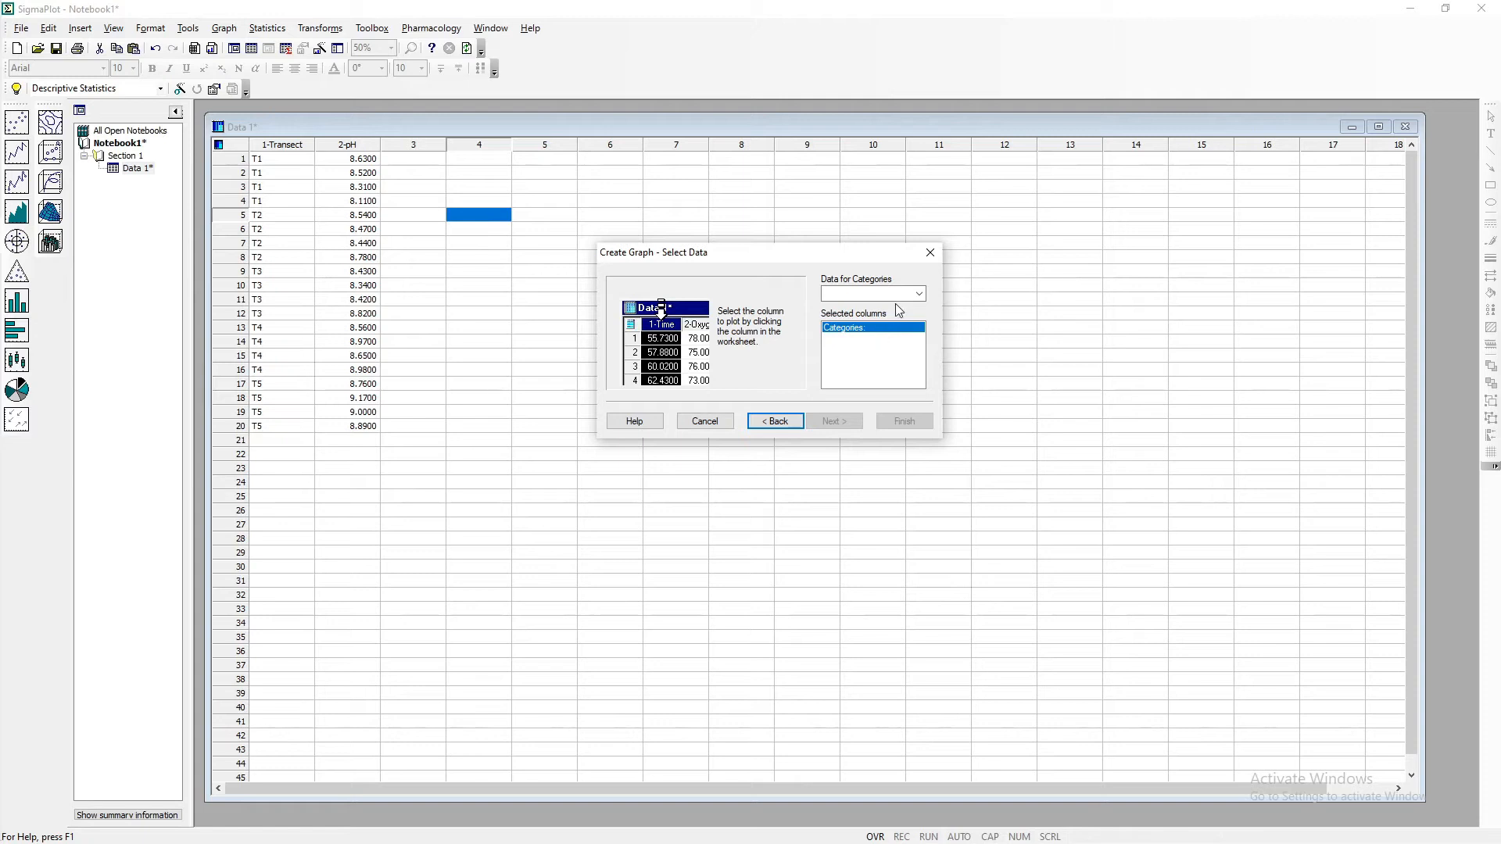
click(921, 300)
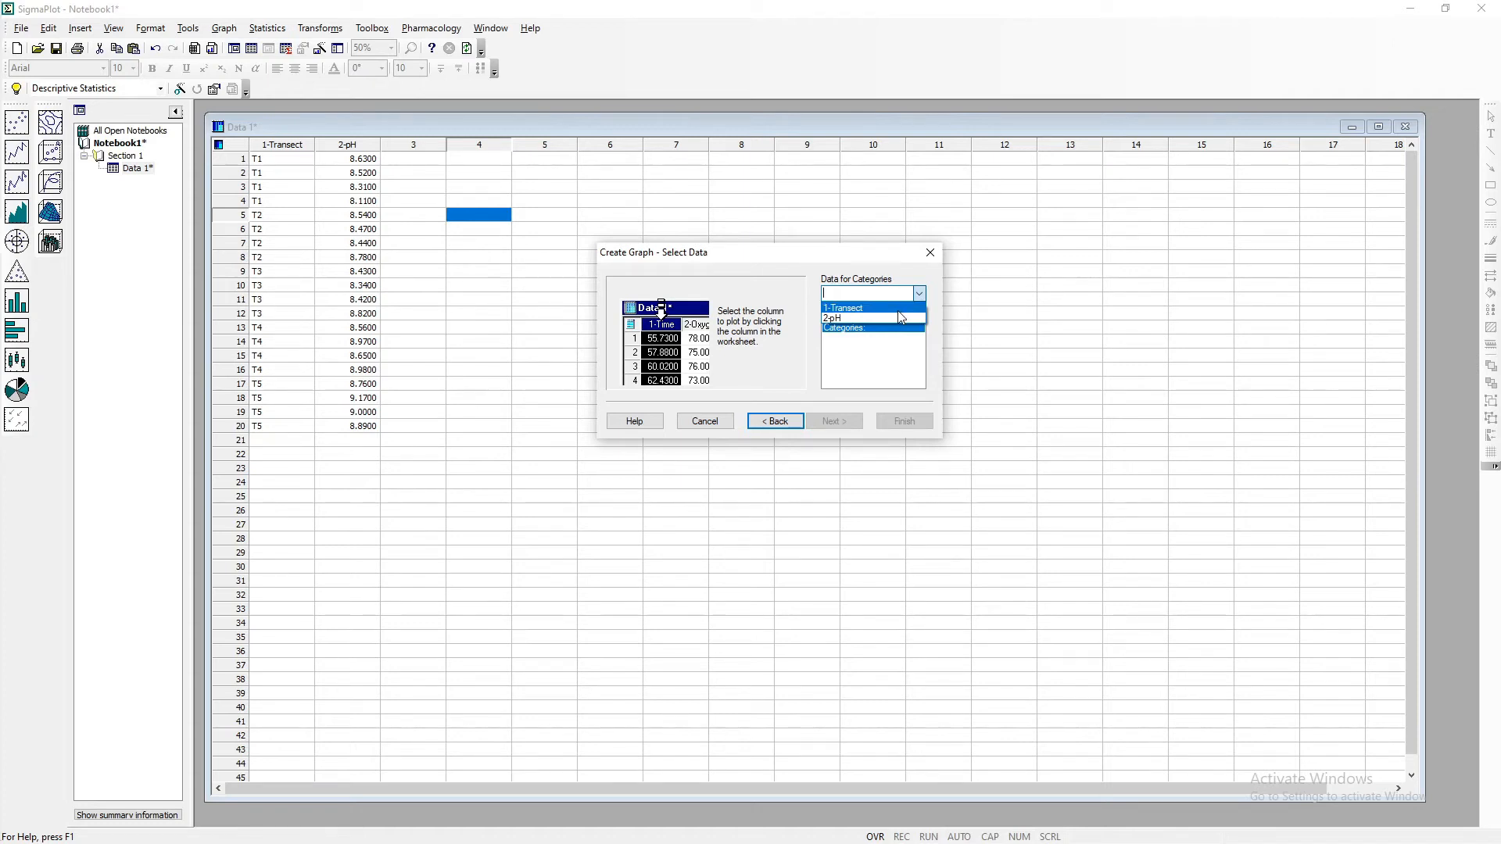
click(899, 310)
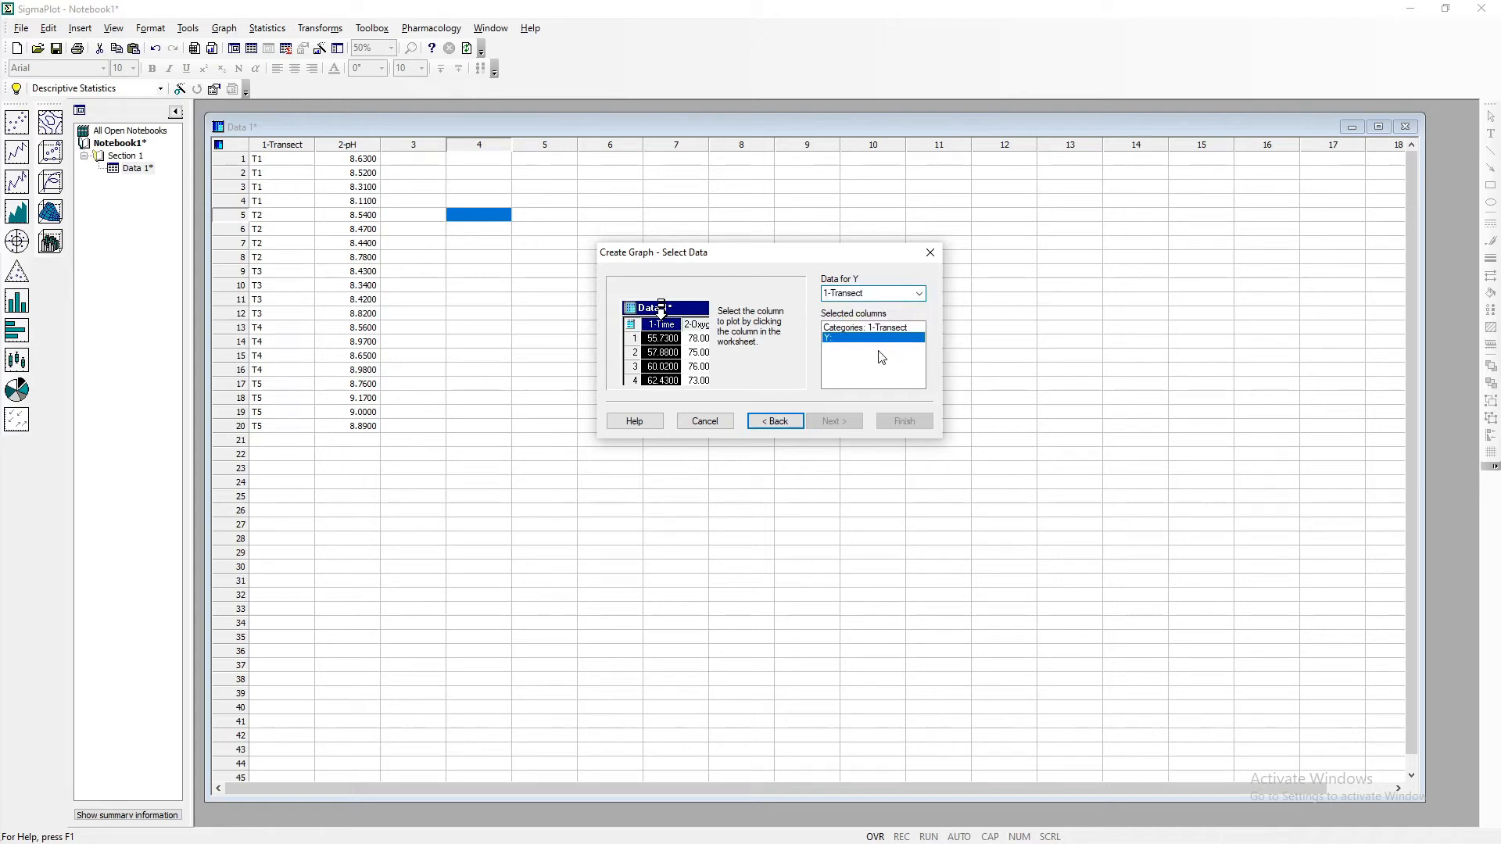
click(921, 295)
click(860, 317)
click(904, 422)
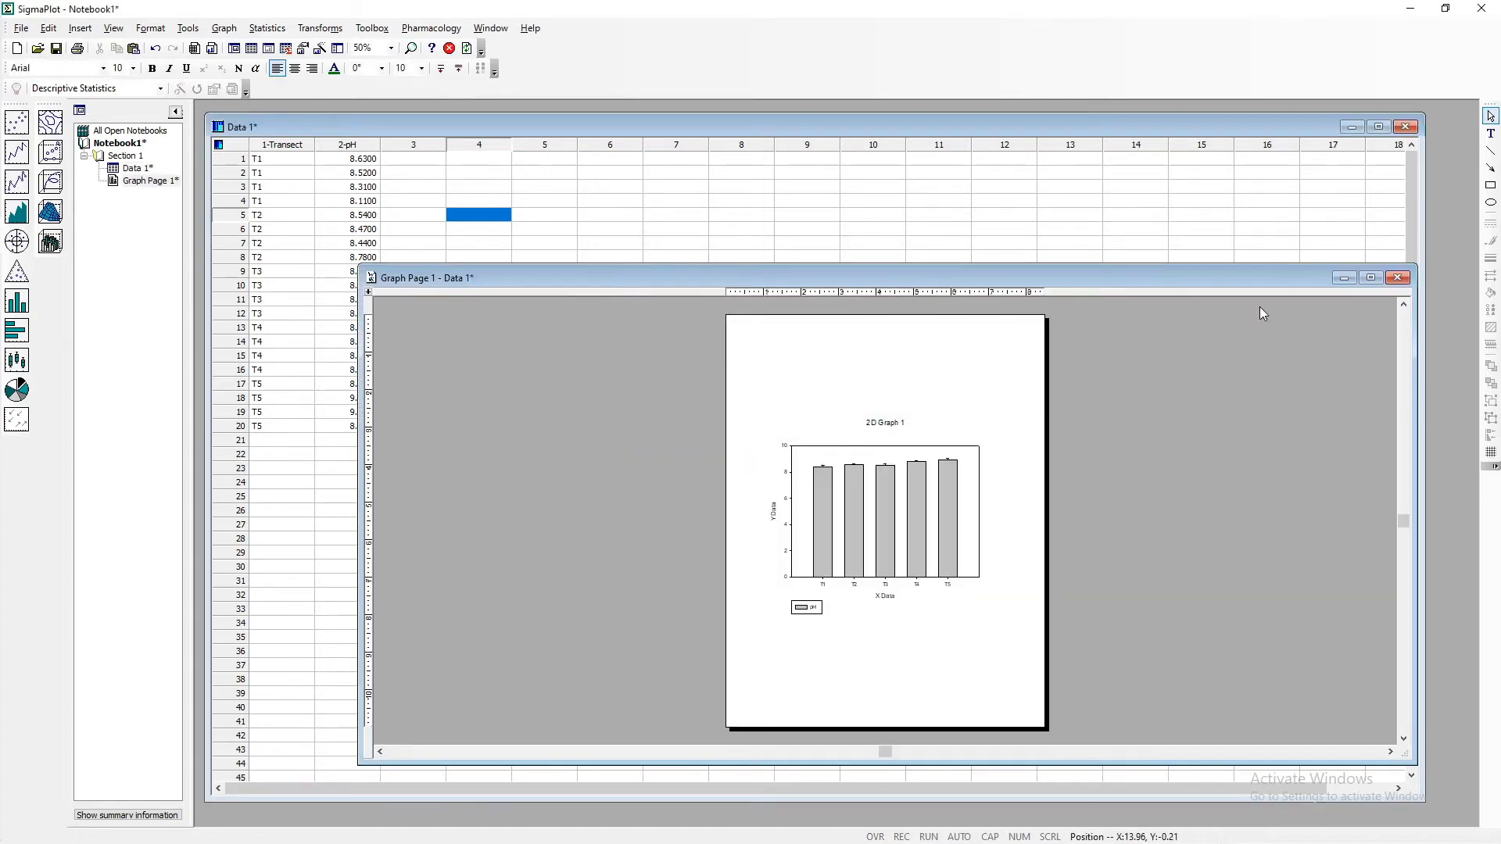
- Maximize the graph page, zoom in on the bar chart and examine the values and error bars of the transects
click(1369, 281)
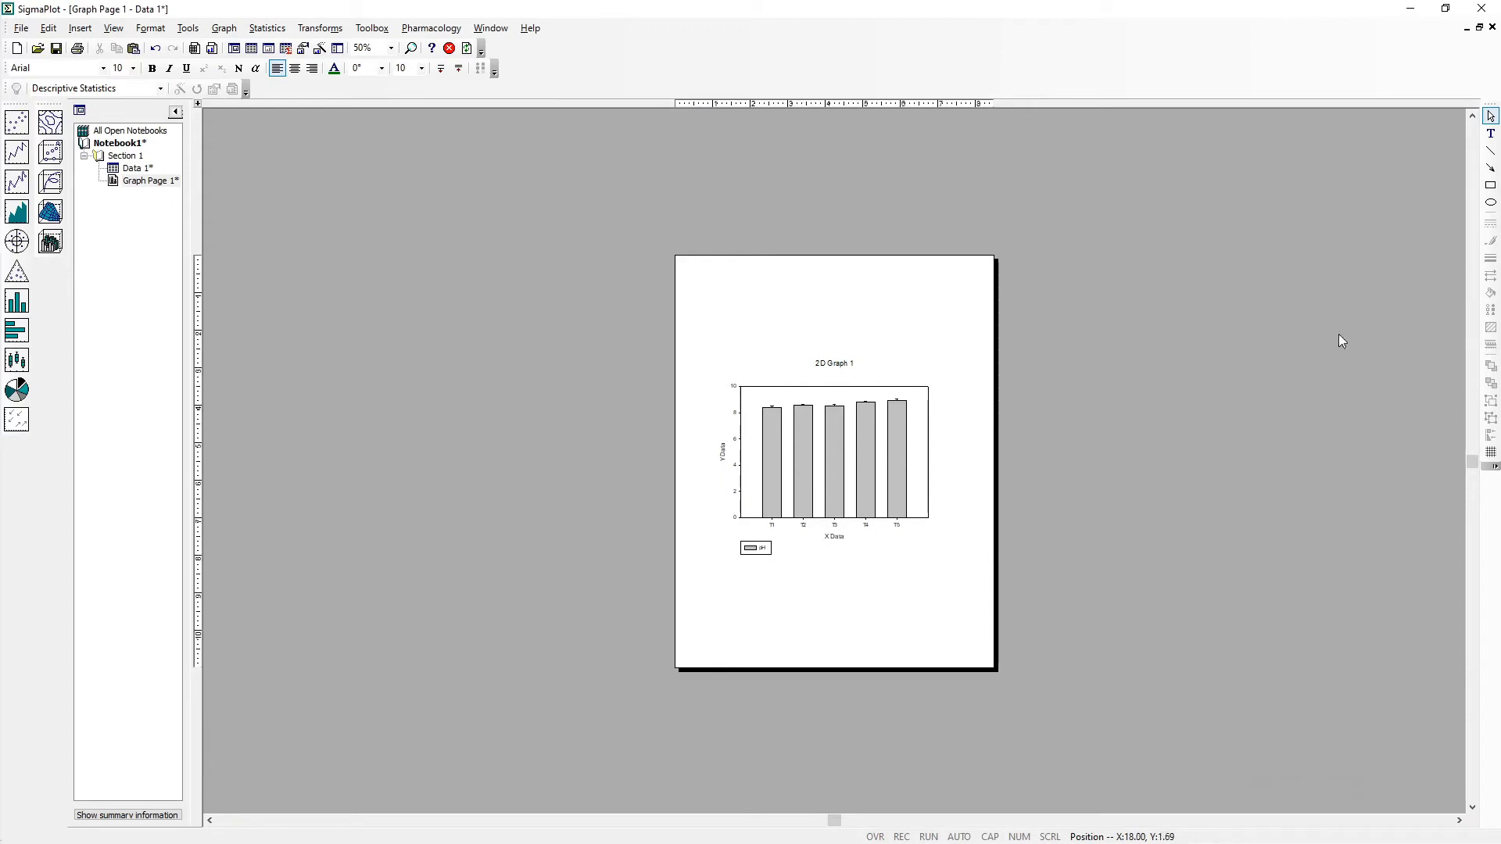
click(410, 48)
click(391, 50)
click(412, 49)
drag(700, 346, 964, 581)
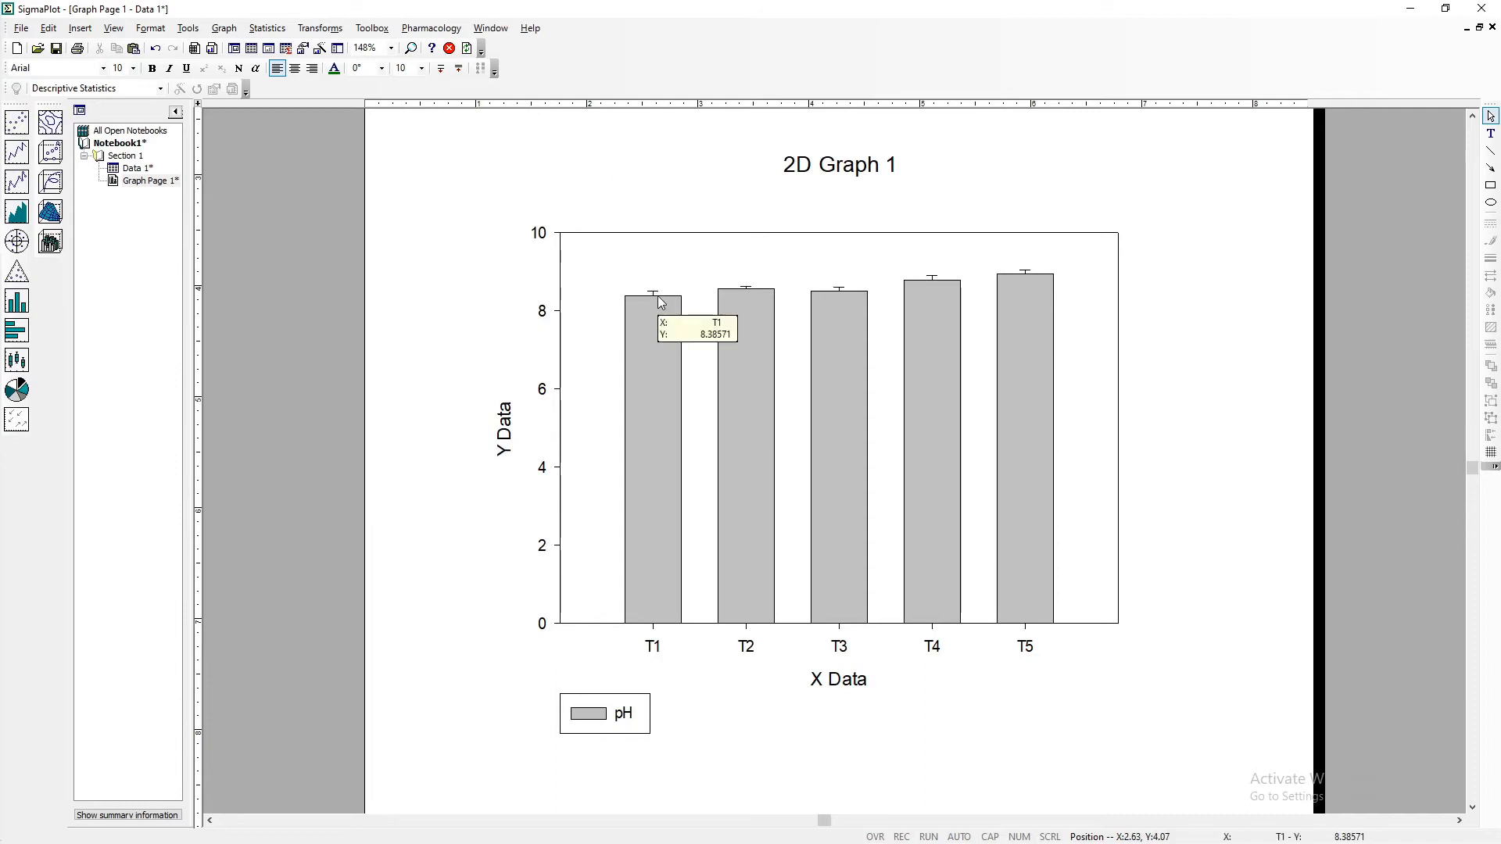
mouse_move(749, 289)
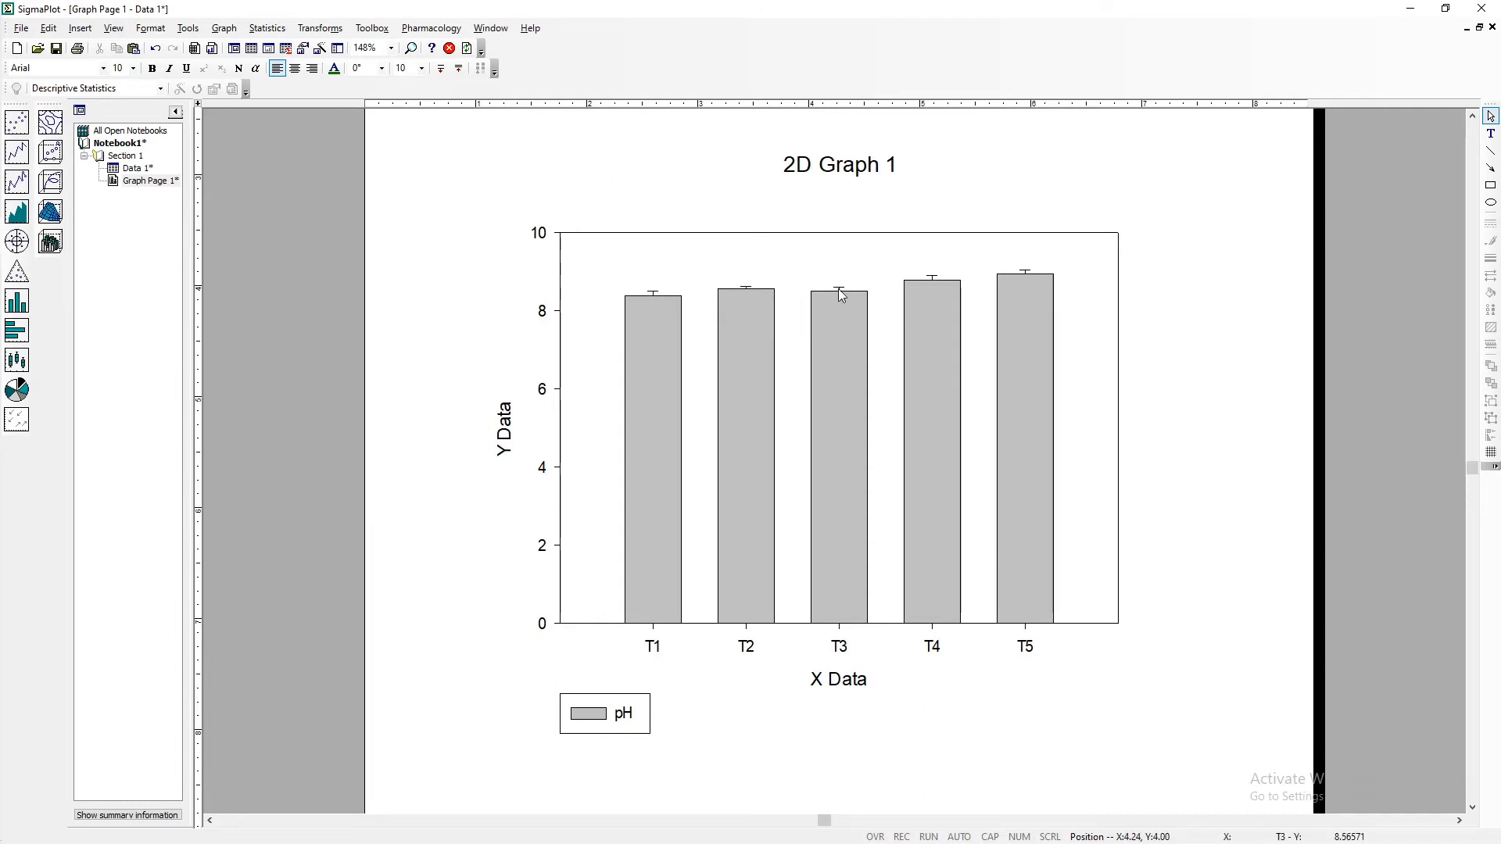
mouse_move(1027, 269)
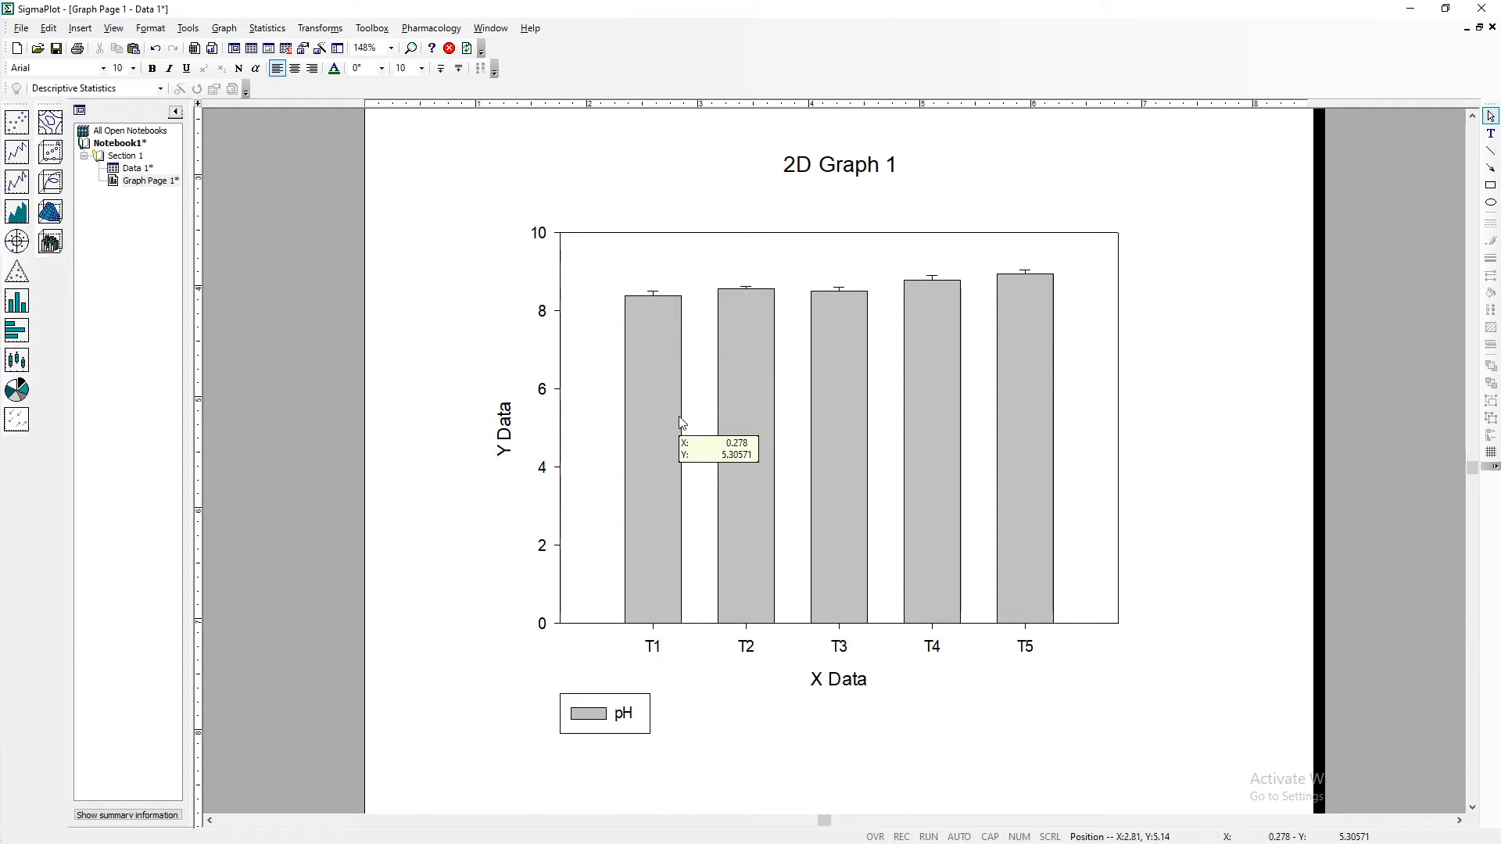
mouse_move(671, 444)
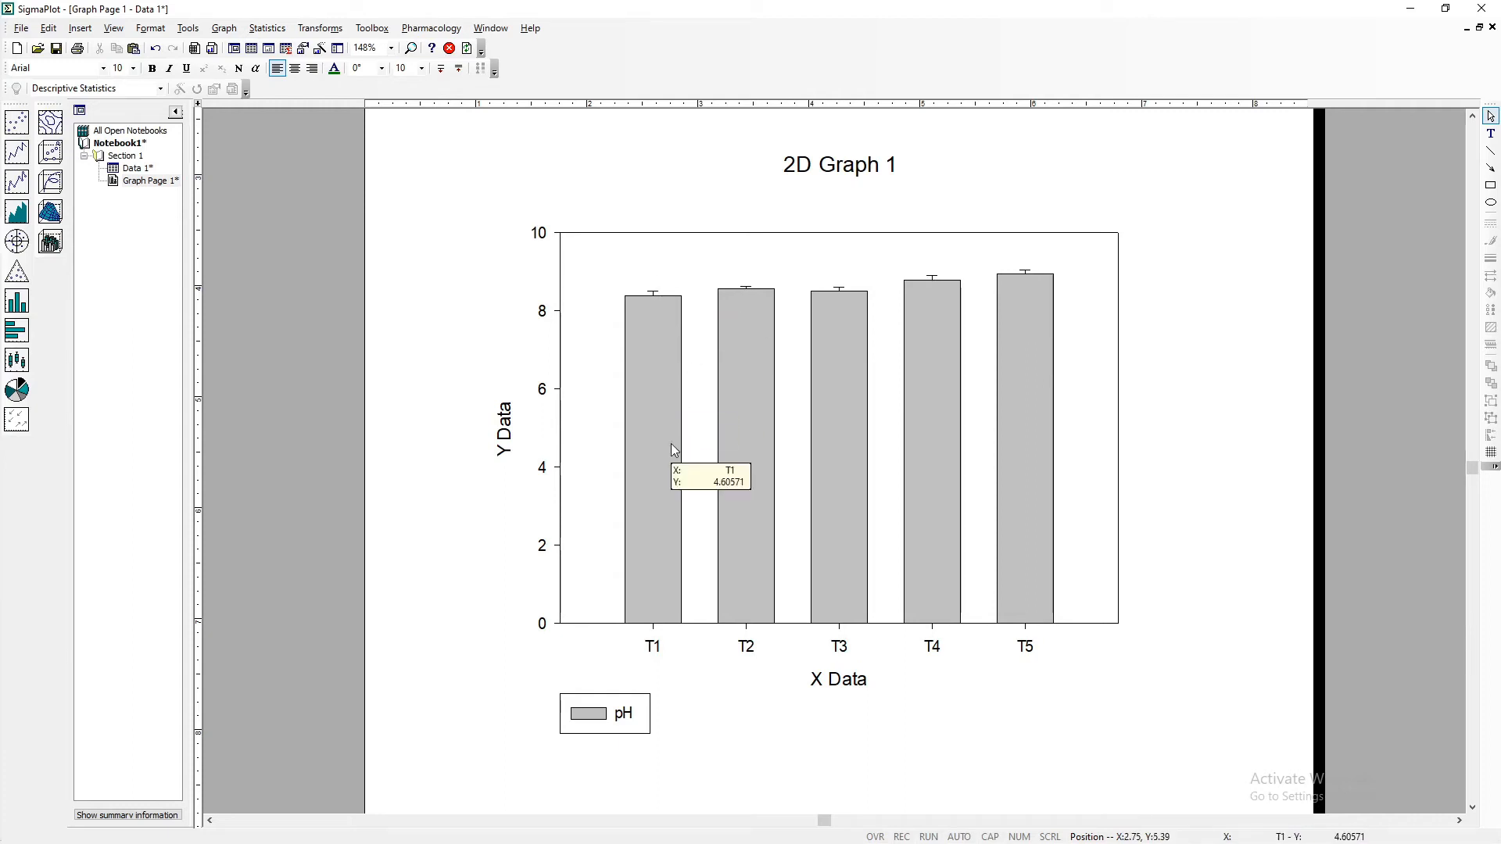
mouse_move(637, 376)
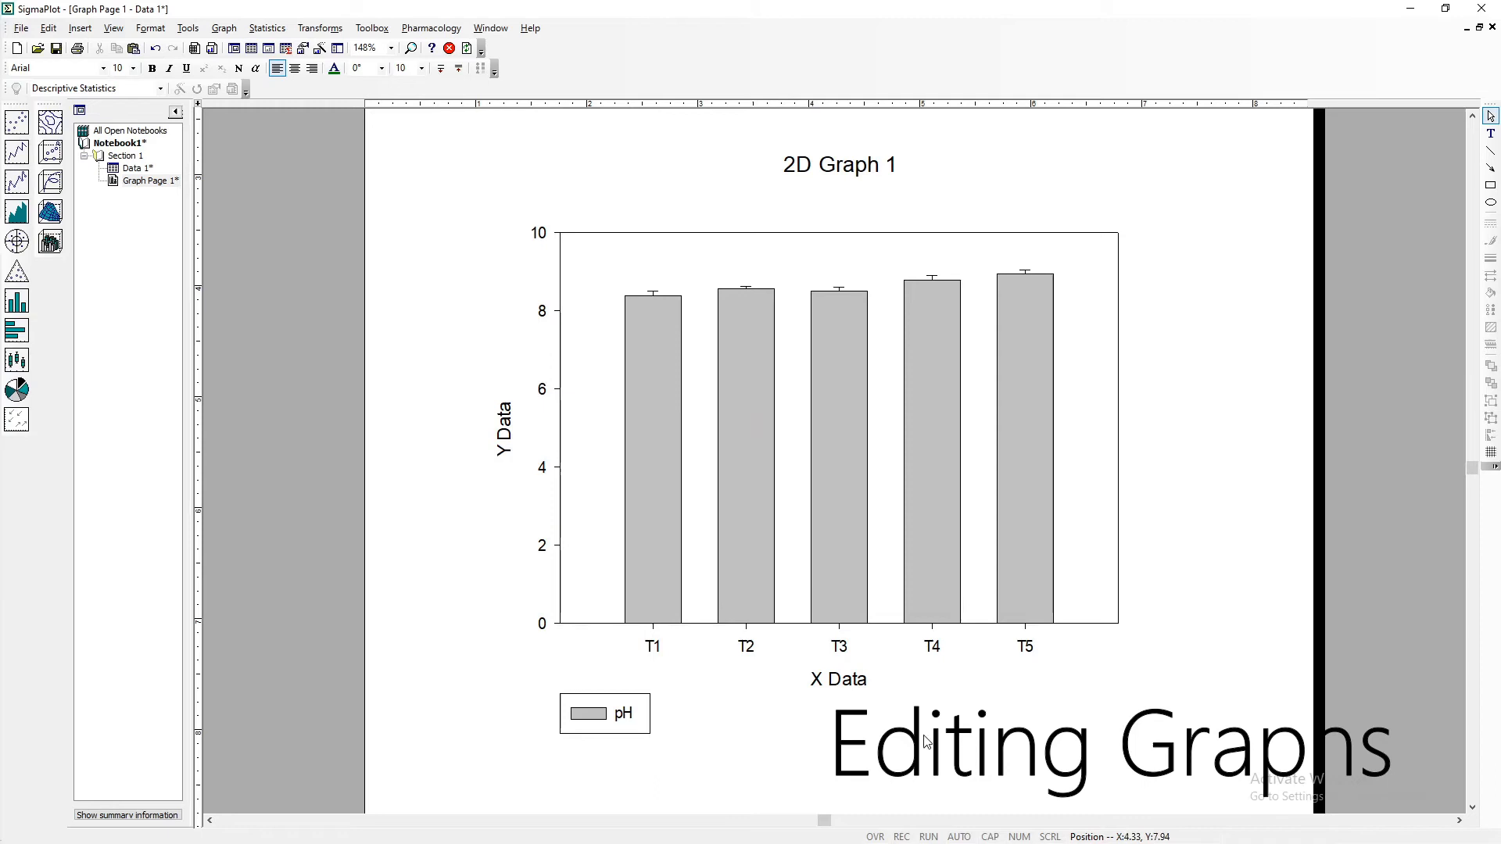
- Change the X axis title of the bar chart to "Transect"
double_click(841, 682)
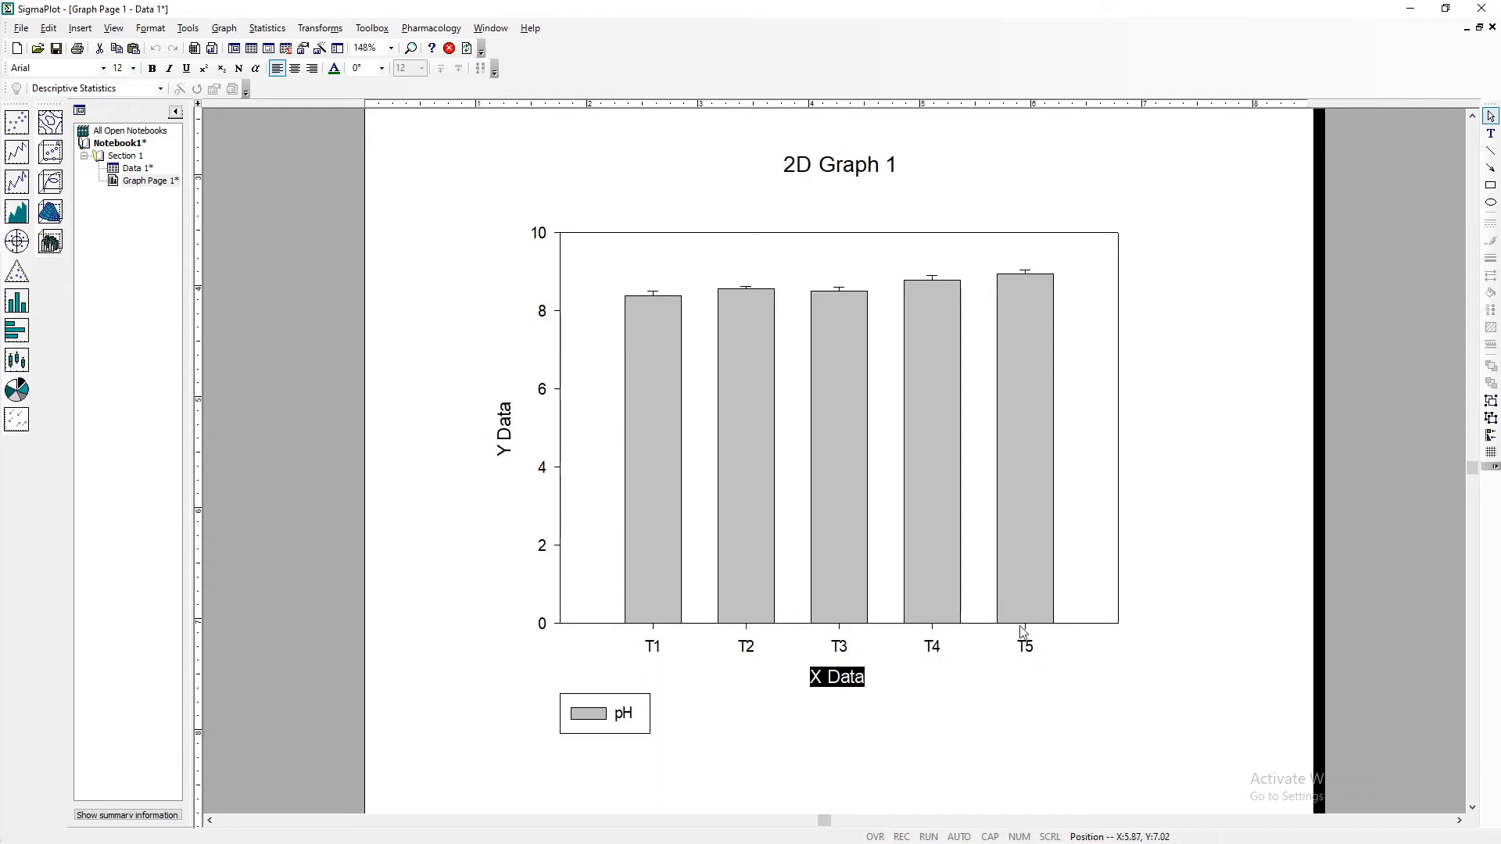
click(951, 719)
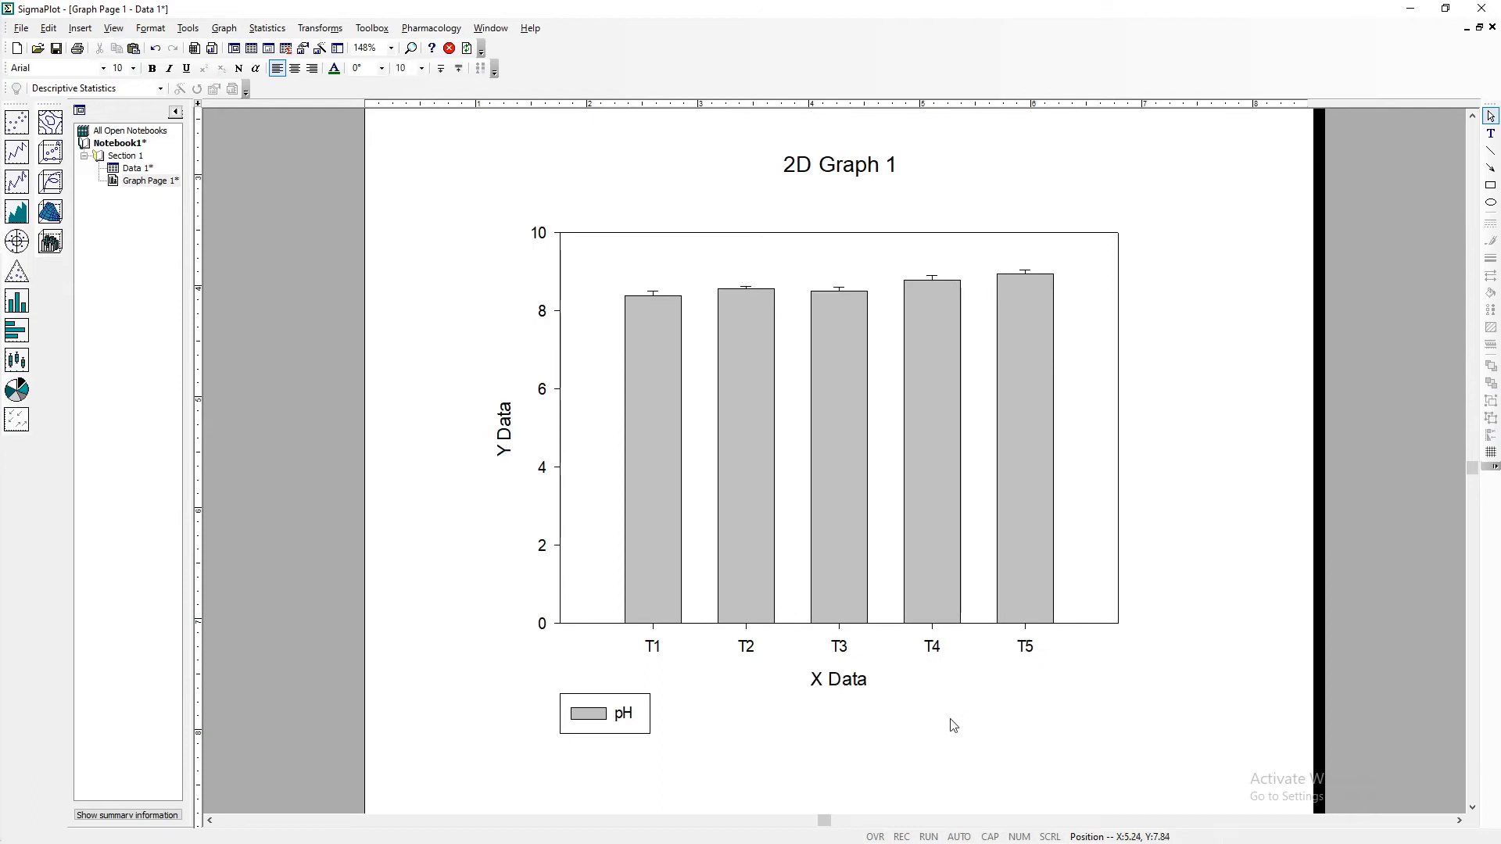
double_click(850, 682)
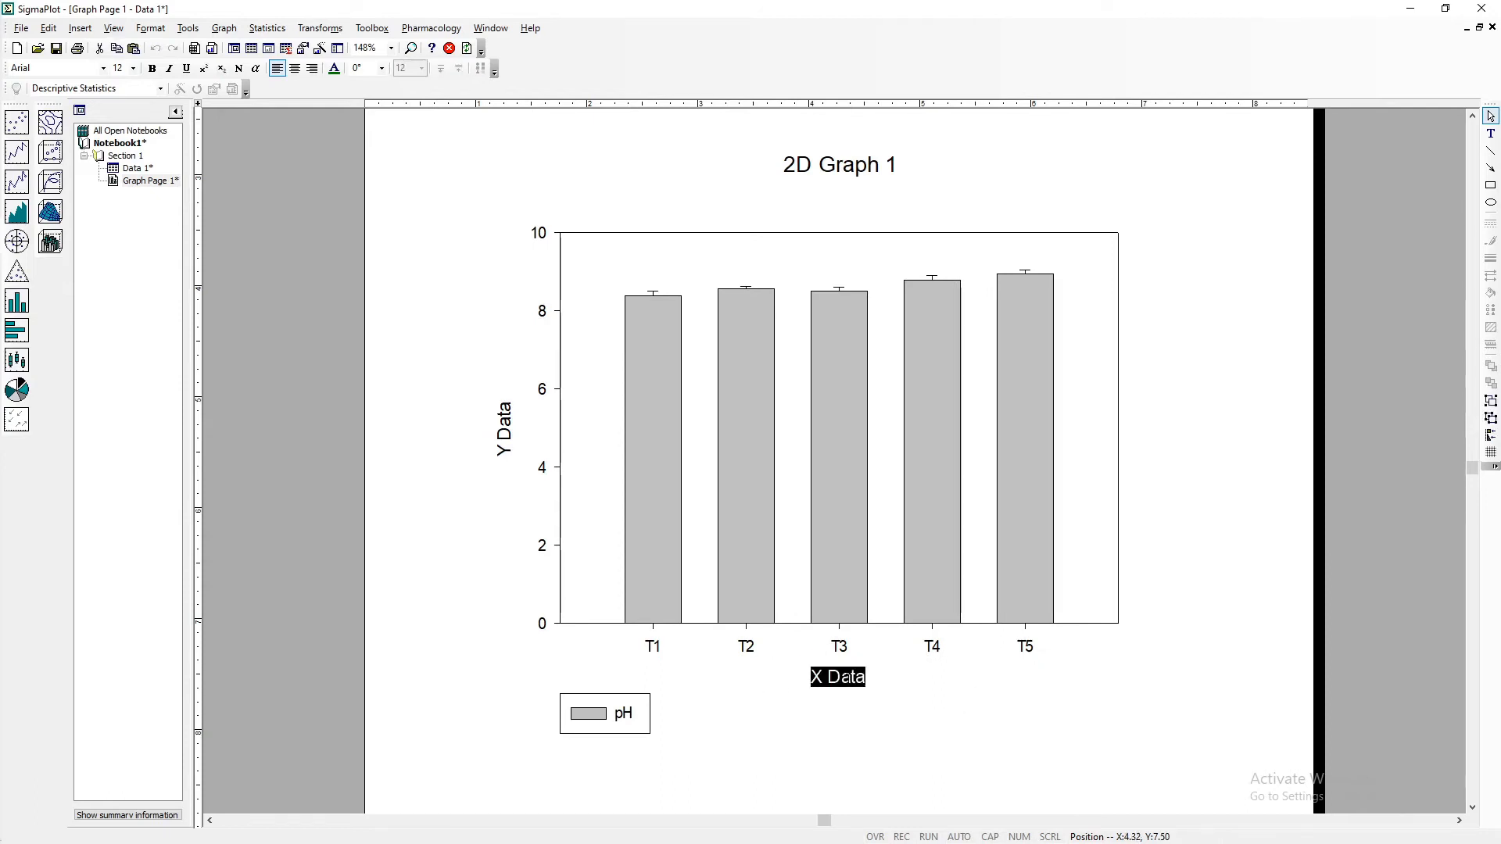
text(Transect)
click(915, 770)
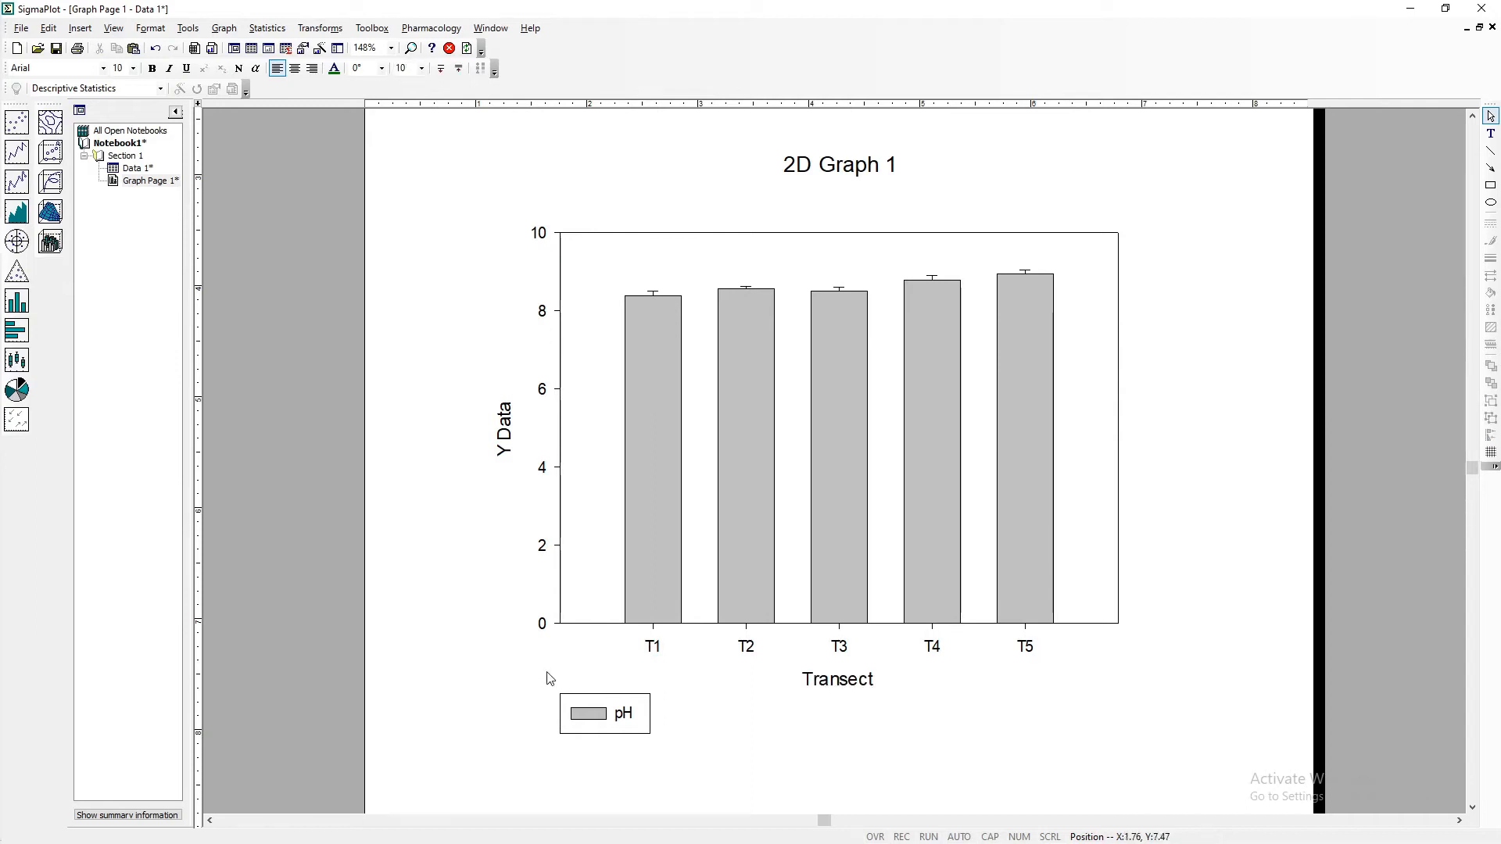
- Change the Y axis title of the bar chart to "pH"
click(518, 431)
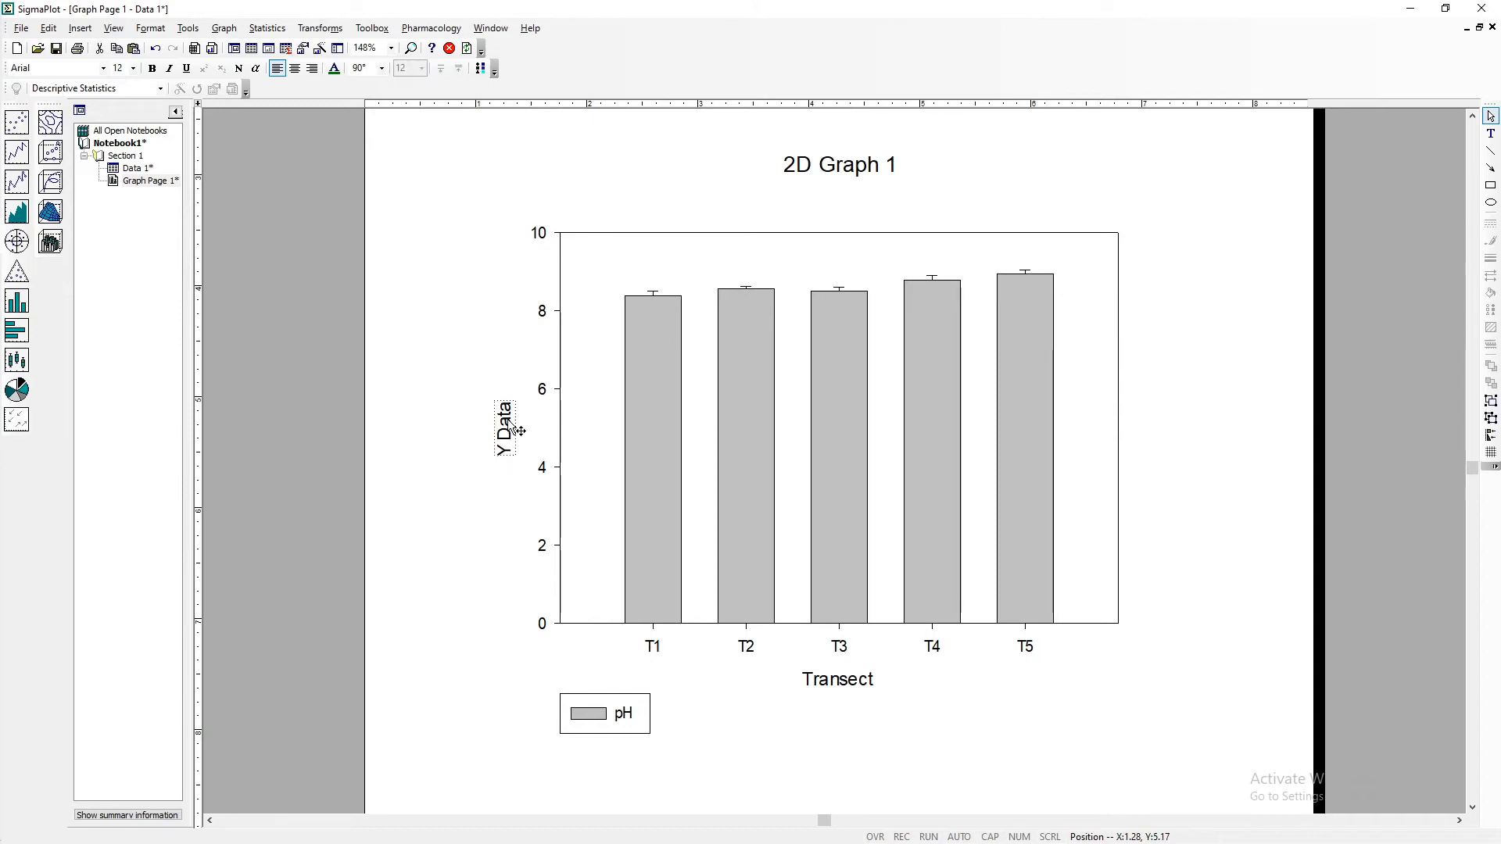
click(518, 431)
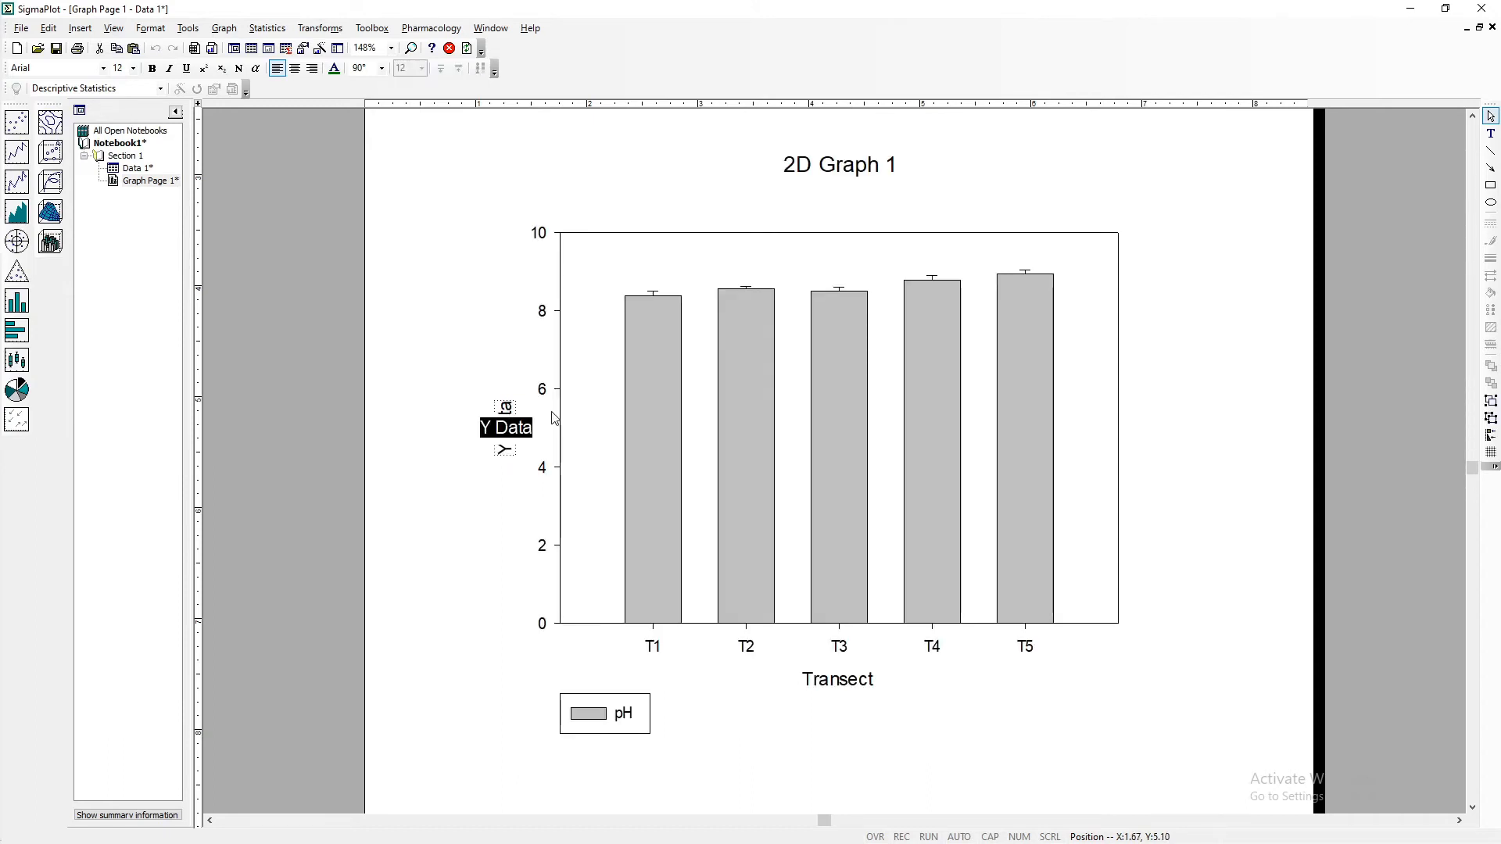
text(pH)
click(932, 731)
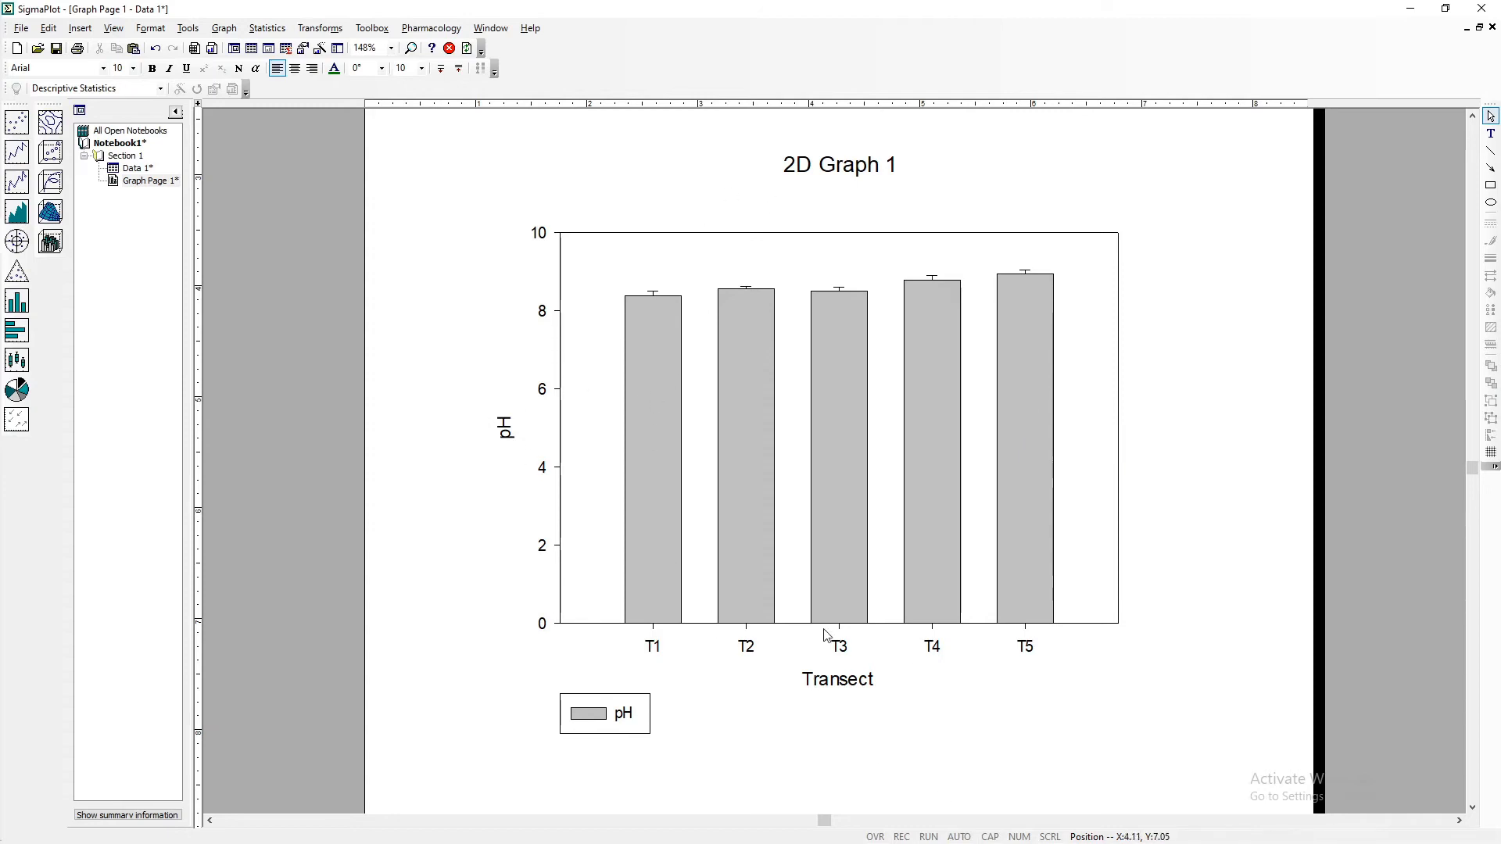
- Try deleting the graph title above the chart and undo the deletion
click(850, 168)
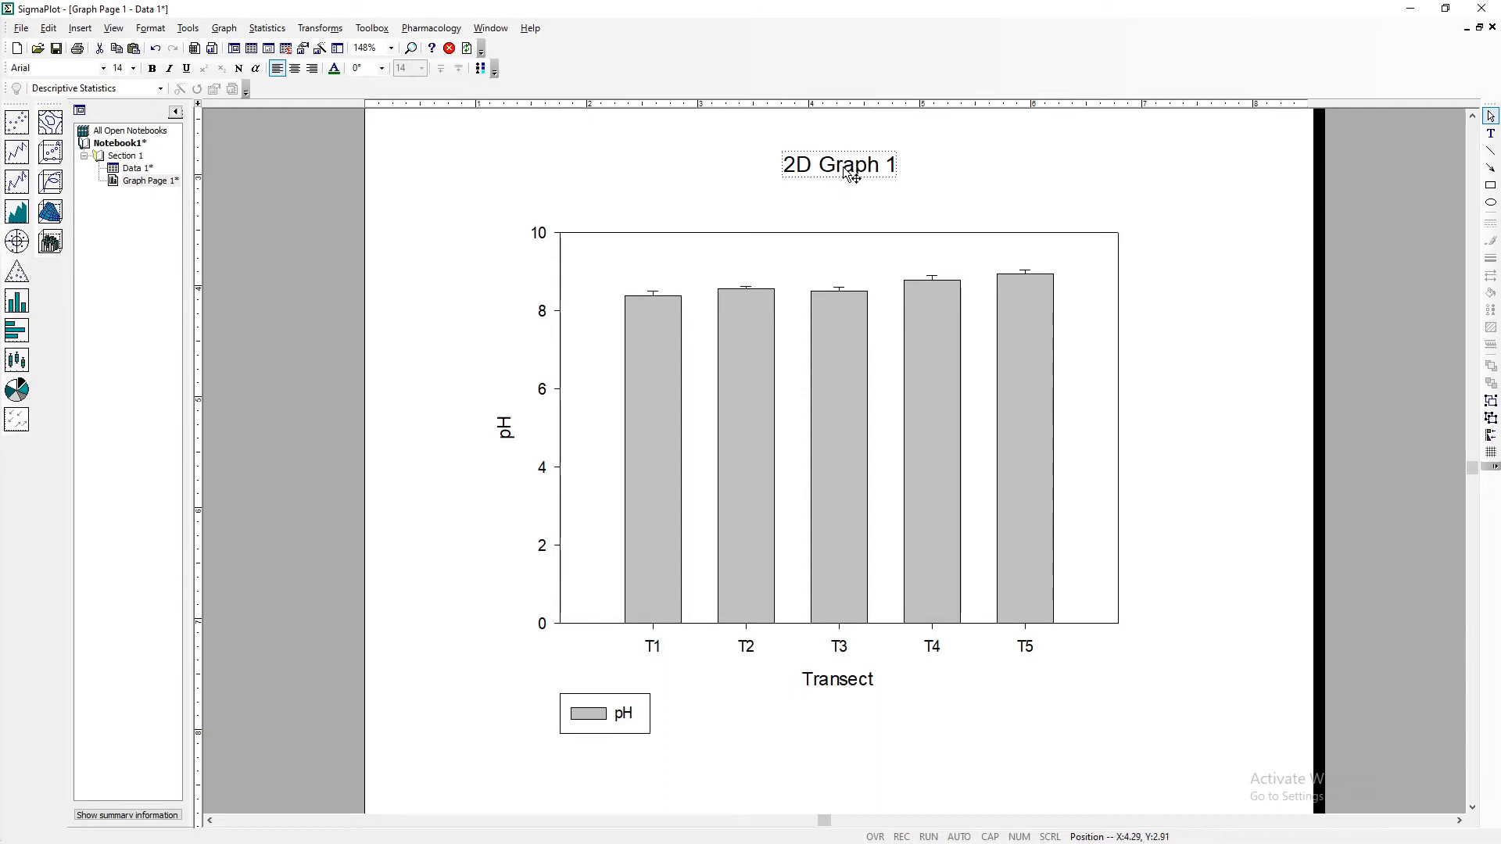
key(Delete)
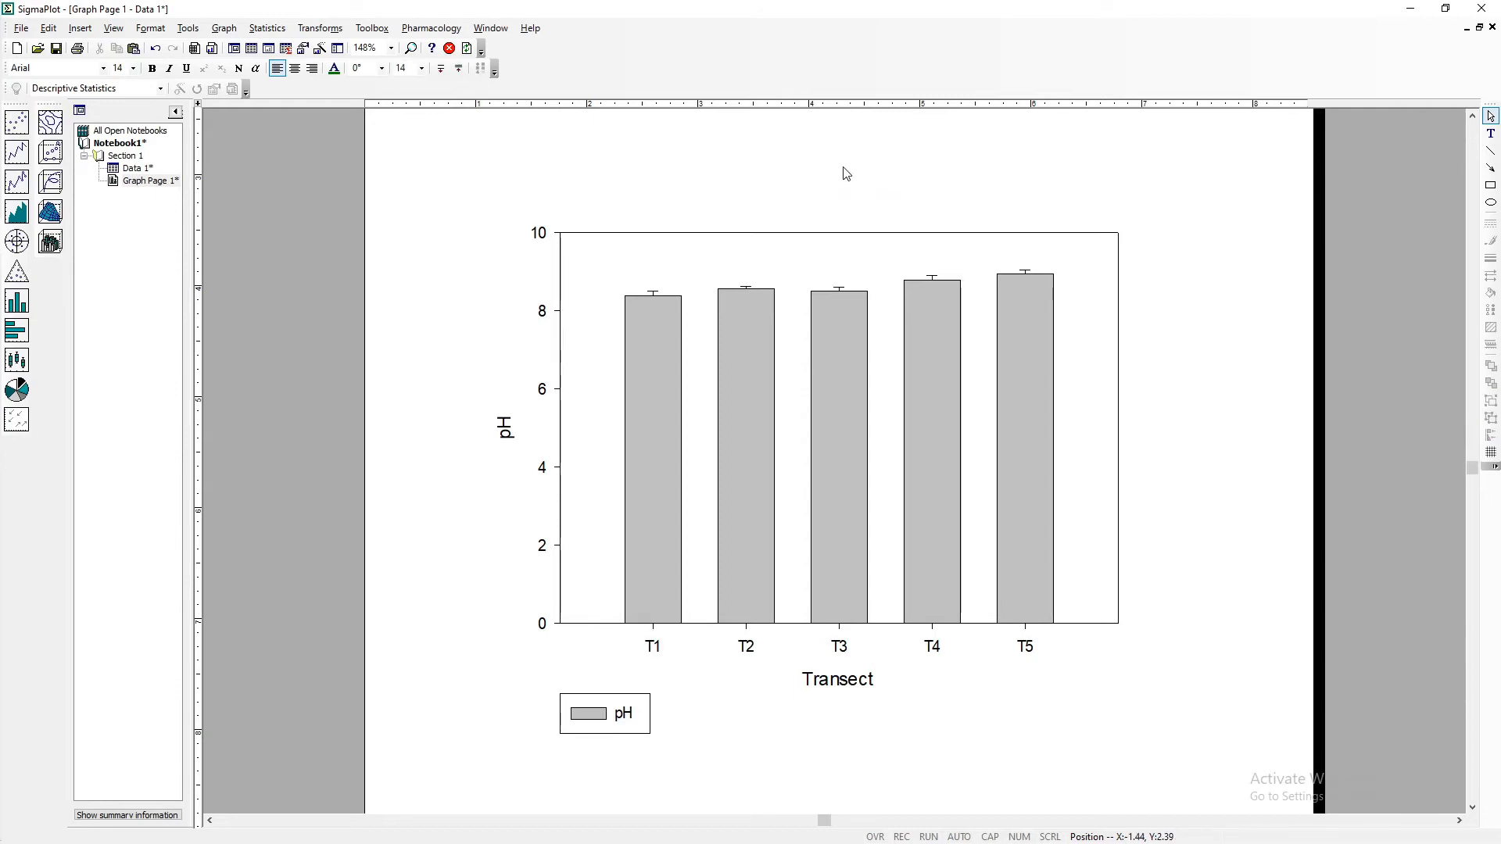
key(ctrl+z)
- Change the graph title above the chart to "pH Between Transects"
double_click(822, 174)
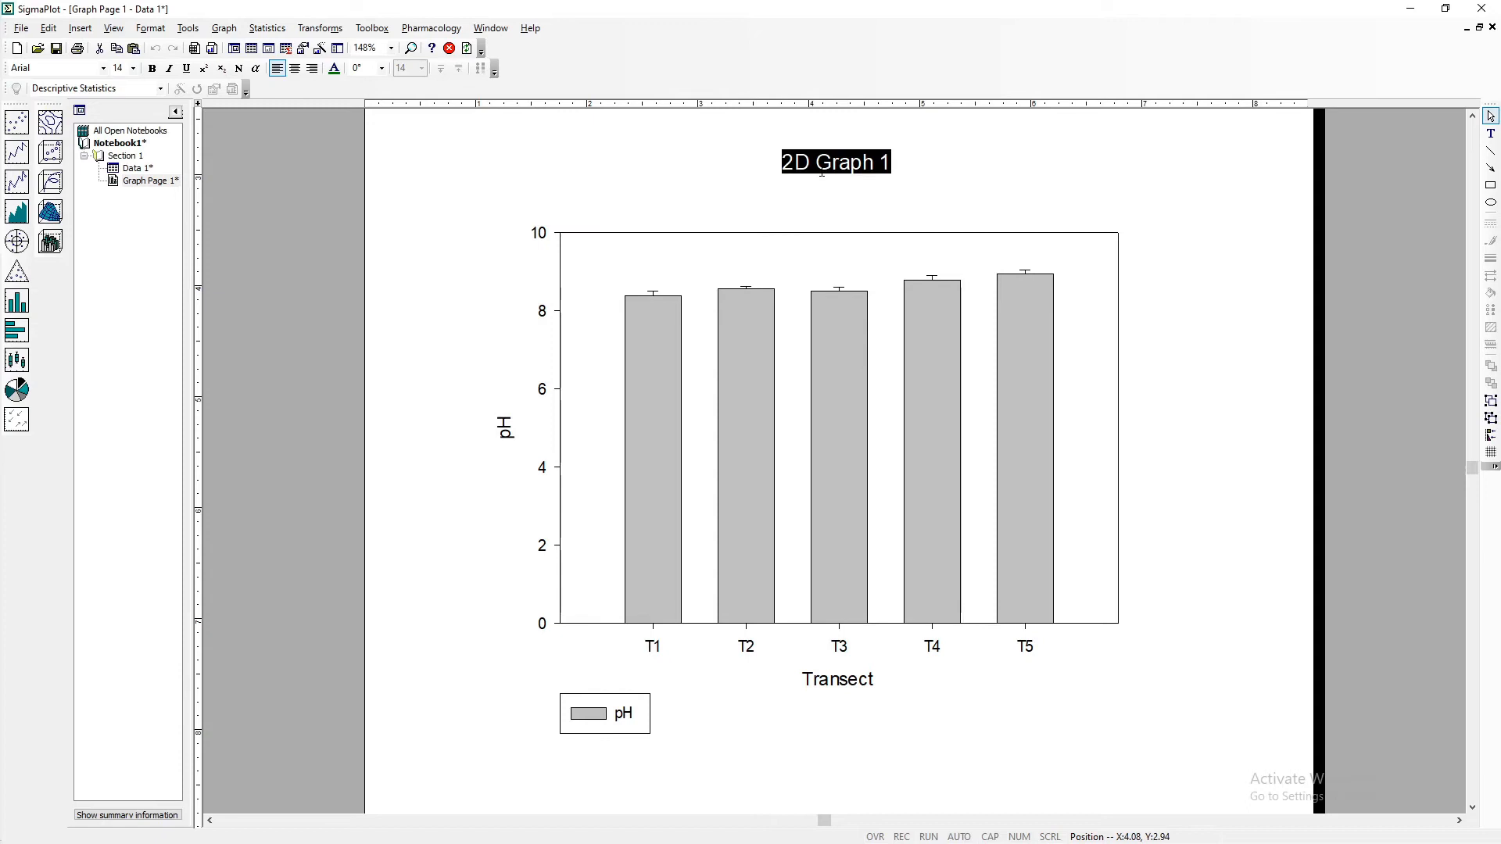
text(ph Betw)
key(BackSpace)
key(BackSpace)
key(BackSpace)
key(BackSpace)
text(H Between Tranm)
key(BackSpace)
text(sects)
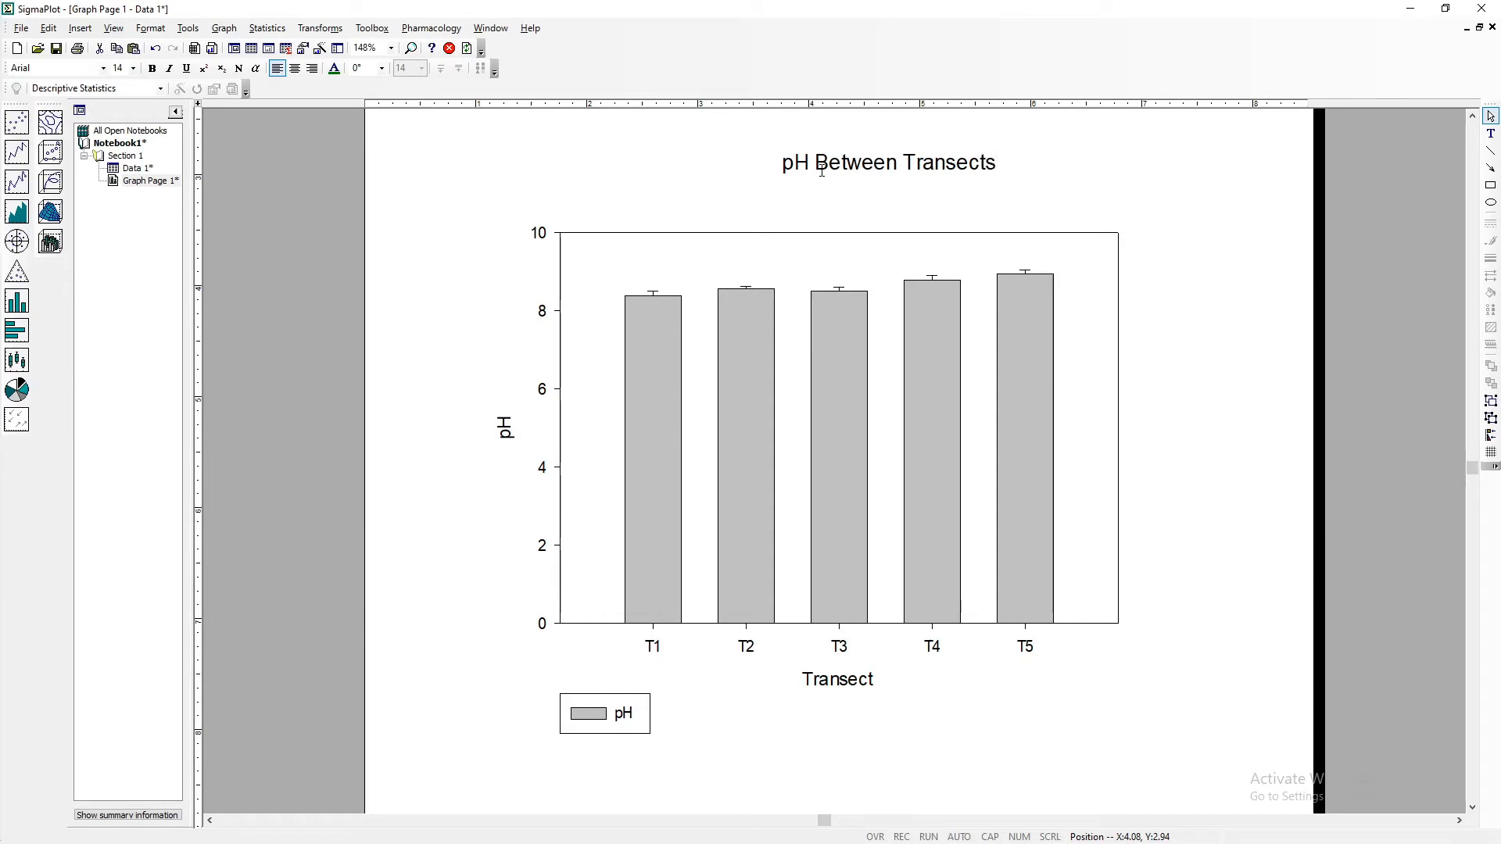
click(1158, 673)
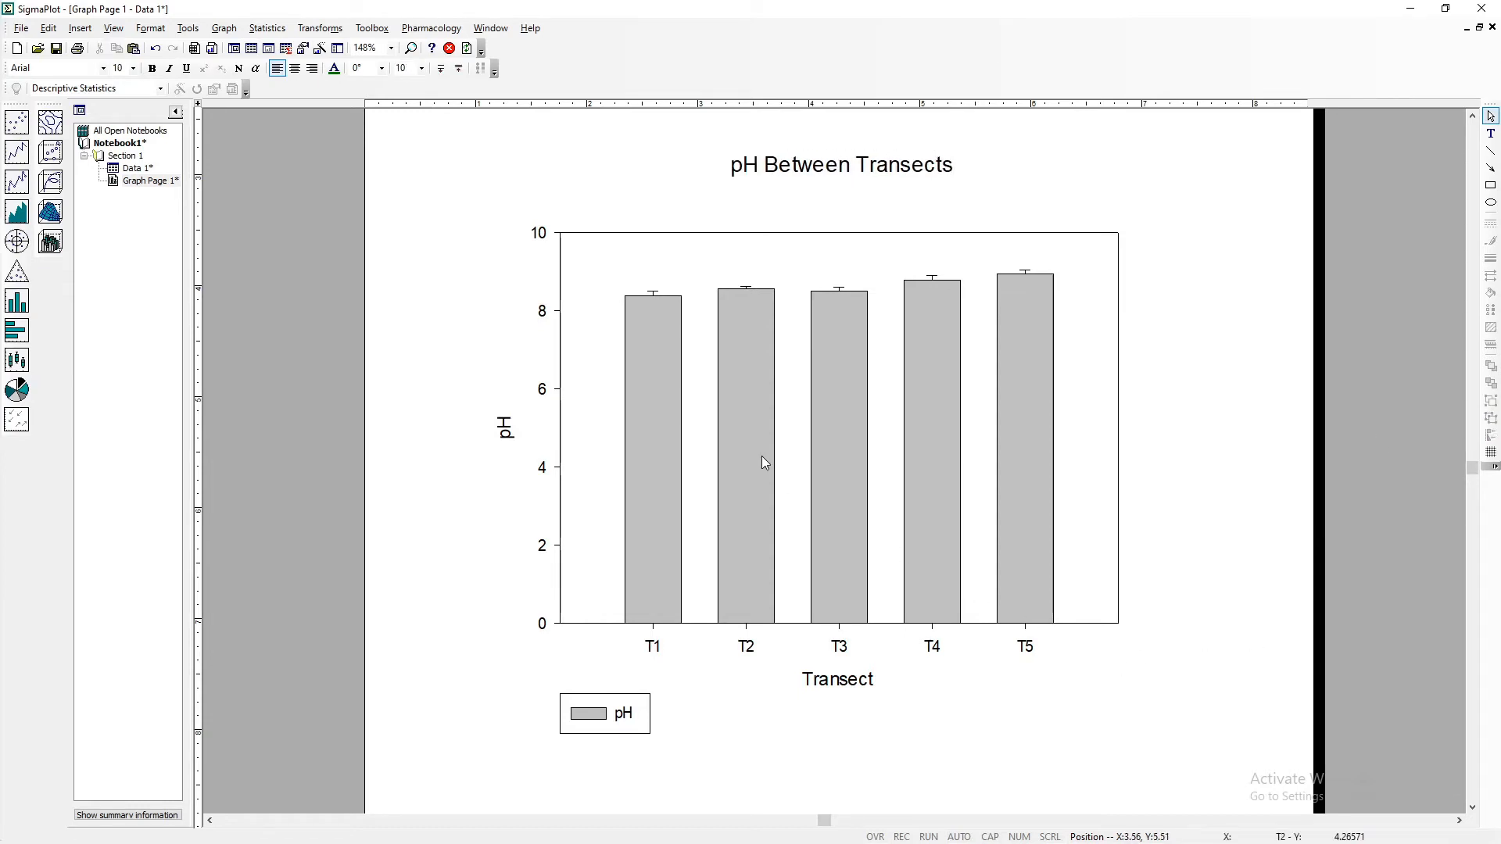
- Examine how the bars select as a group or singly and read the pH values of the transects
click(656, 537)
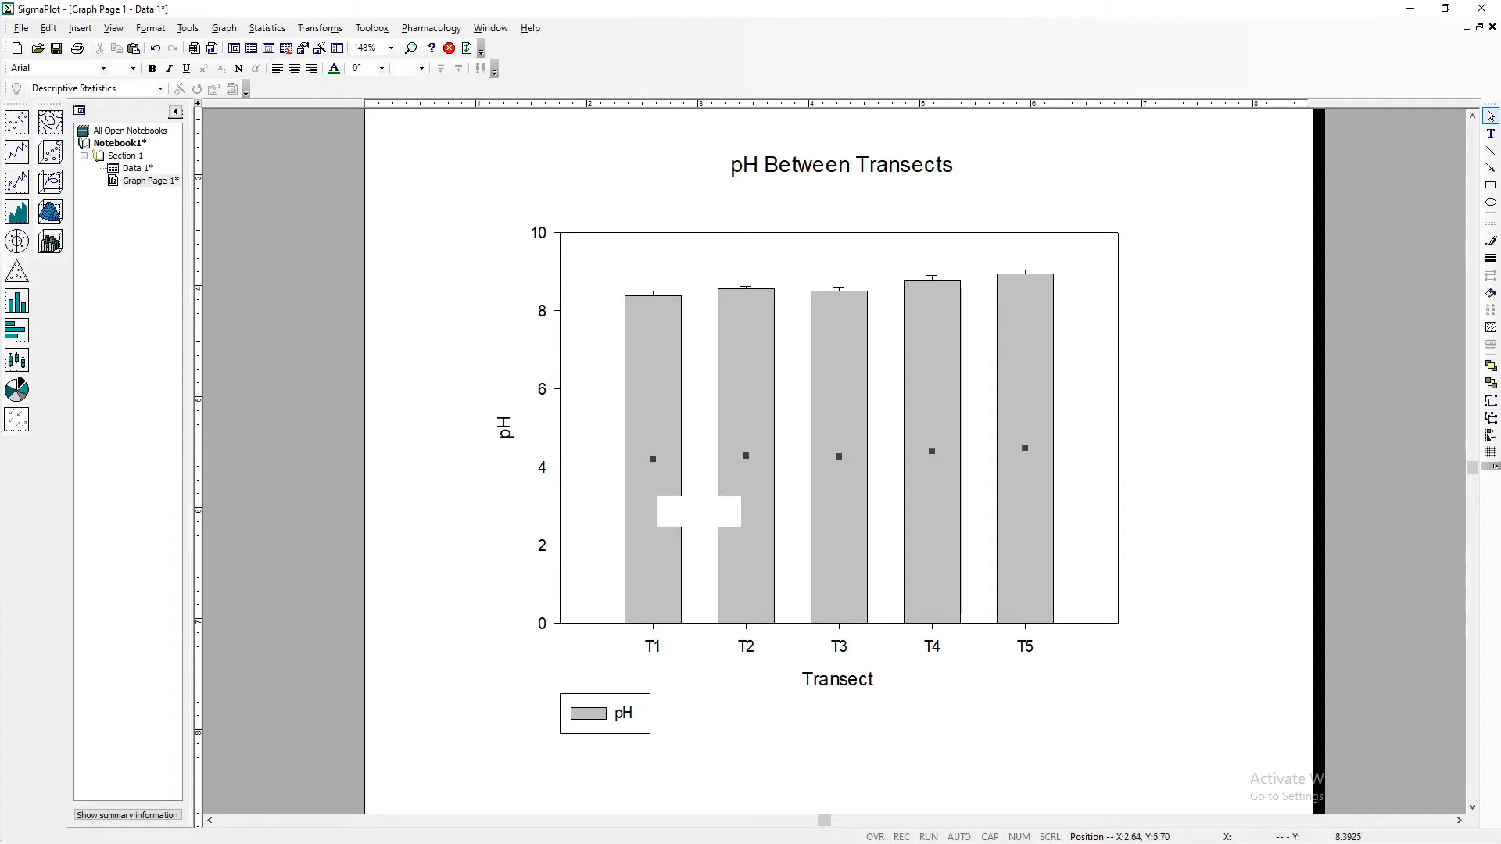
click(774, 474)
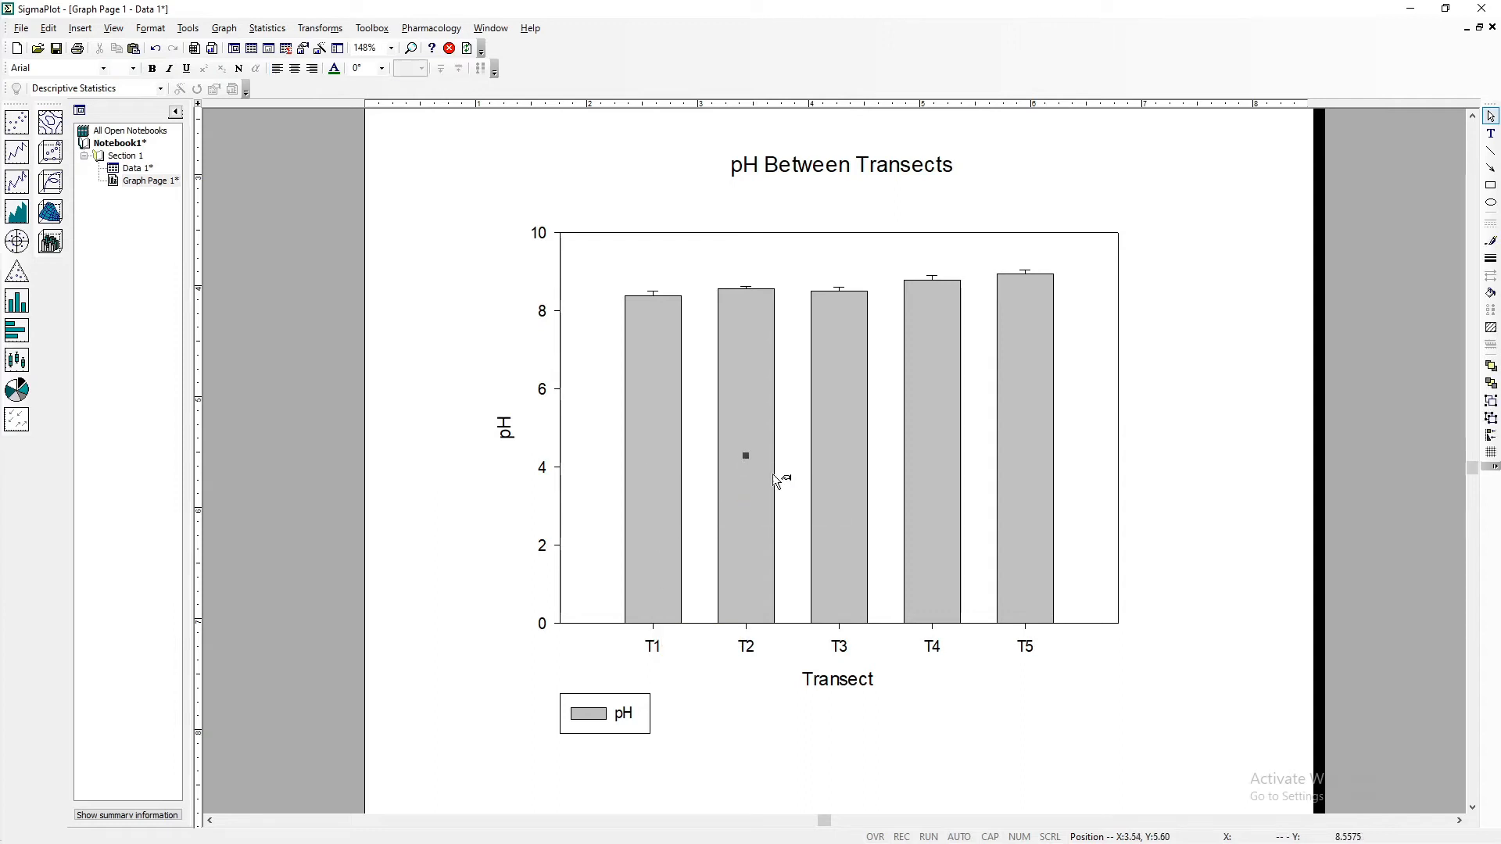
click(1006, 456)
click(854, 687)
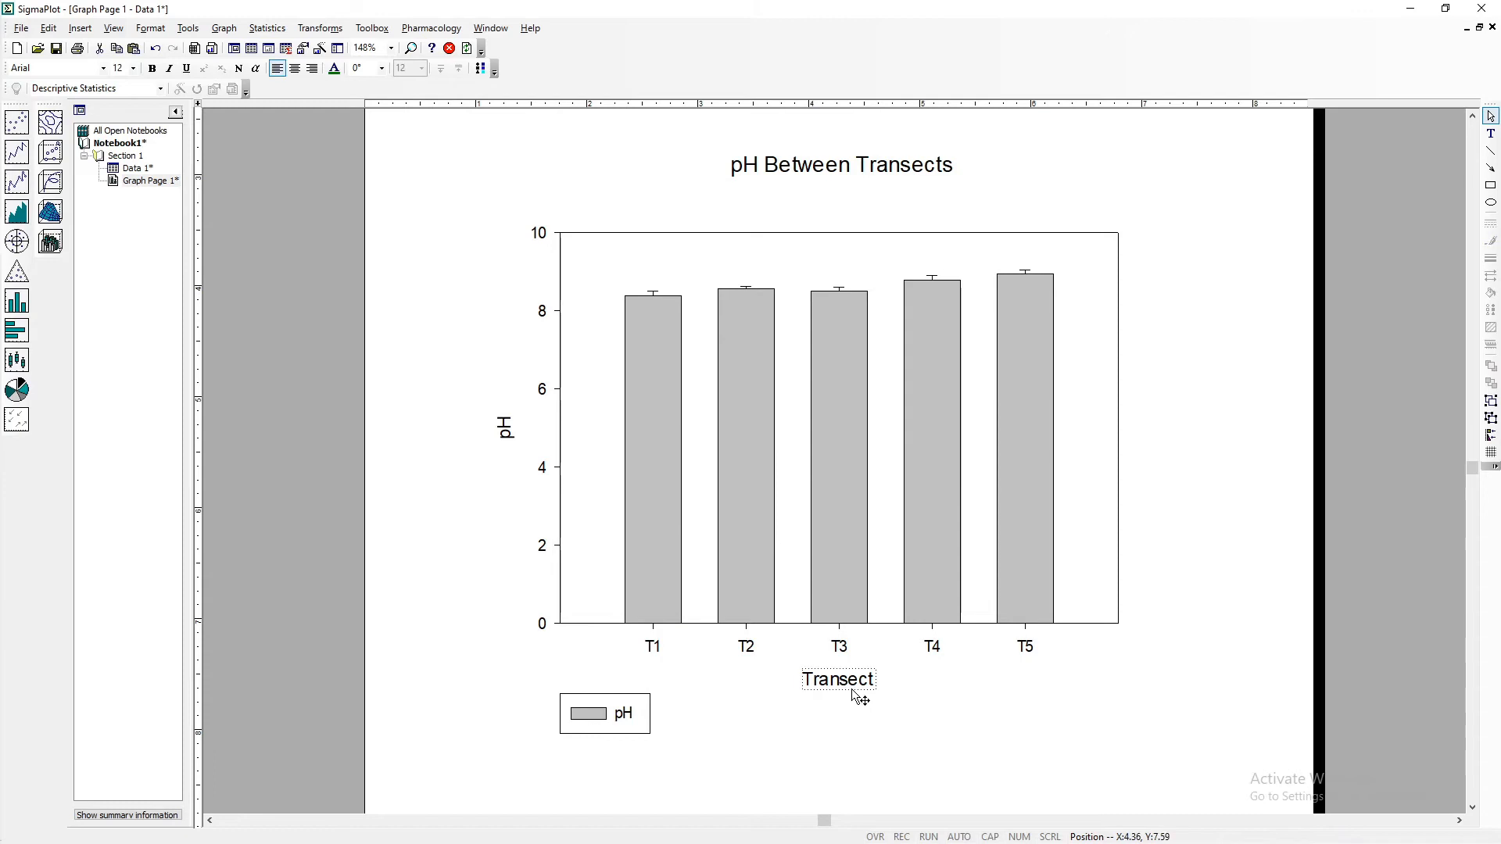
click(659, 400)
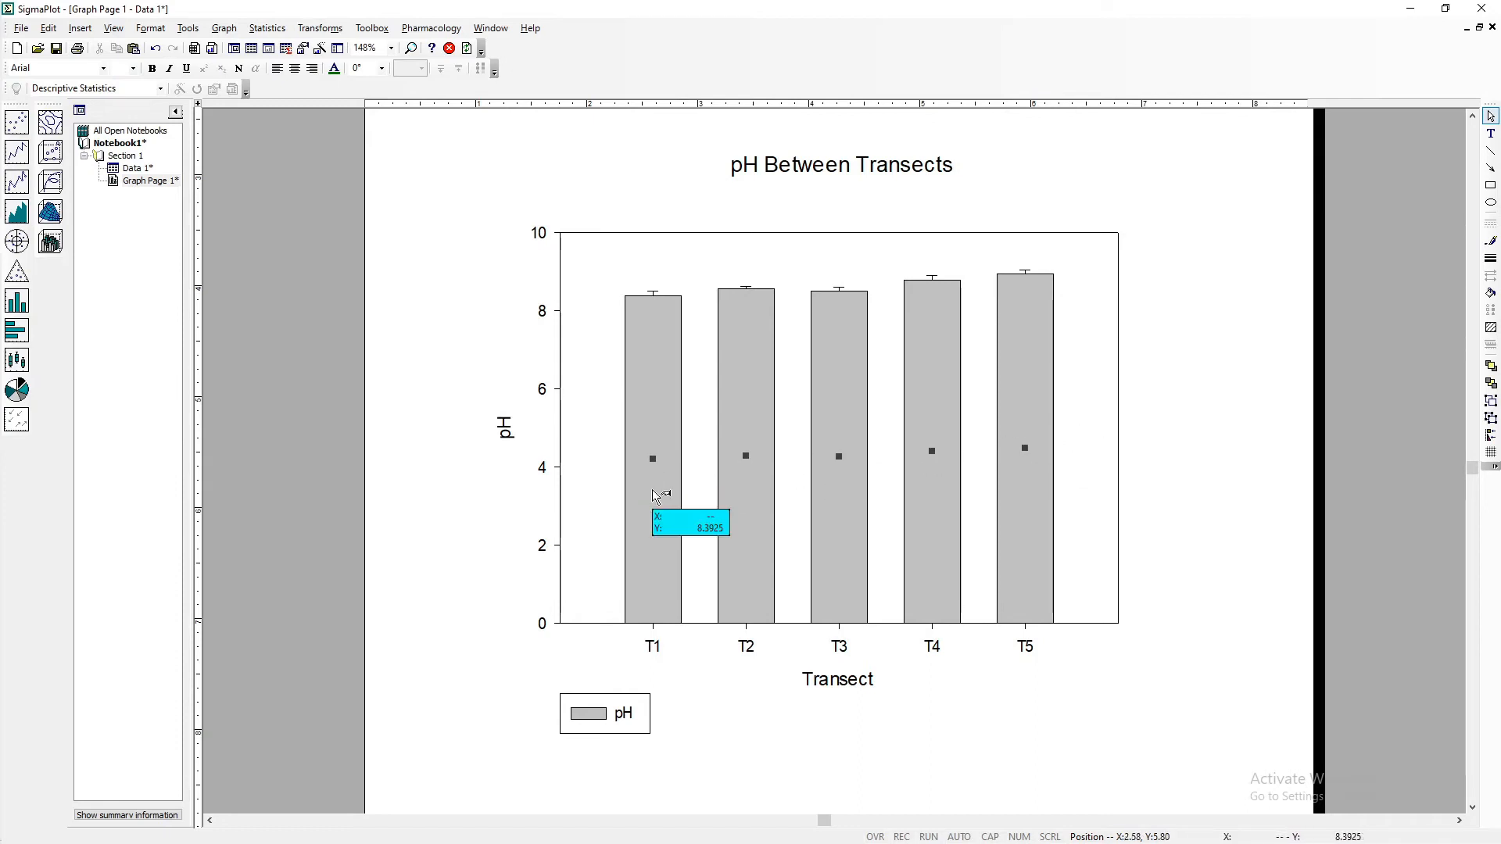
mouse_move(658, 463)
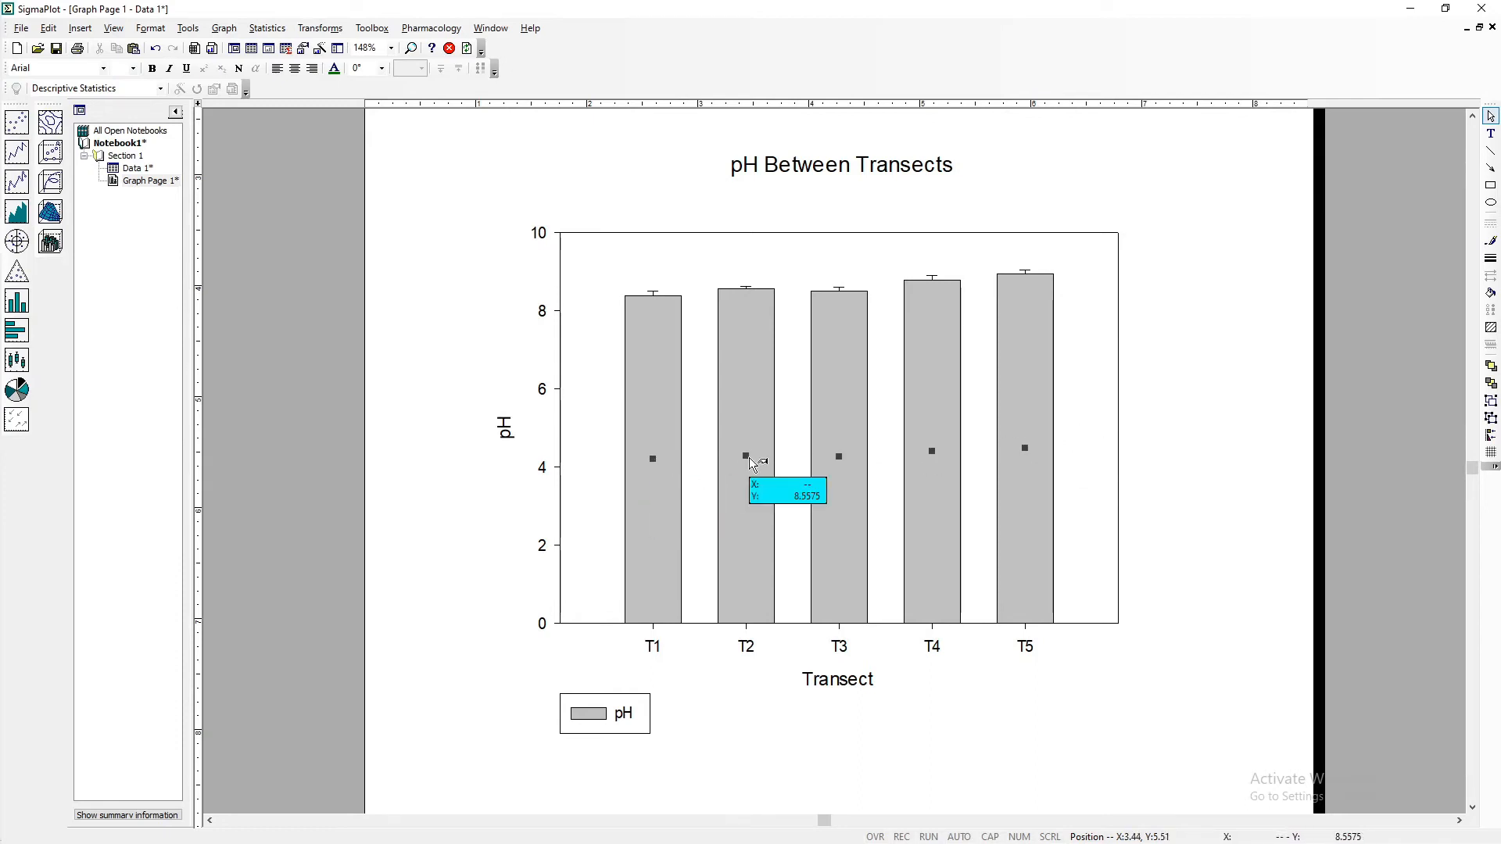
mouse_move(913, 461)
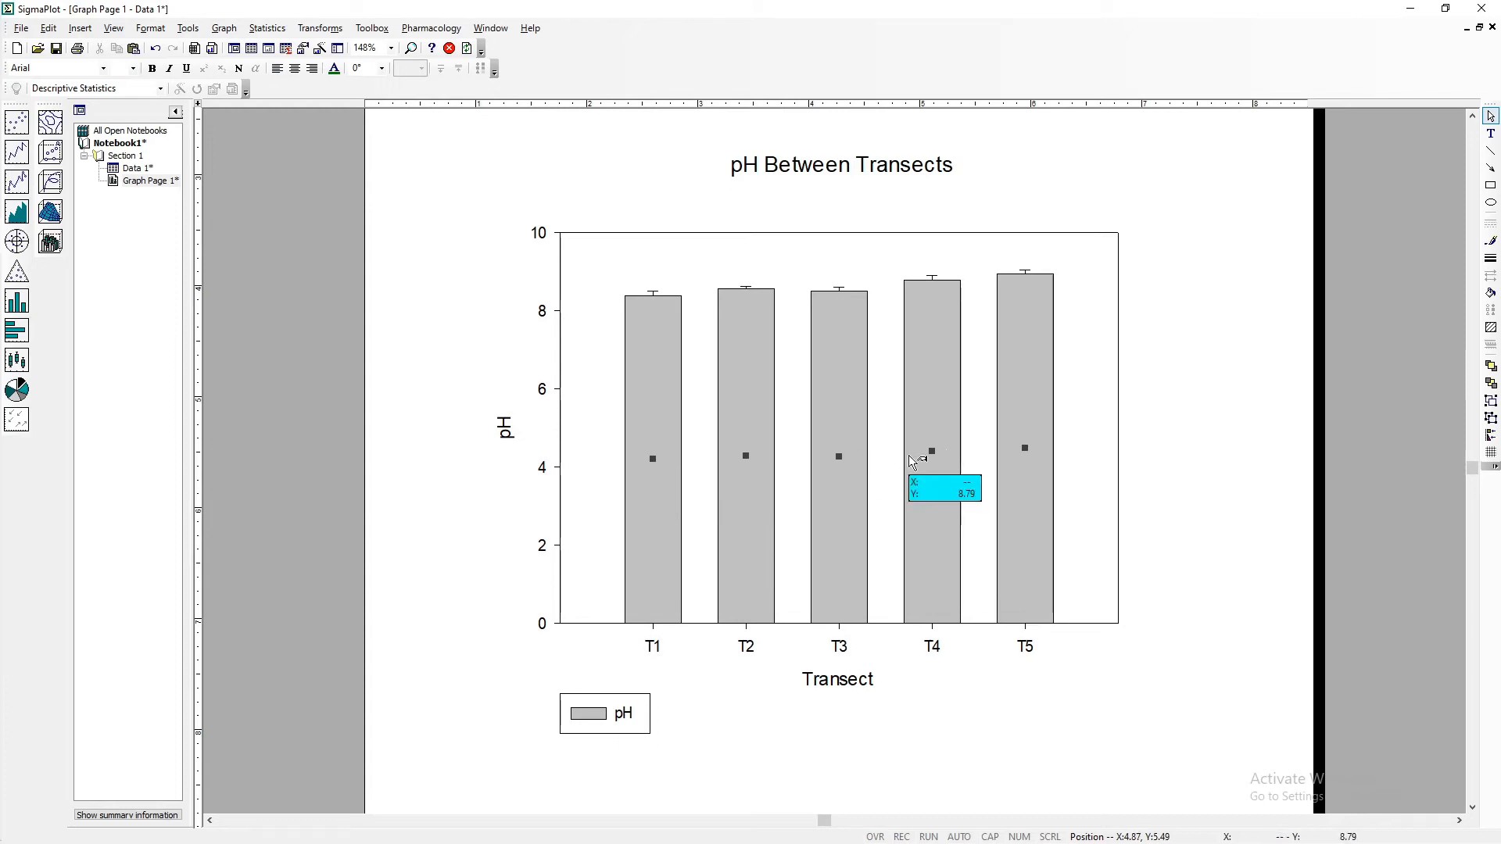
- Set the fill color of only the T1 bar to Dk. Red
click(659, 432)
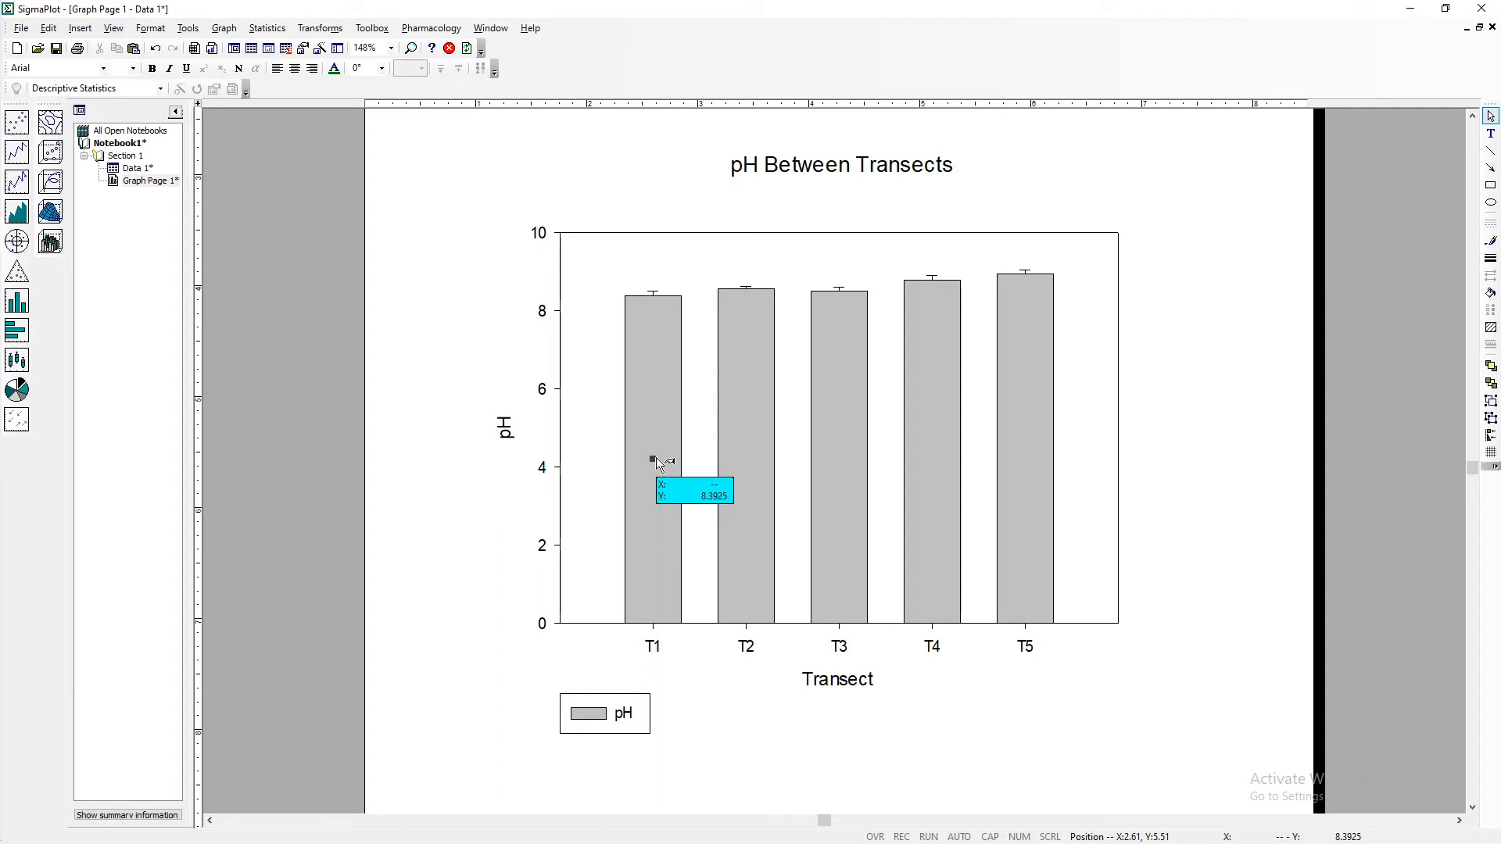
right_click(656, 461)
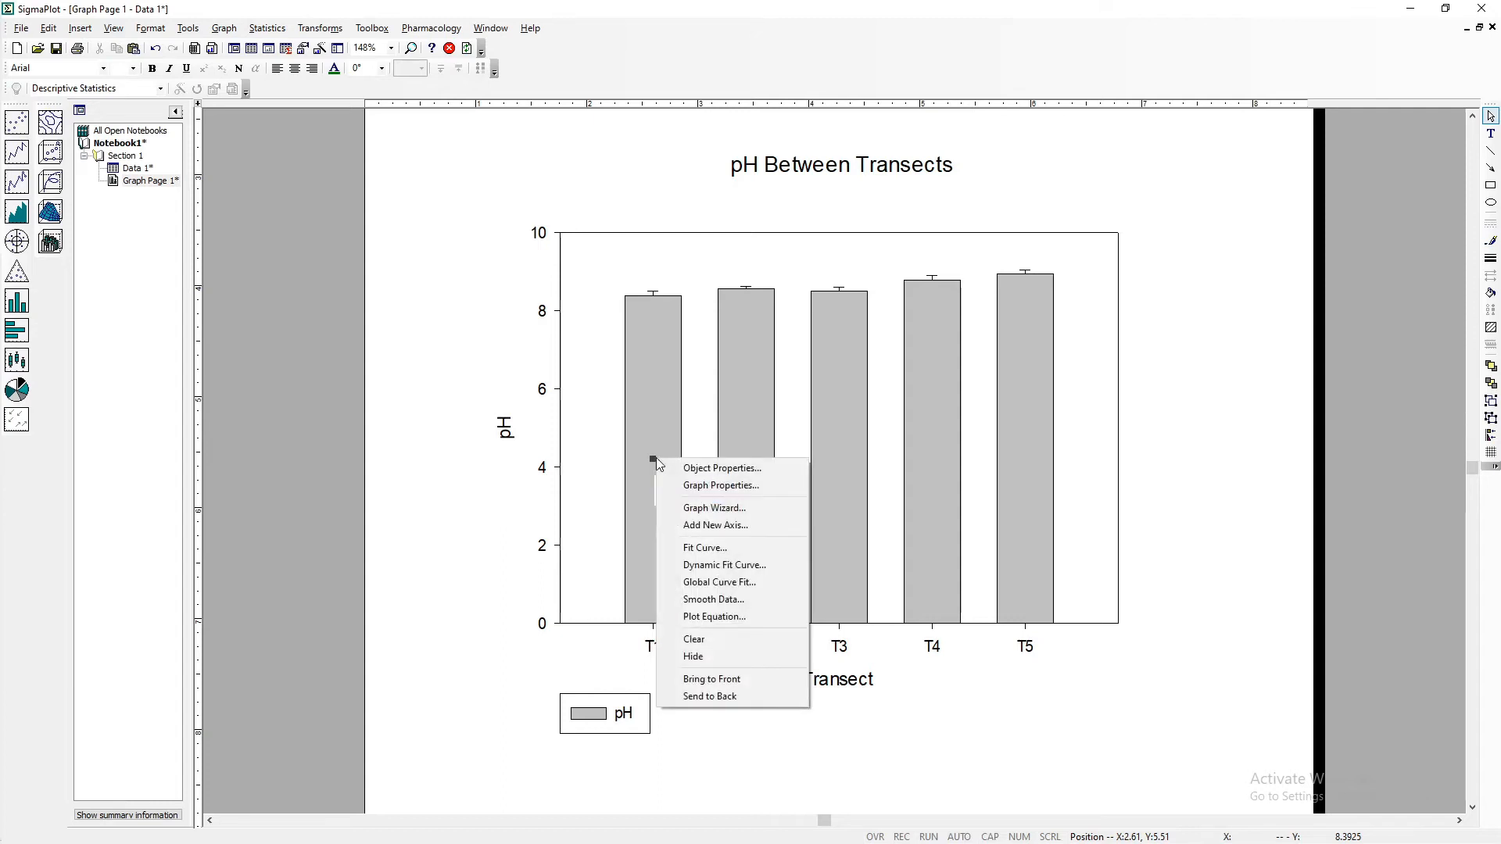
click(718, 469)
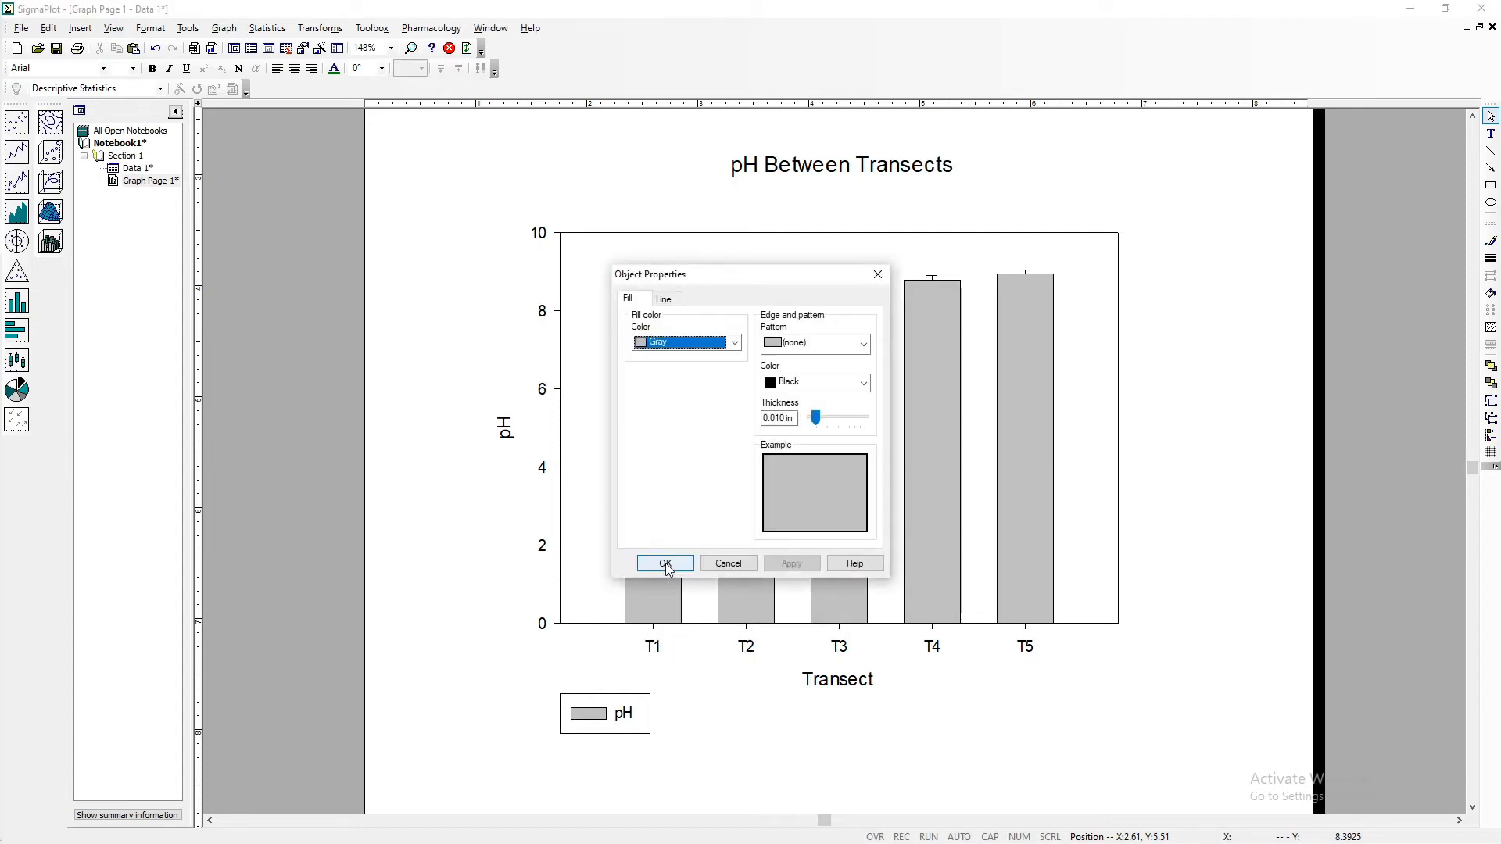
click(735, 342)
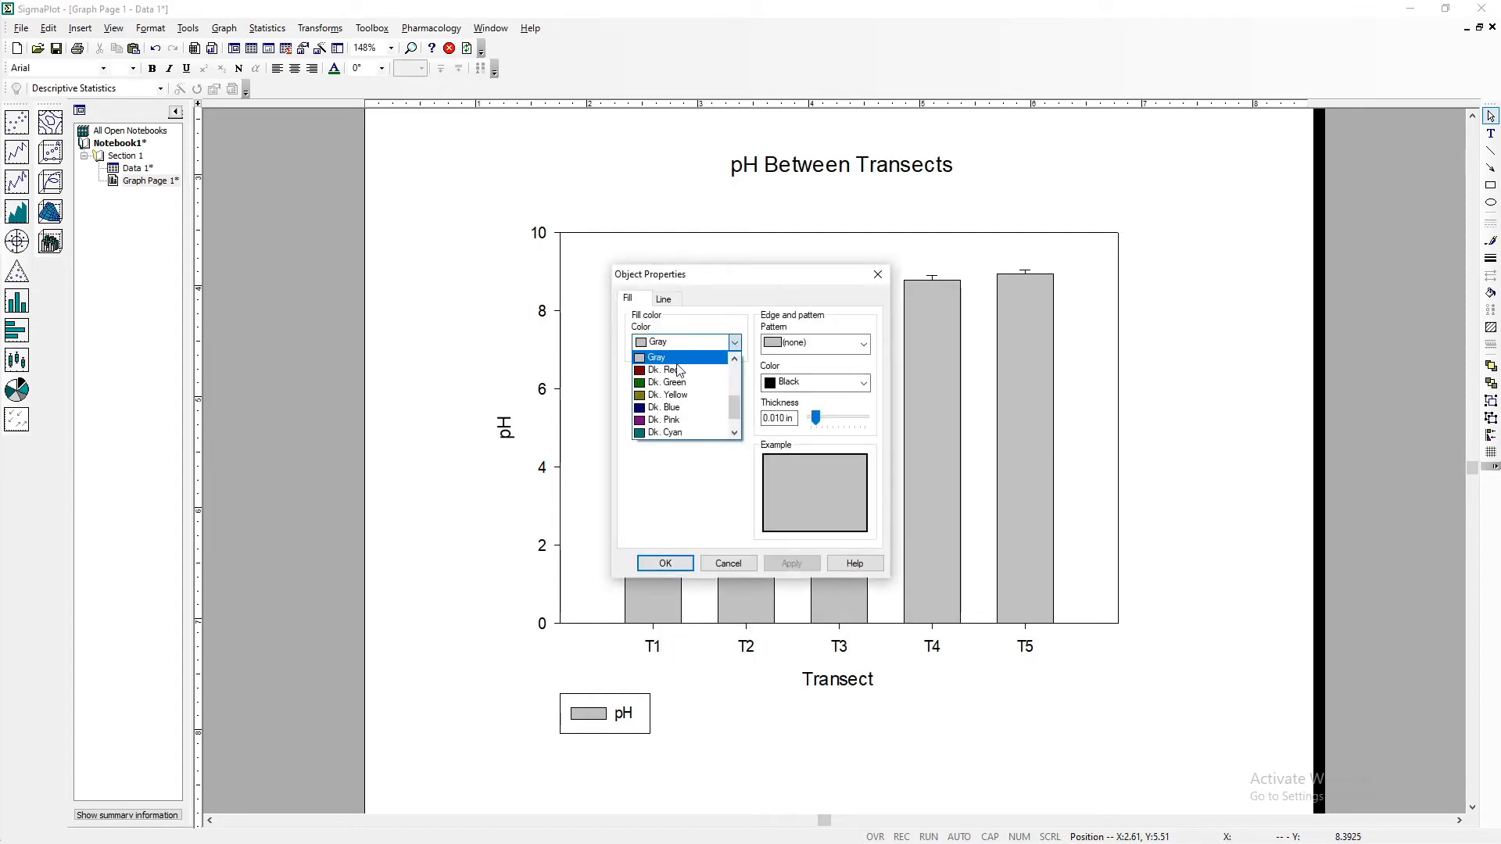
click(673, 366)
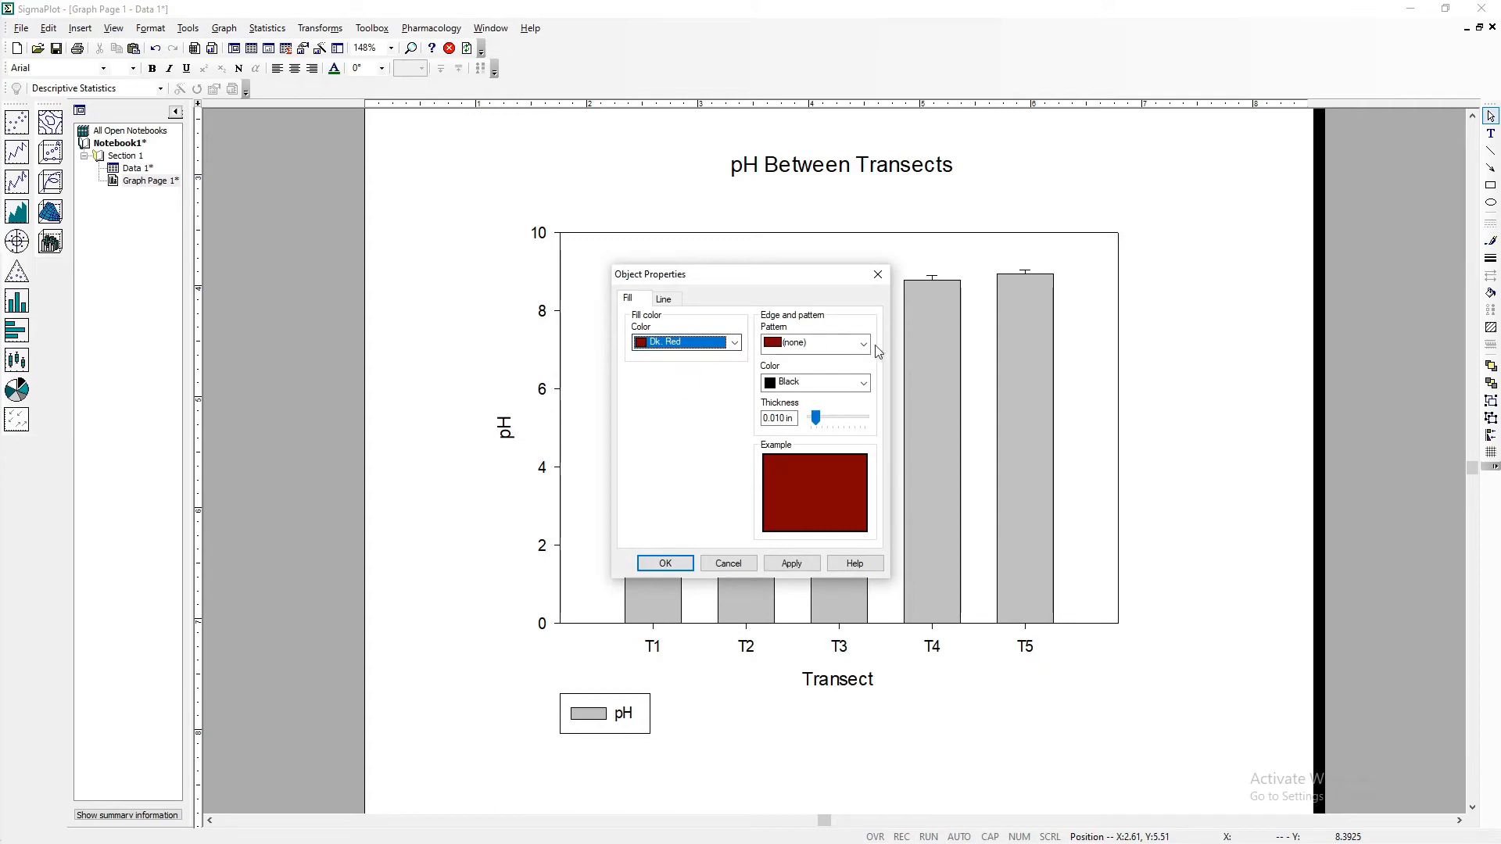
click(792, 566)
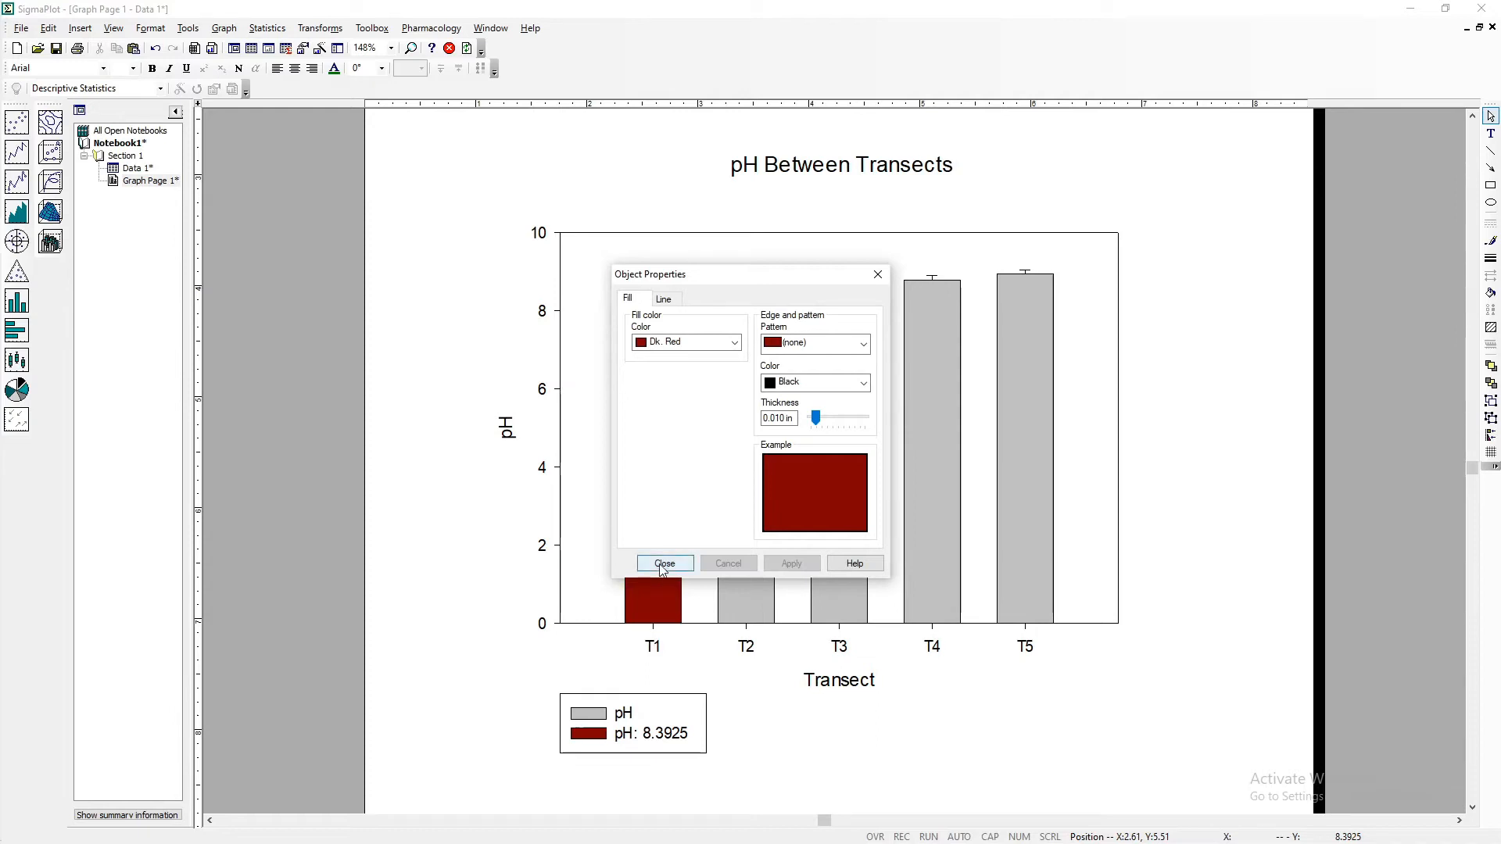
click(662, 565)
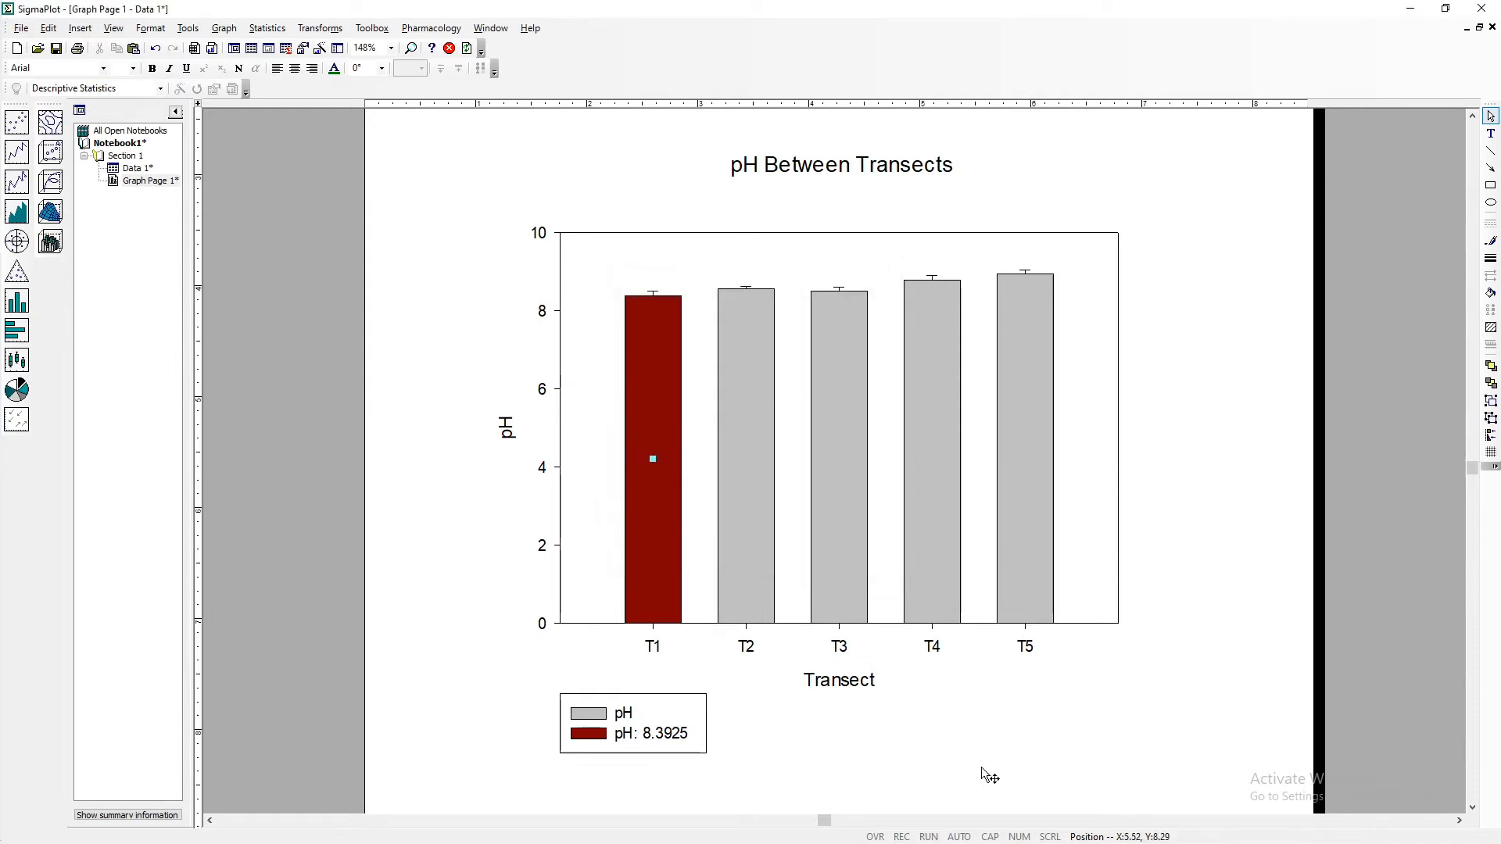
- Set the fill color of only the T2 bar to Dk. Green
click(752, 425)
click(749, 455)
right_click(749, 455)
click(799, 467)
click(697, 342)
click(690, 416)
click(674, 565)
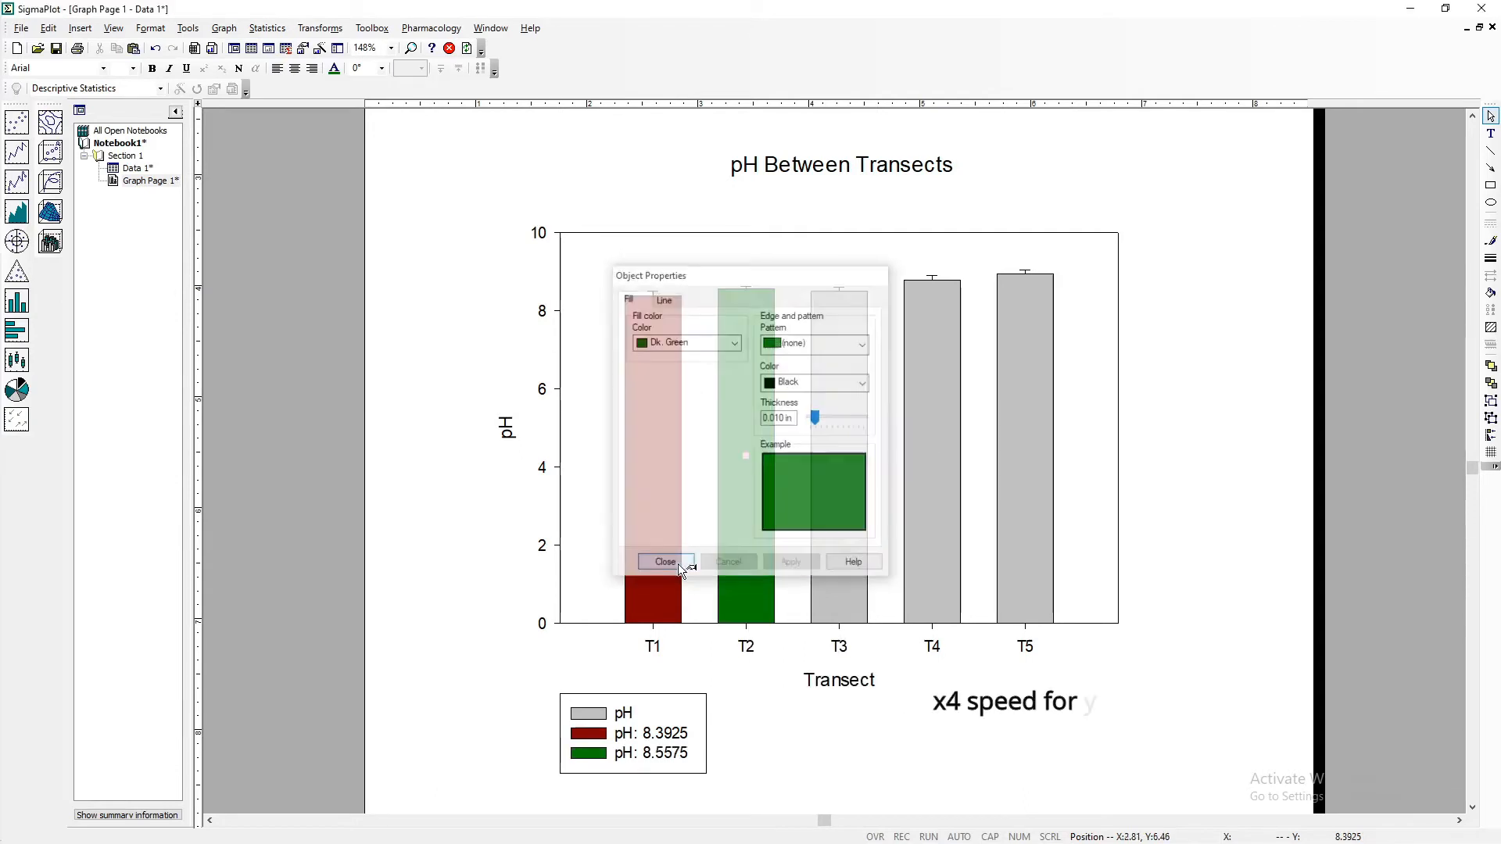
- Set the fill color of only the T3 bar to Dk. Yellow
click(842, 455)
right_click(842, 455)
click(892, 467)
click(723, 344)
click(698, 427)
click(788, 564)
click(676, 564)
- Set the fill color of only the T4 bar to Dk. Blue
click(943, 446)
right_click(944, 447)
click(1000, 461)
click(723, 344)
click(697, 437)
click(790, 565)
click(676, 565)
- Set the fill color of only the T5 bar to Dk. Pink
click(1034, 411)
right_click(1034, 412)
click(1096, 423)
click(722, 344)
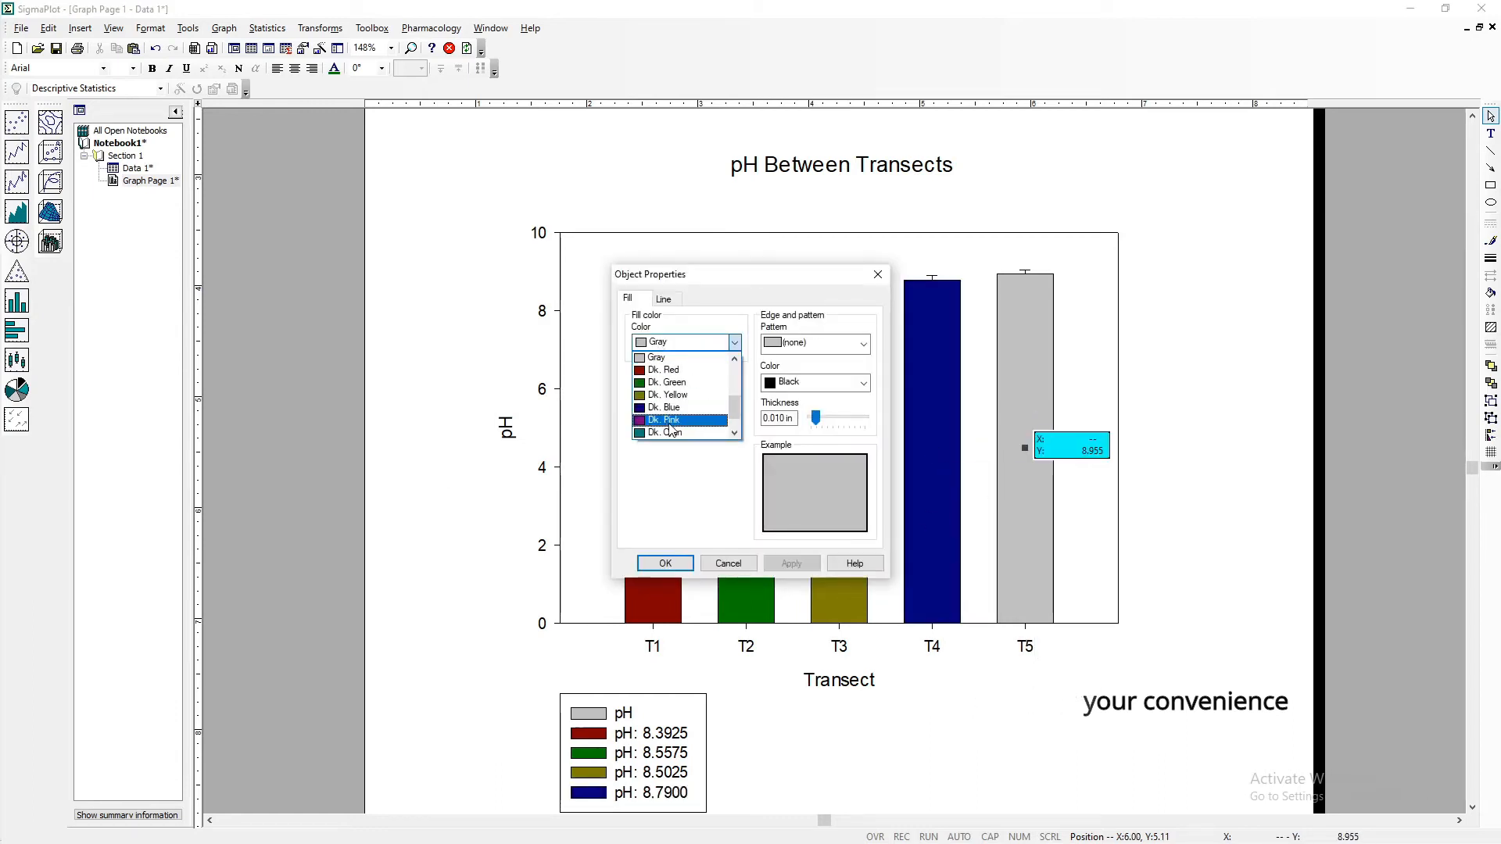
click(698, 437)
click(790, 565)
click(664, 562)
scroll(821, 459, down, 2)
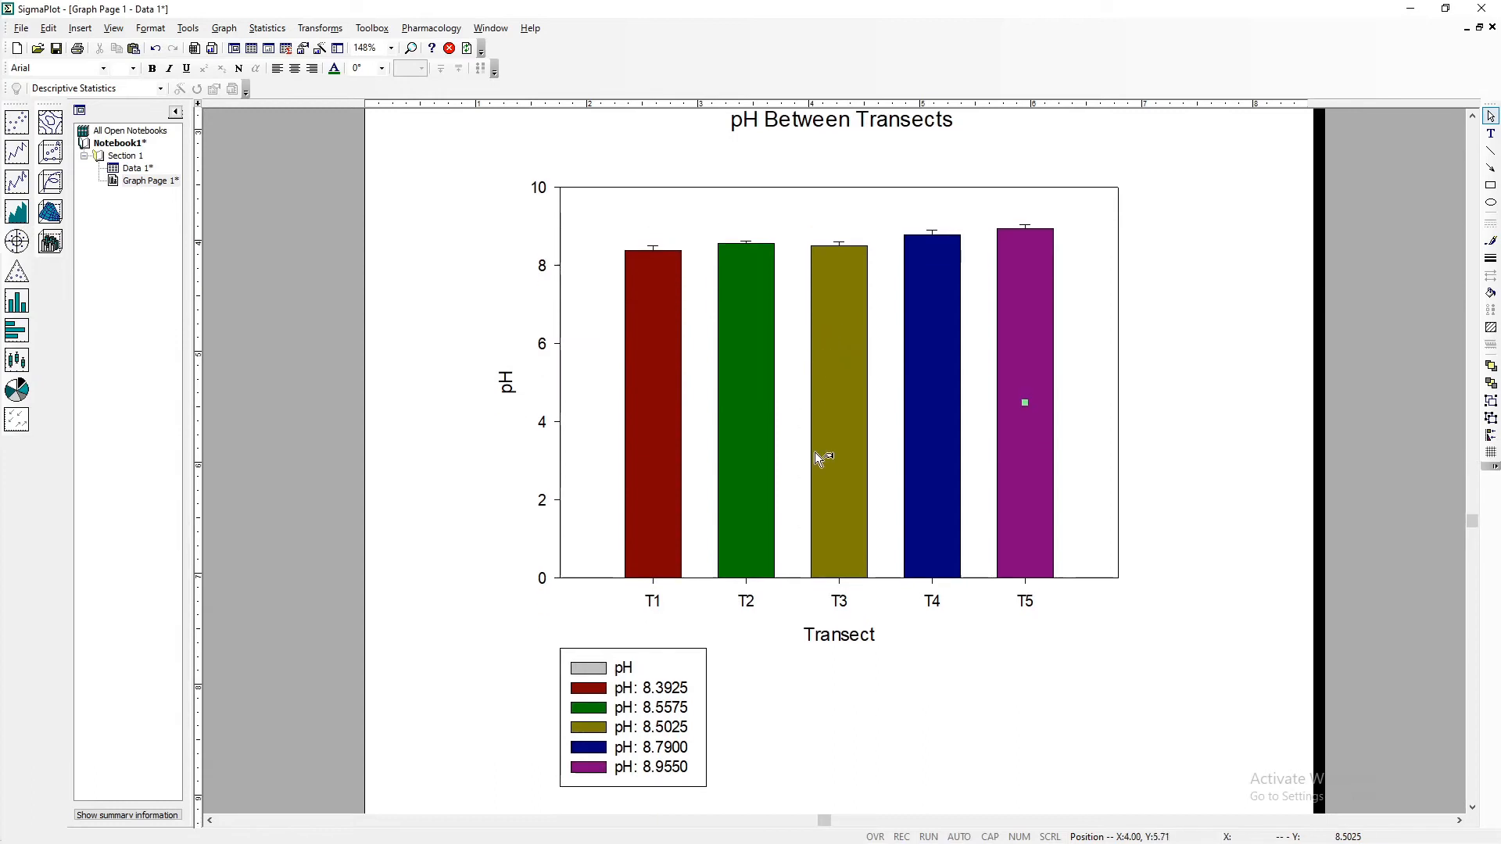
click(659, 658)
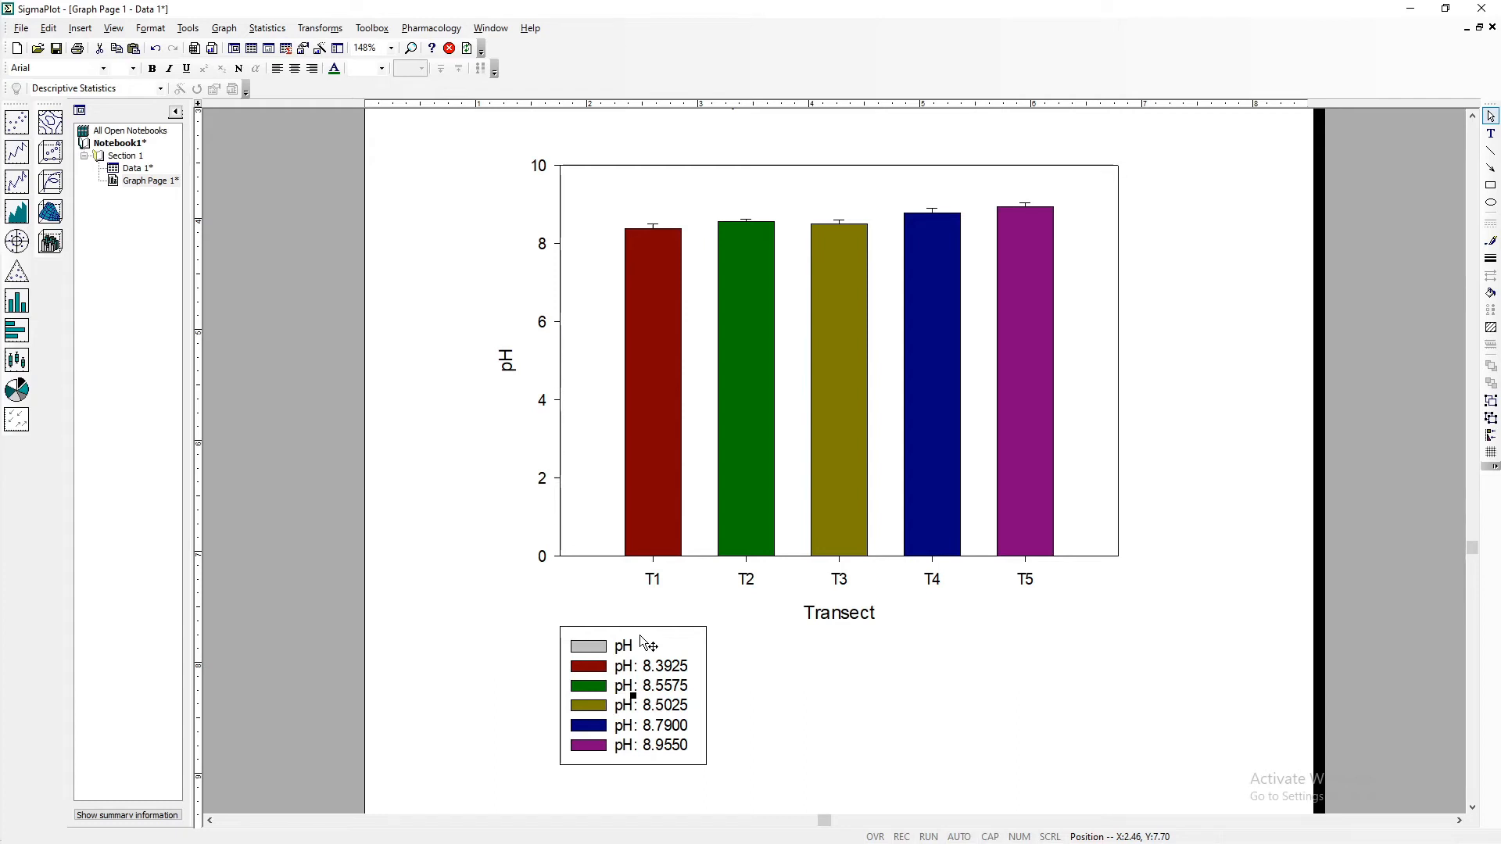
right_click(682, 643)
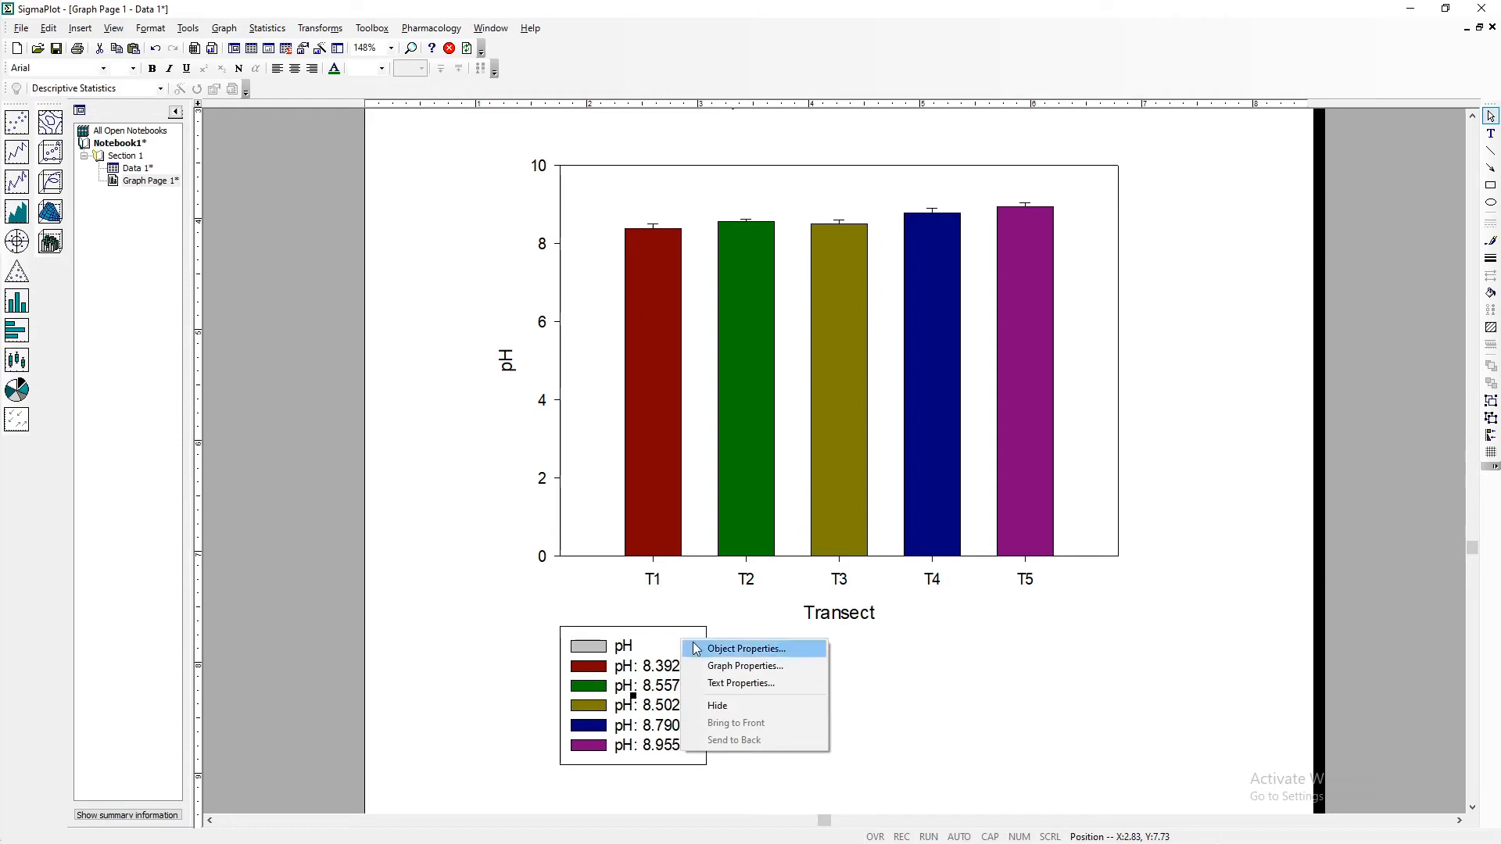
click(666, 643)
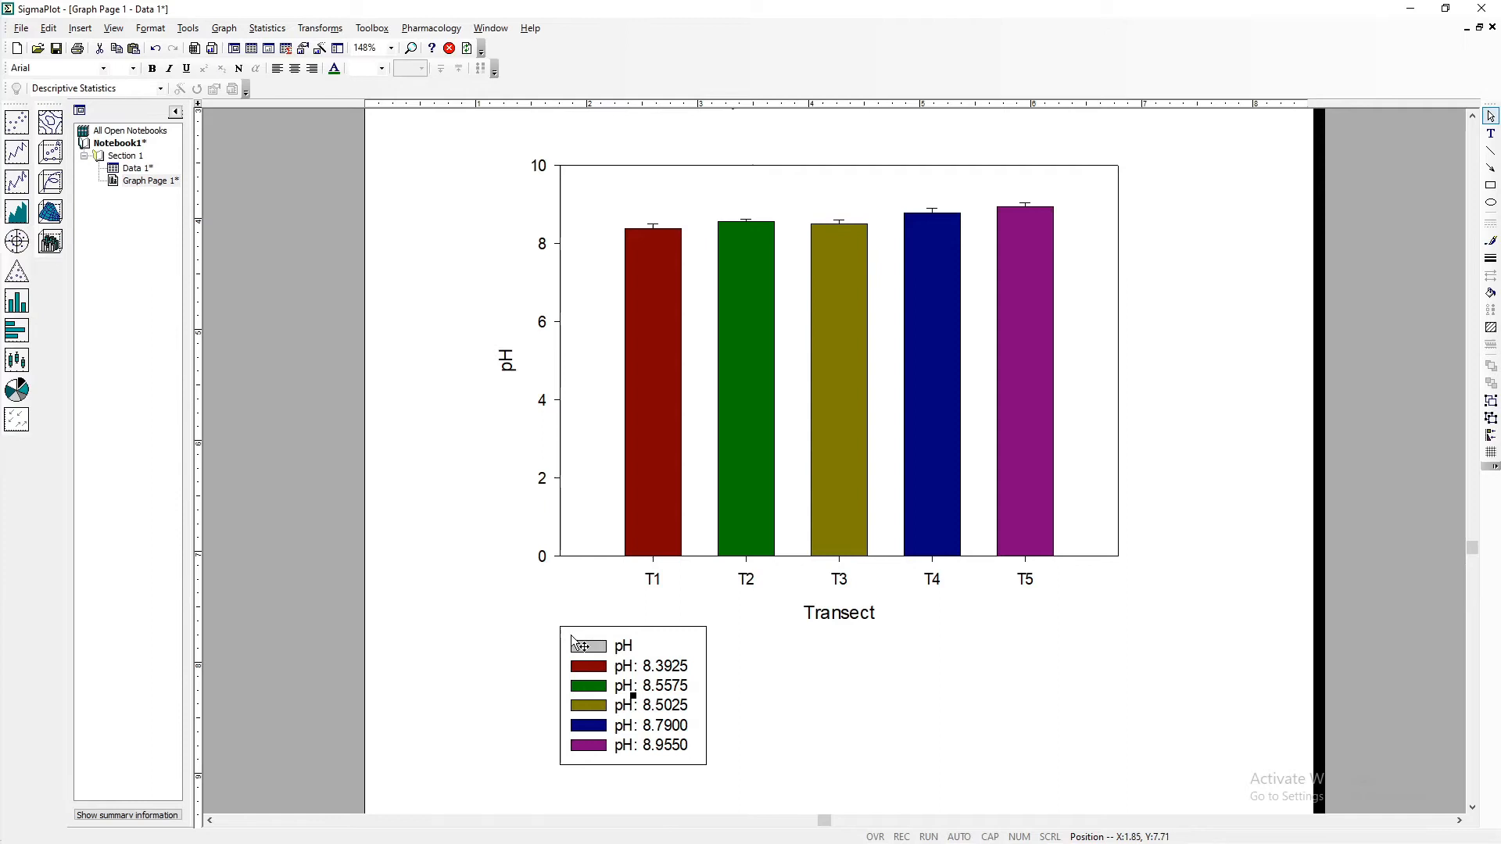
double_click(671, 659)
click(824, 678)
double_click(651, 700)
right_click(656, 634)
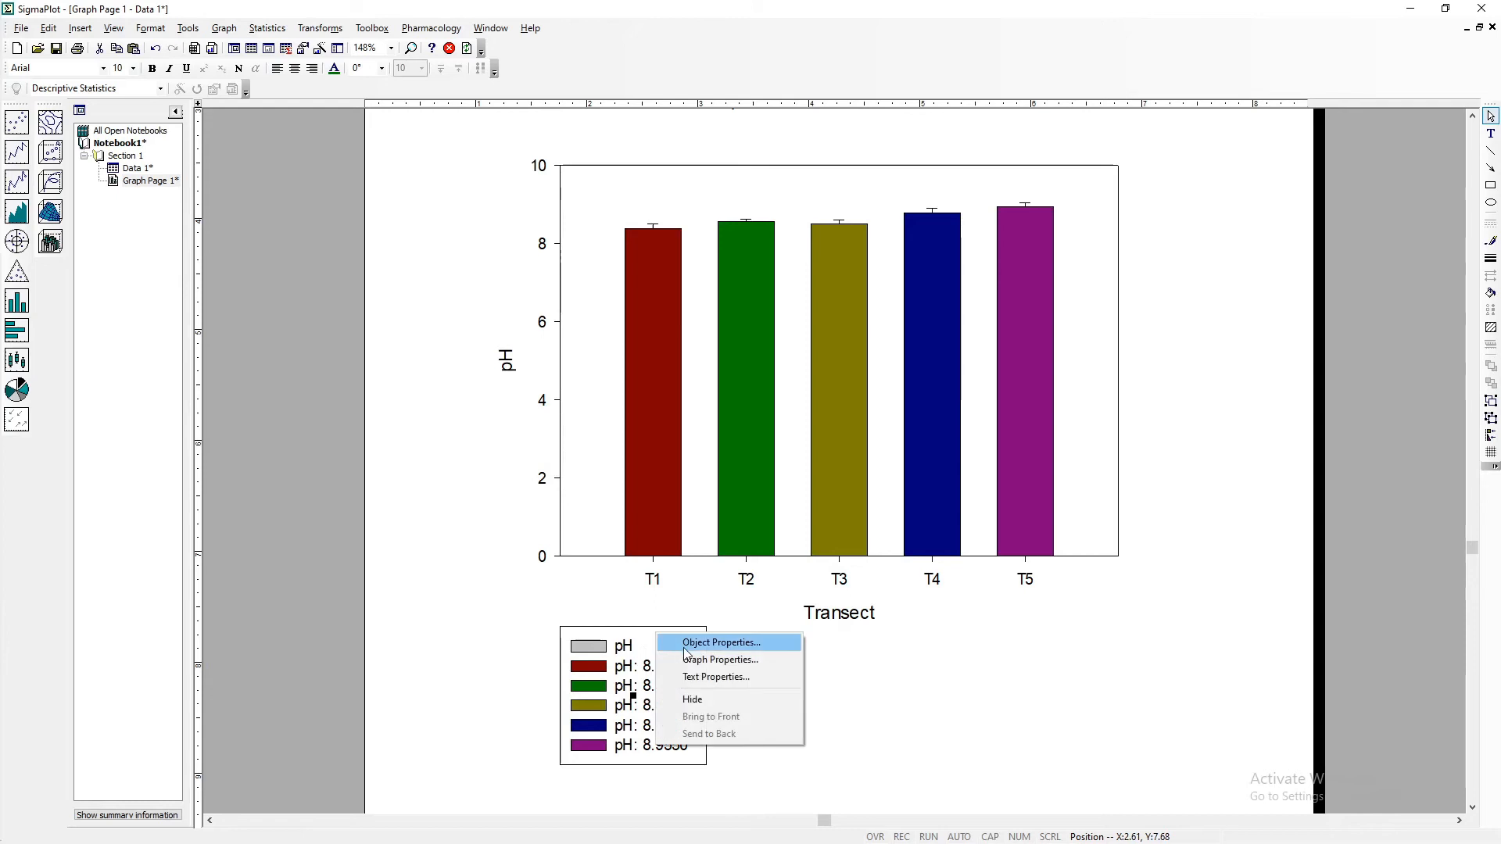
click(684, 648)
click(878, 276)
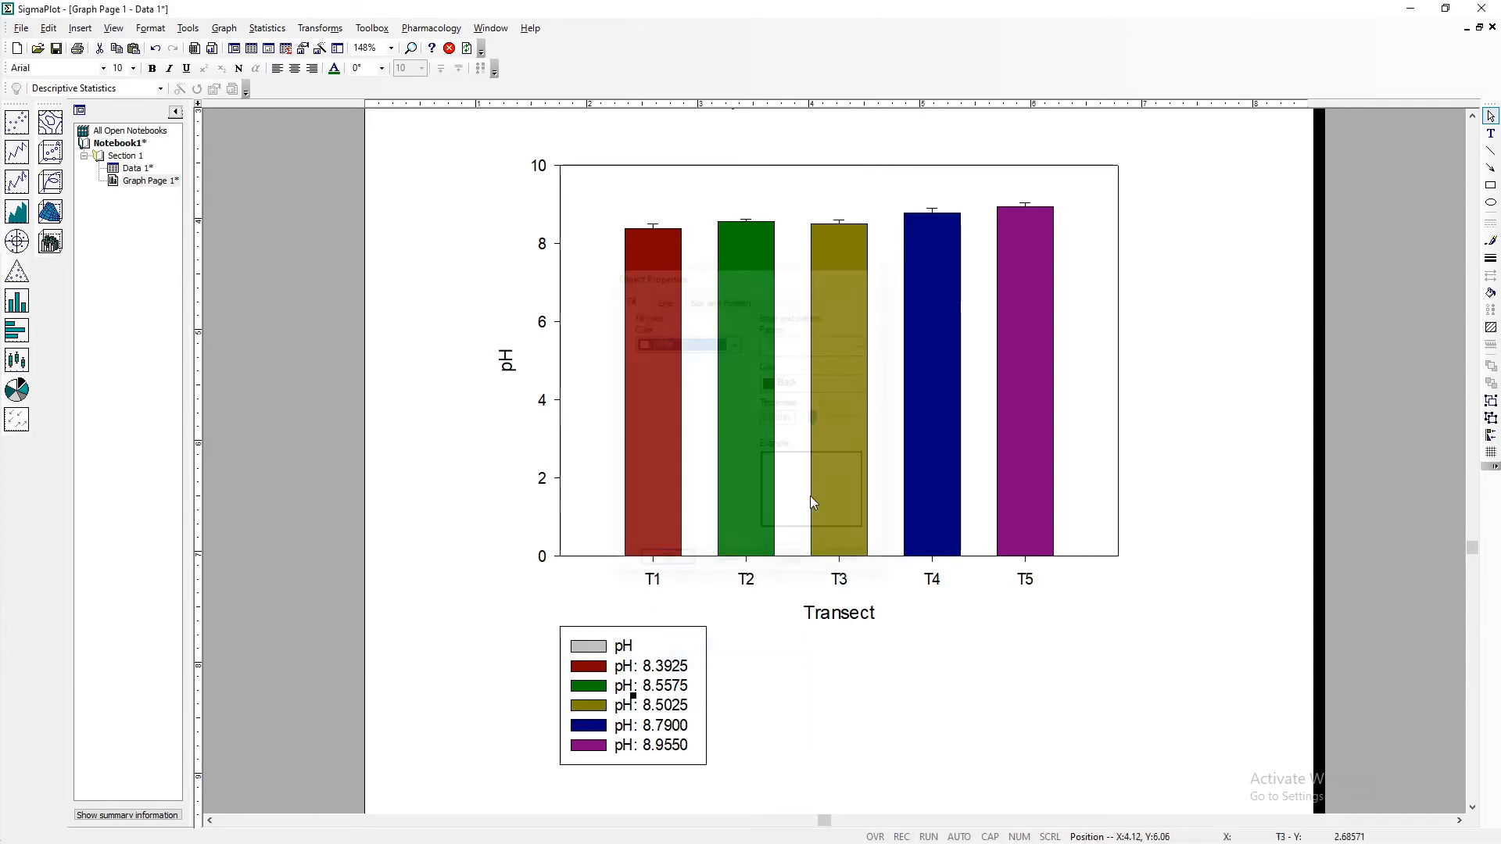
- Try bar thicknesses of 91.5% and 18.8% for Plot 1, and settle on 39.3%
right_click(678, 631)
click(712, 661)
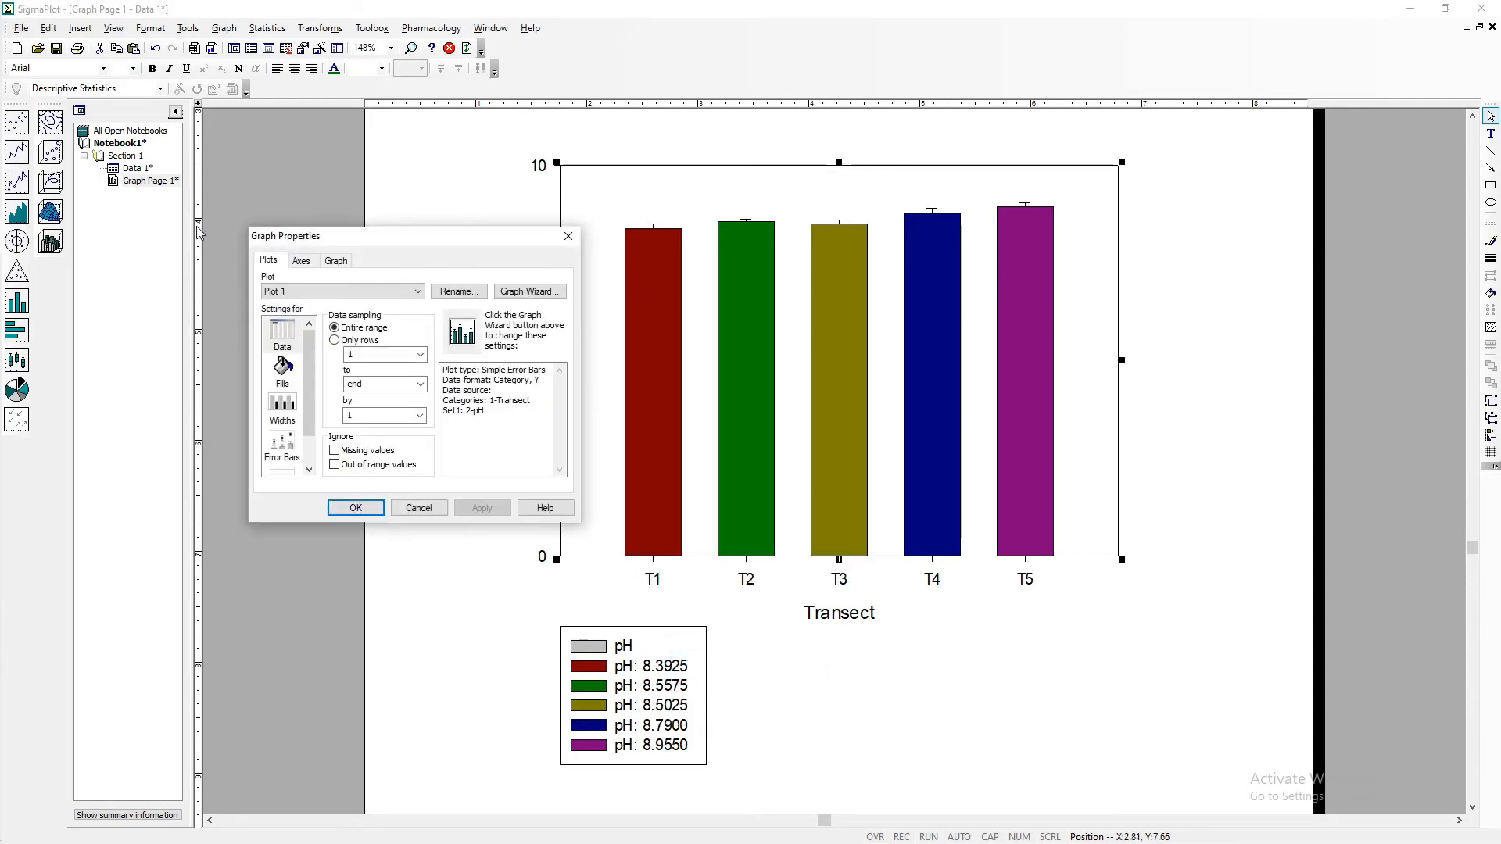
scroll(298, 379, down, 1)
scroll(298, 379, up, 1)
drag(365, 244, 404, 169)
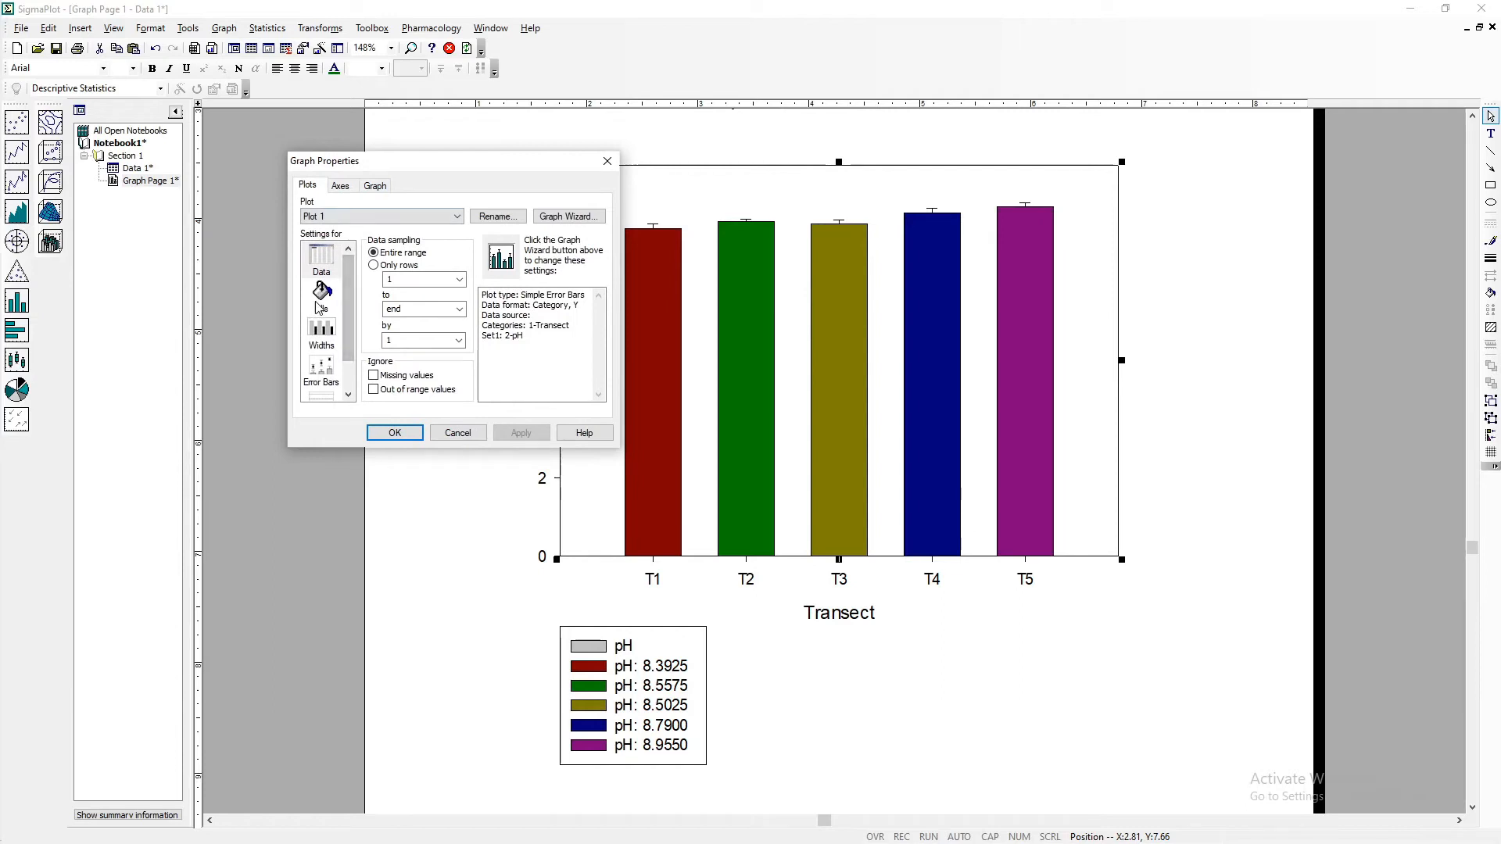
click(321, 330)
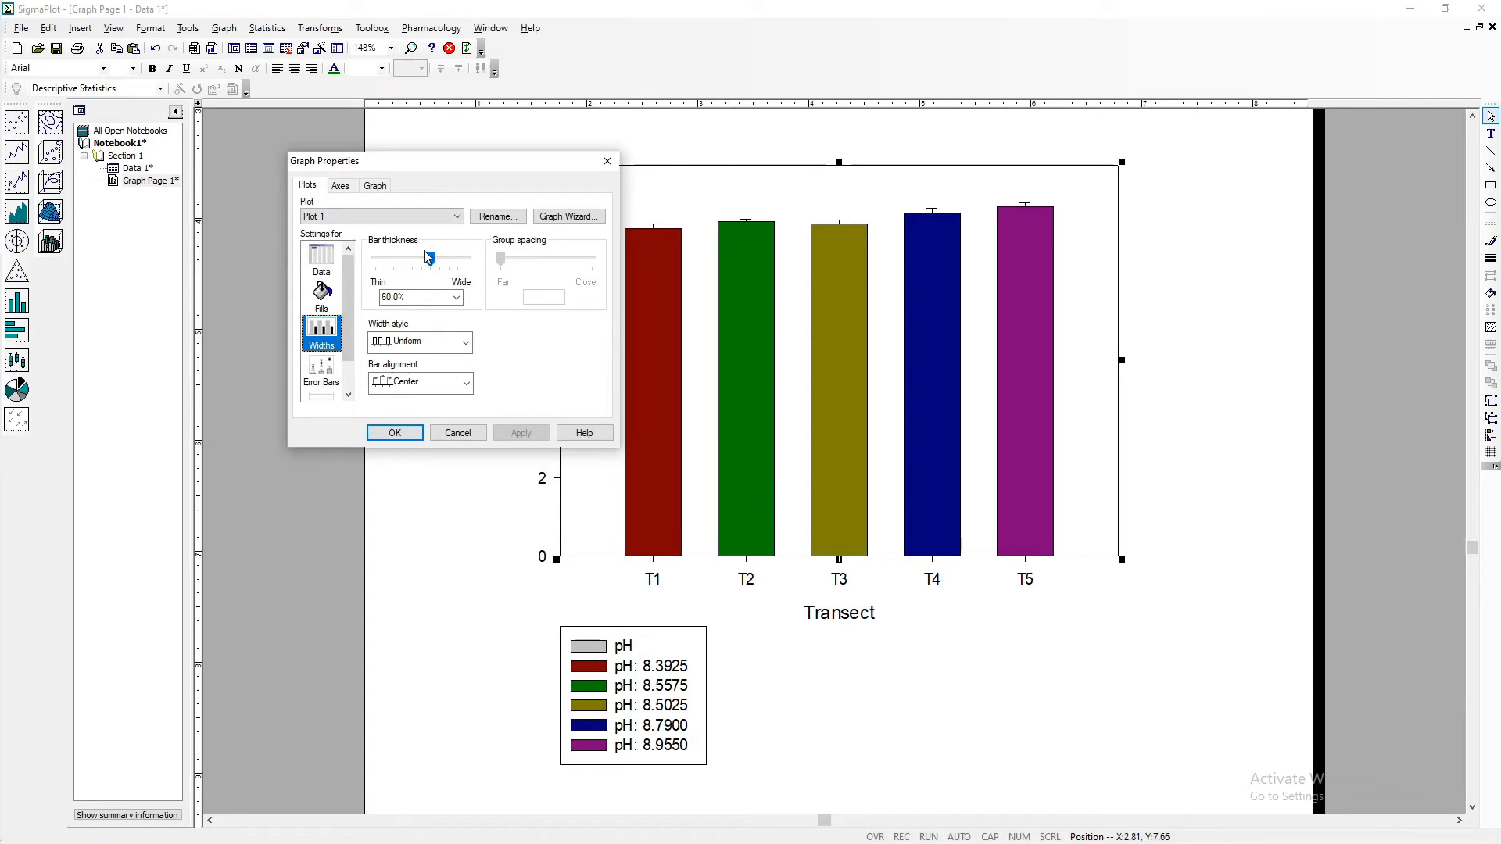
drag(431, 259, 459, 259)
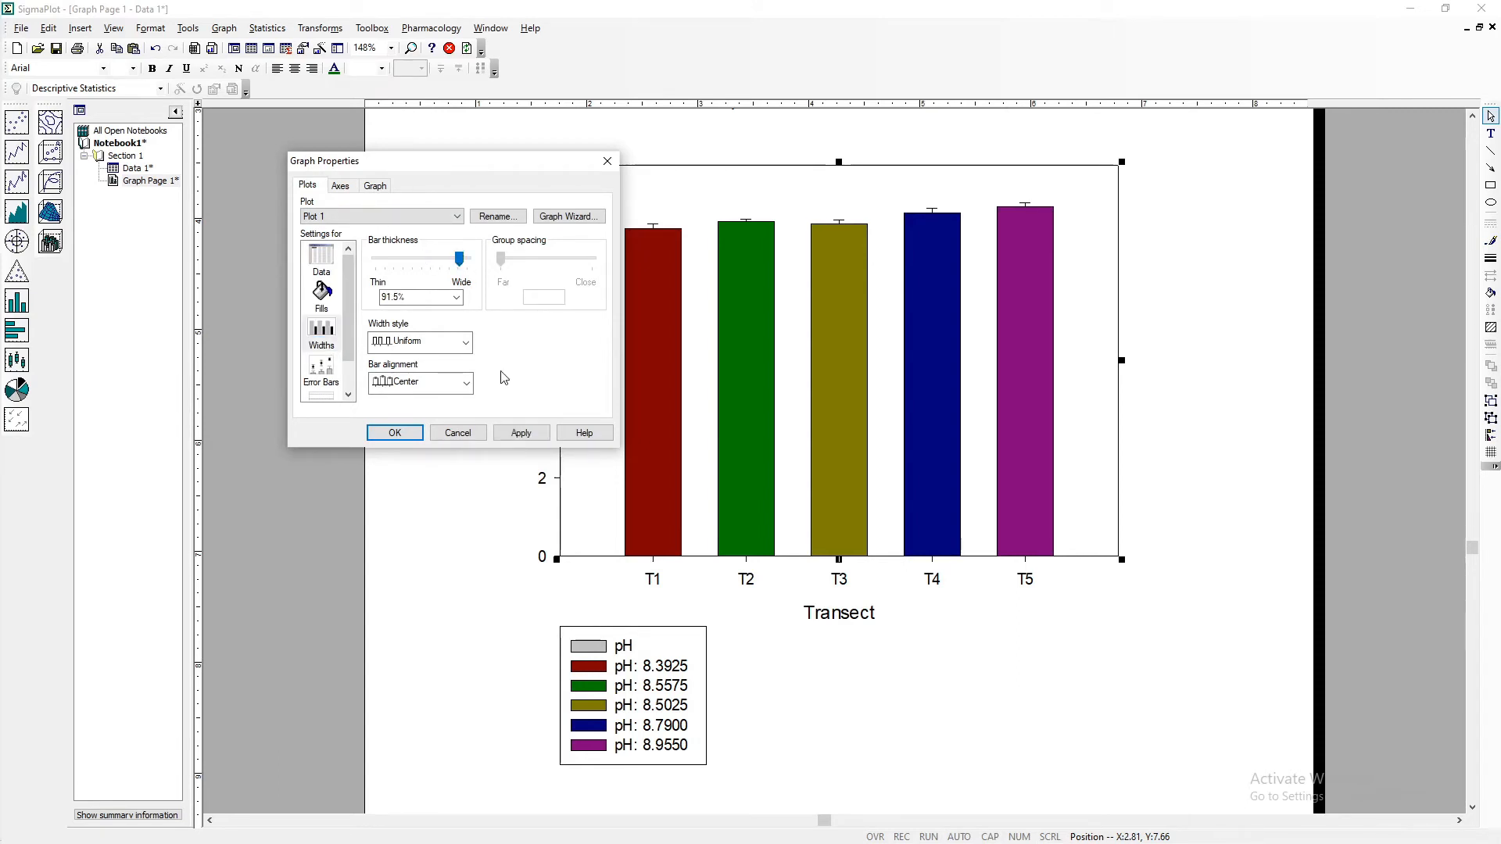
click(522, 434)
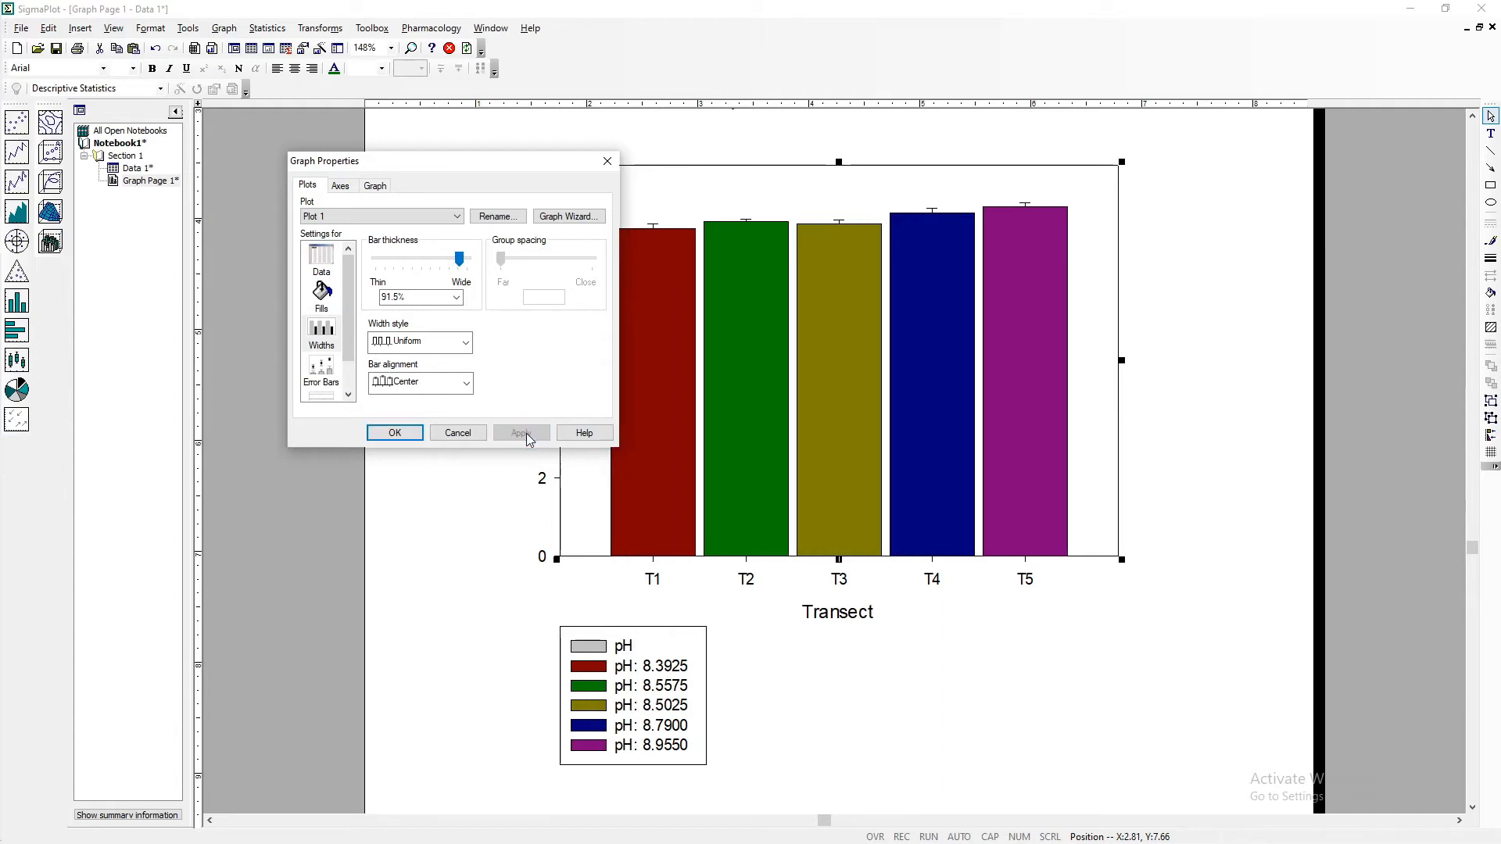
drag(459, 259, 395, 260)
click(510, 436)
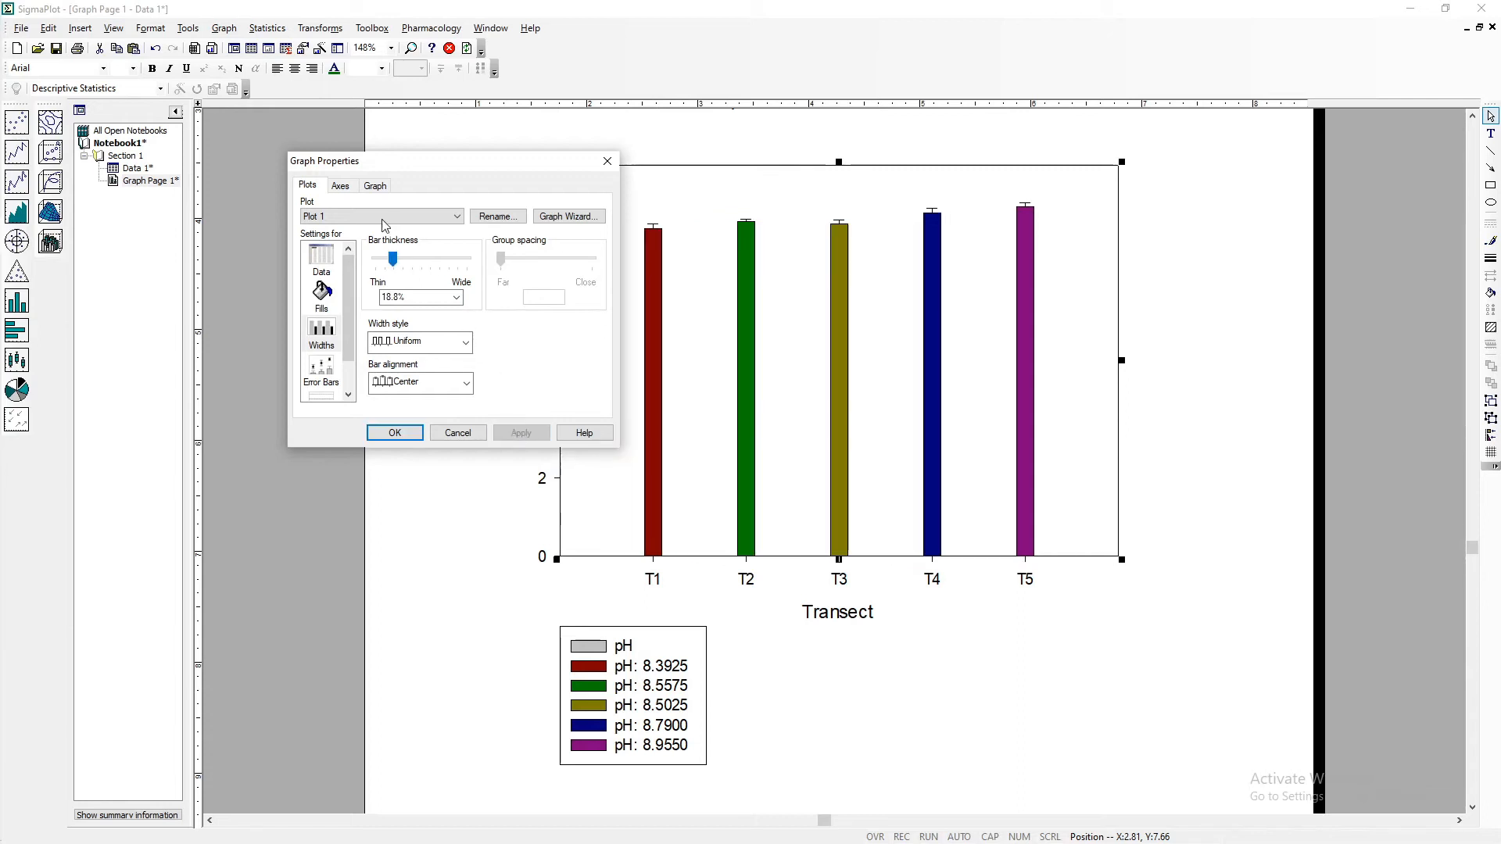
drag(393, 261, 420, 264)
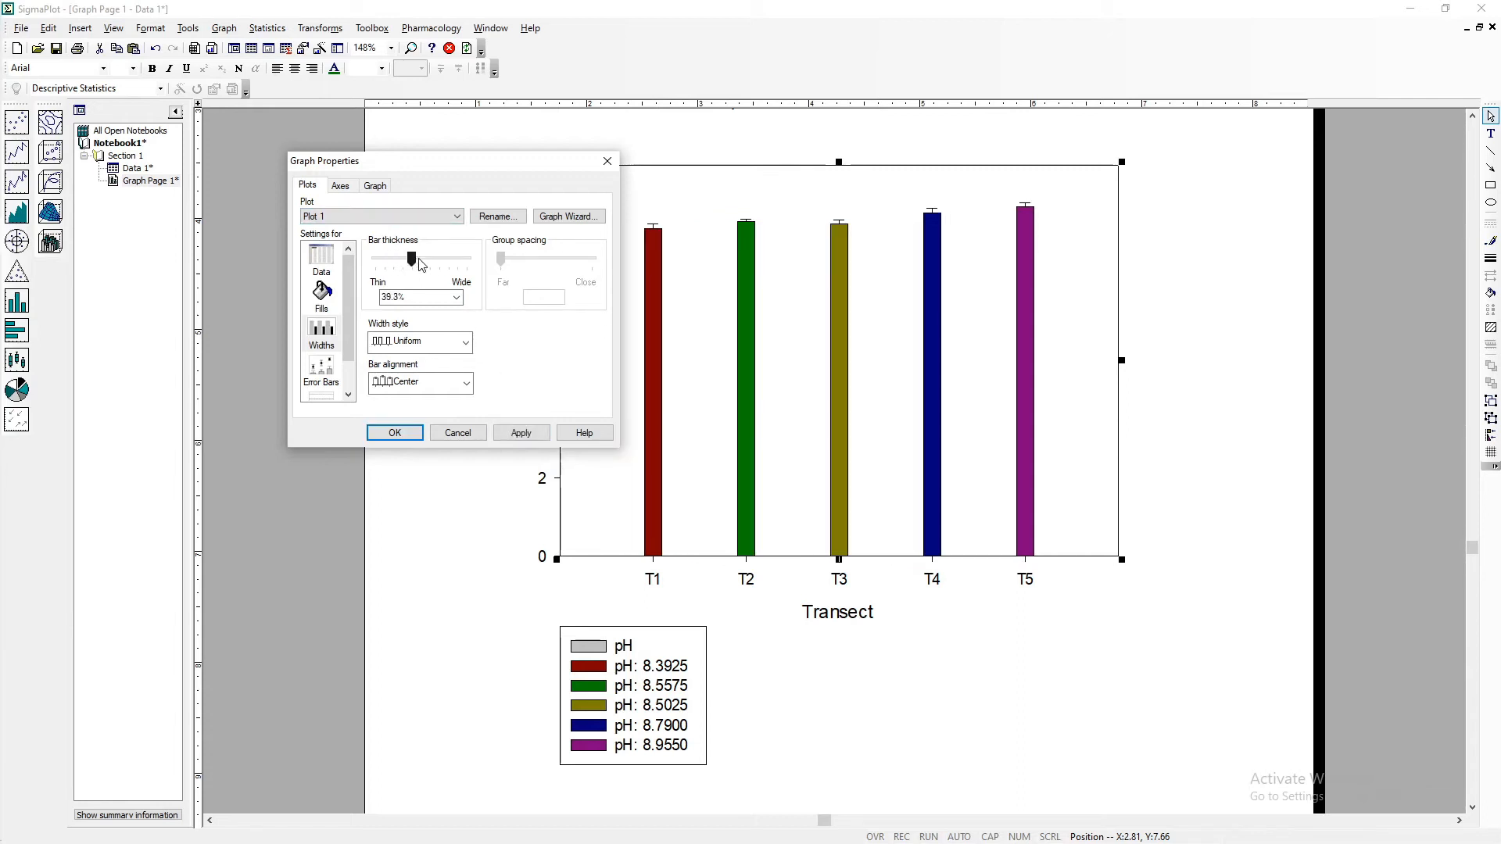
click(525, 434)
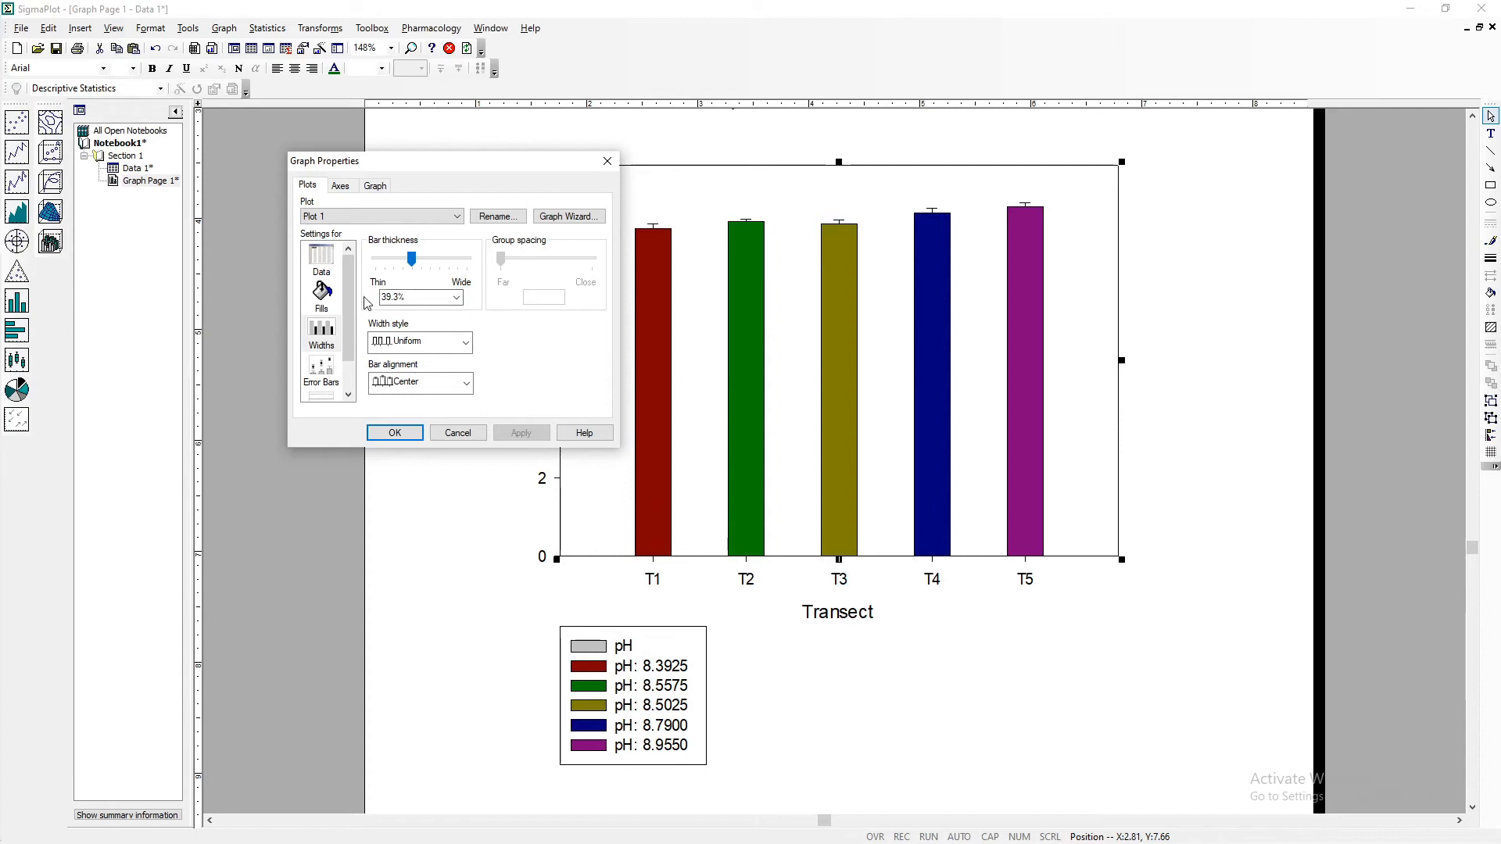
- Review the error bar settings of Plot 1 and the scaling, label and tick settings of the Transect axis
click(321, 369)
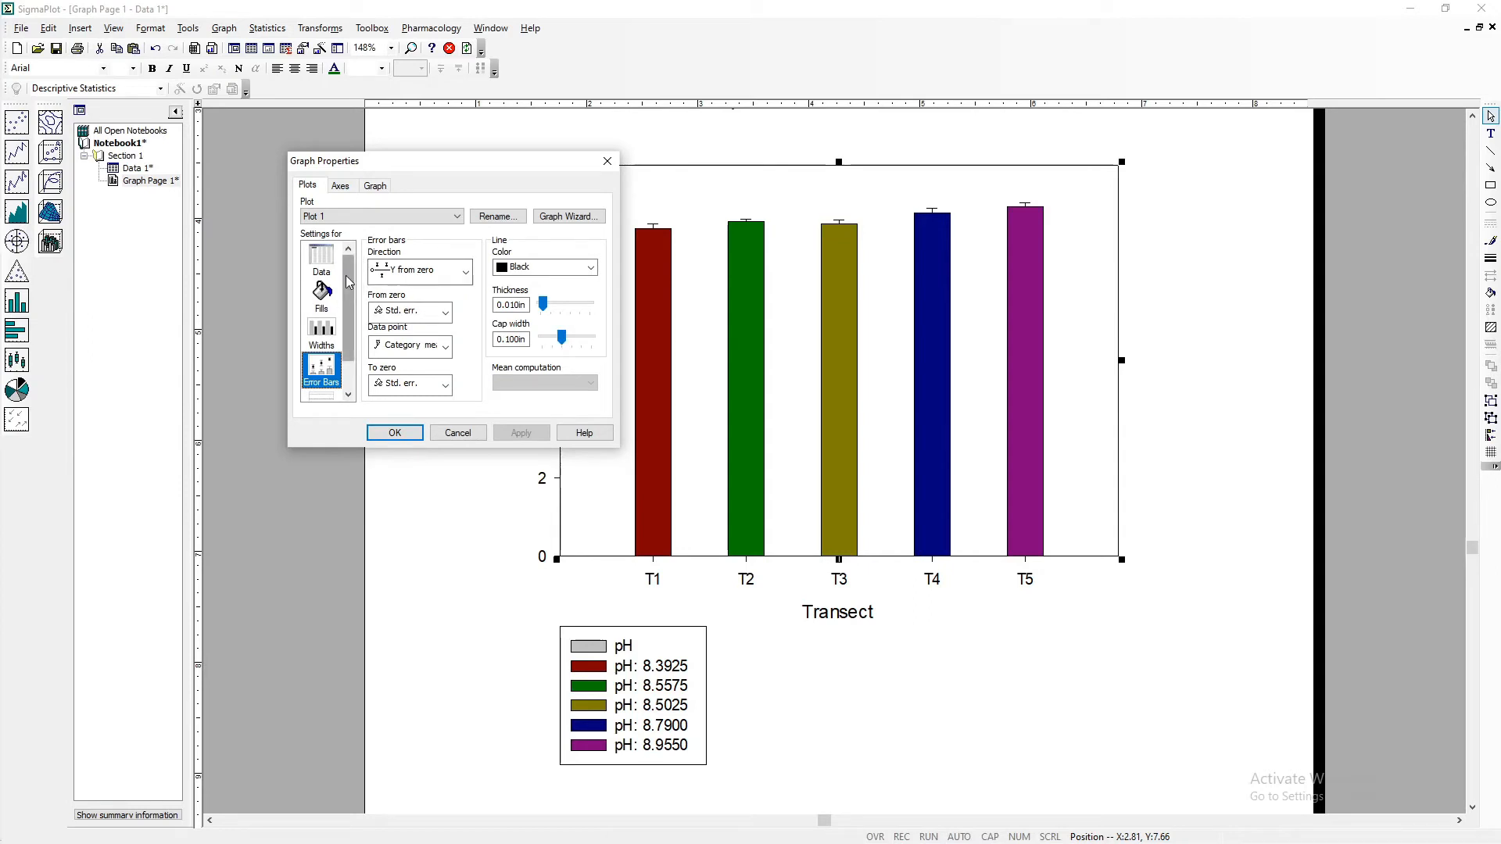
click(338, 190)
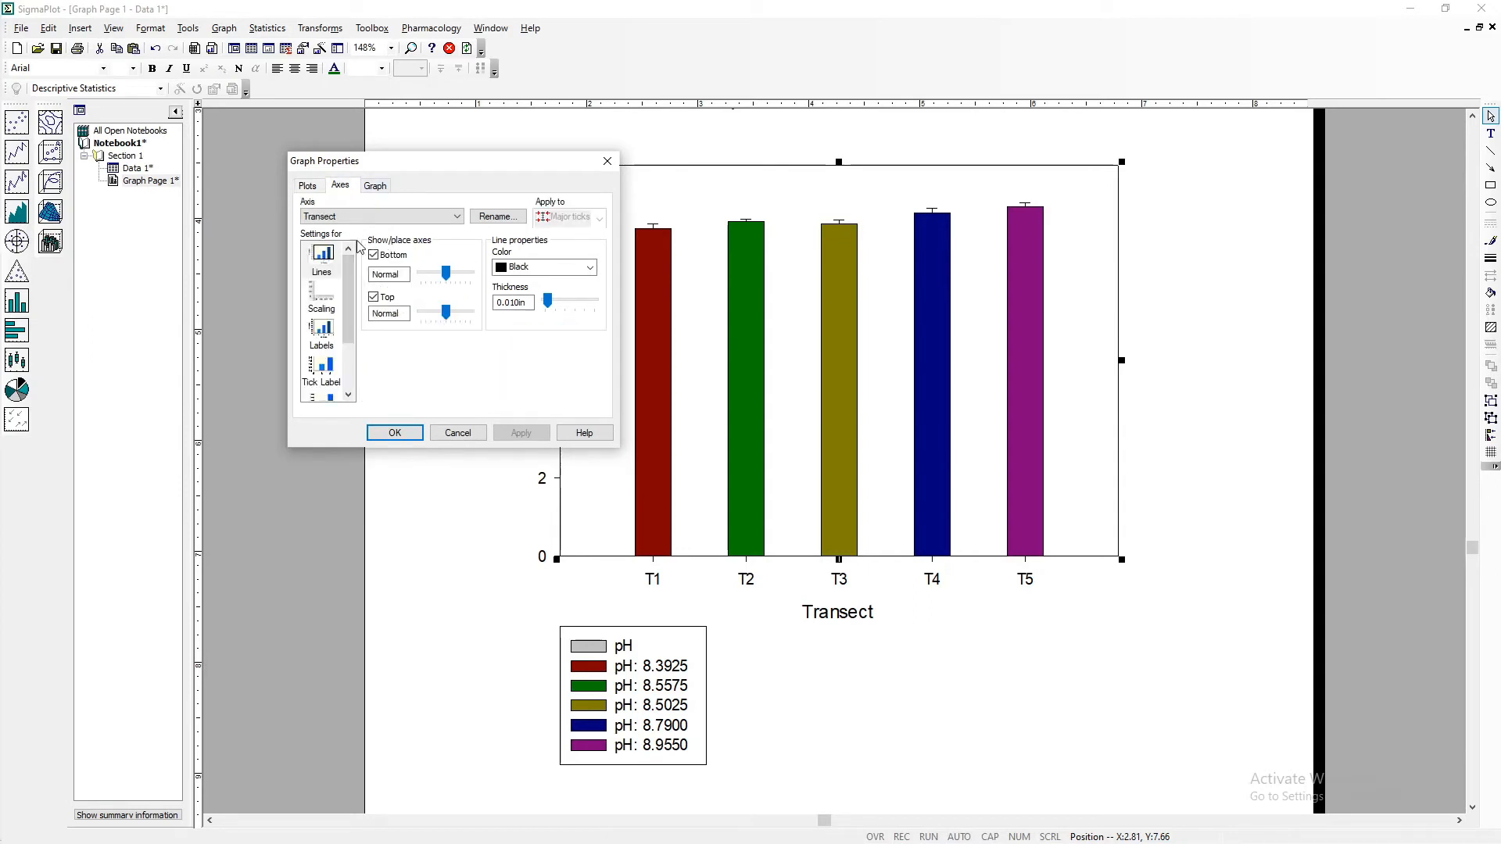
click(335, 295)
drag(354, 298, 354, 343)
click(334, 327)
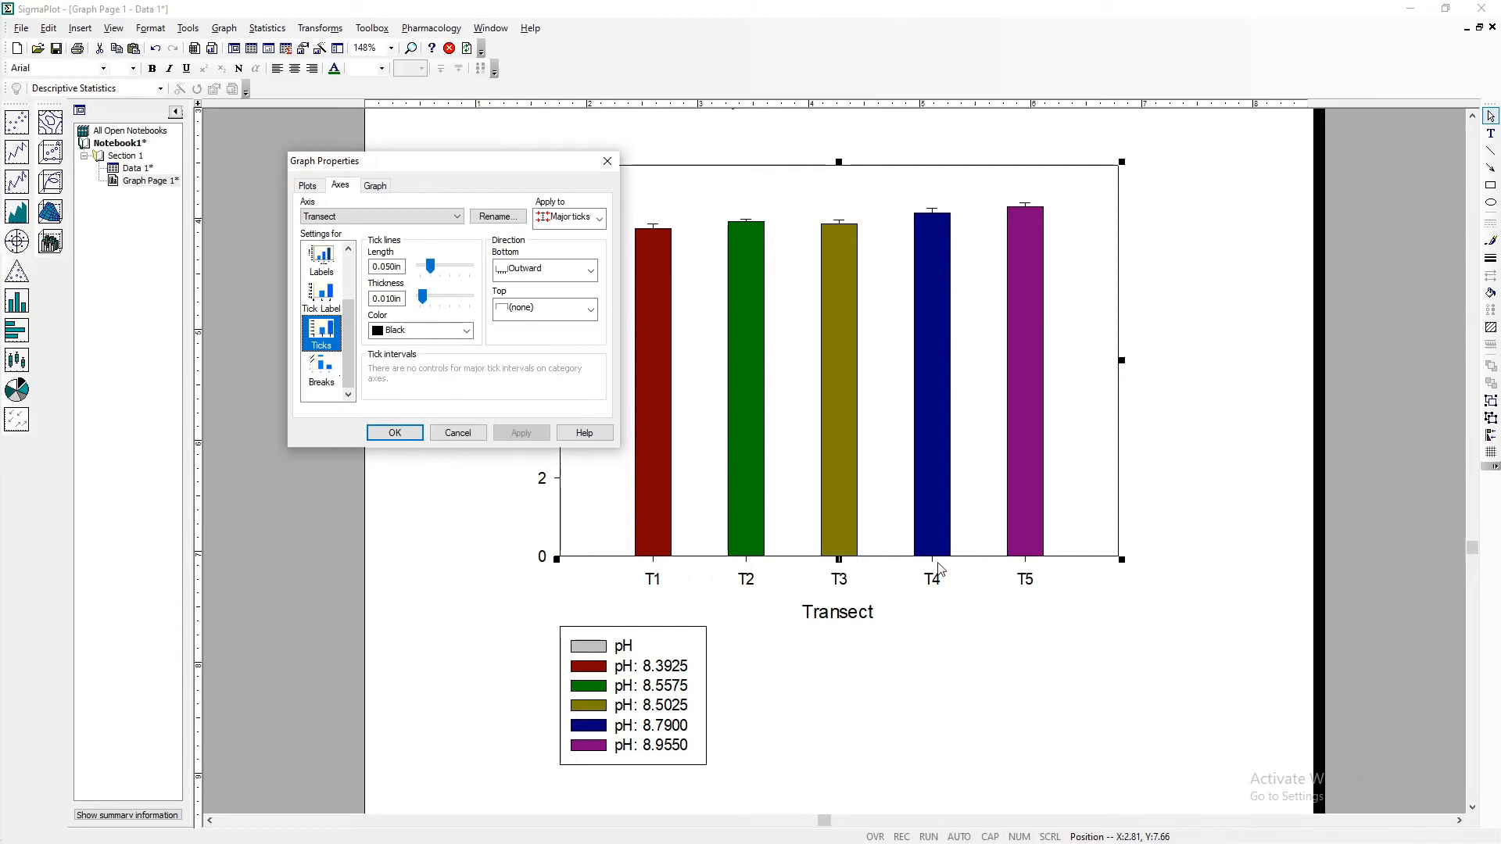
drag(475, 165, 344, 385)
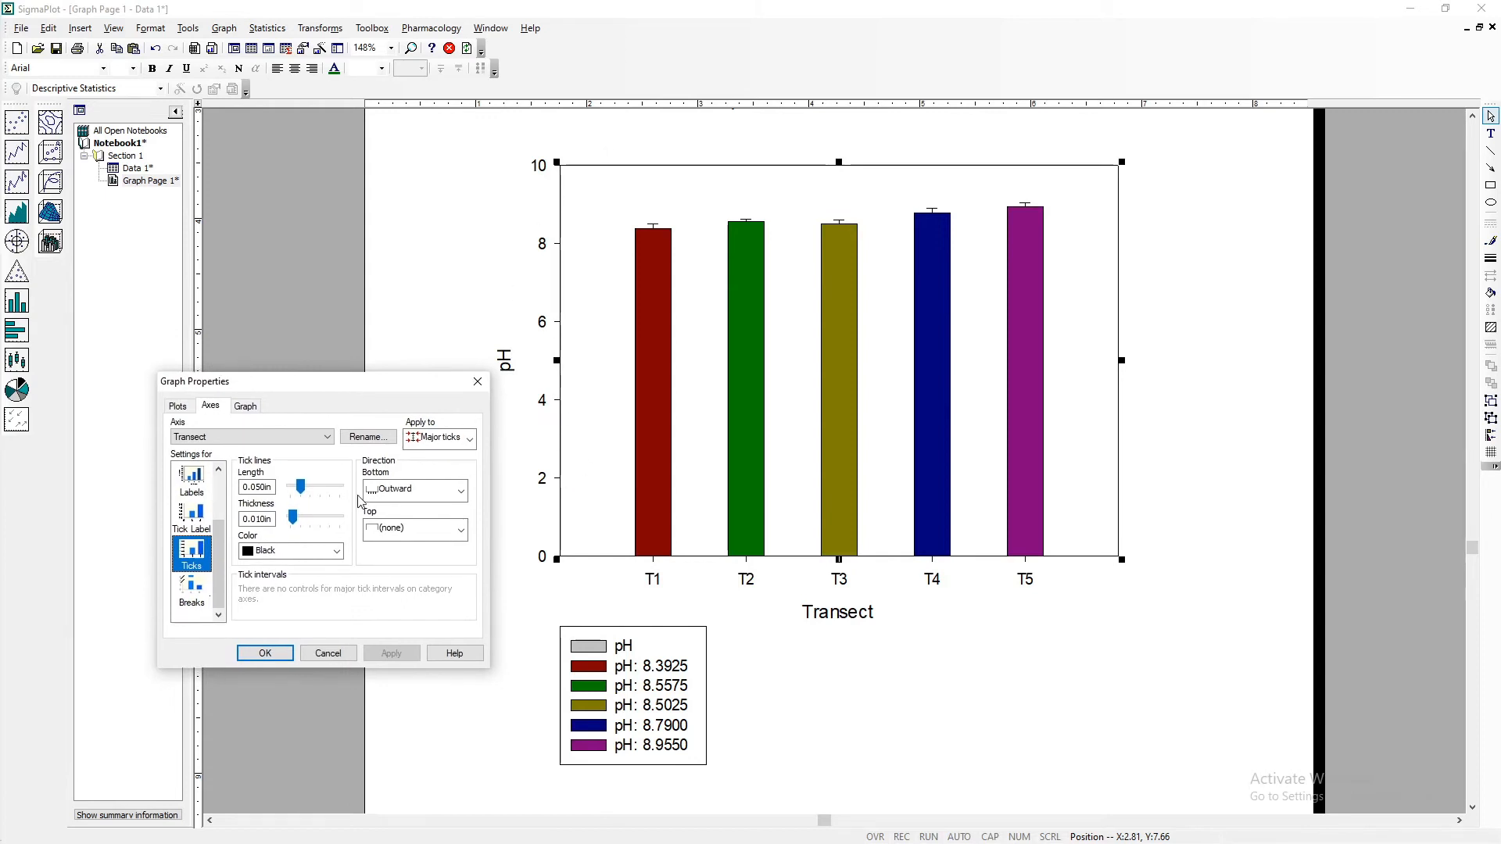
click(221, 586)
mouse_move(221, 590)
mouse_down()
mouse_move(225, 544)
mouse_move(233, 581)
mouse_move(219, 582)
mouse_up()
click(191, 516)
click(195, 484)
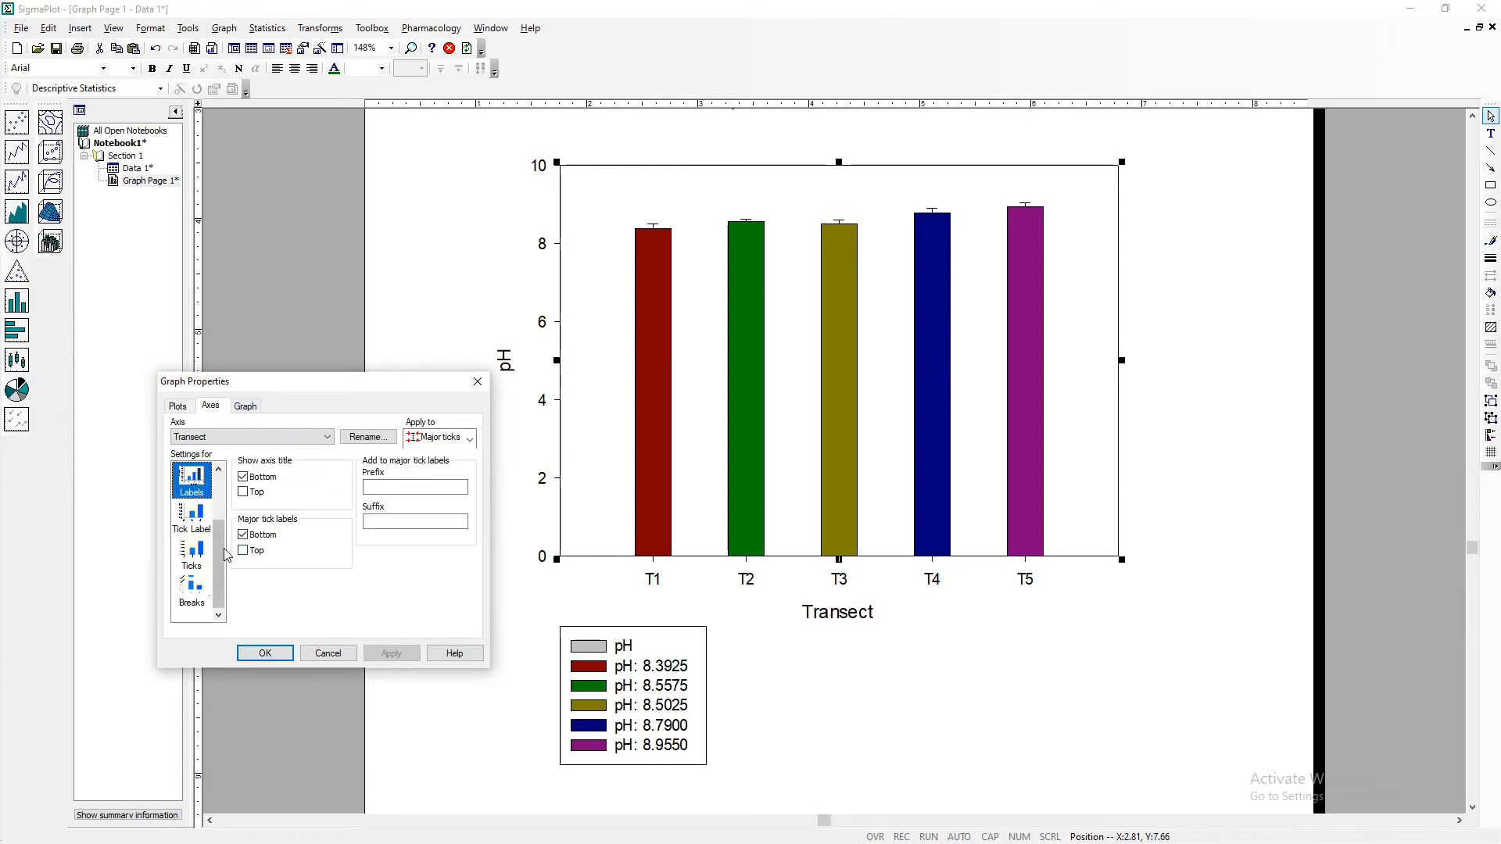
drag(219, 536, 218, 516)
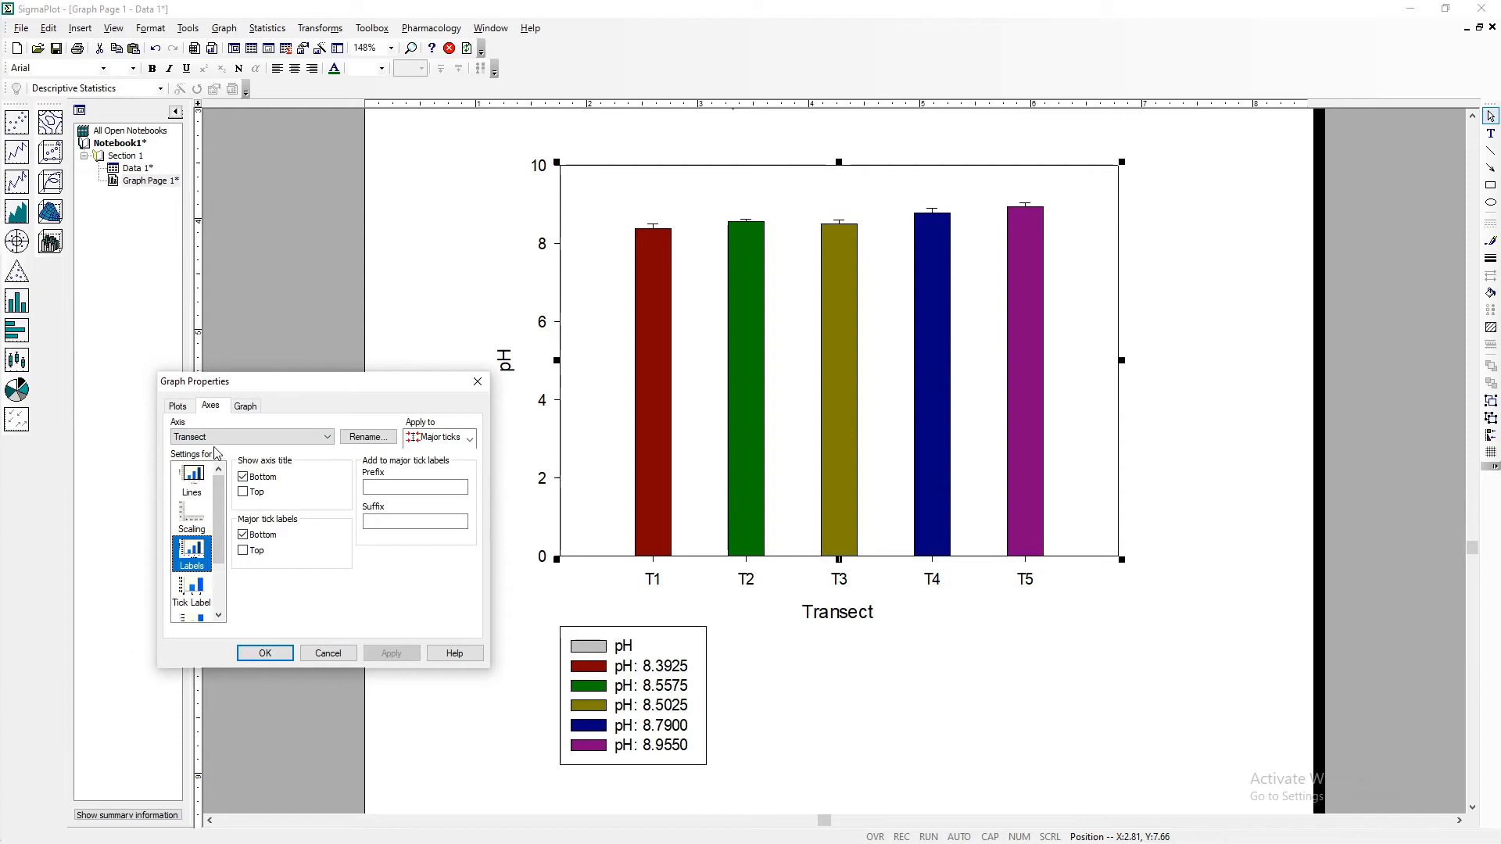
- Deselect the legend entries for the individual pH values and hide the graph's legend
click(251, 407)
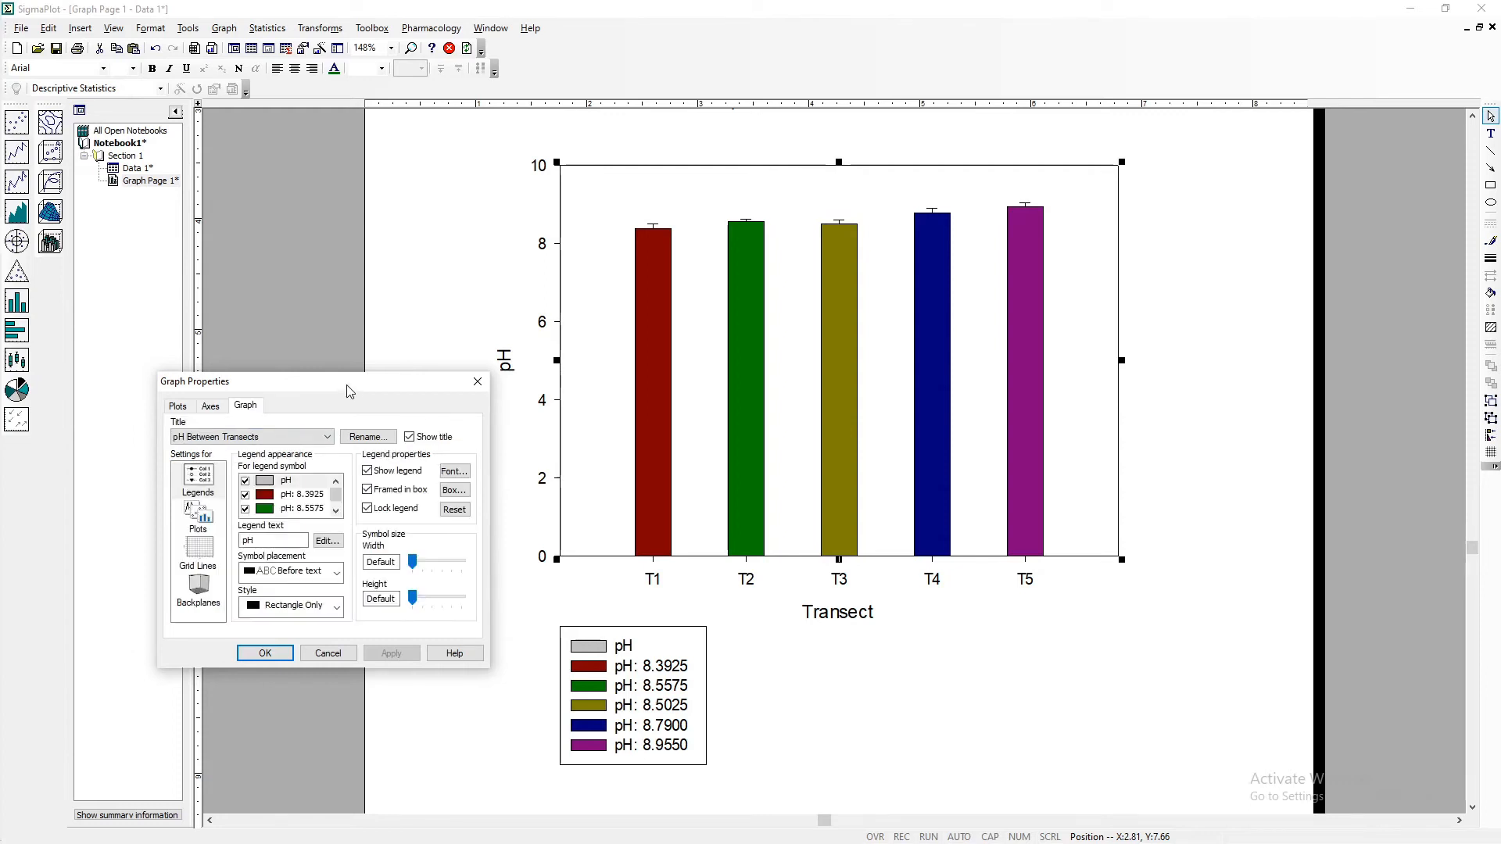
drag(349, 391, 386, 197)
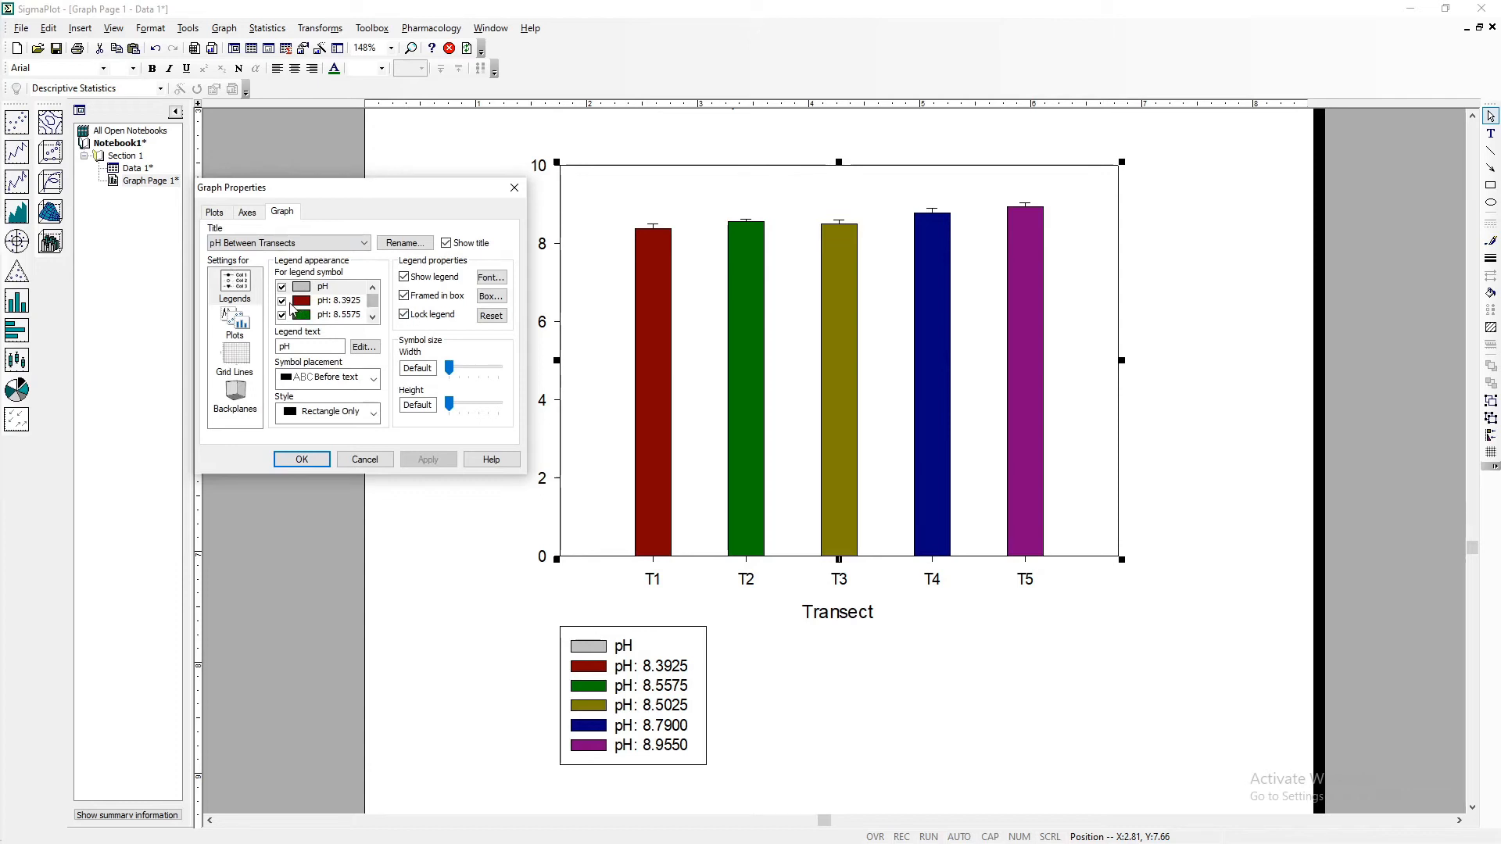
click(282, 301)
click(282, 316)
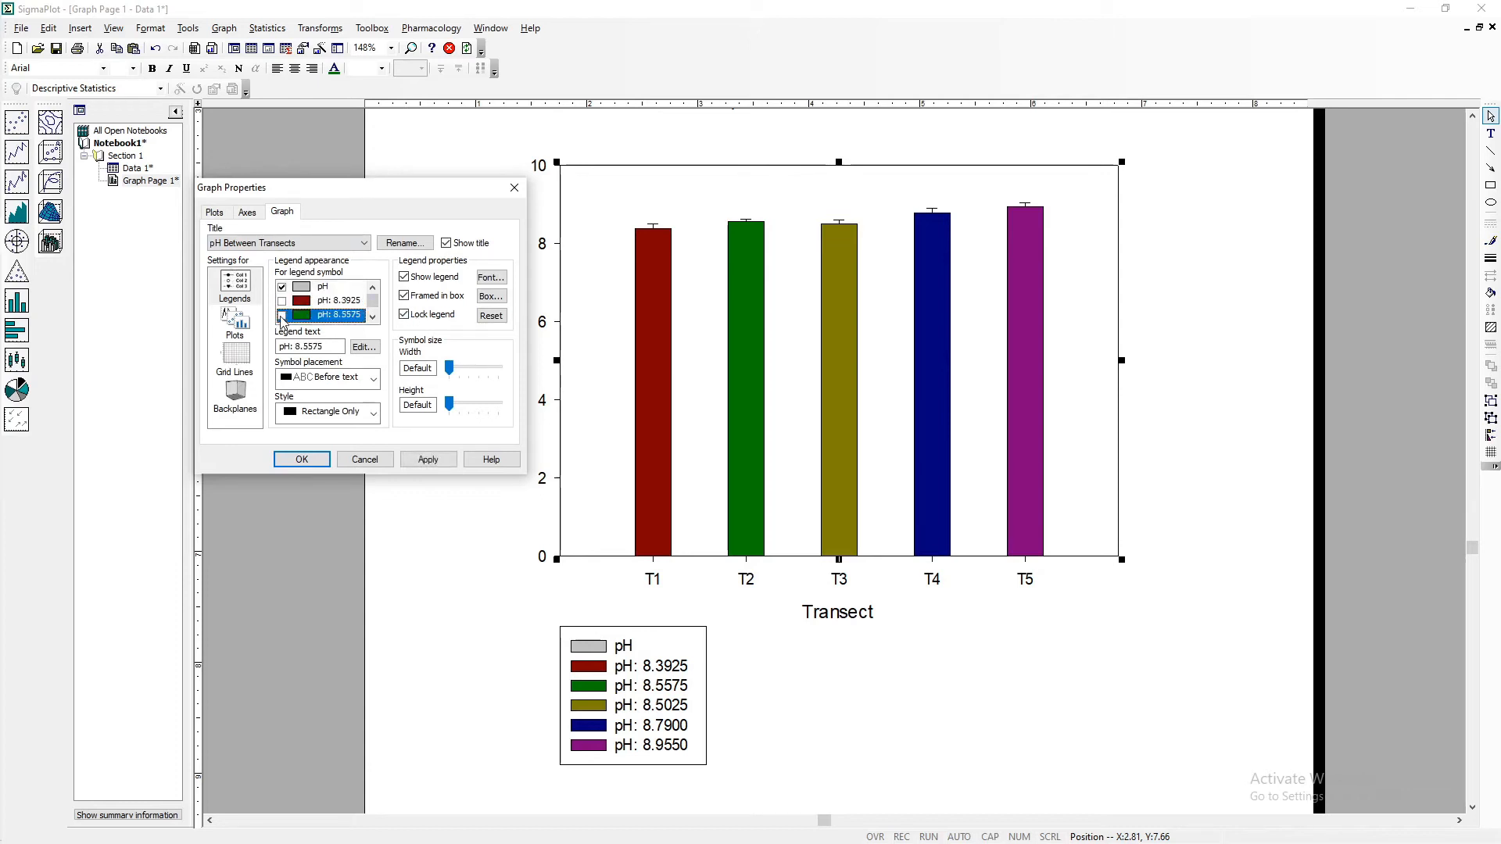
click(281, 301)
click(283, 315)
click(283, 302)
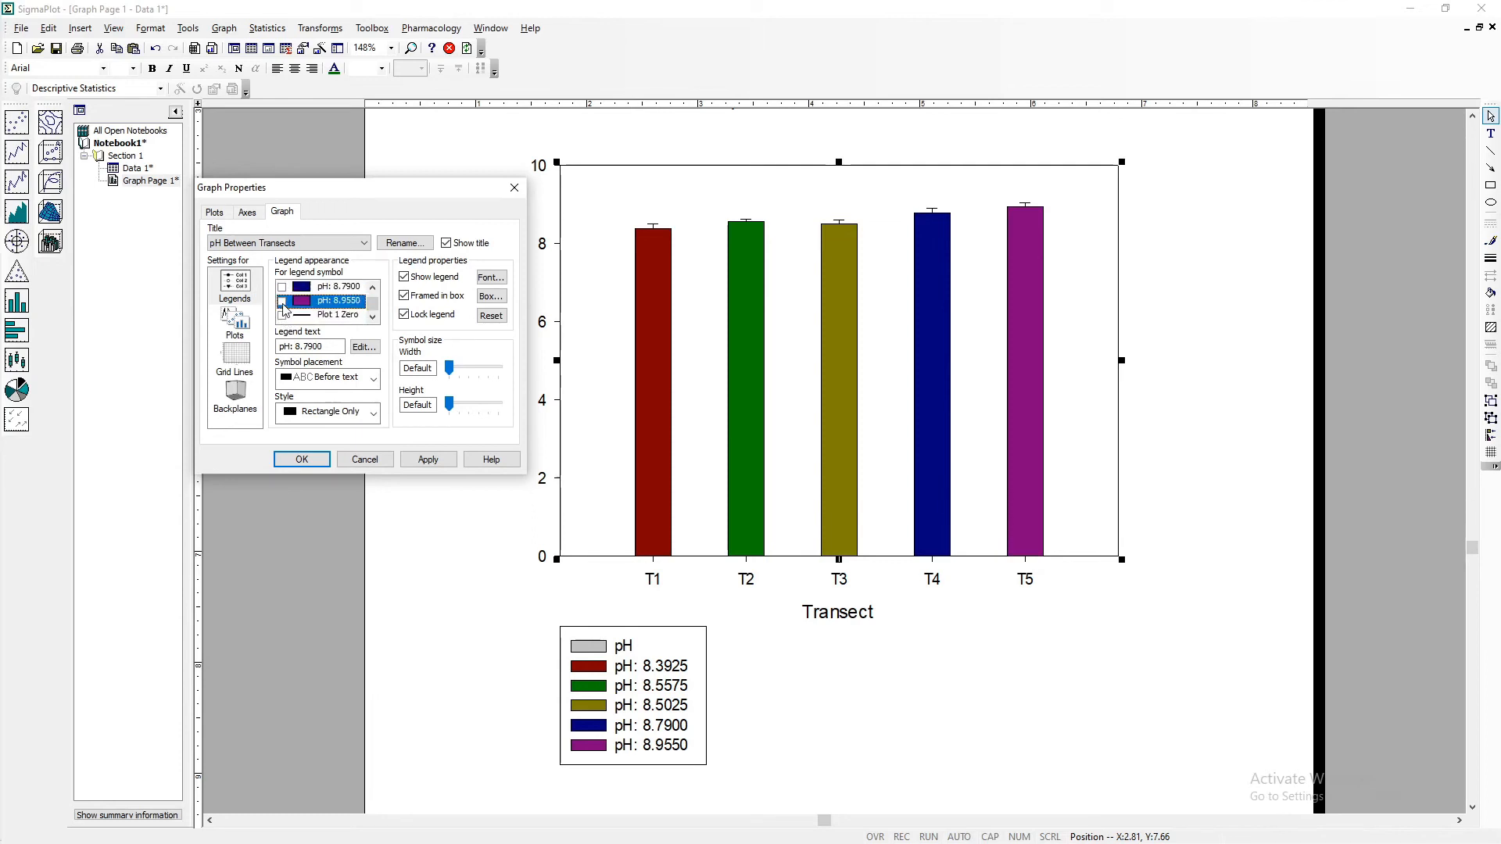
scroll(287, 311, up, 3)
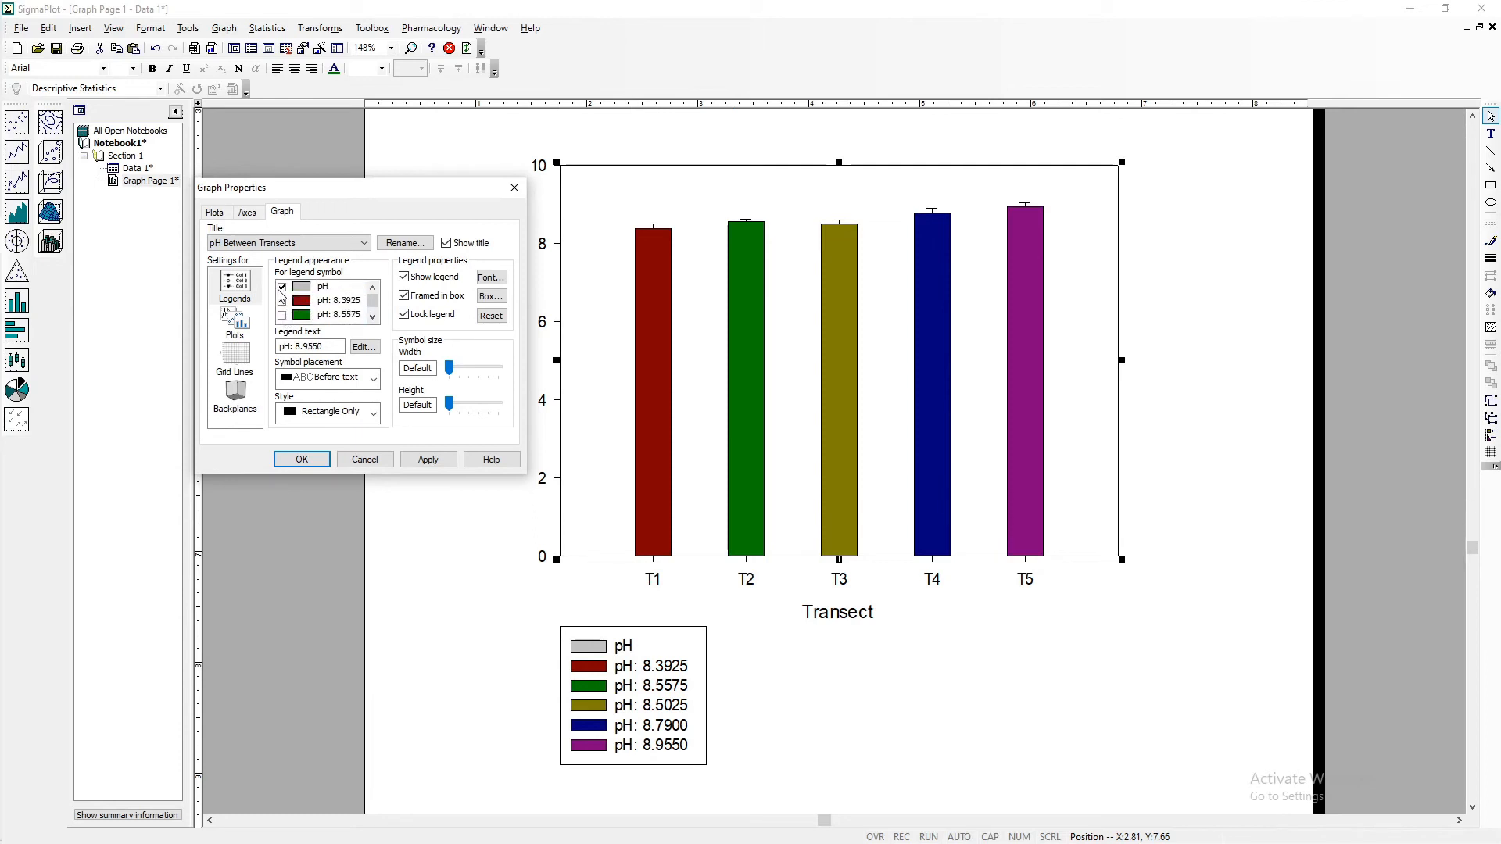
click(283, 291)
click(438, 460)
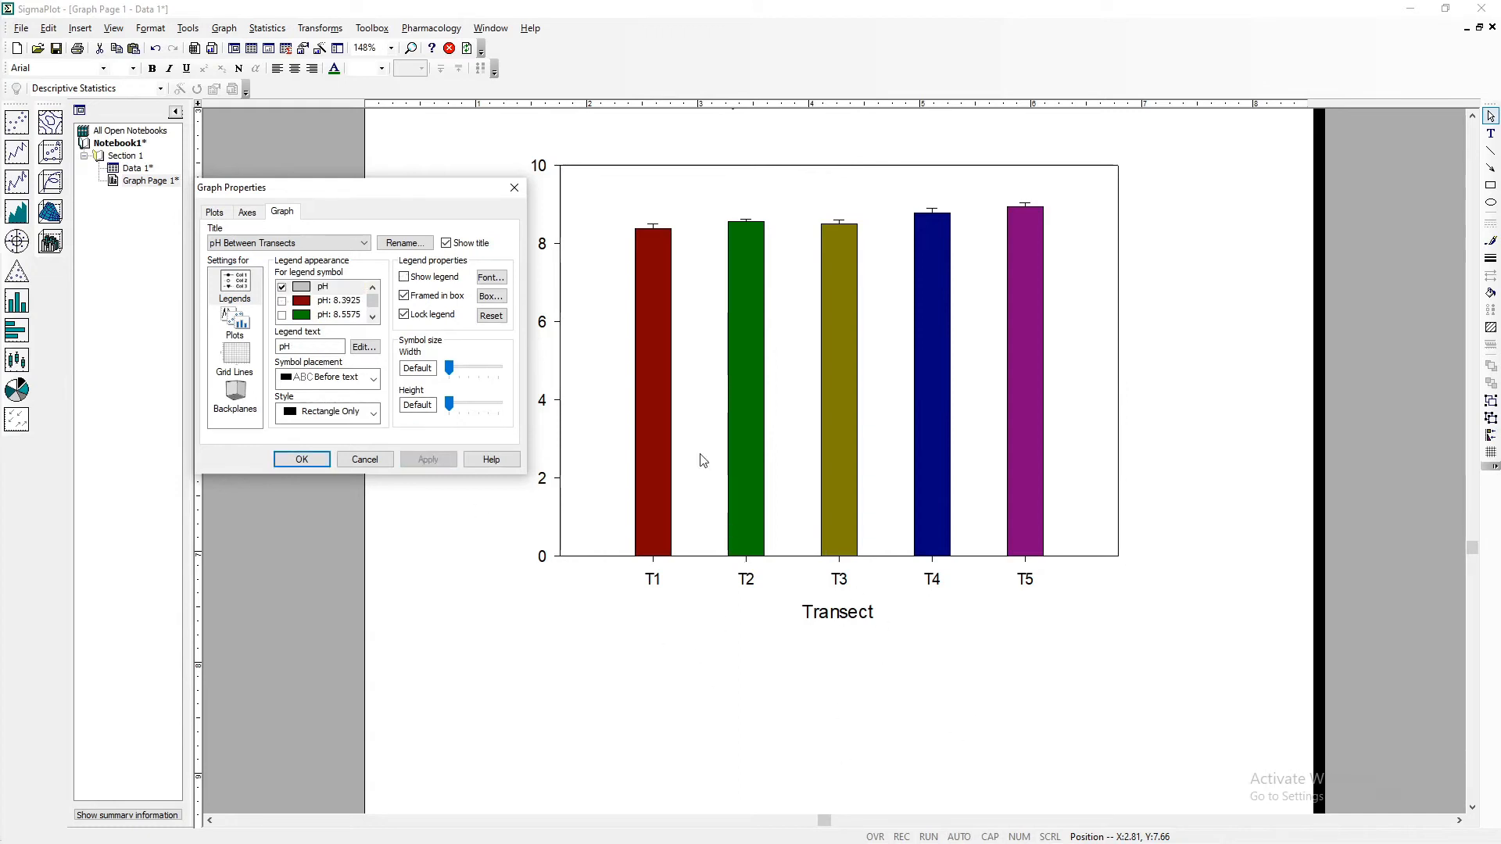
drag(440, 203, 336, 269)
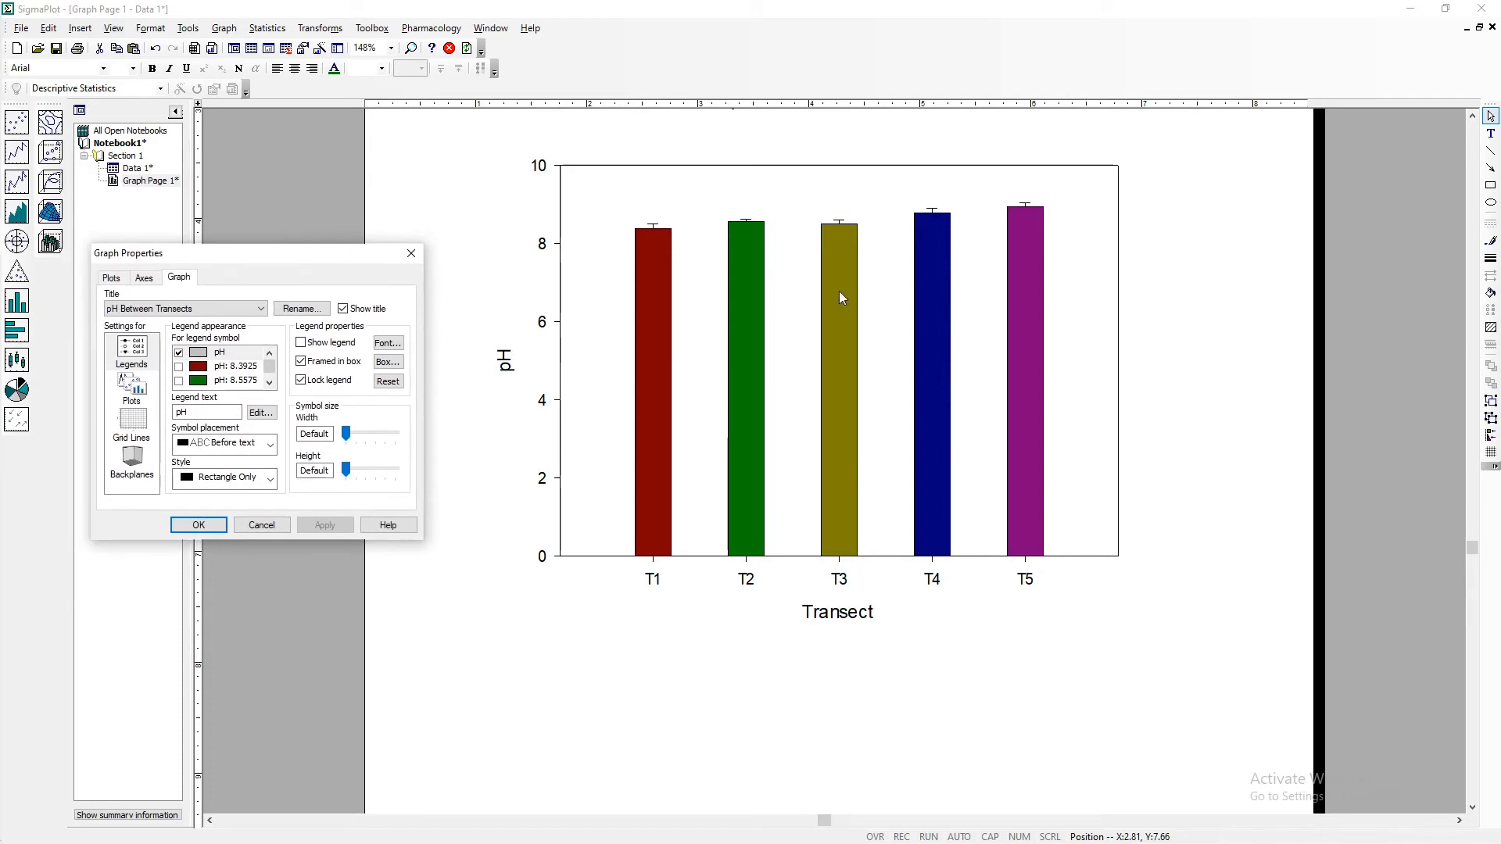
drag(262, 261, 352, 204)
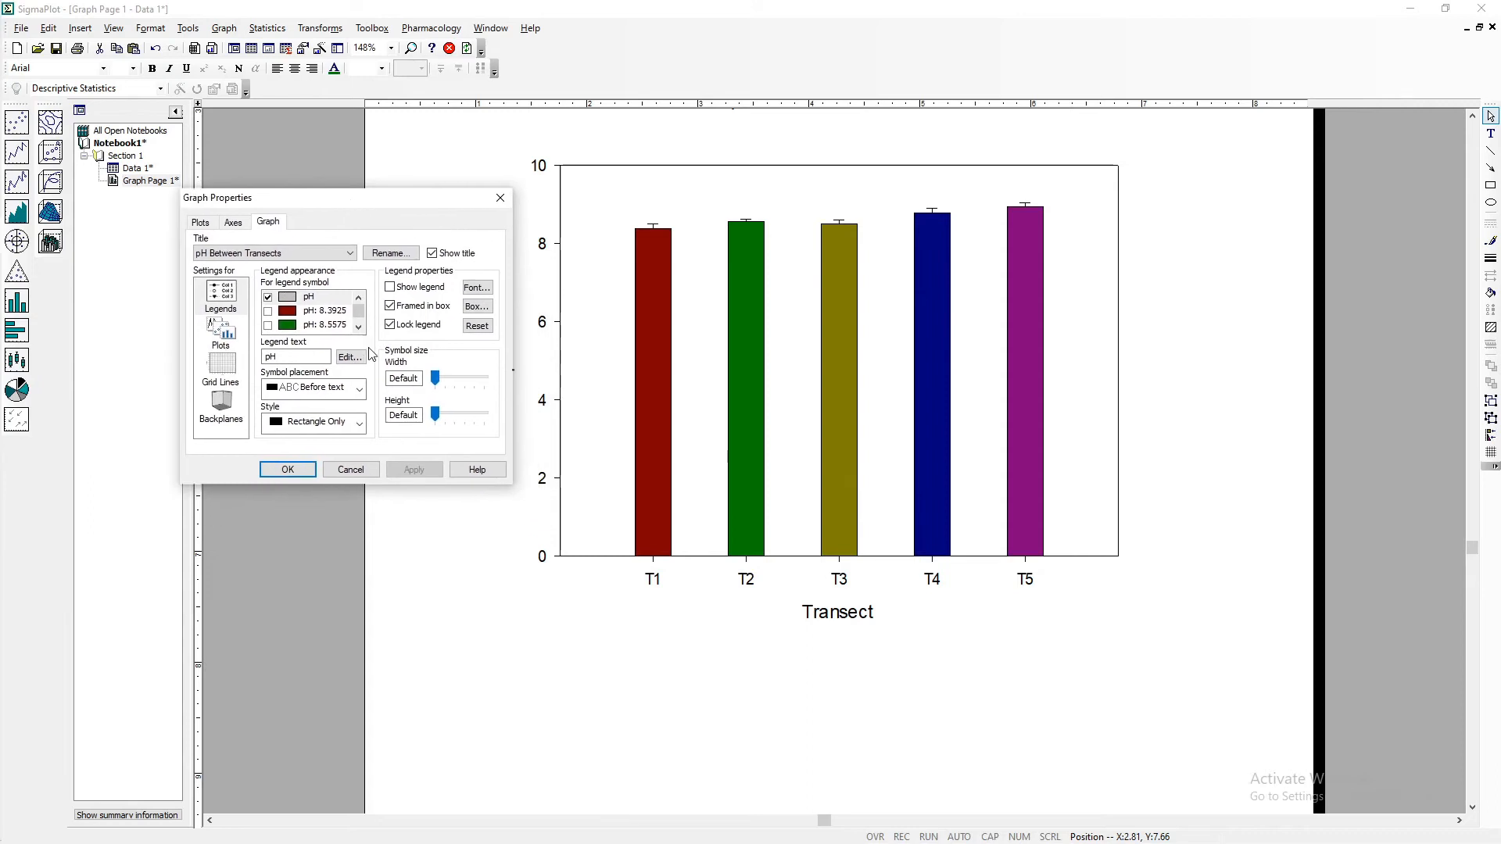
- Hide Plot 1 in the graph and show it again
click(223, 334)
click(268, 286)
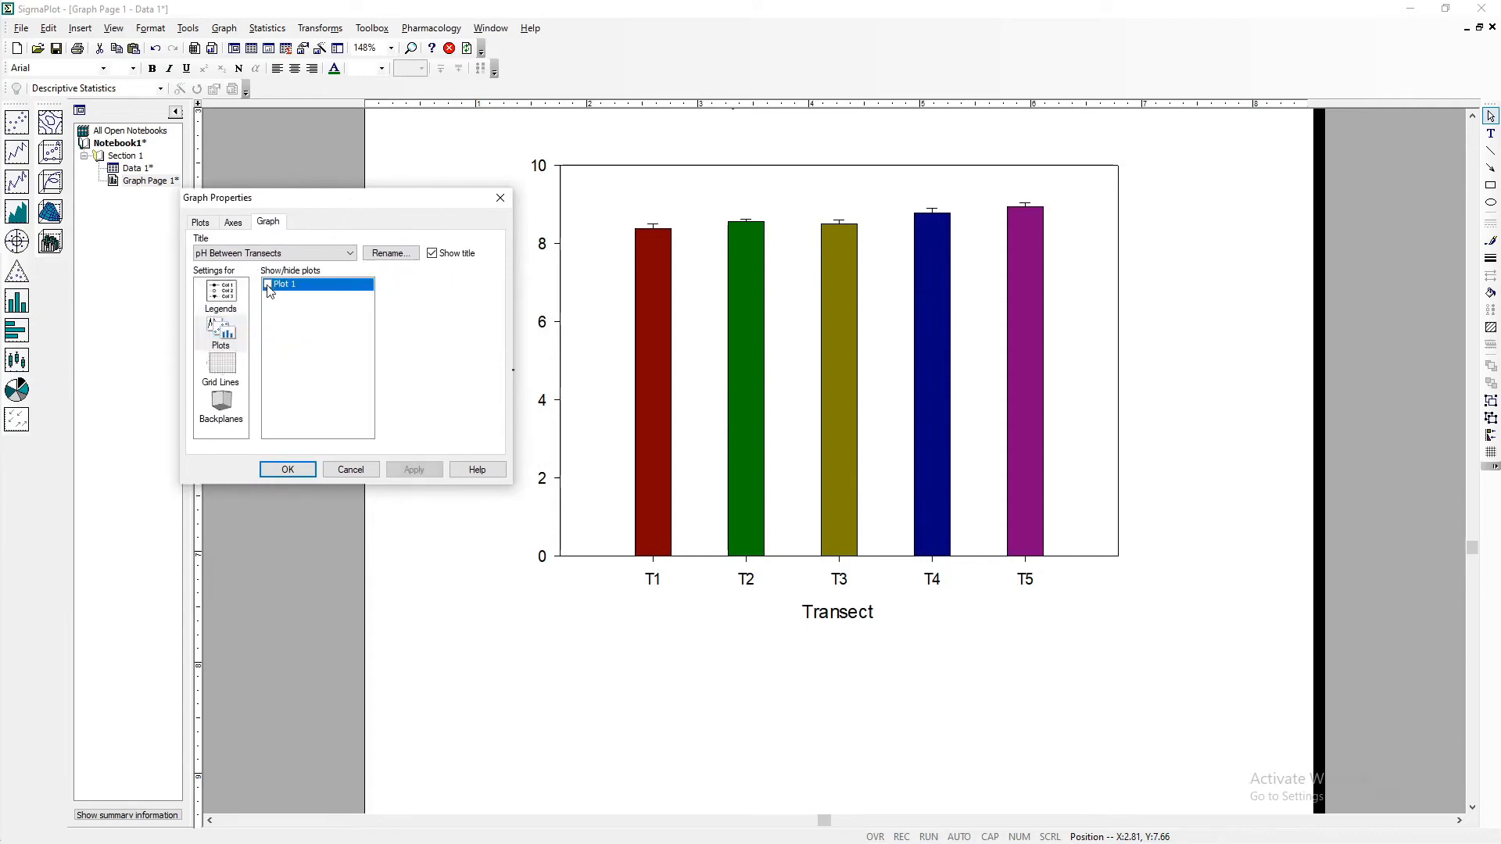
click(428, 470)
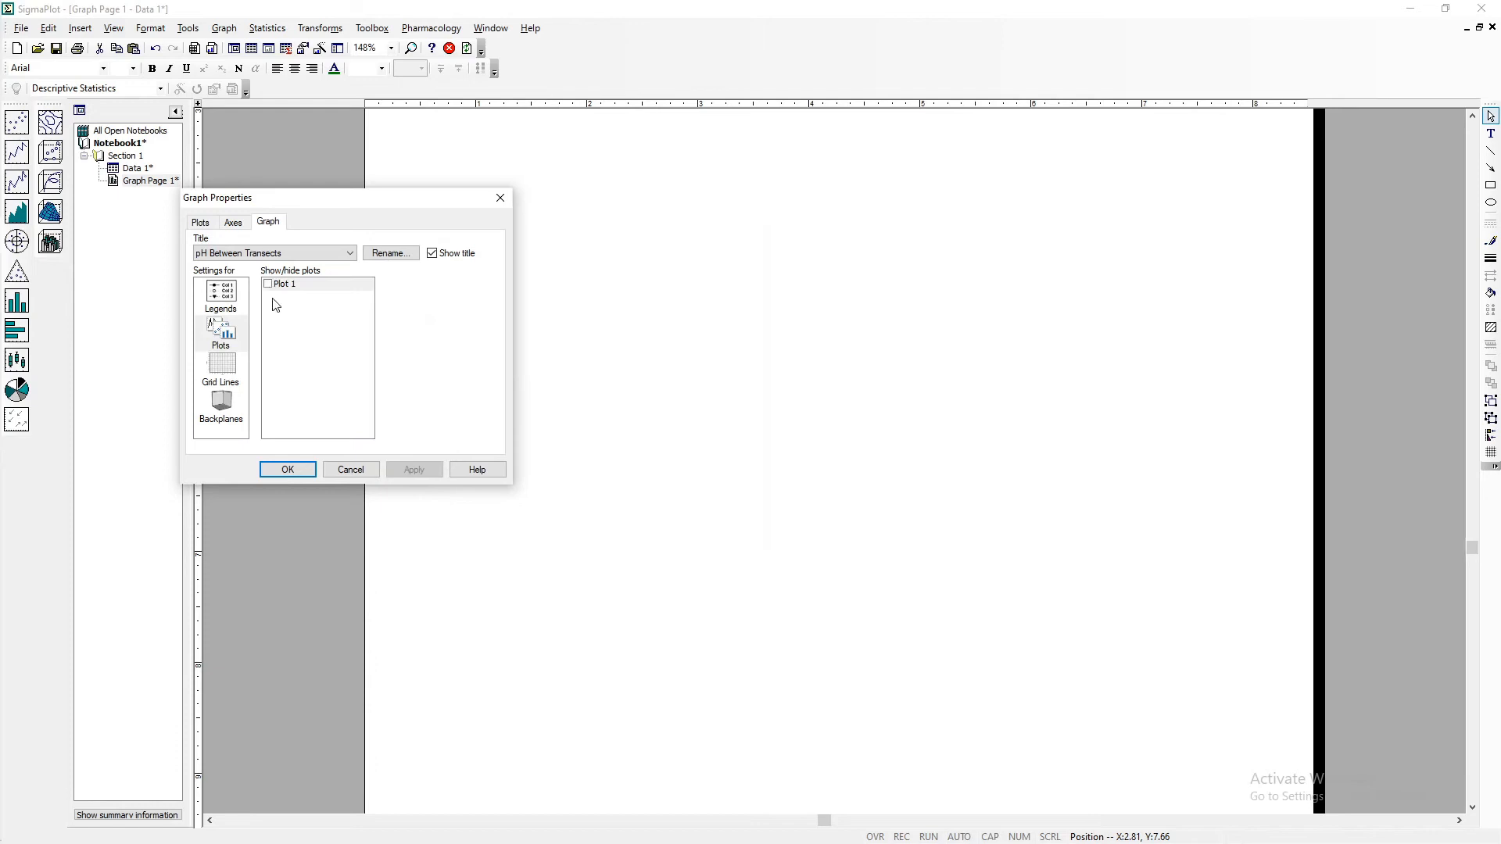
click(268, 285)
click(412, 470)
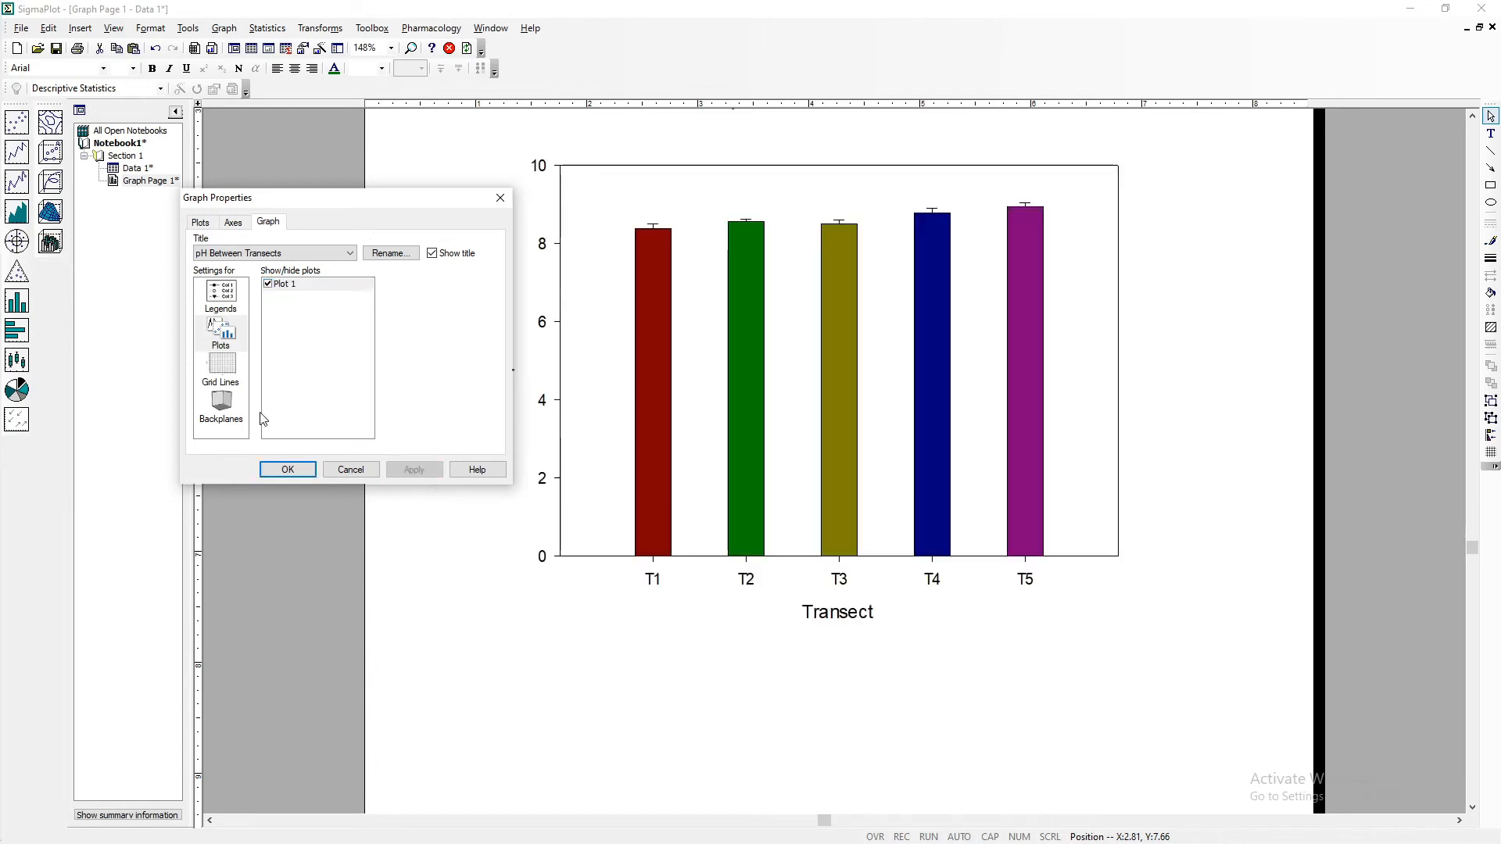
- Review the graph's grid line and backplane settings, and close the graph properties
click(222, 366)
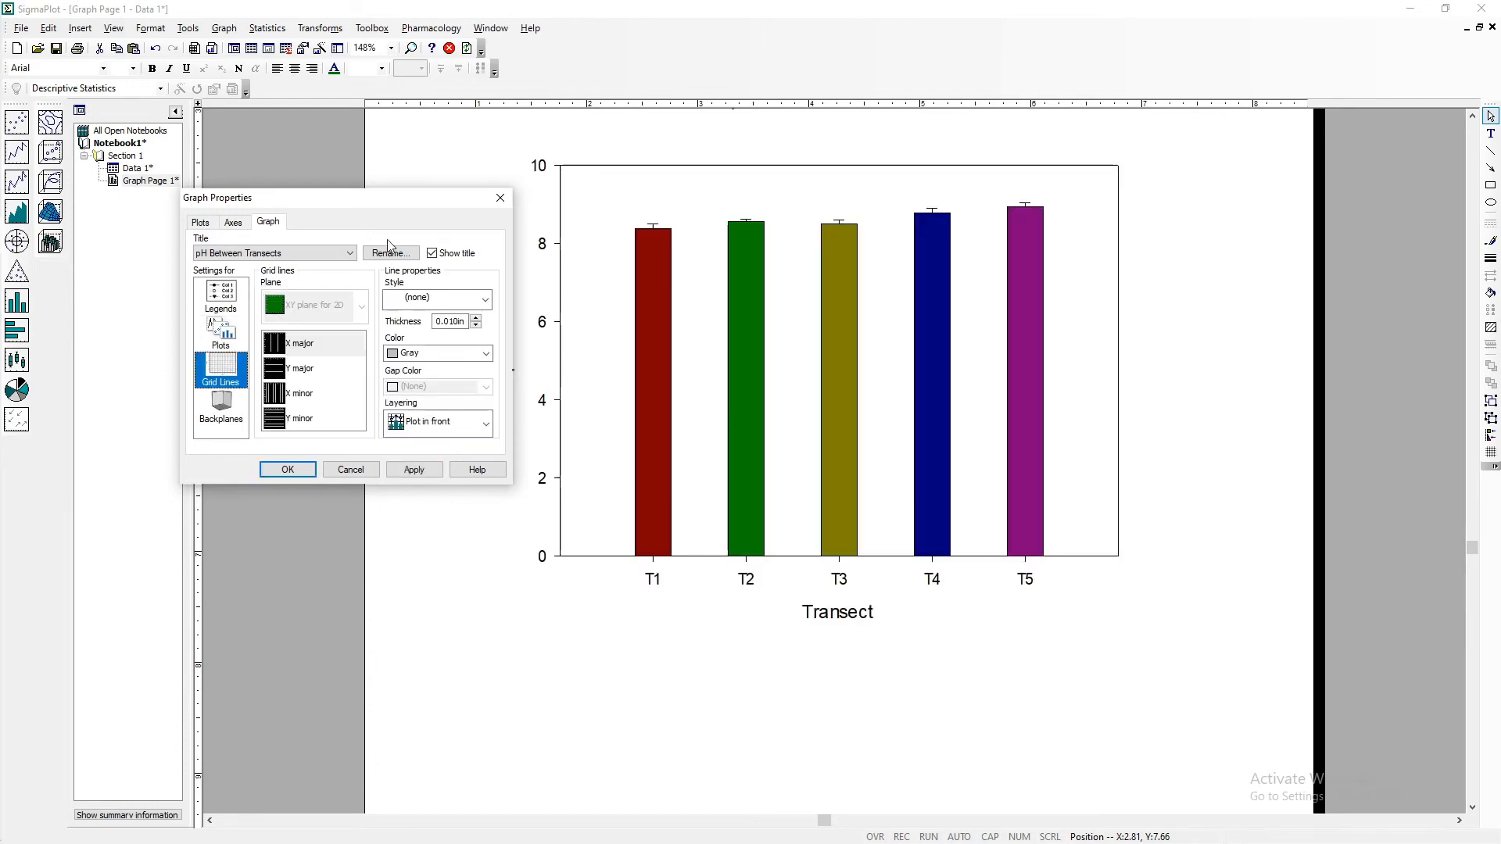
click(218, 415)
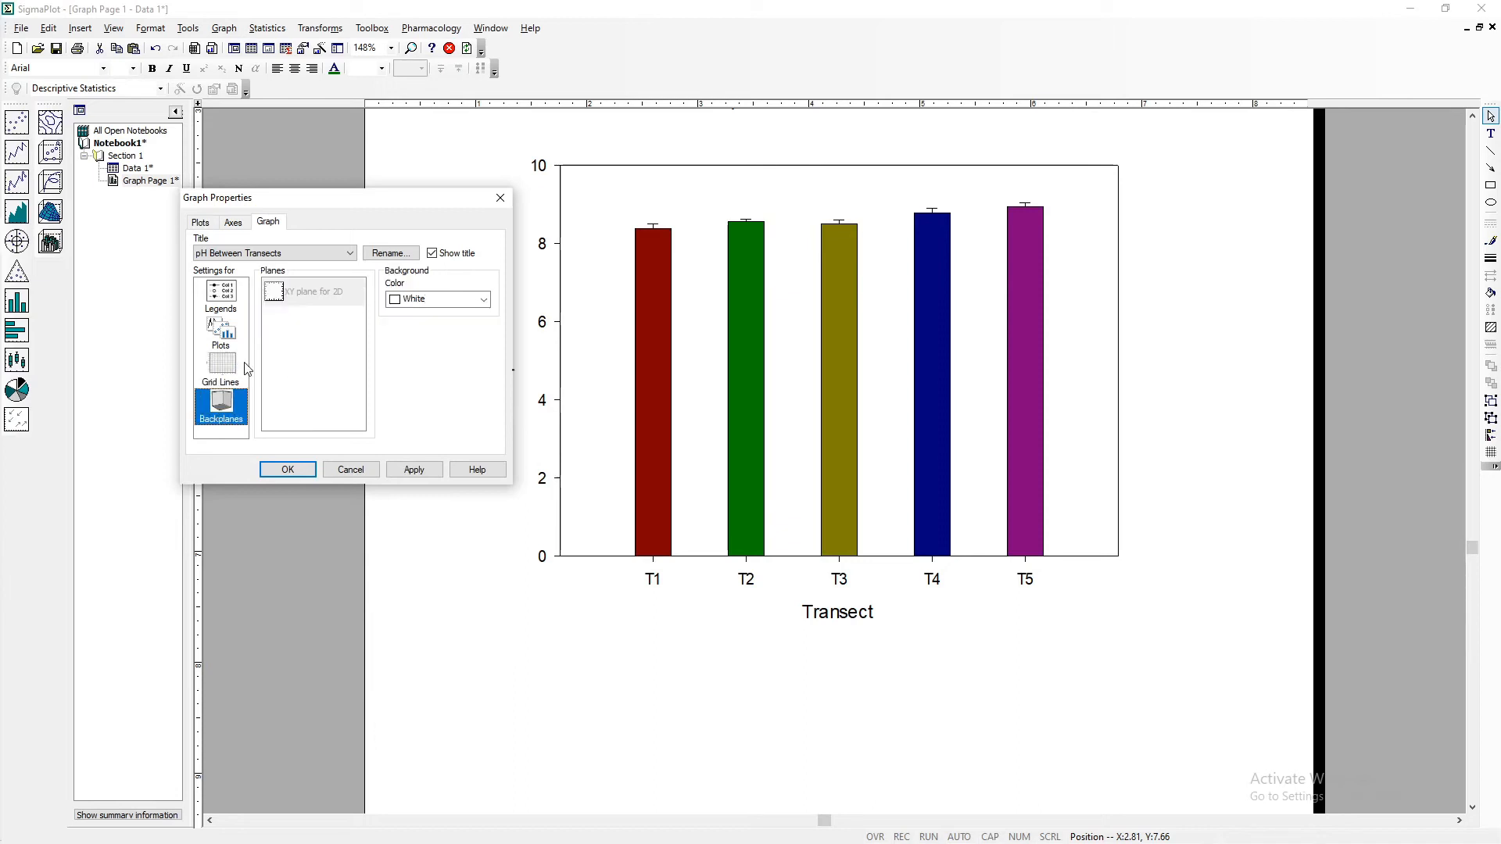
click(412, 476)
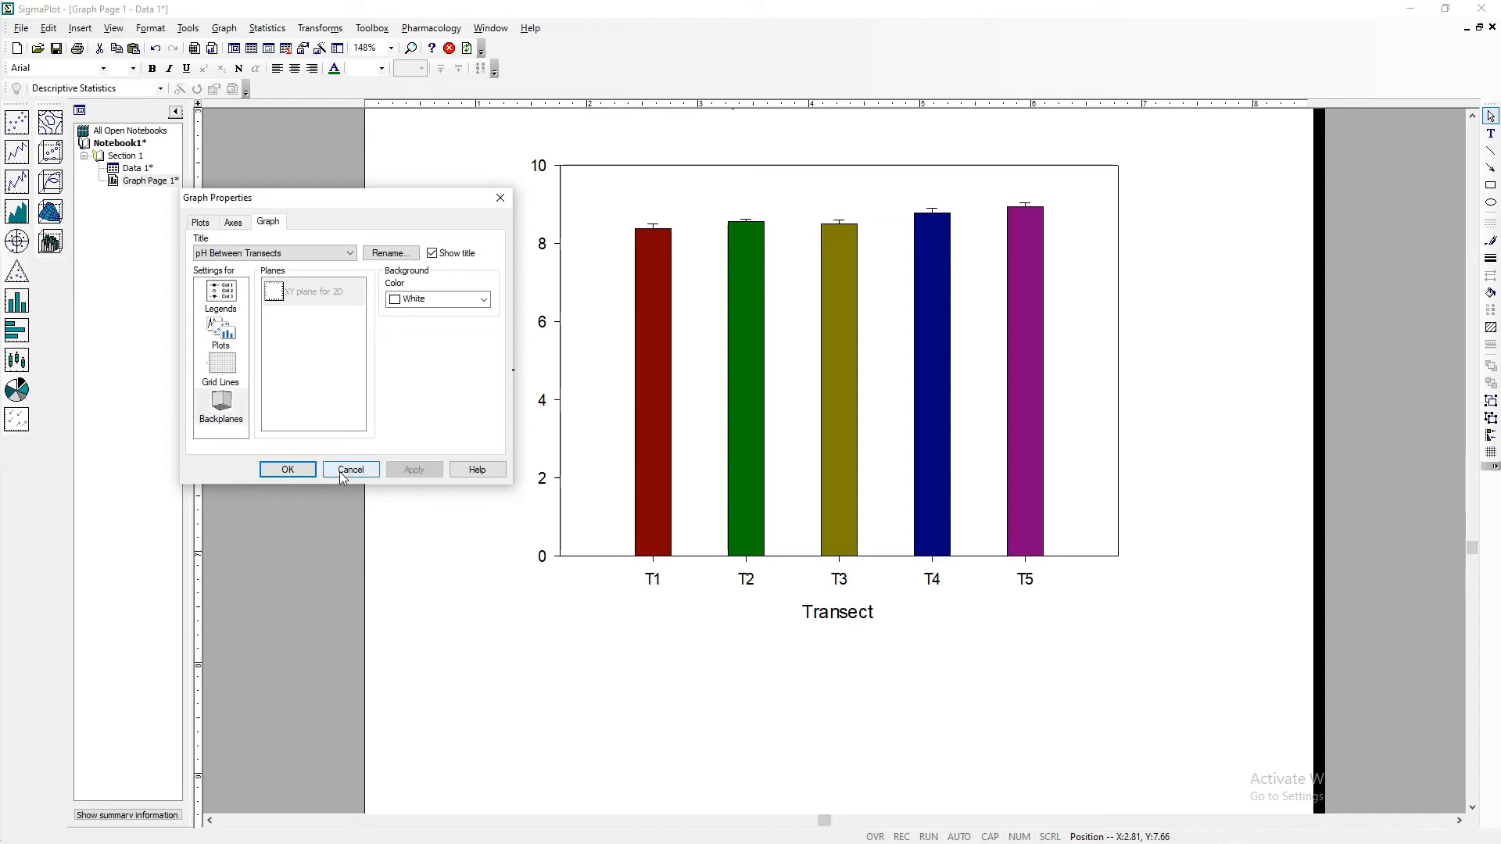
click(288, 469)
drag(1227, 219, 1226, 340)
scroll(1226, 341, up, 2)
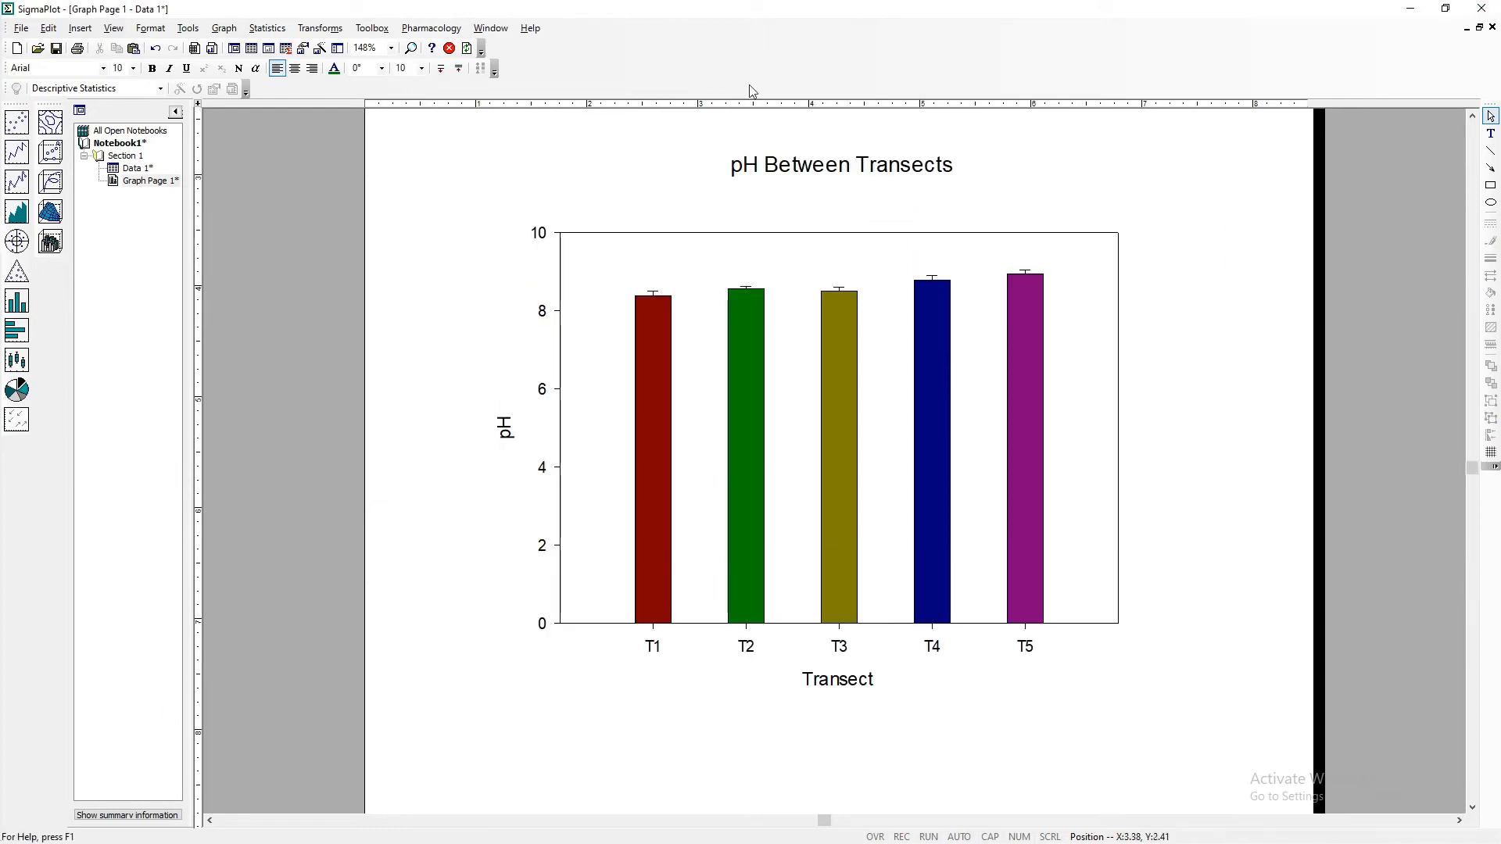
- Add a new empty worksheet to Notebook1
right_click(137, 226)
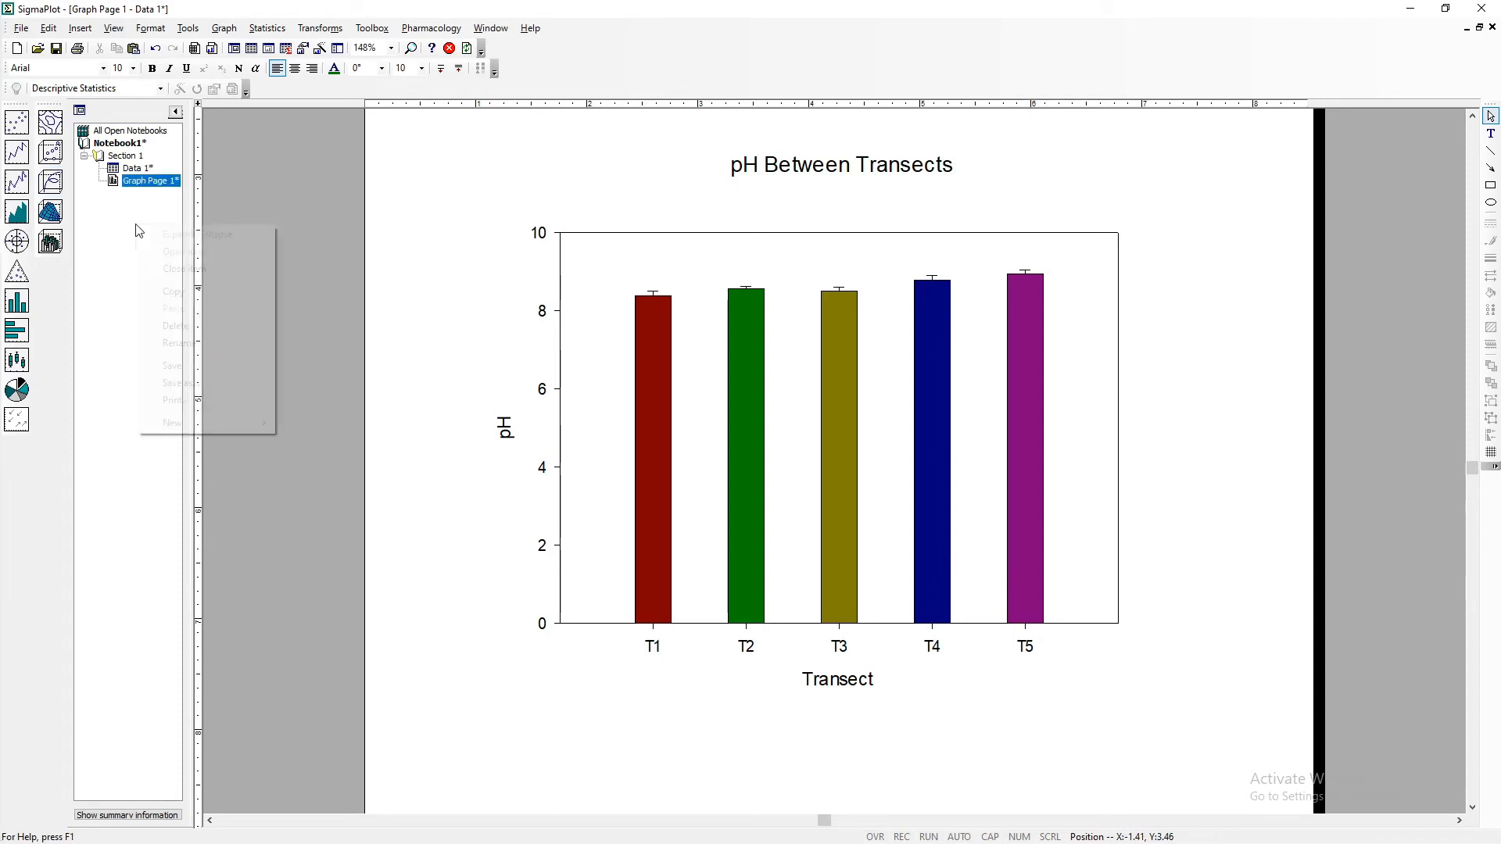
click(182, 293)
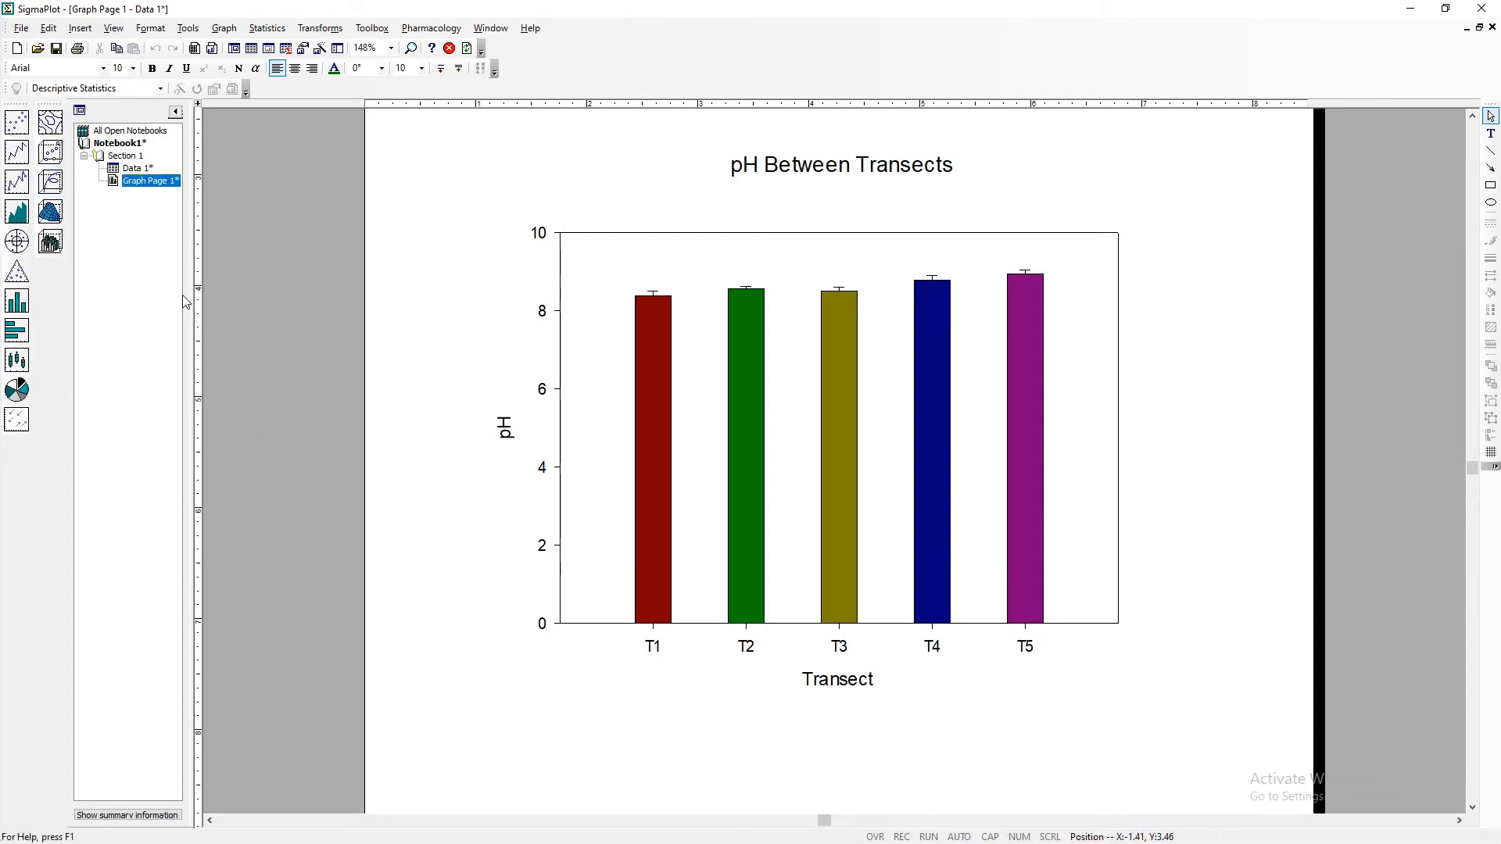
right_click(100, 237)
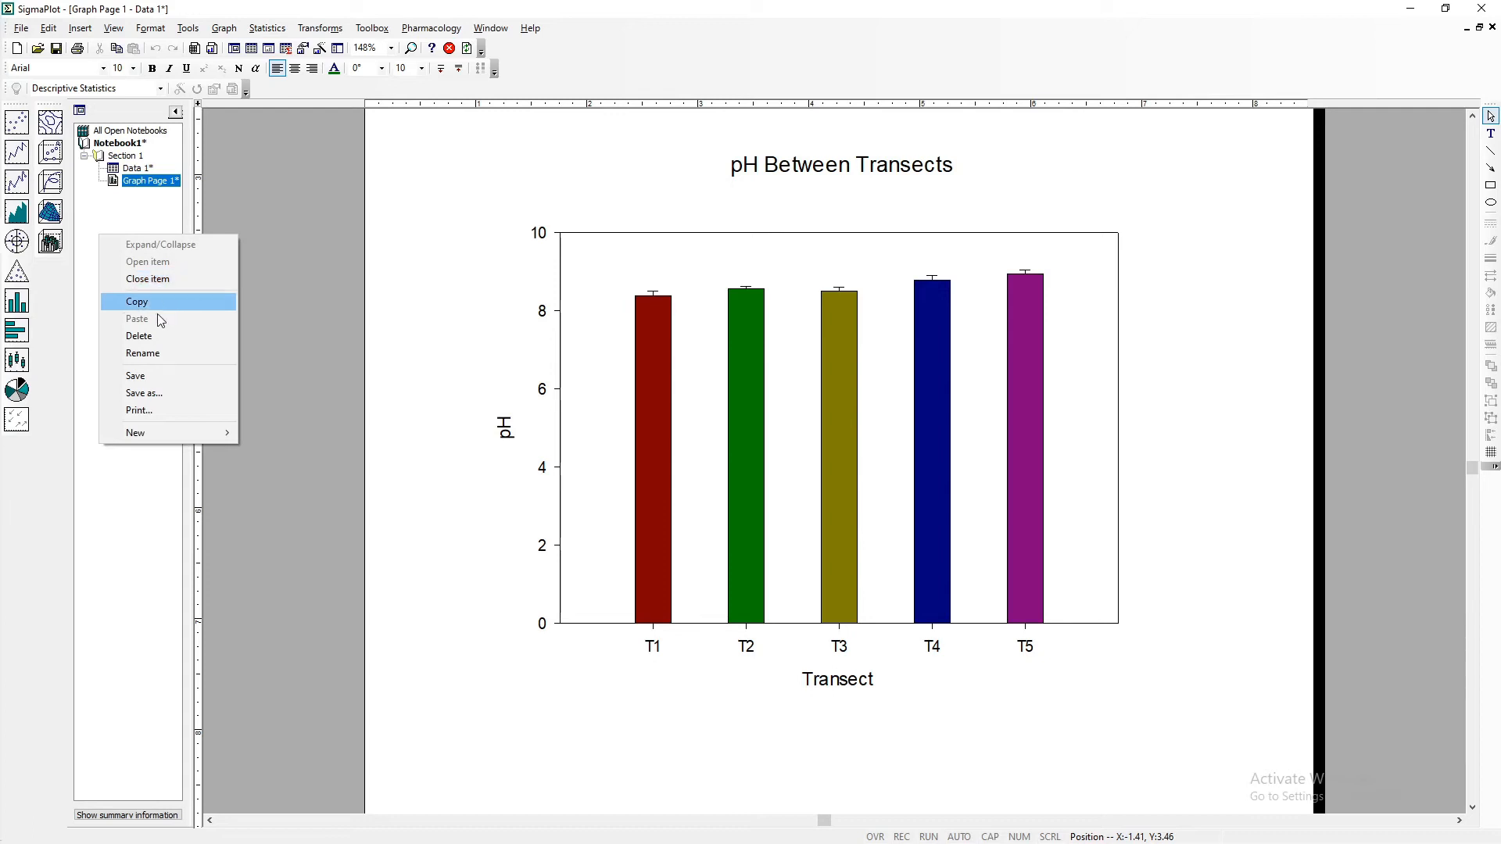
mouse_move(173, 431)
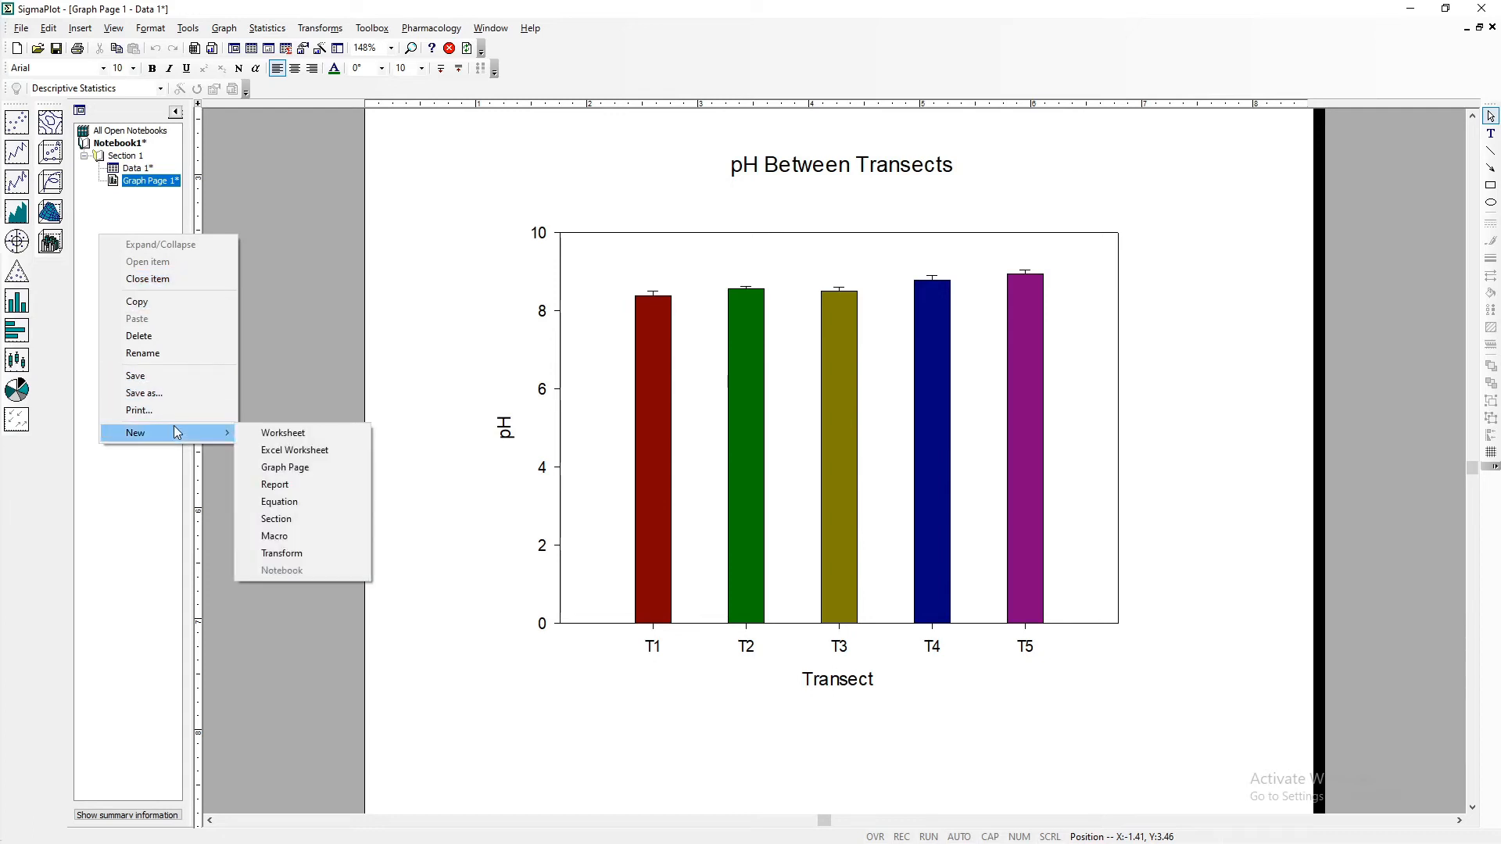
click(281, 428)
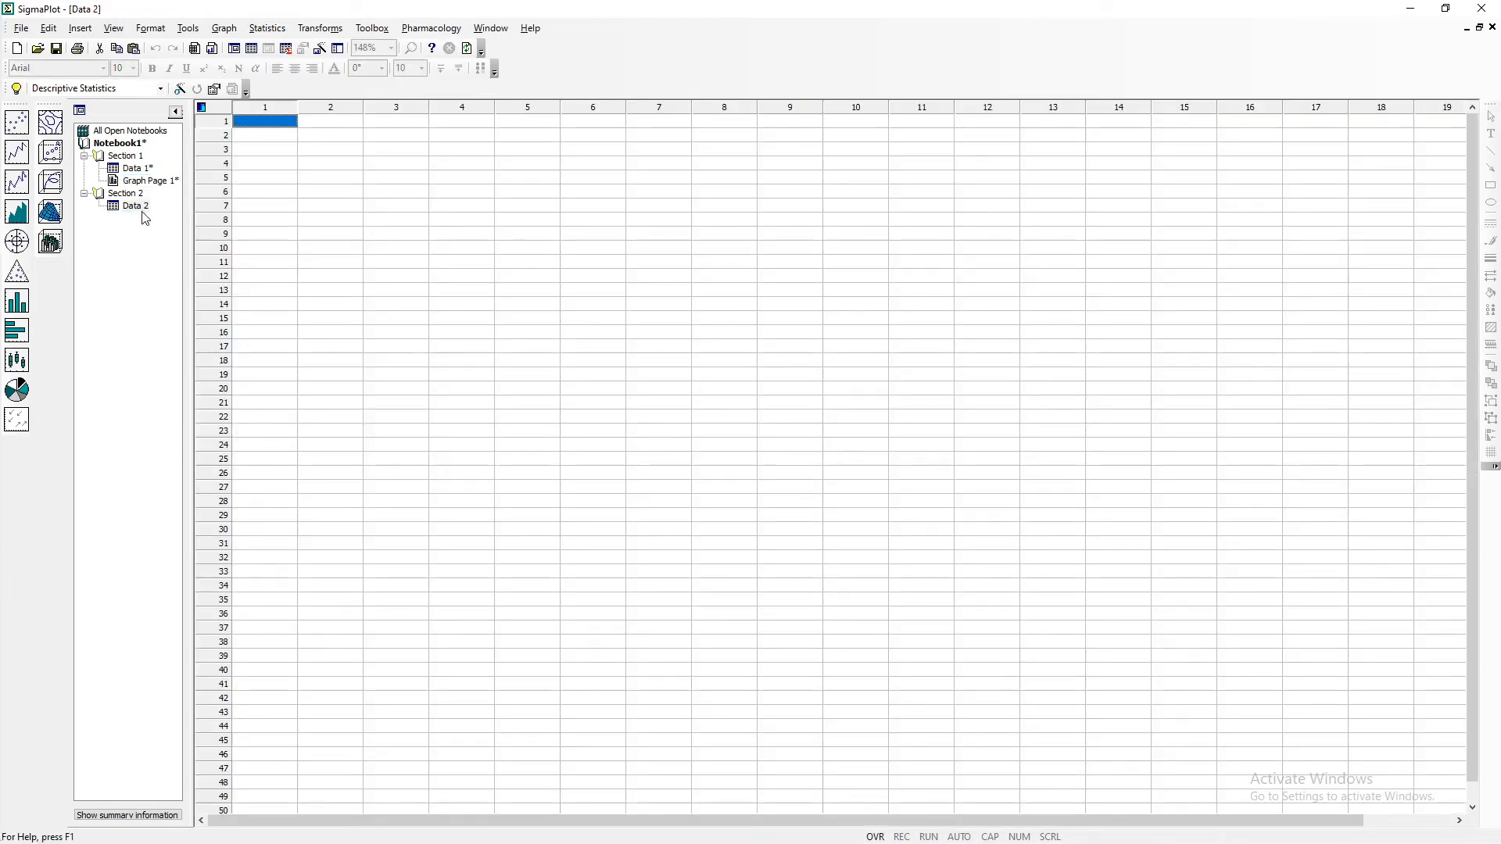
- Switch to Excel and copy the Date, Species Richness and Nitrates (ppm) columns from the Time Series Data sheet
key(alt+Tab)
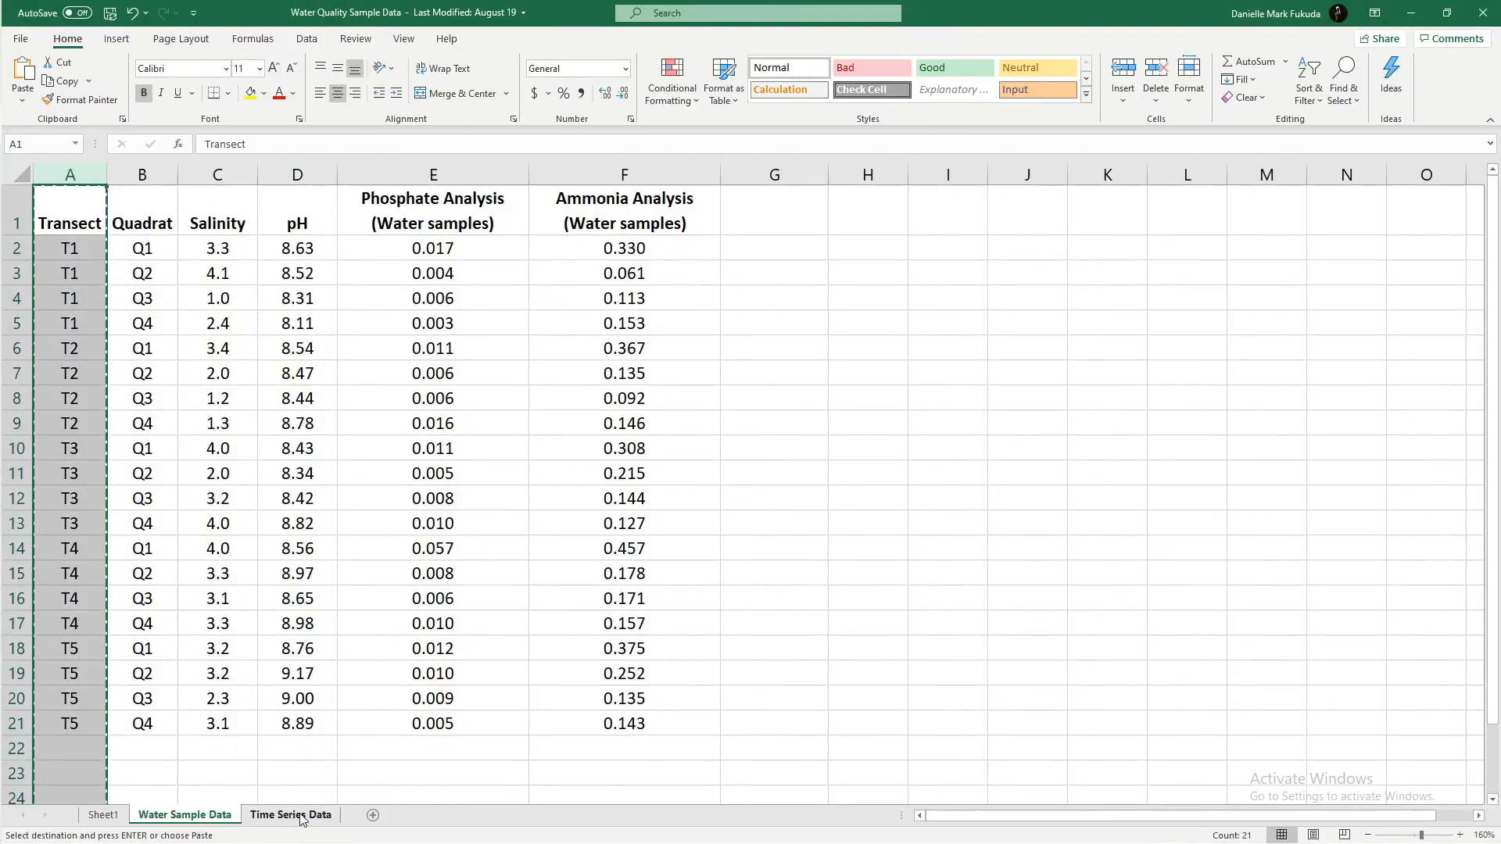
click(301, 815)
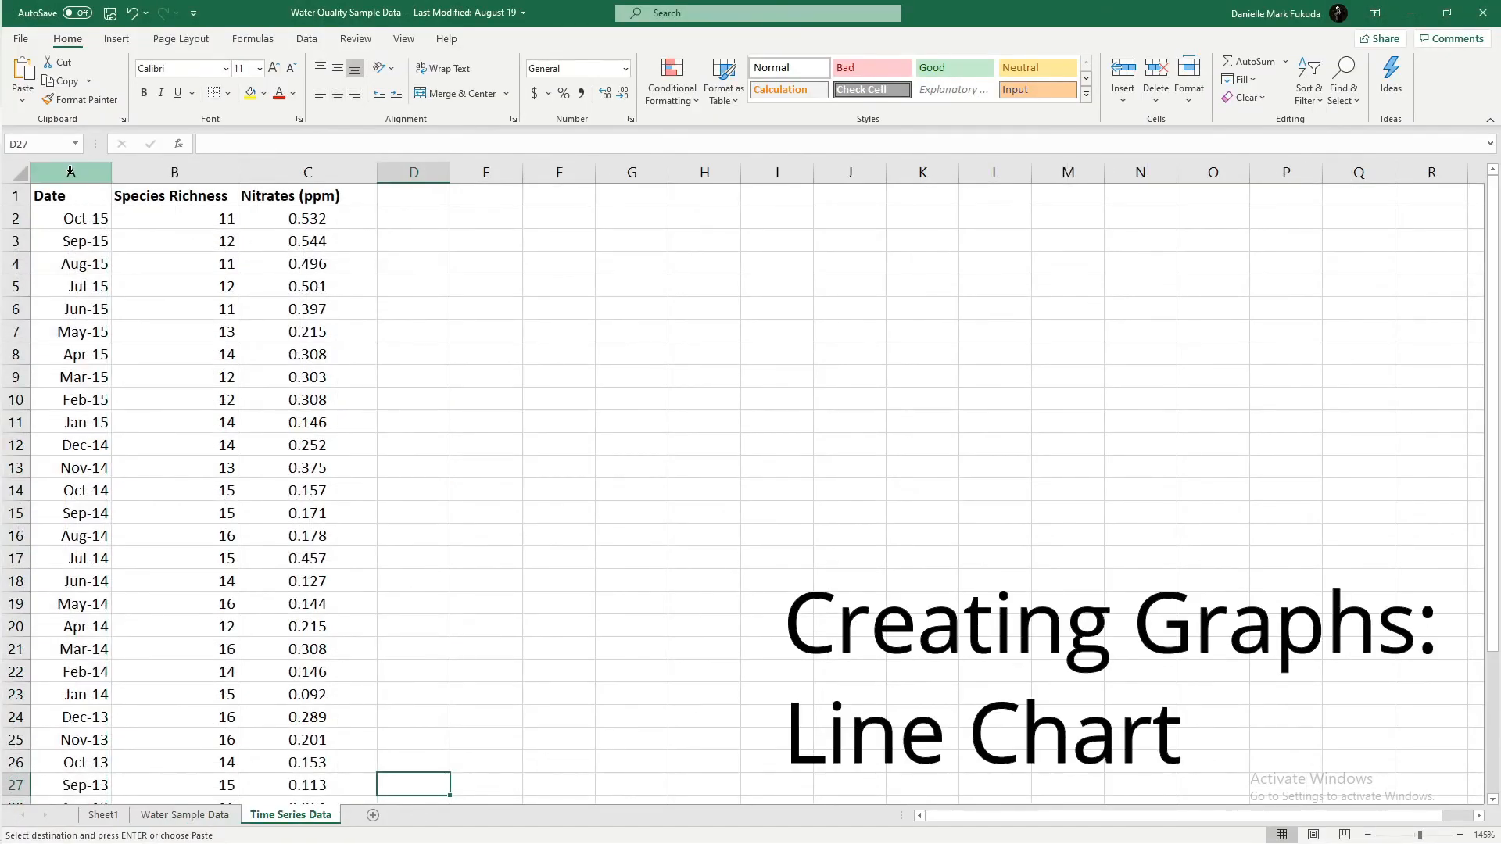
drag(70, 171, 289, 173)
right_click(292, 164)
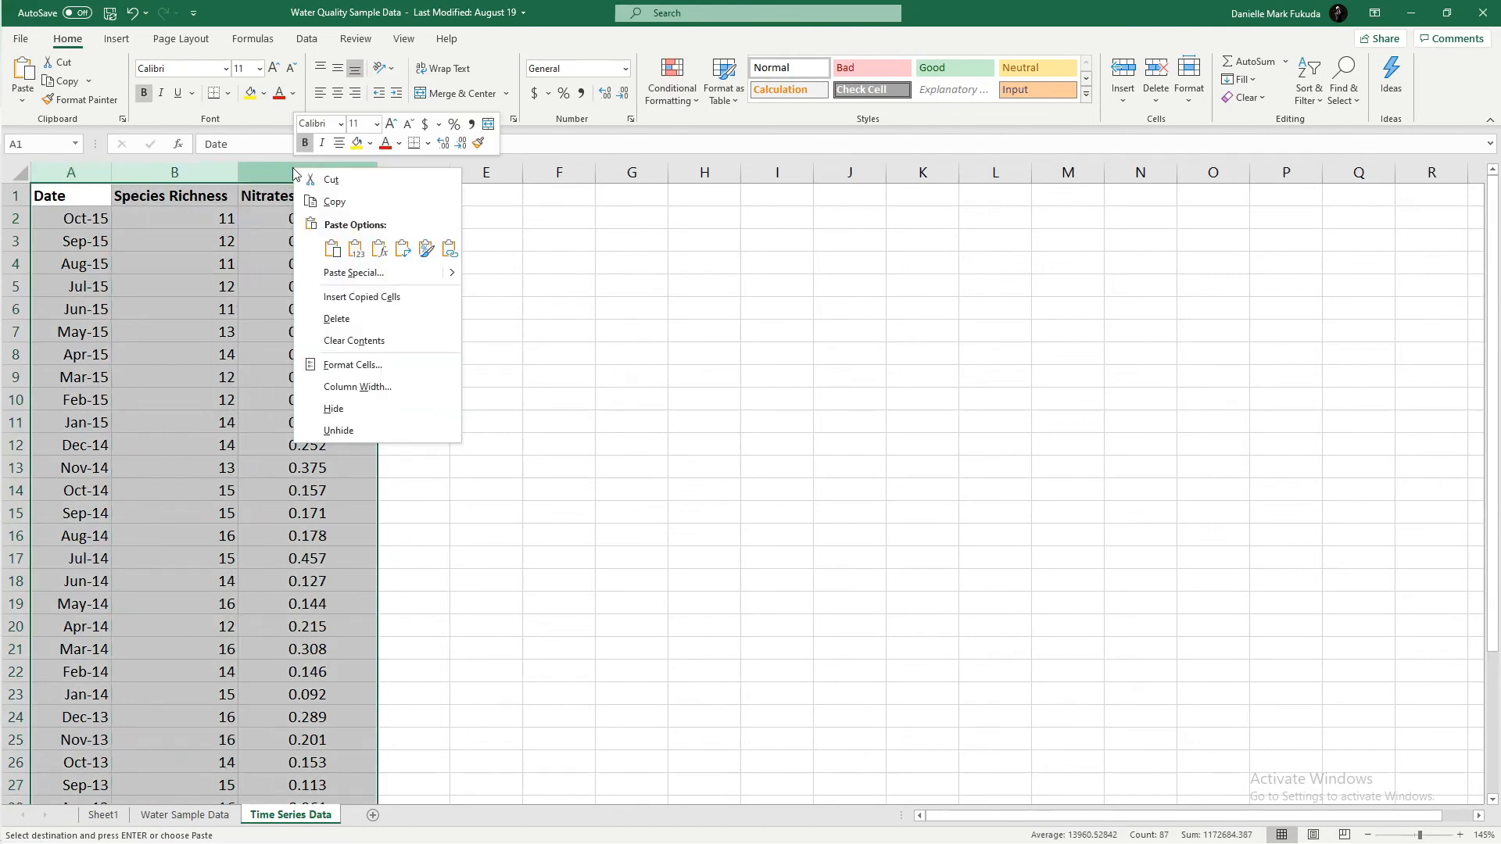
click(348, 205)
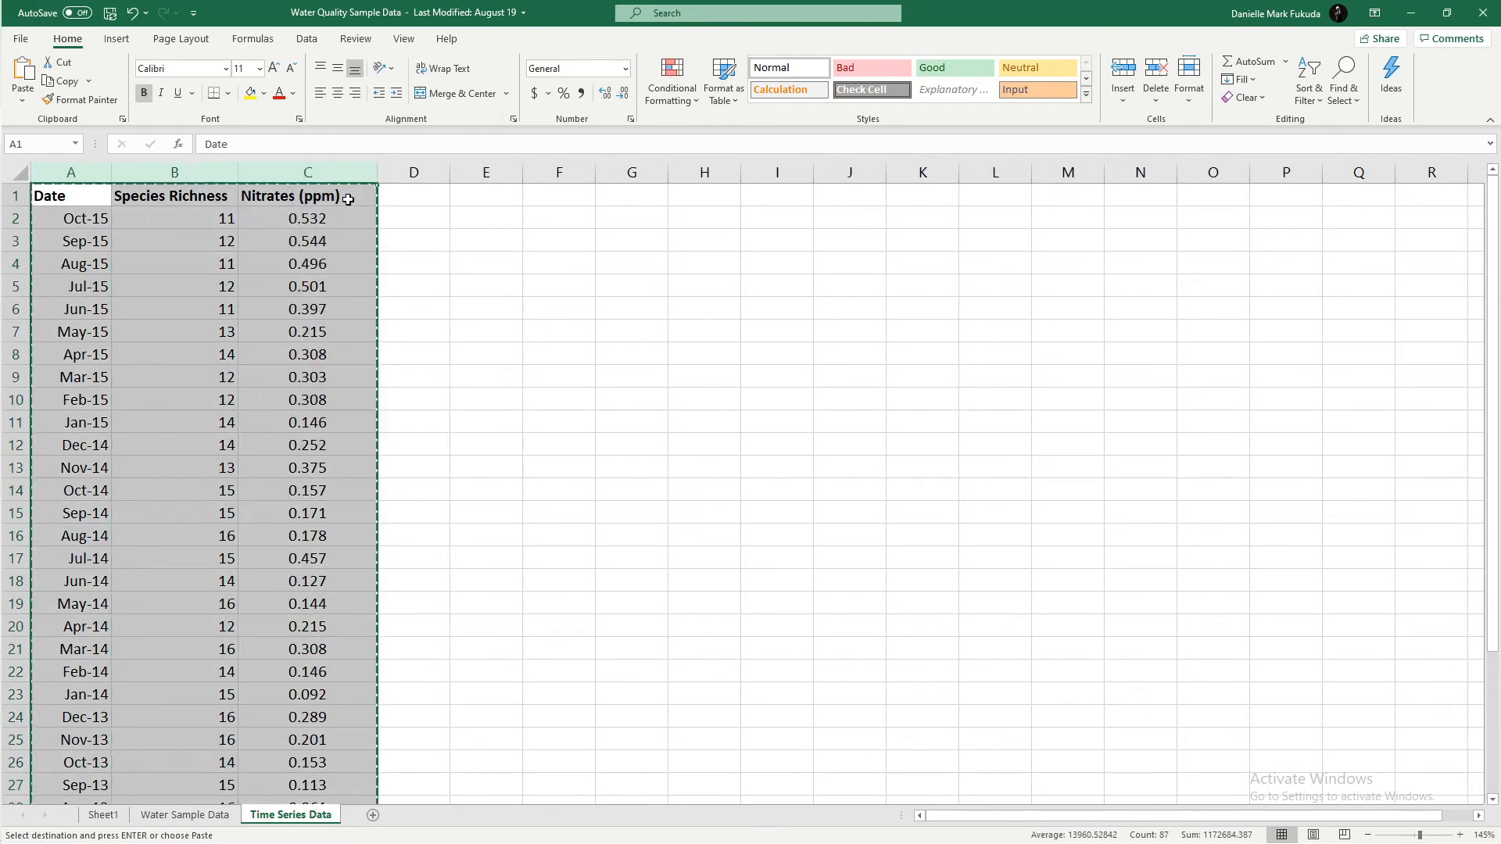
- Switch to SigmaPlot and paste the copied columns into the Data 2 worksheet, starting at column 1, row 1
key(alt+Tab)
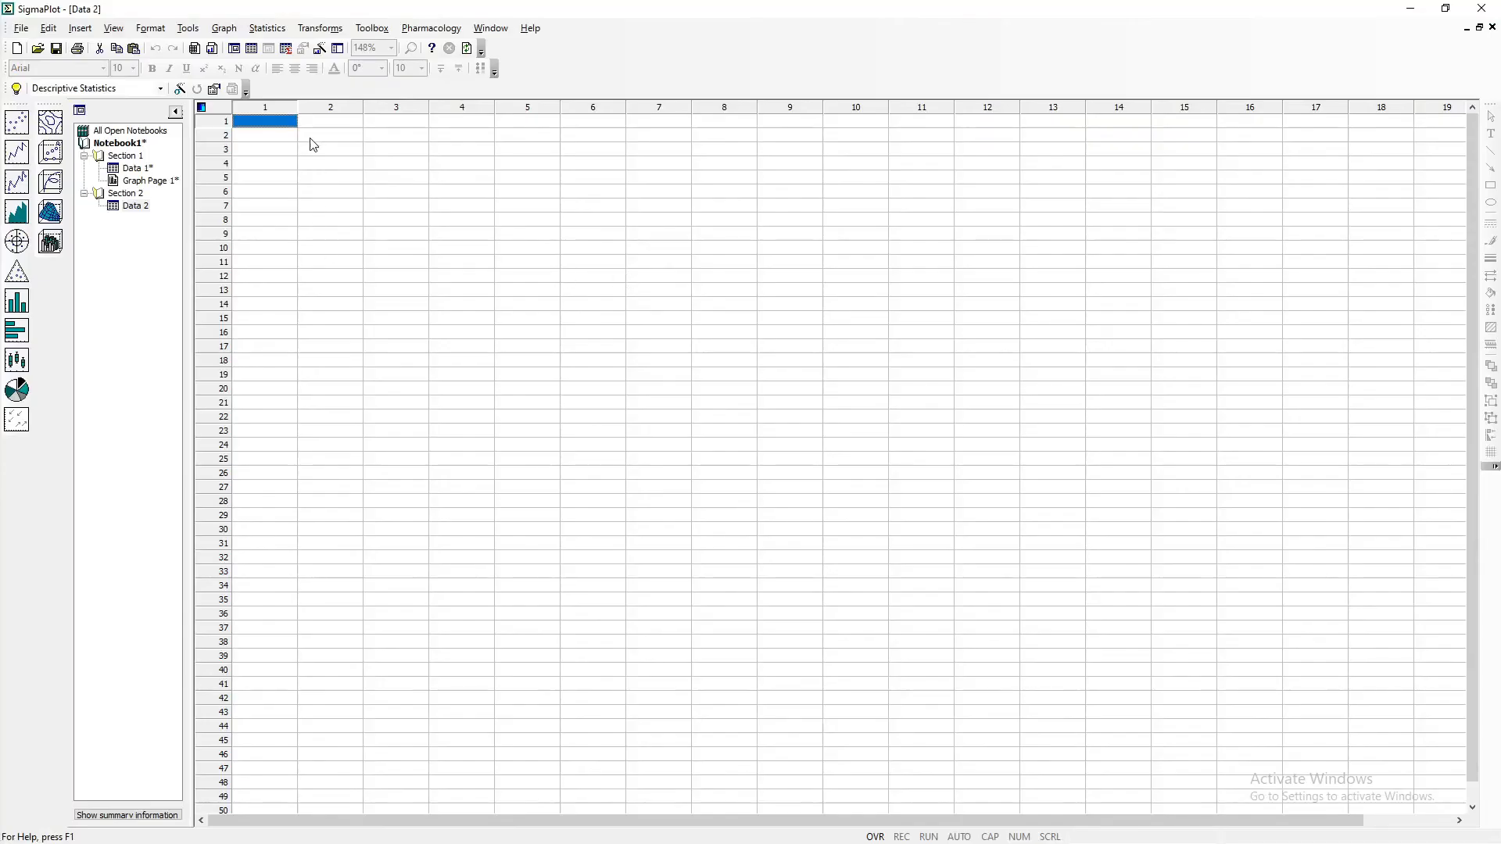
right_click(271, 122)
click(338, 165)
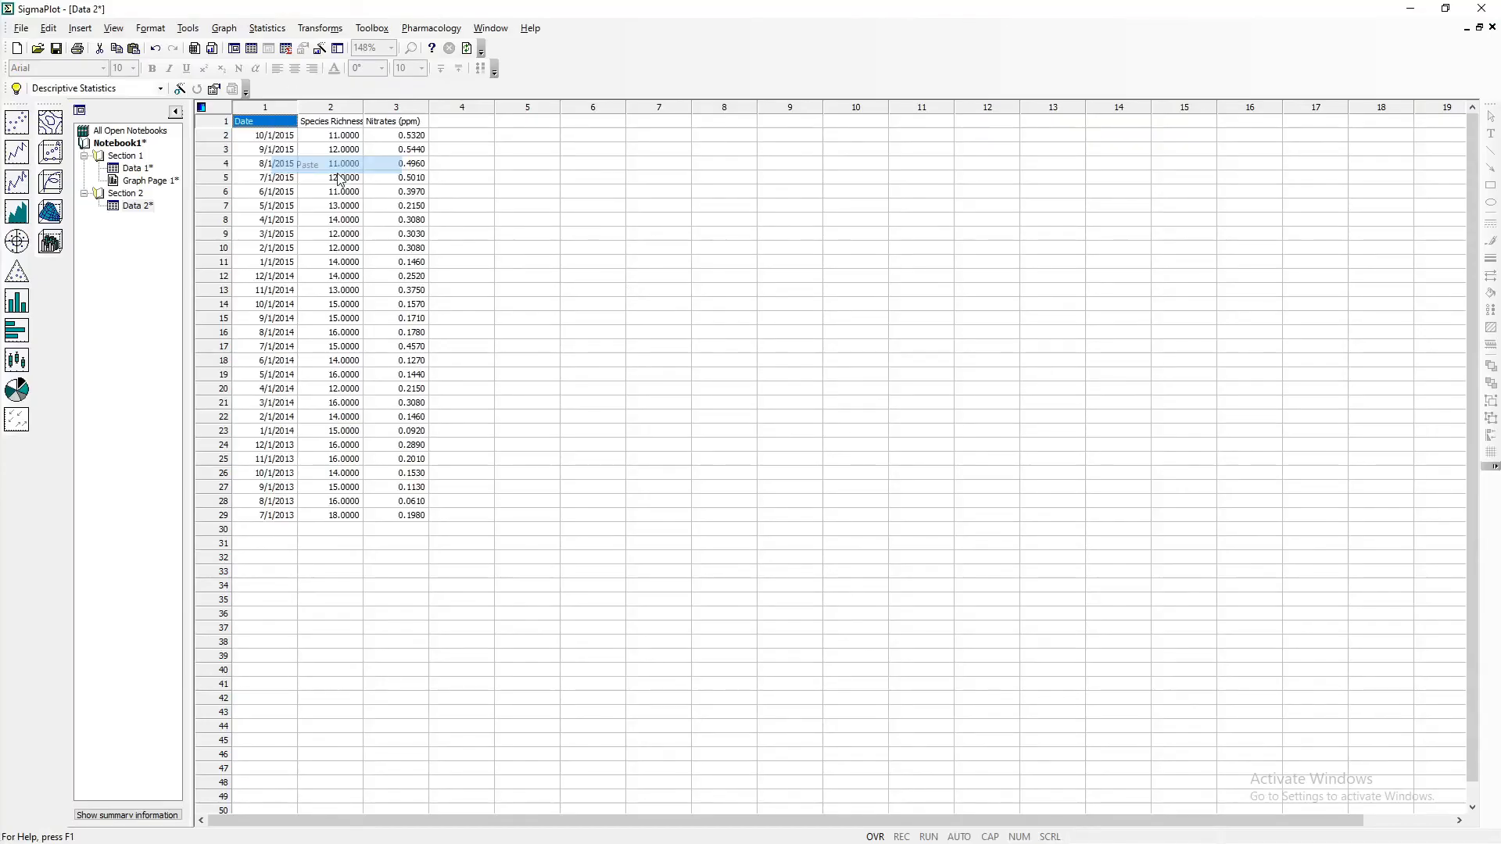
- Promote row 1 to column titles for columns 1, 2 and 3 of Data 2, deleting the promoted cells
click(273, 107)
right_click(274, 109)
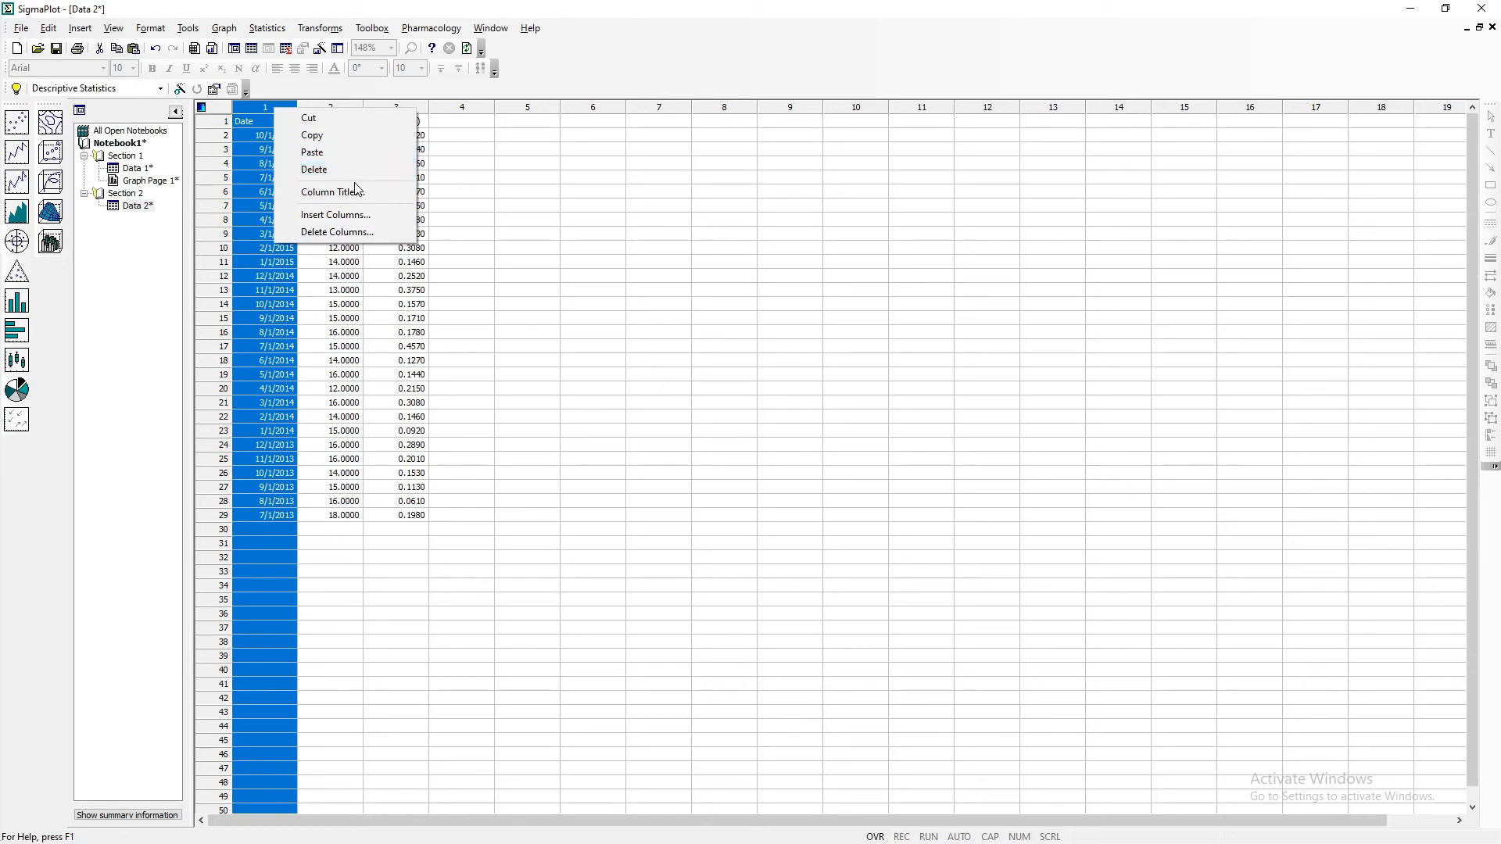
click(333, 193)
click(841, 444)
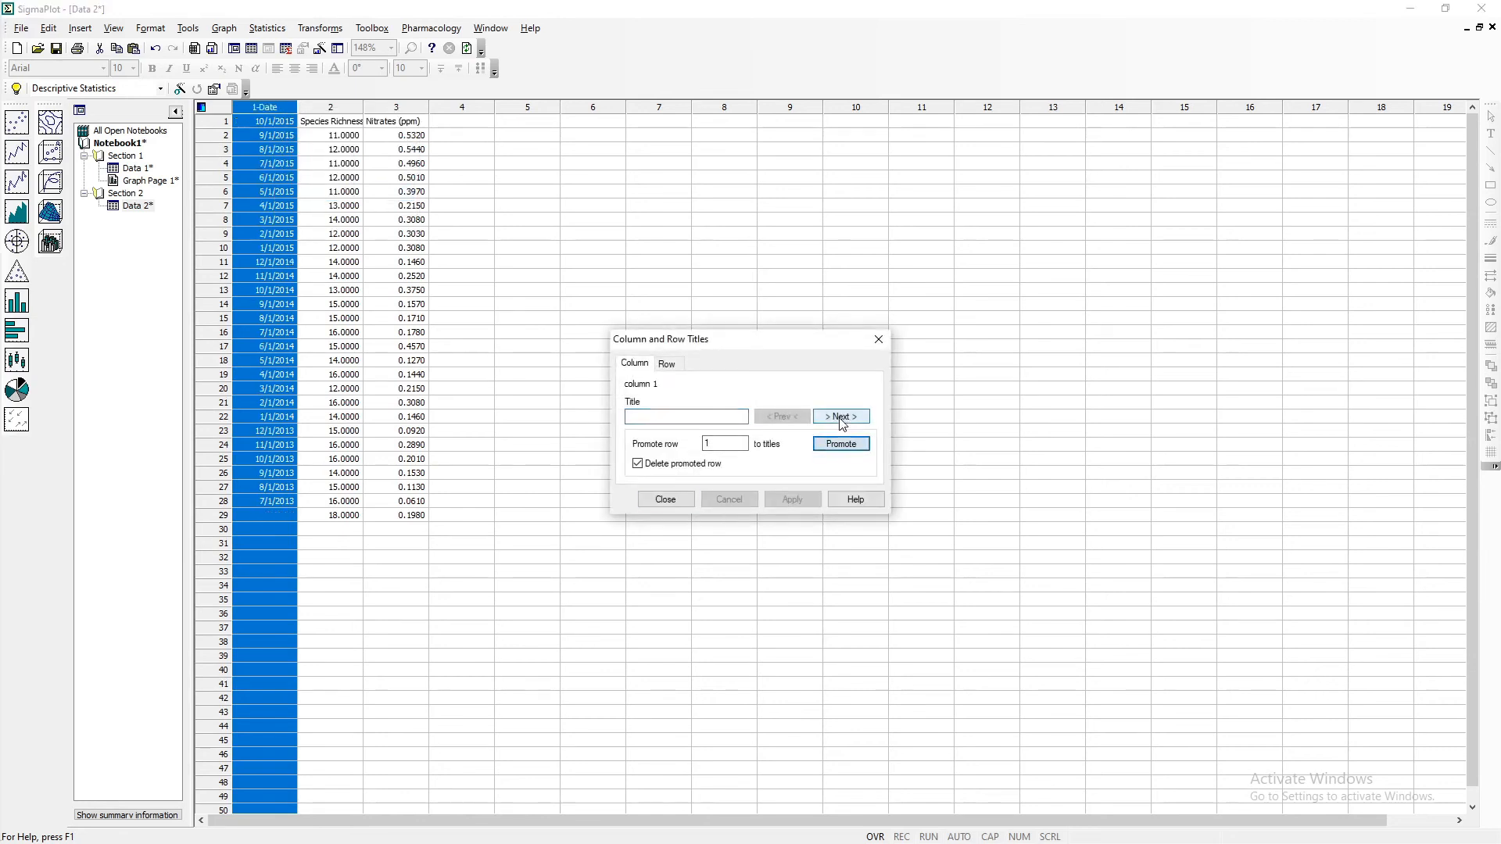
click(841, 417)
click(841, 444)
click(841, 417)
click(841, 444)
click(665, 500)
click(661, 349)
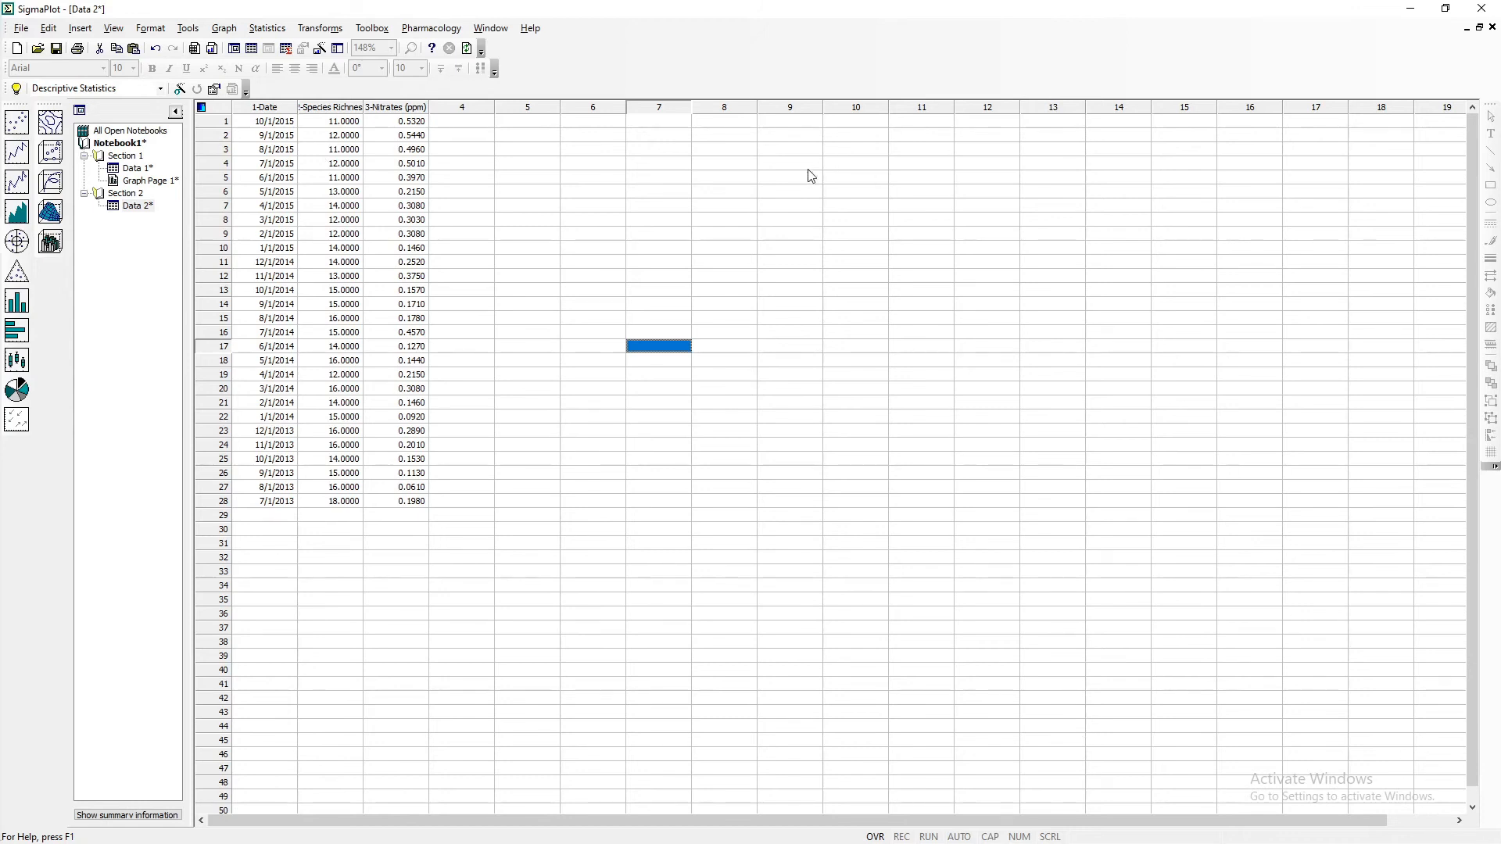
click(490, 194)
click(546, 447)
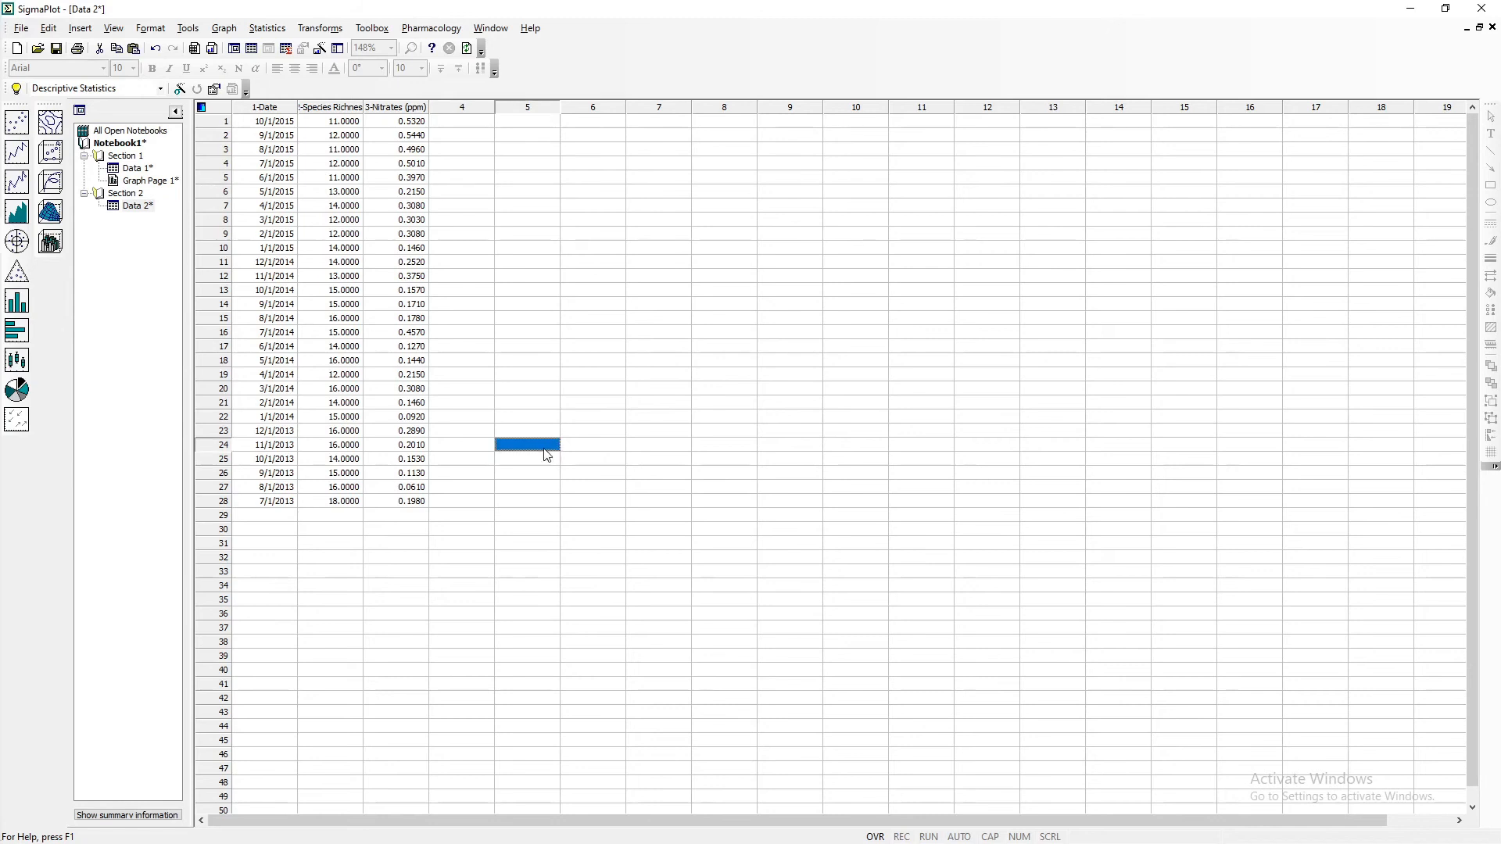
click(487, 503)
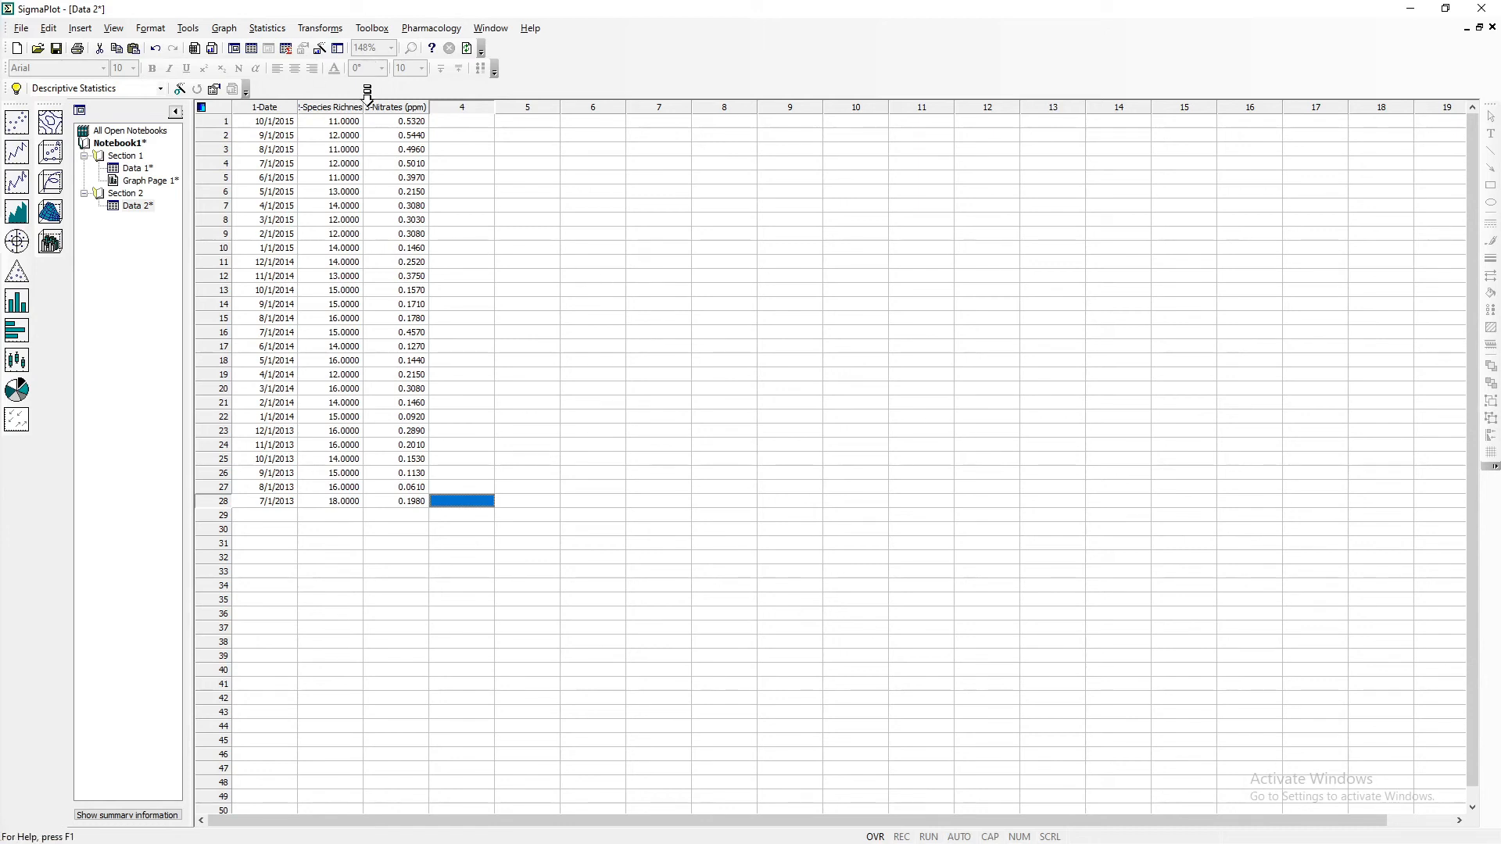
click(471, 295)
- Start creating a graph from Data 2 with Line Plot as the graph type
click(223, 32)
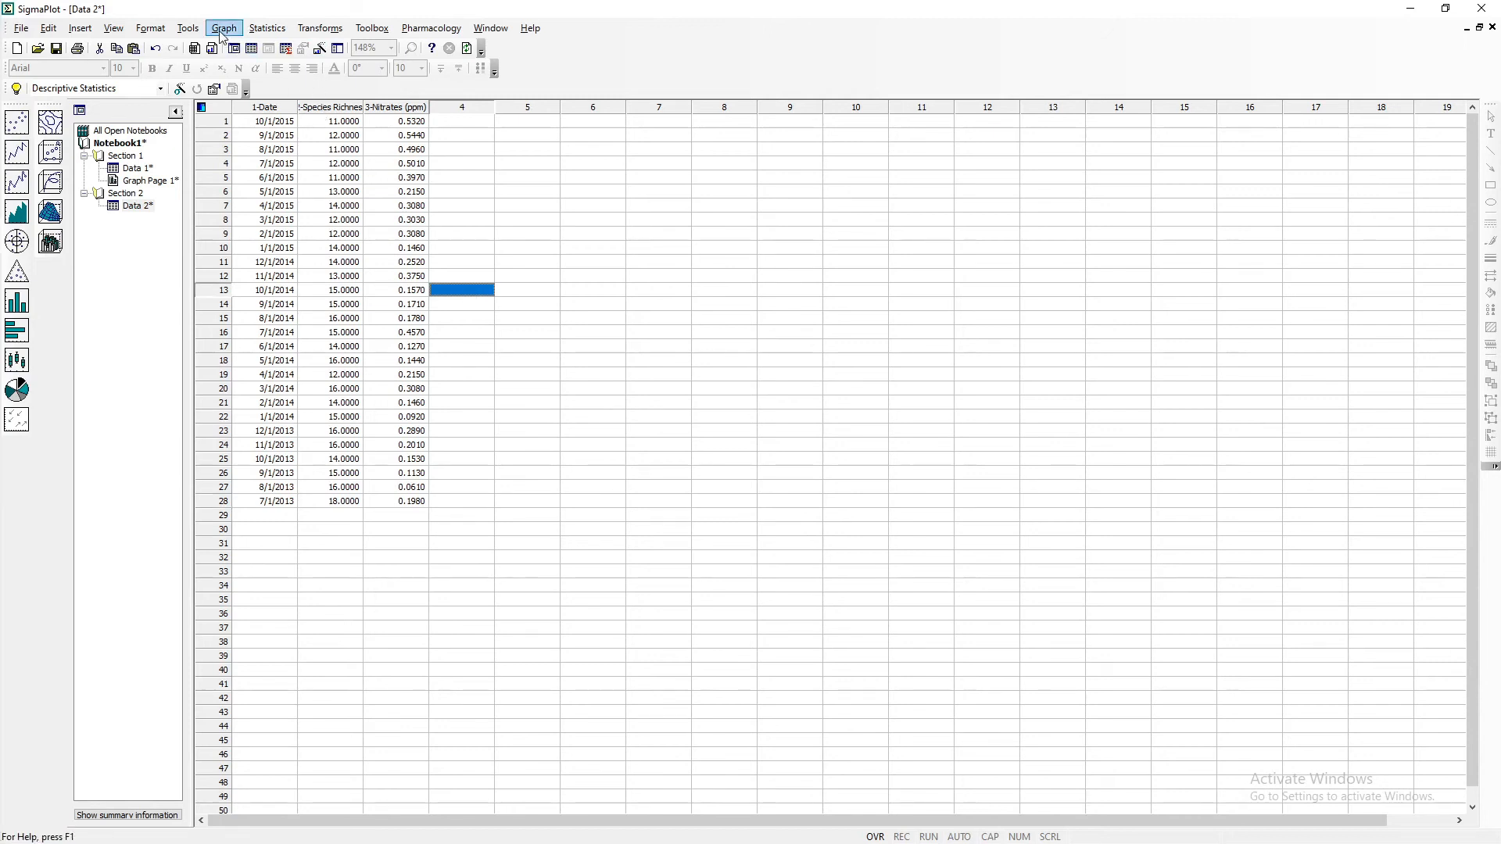
click(263, 46)
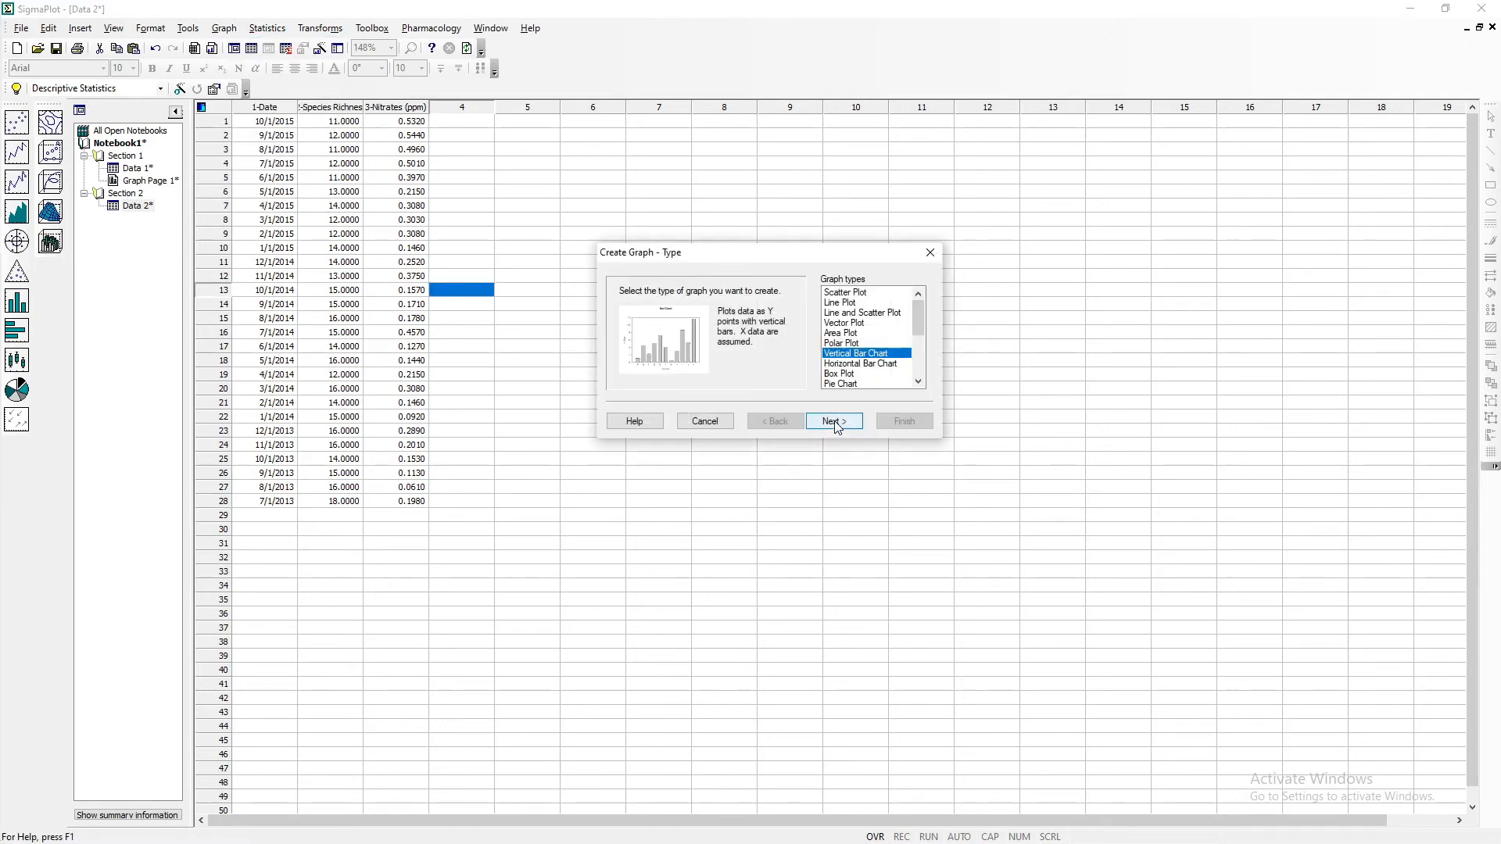
click(859, 305)
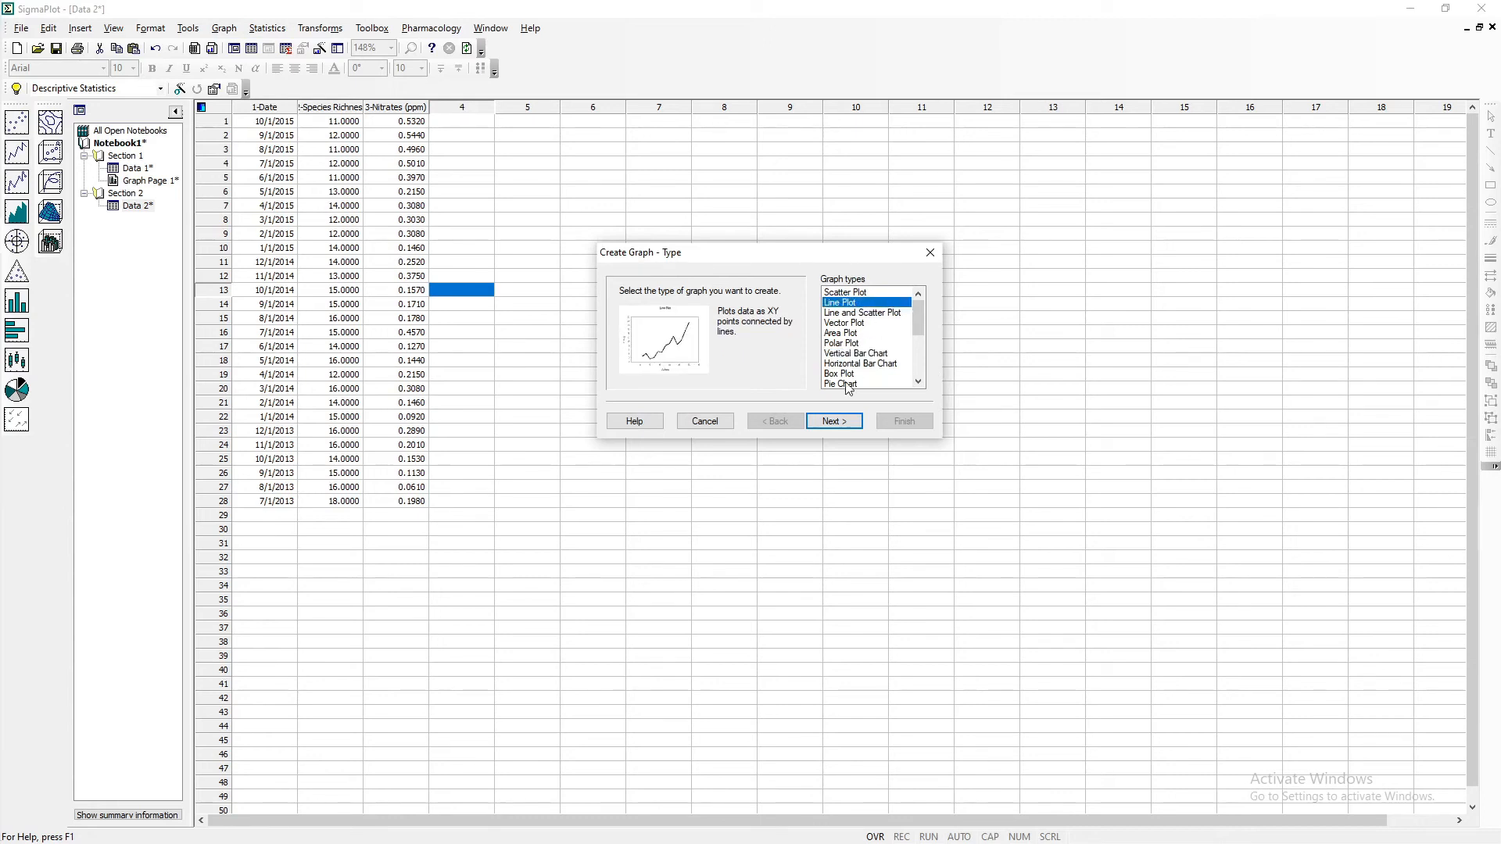
click(834, 421)
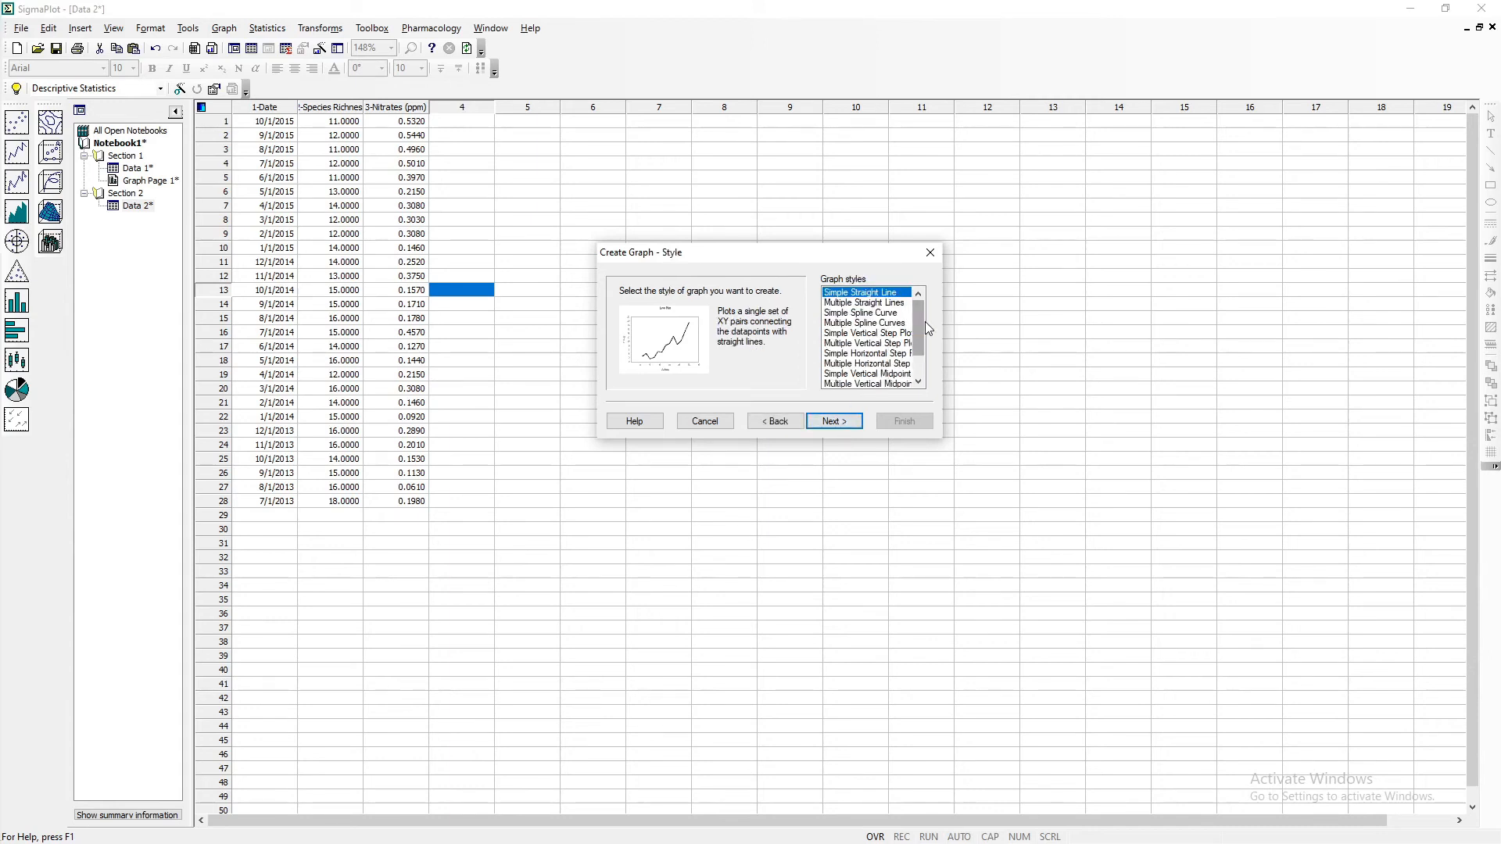
- Examine the previews and descriptions of the available line plot styles, including straight line, spline, step and midpoint variants
drag(868, 258, 824, 208)
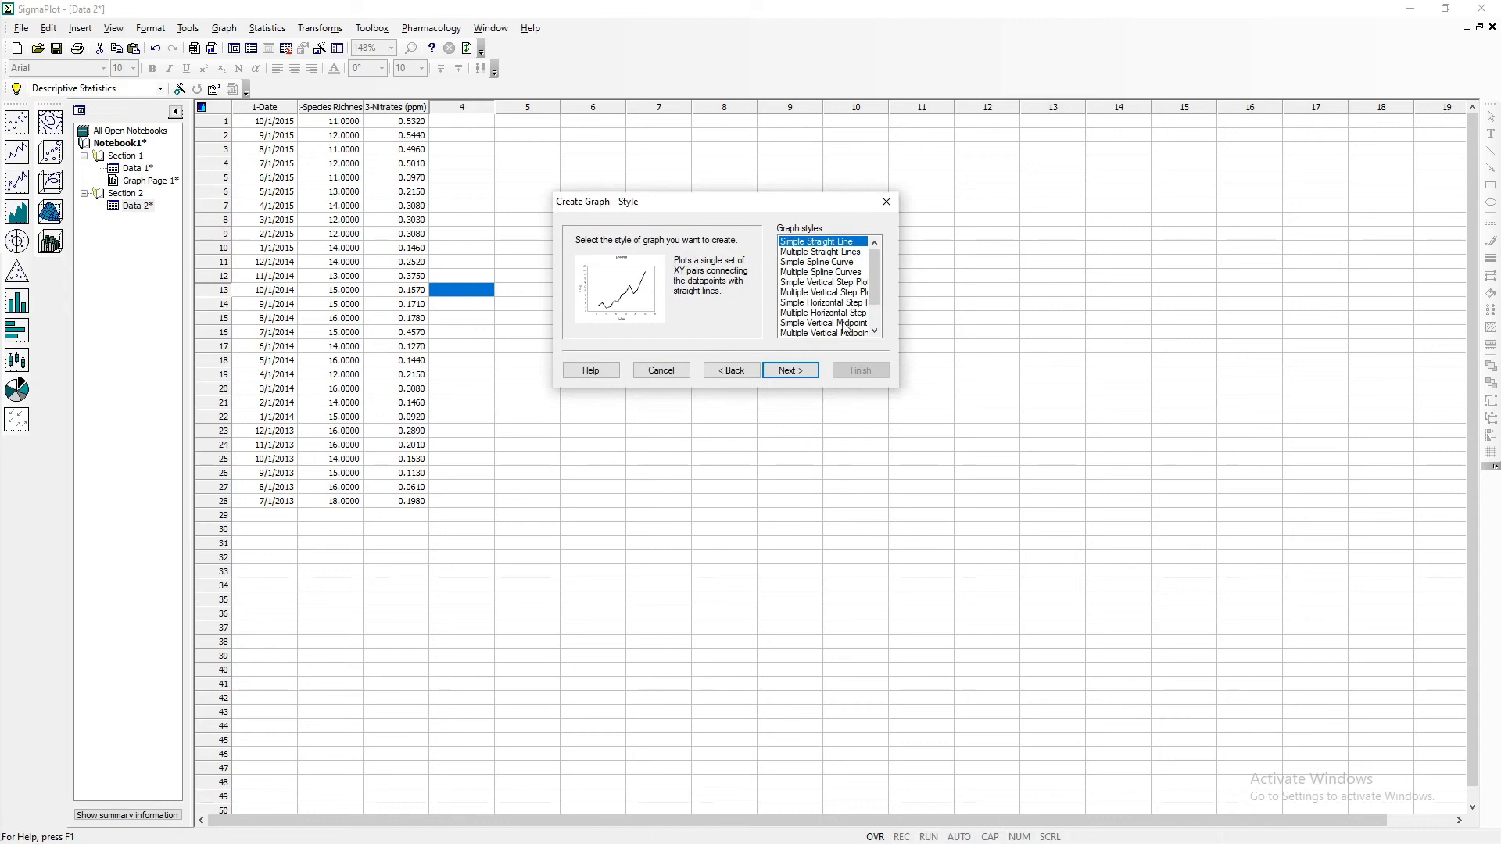
click(834, 254)
key(Down)
key(Down)
key(Down)
key(Down)
key(Down)
key(Down)
key(Down)
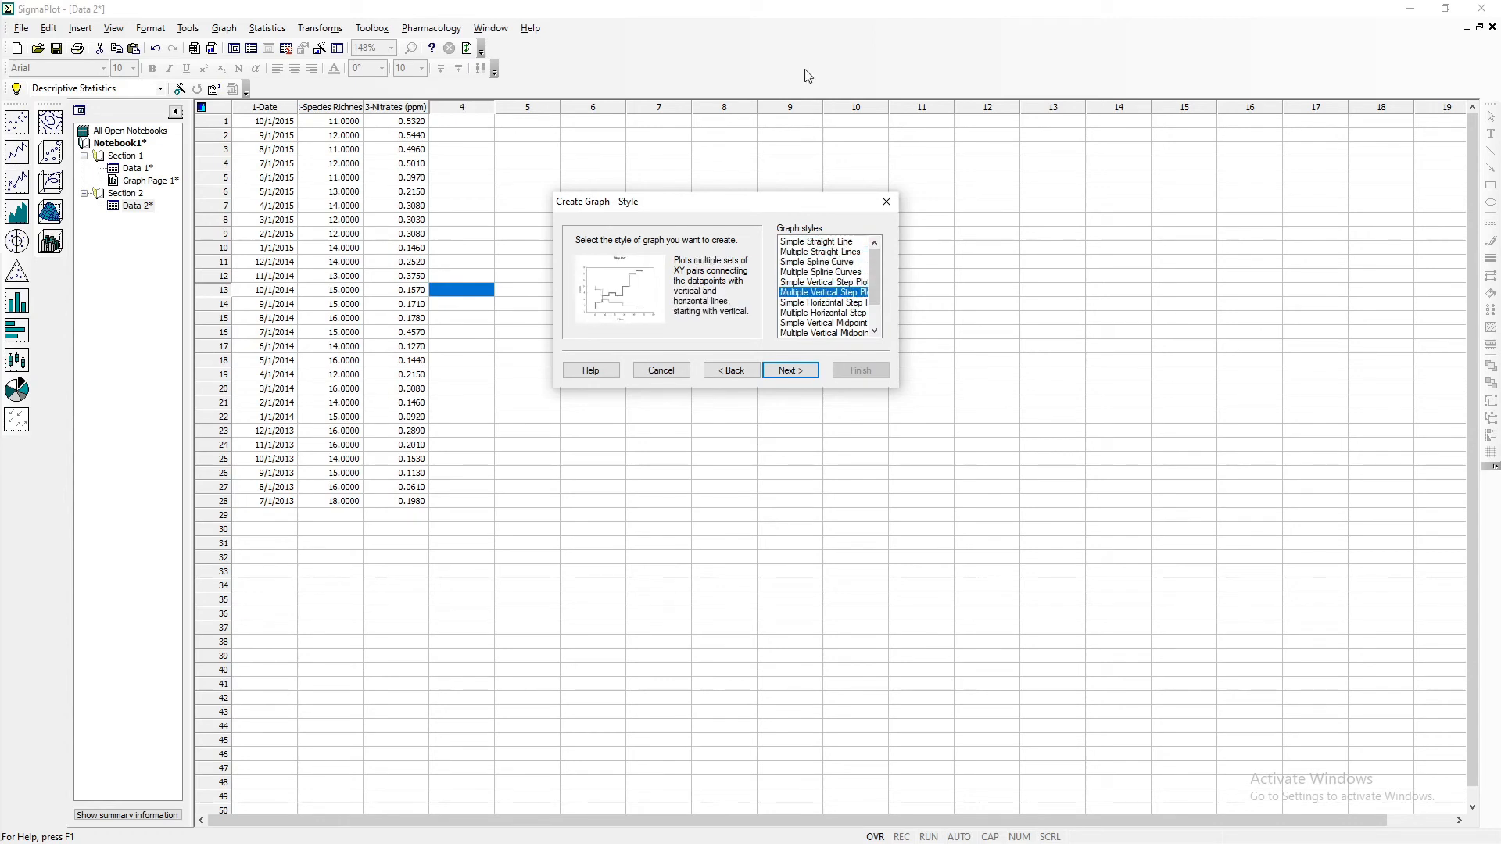
key(Down)
key(Down)
key(Down)
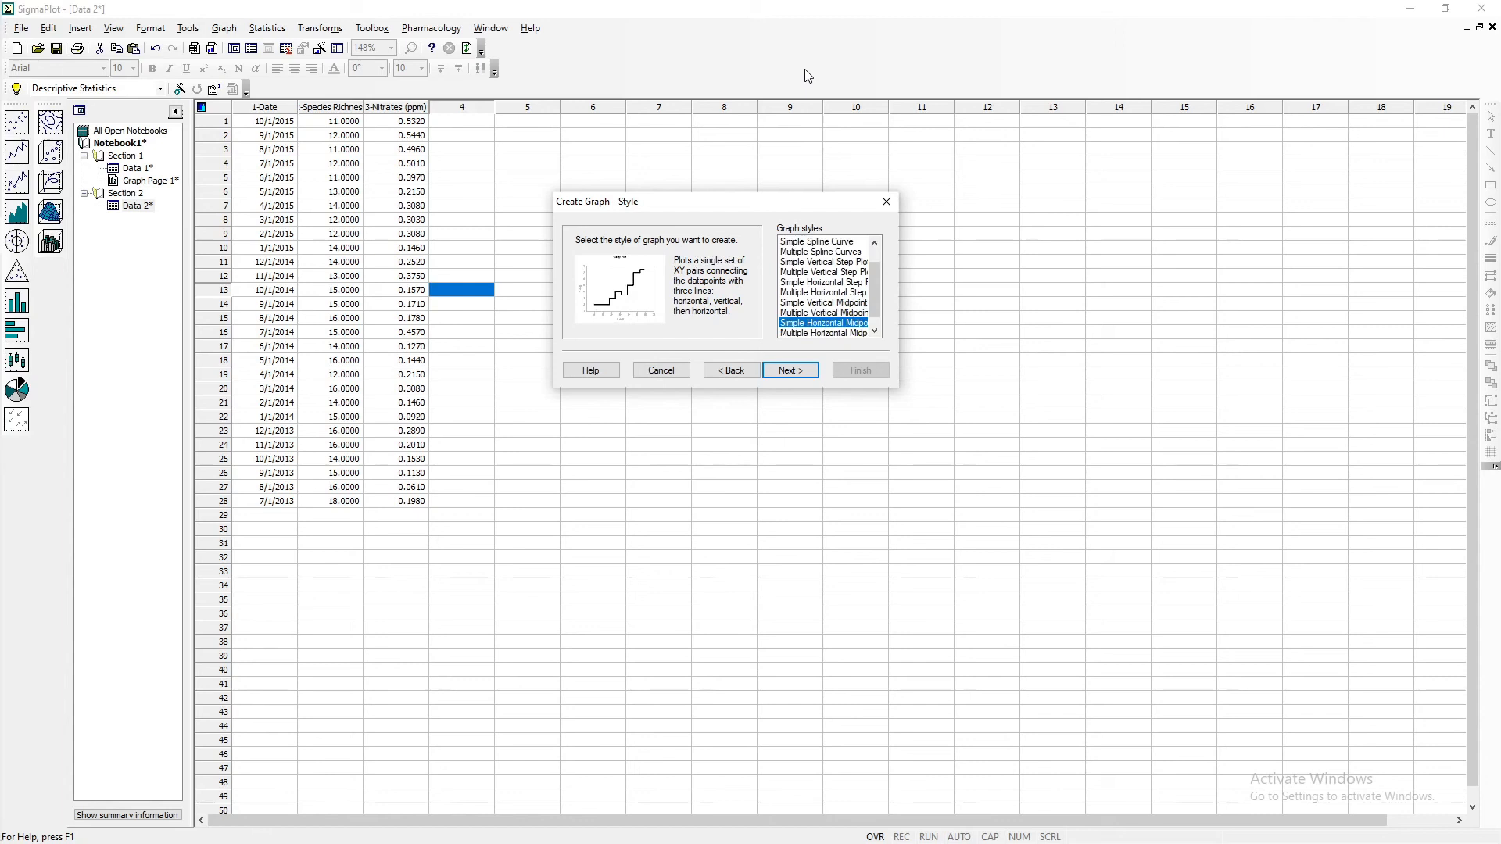
key(Up)
key(Up)
key(Up)
key(Home)
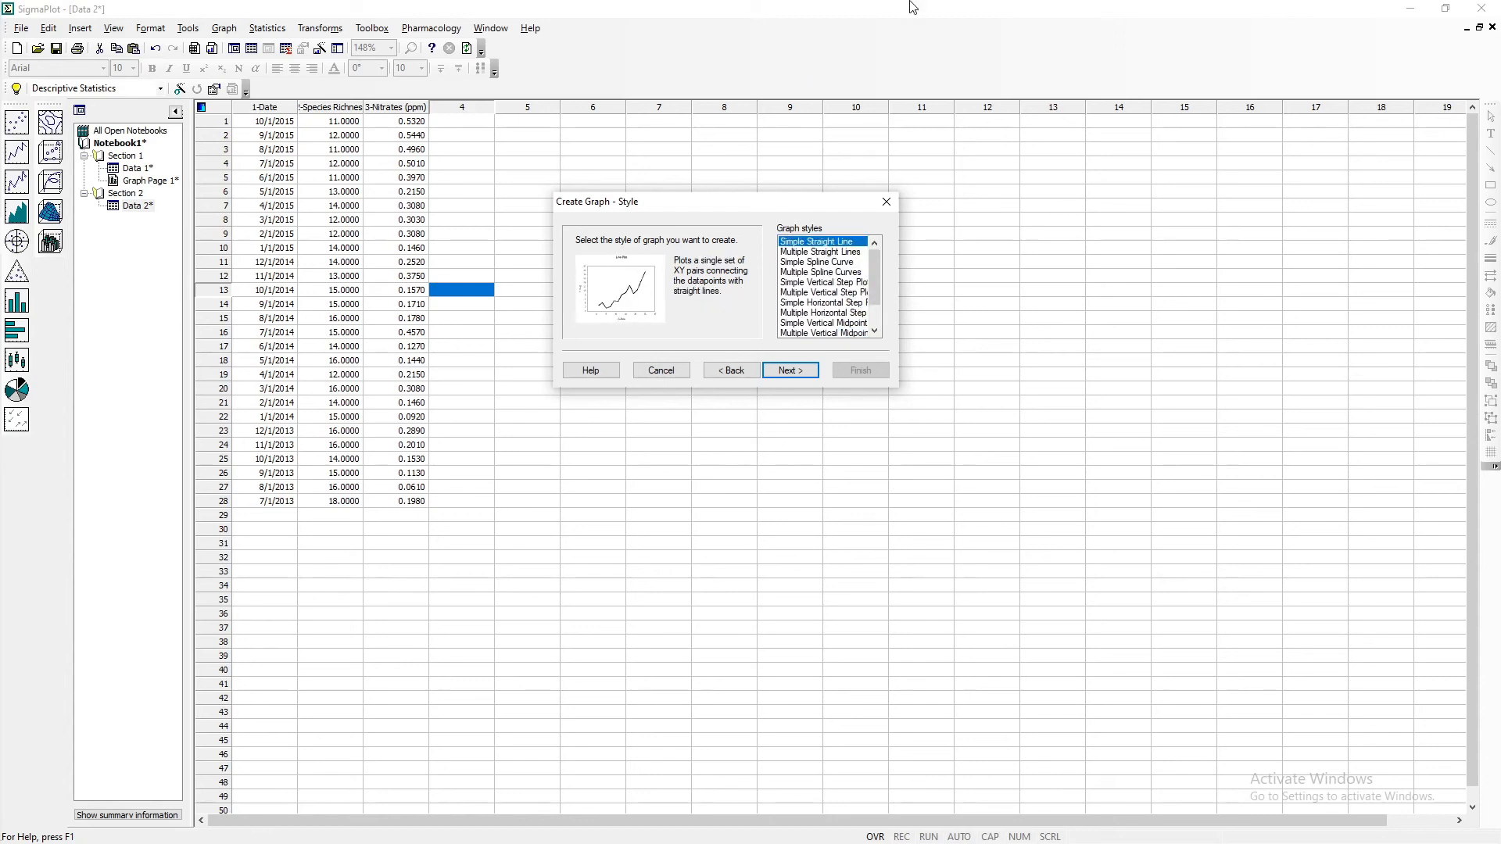
key(Down)
key(Down)
key(Down)
key(Up)
key(Up)
key(Up)
key(Down)
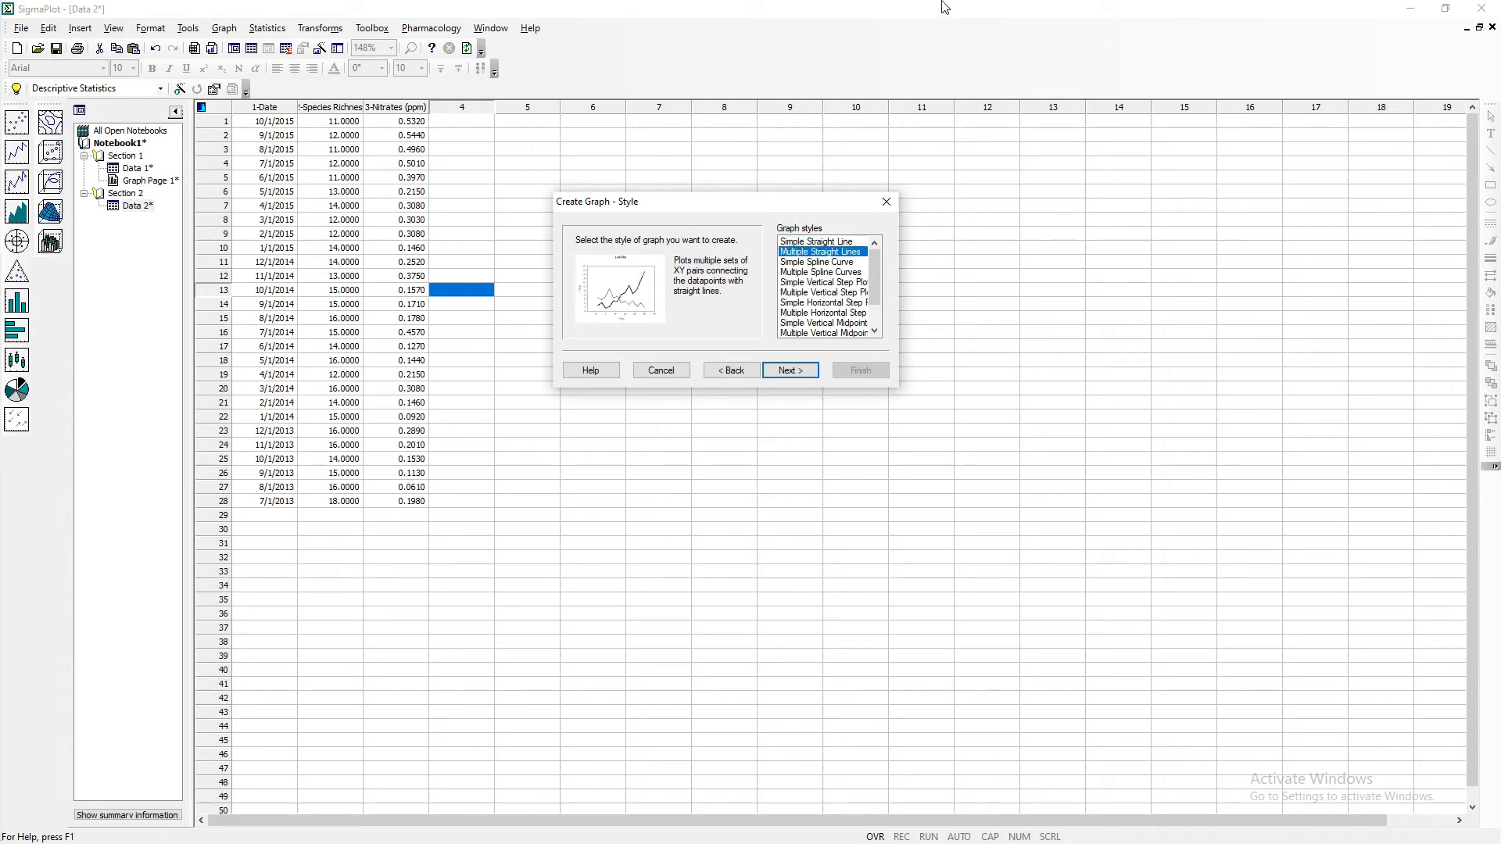
- Choose the Simple Straight Line graph style with the XY Pair data format
key(Up)
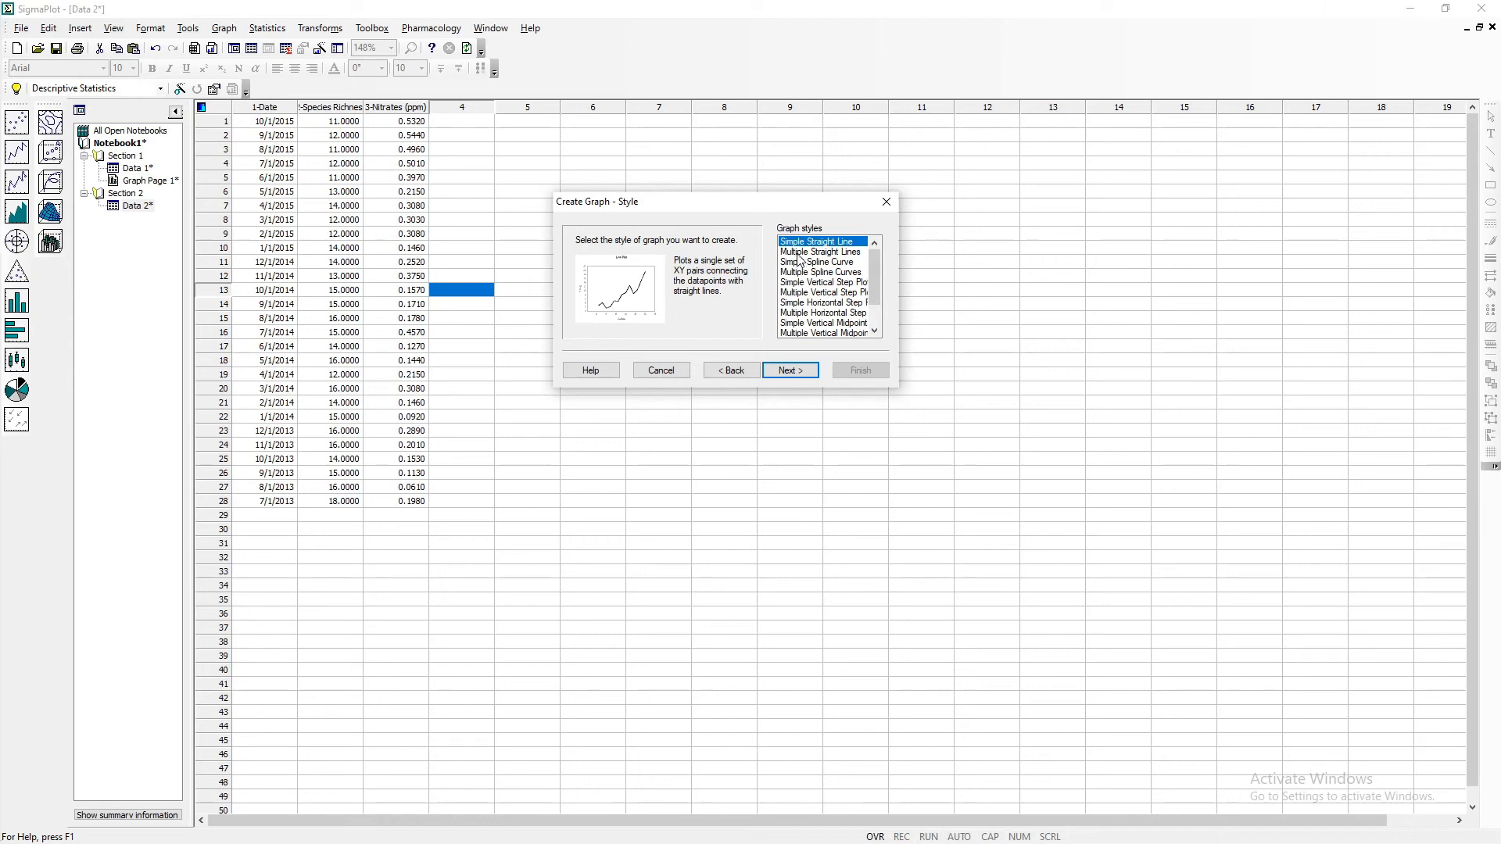
click(788, 372)
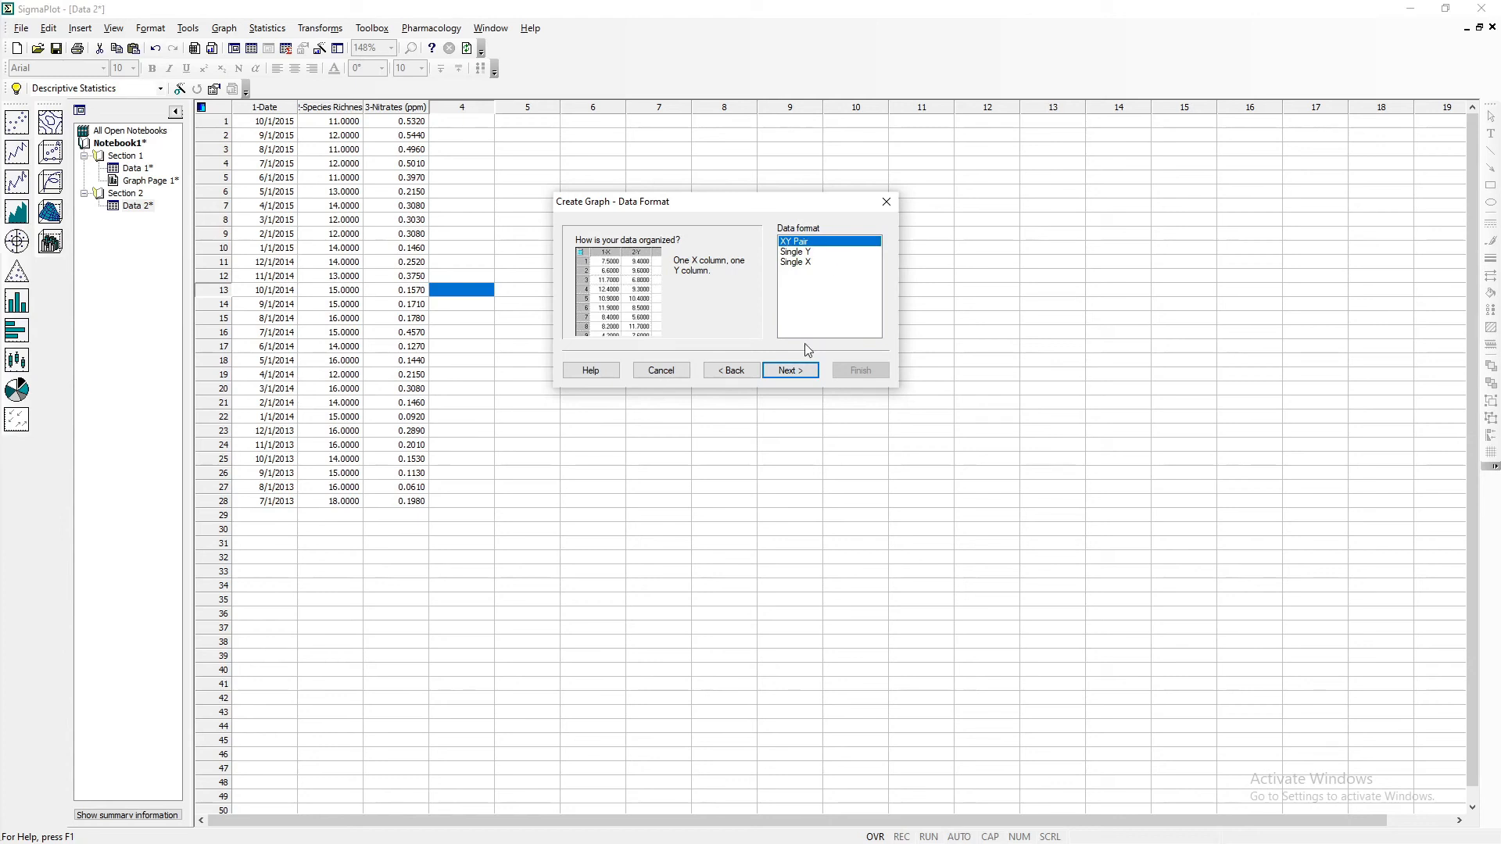
click(791, 370)
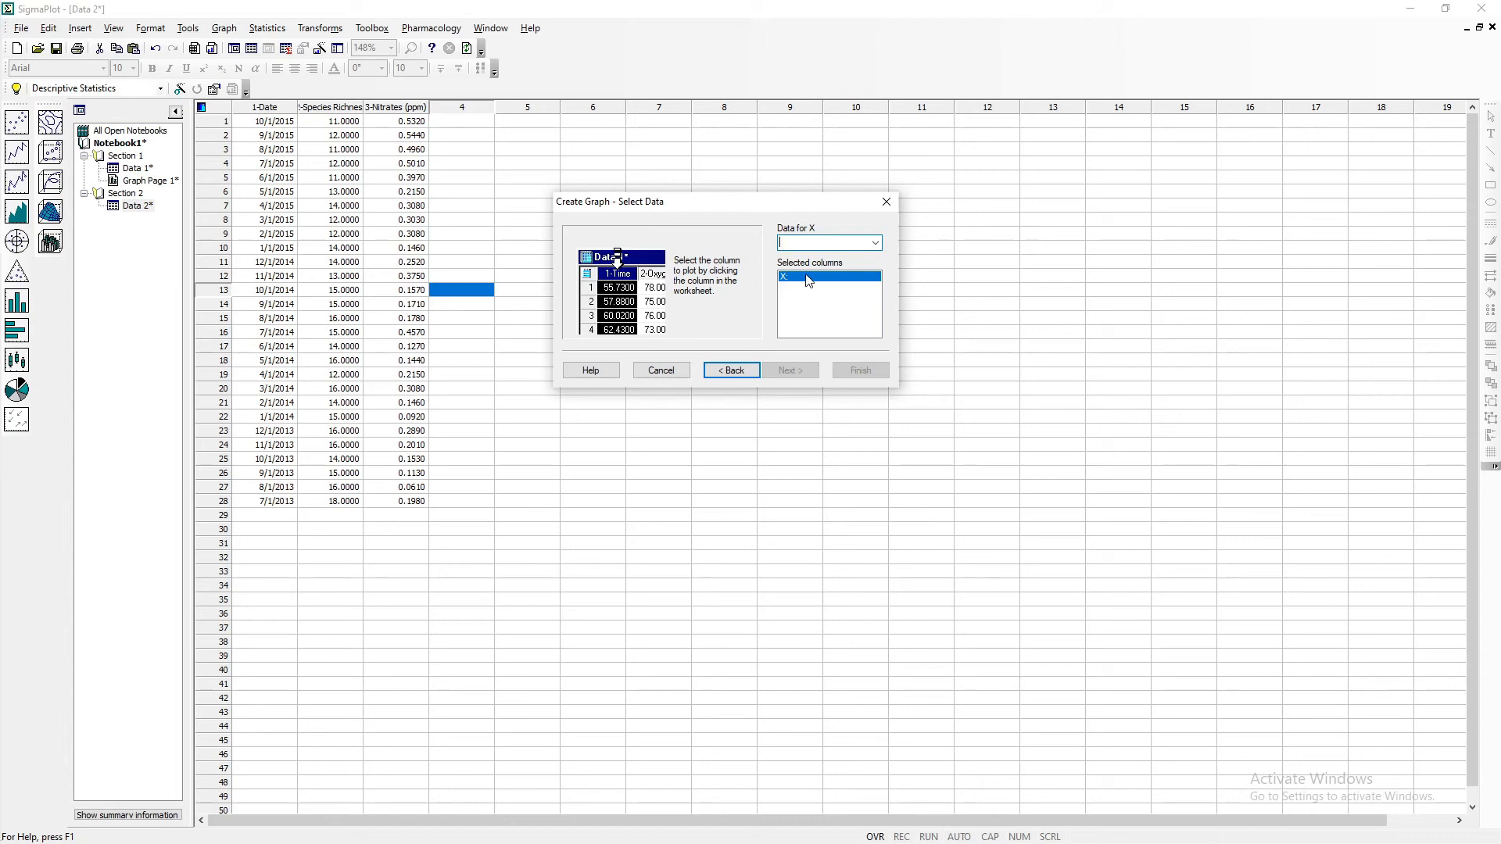
- Assign 1-Date as the X data and 2-Species Richness as the Y data, and finish creating the line graph
click(876, 243)
click(855, 258)
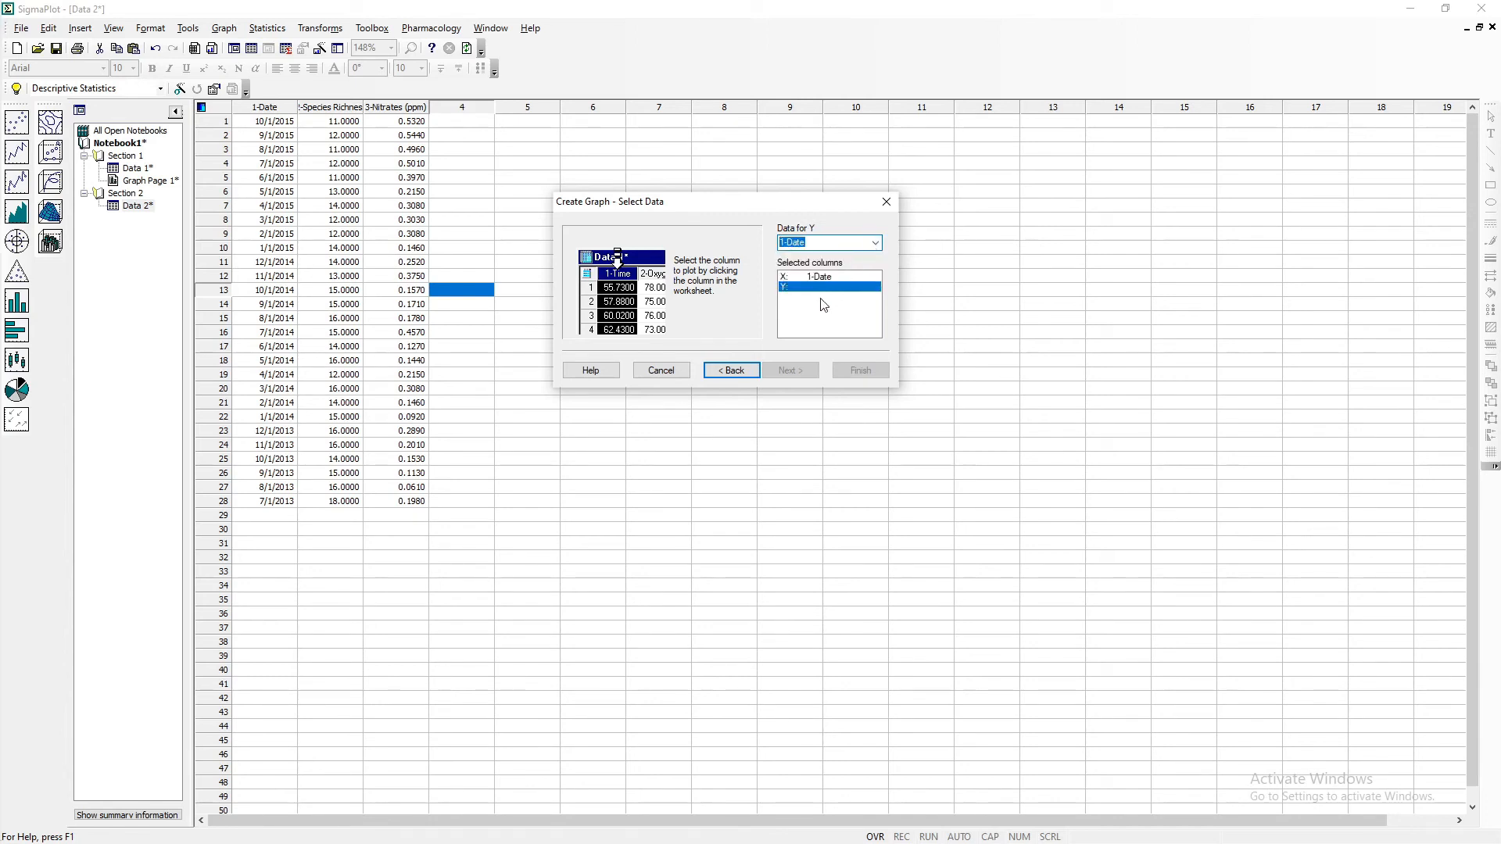
click(809, 290)
click(877, 243)
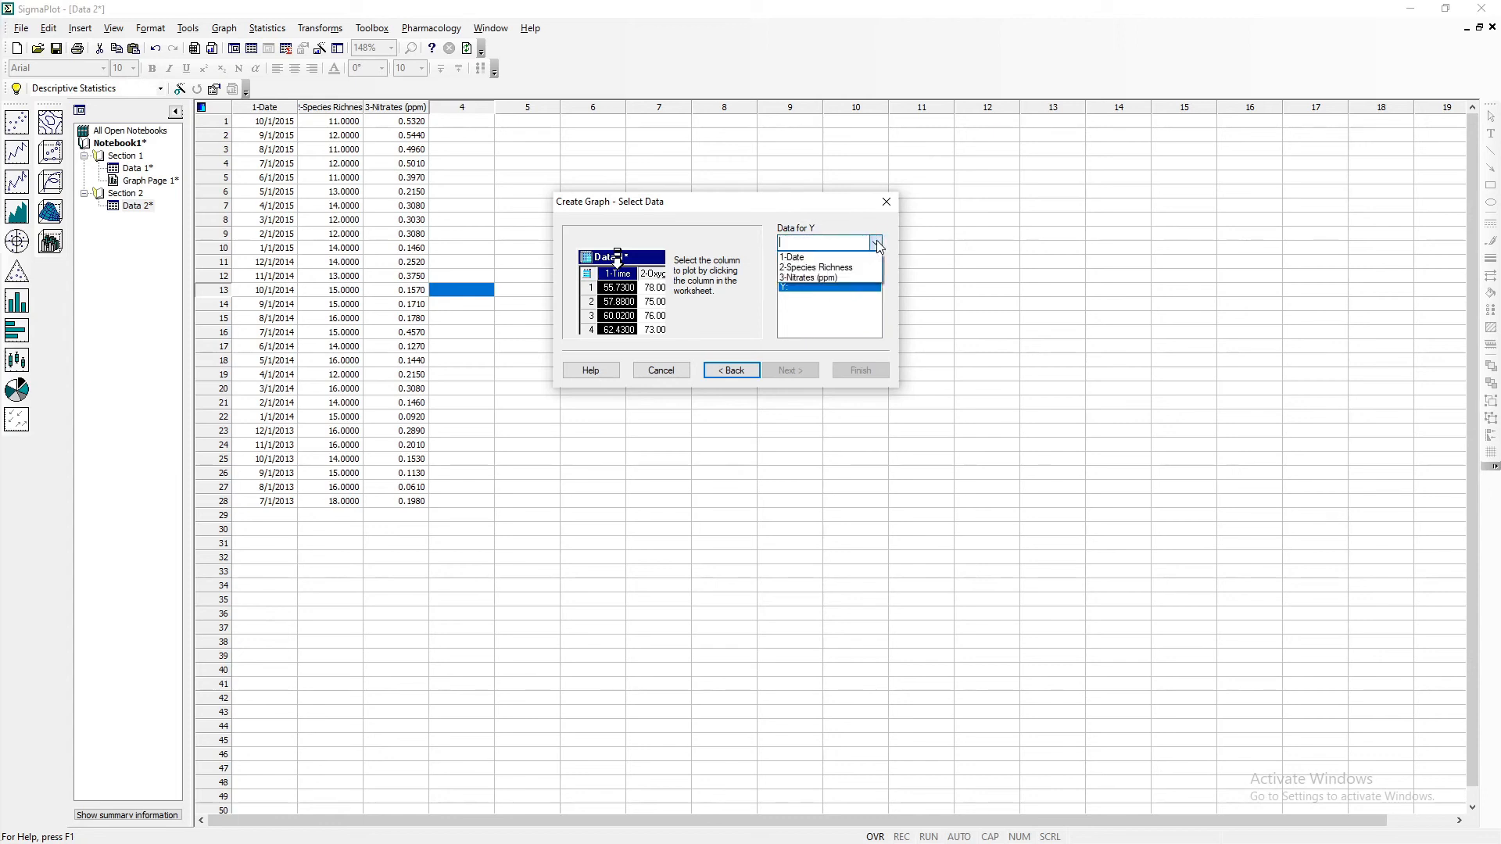
click(843, 269)
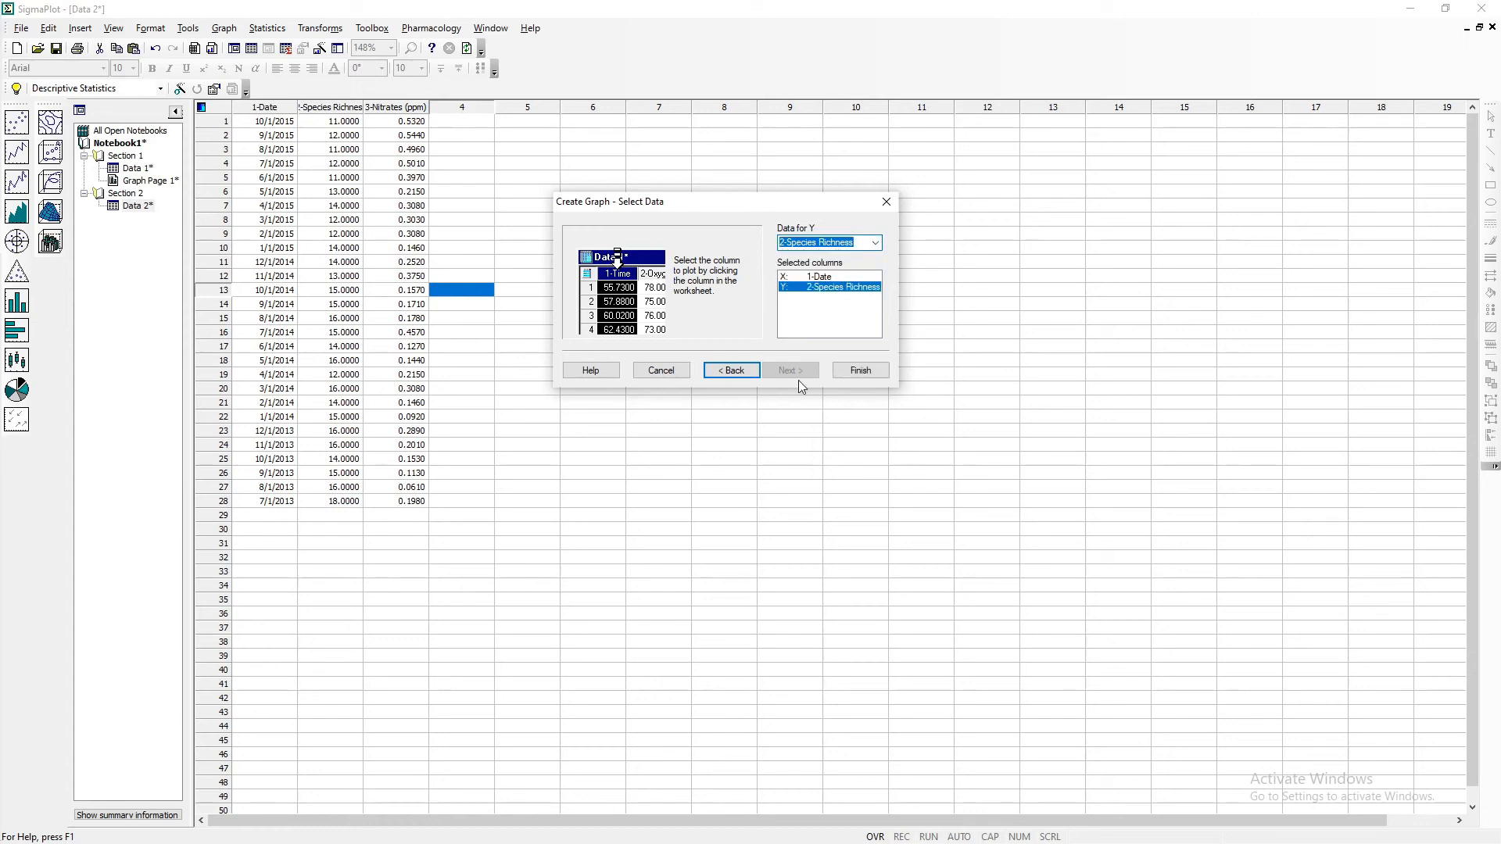
click(857, 376)
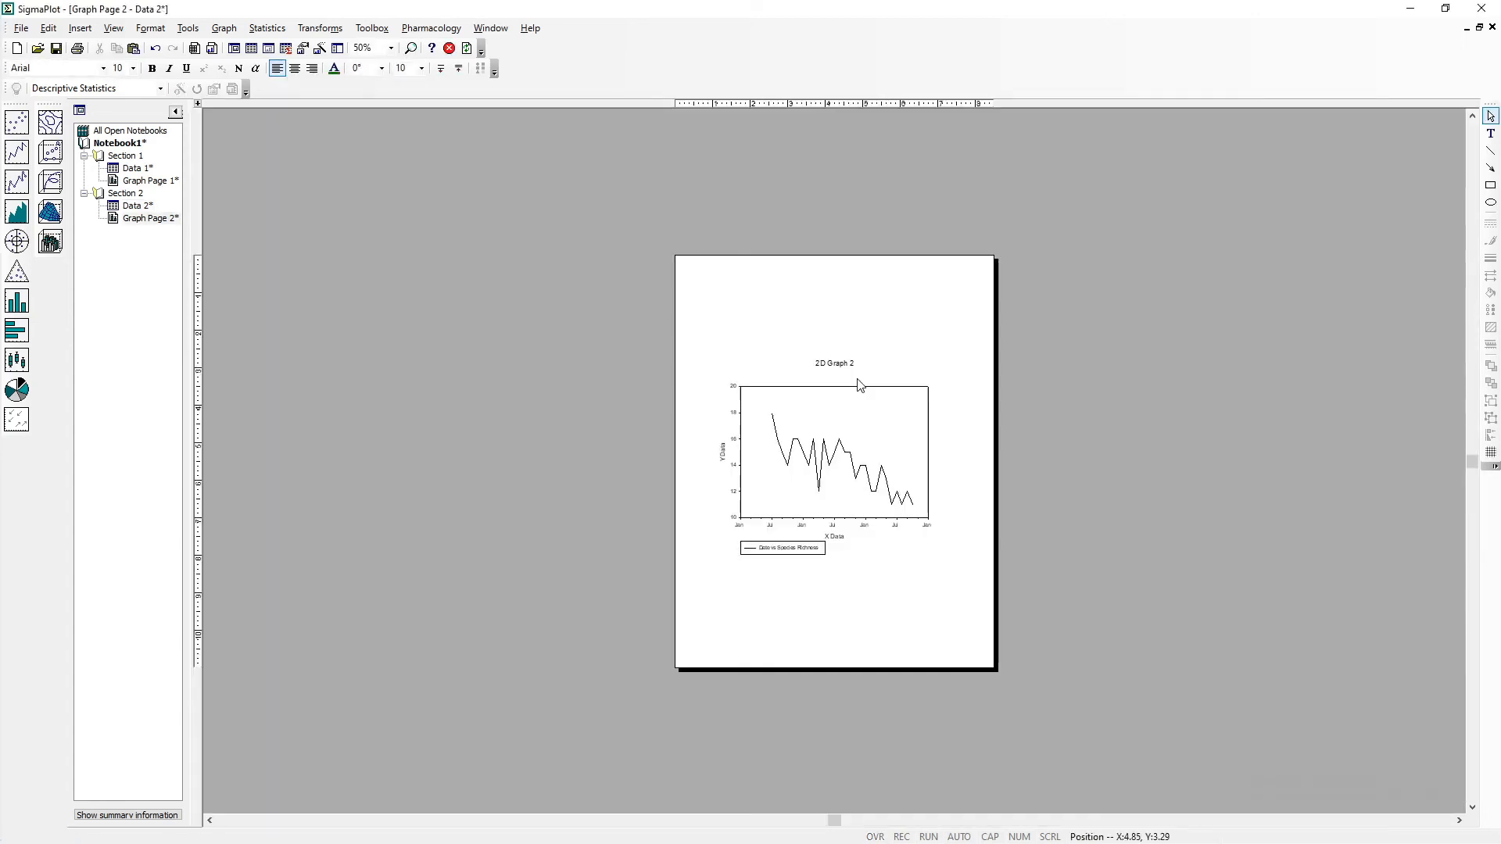
- Change the line graph's title to "Species Richness Through time"
scroll(938, 501, up, 2)
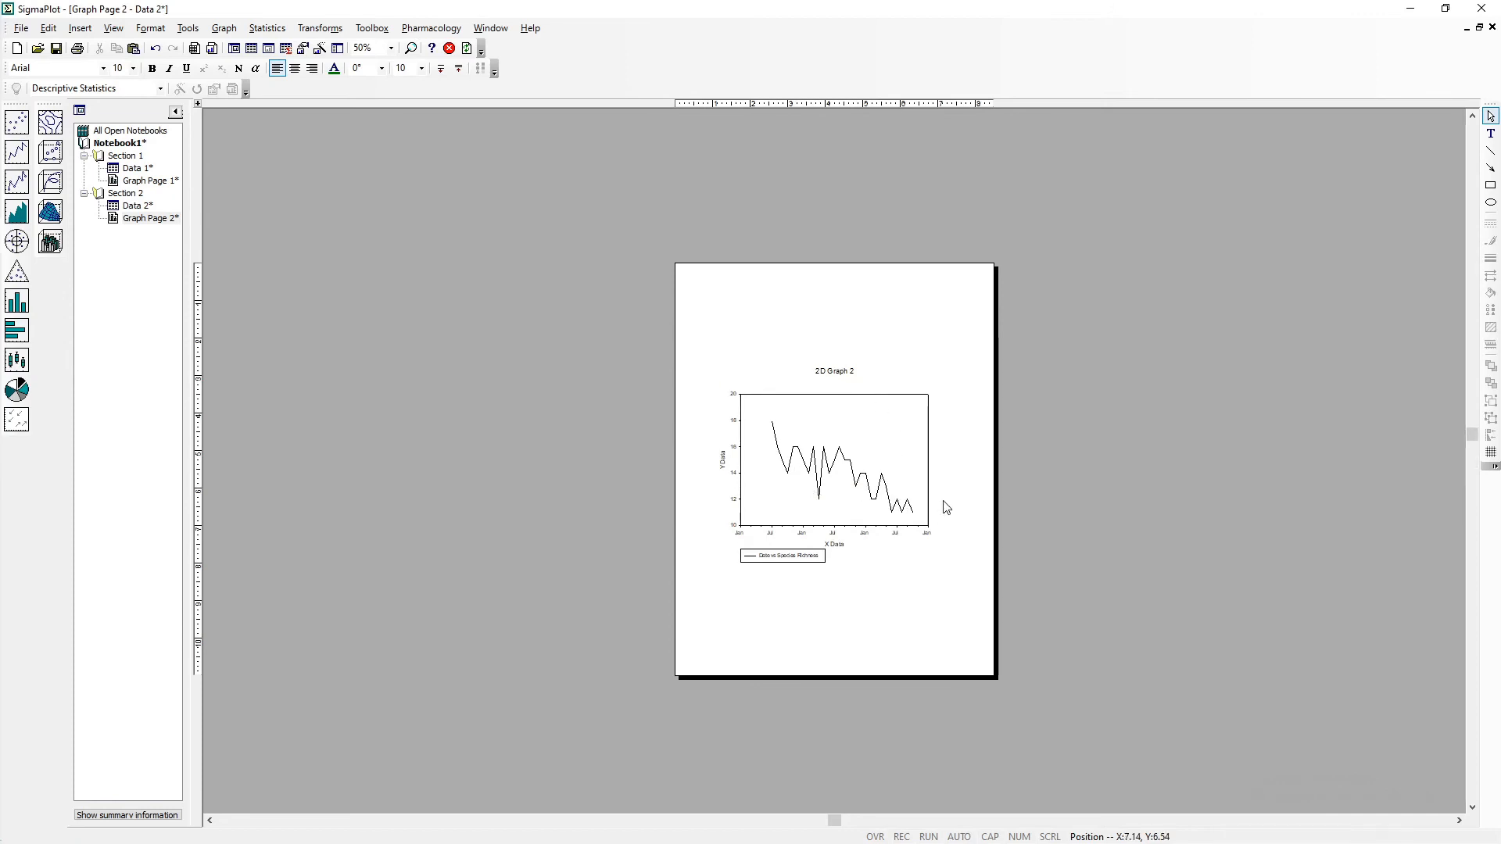
scroll(910, 489, up, 1)
click(411, 48)
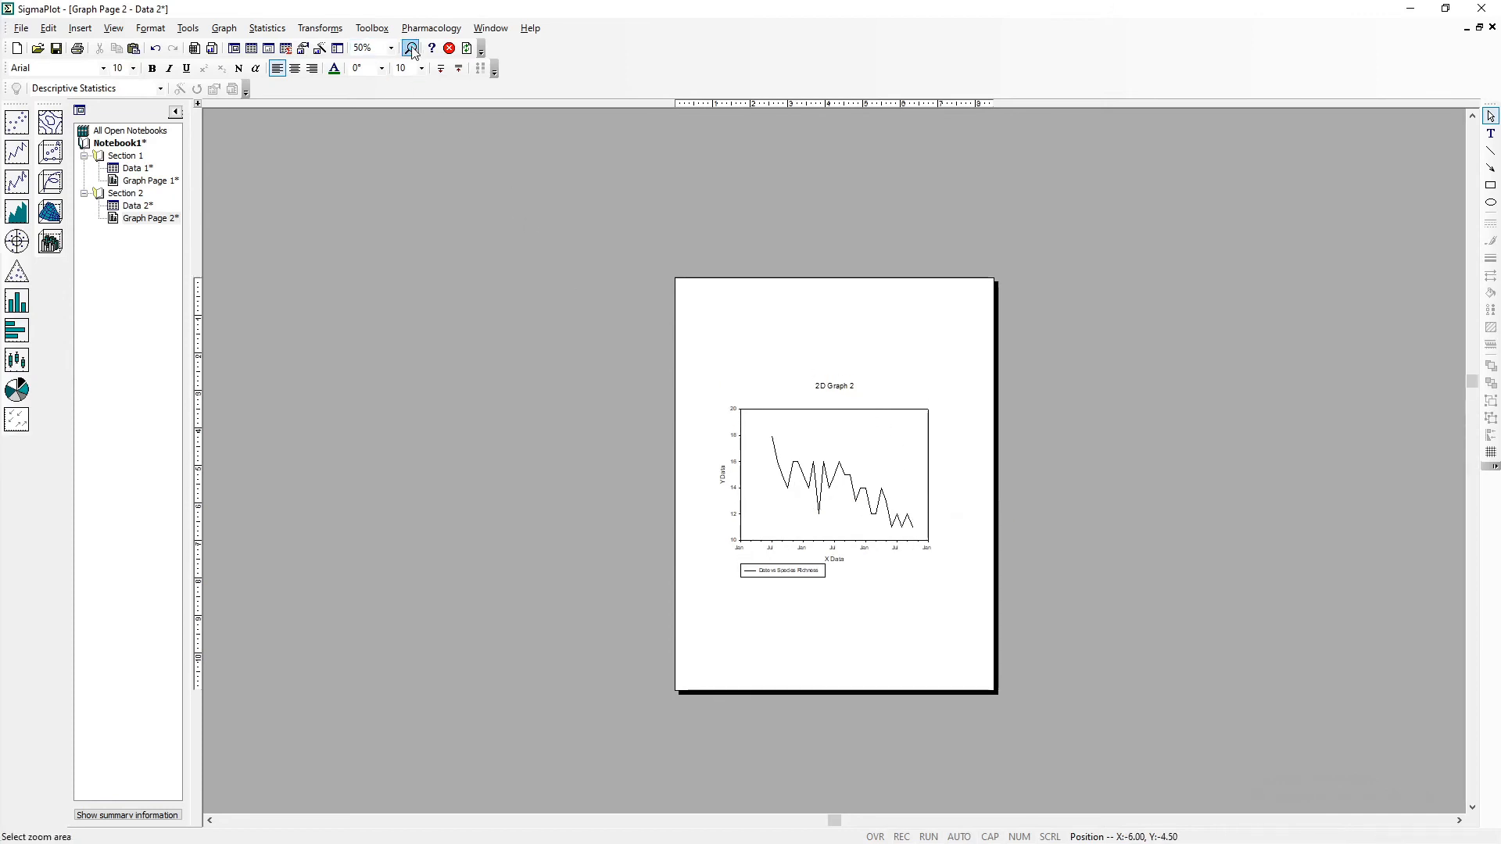
drag(701, 373, 955, 604)
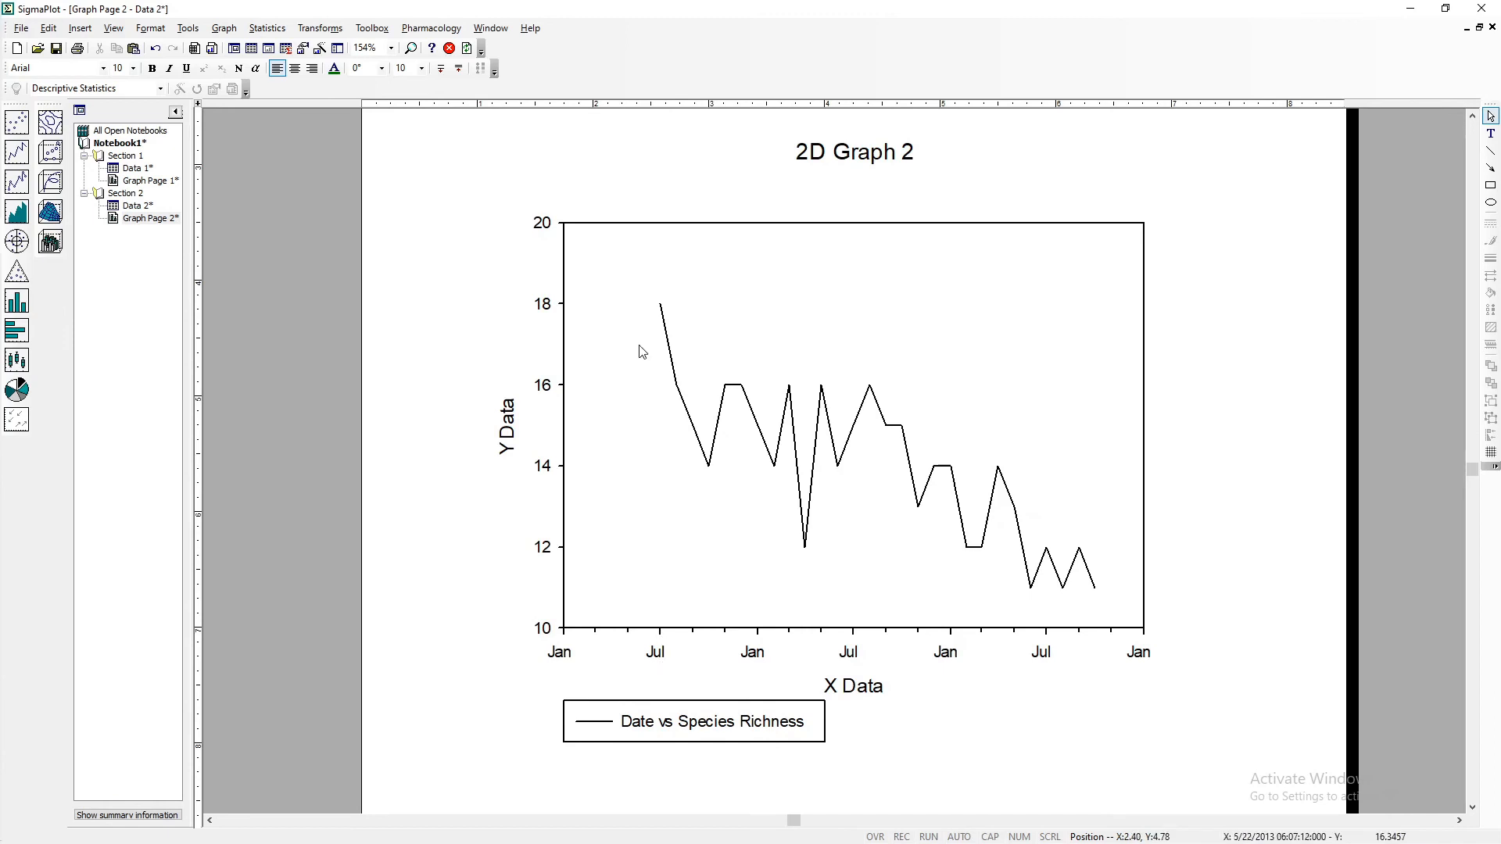
mouse_move(660, 309)
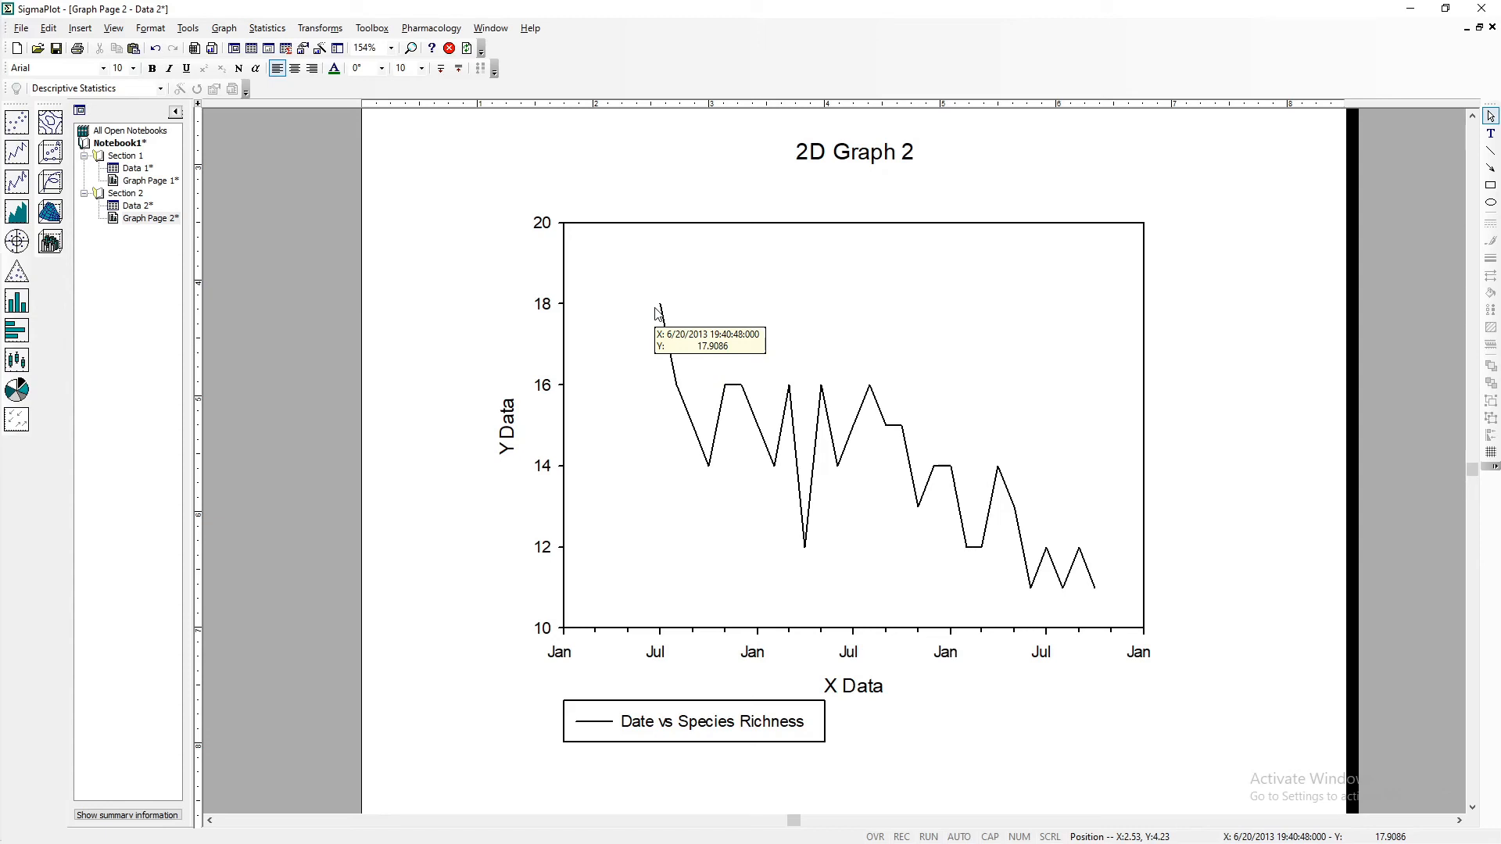
click(873, 156)
click(873, 156)
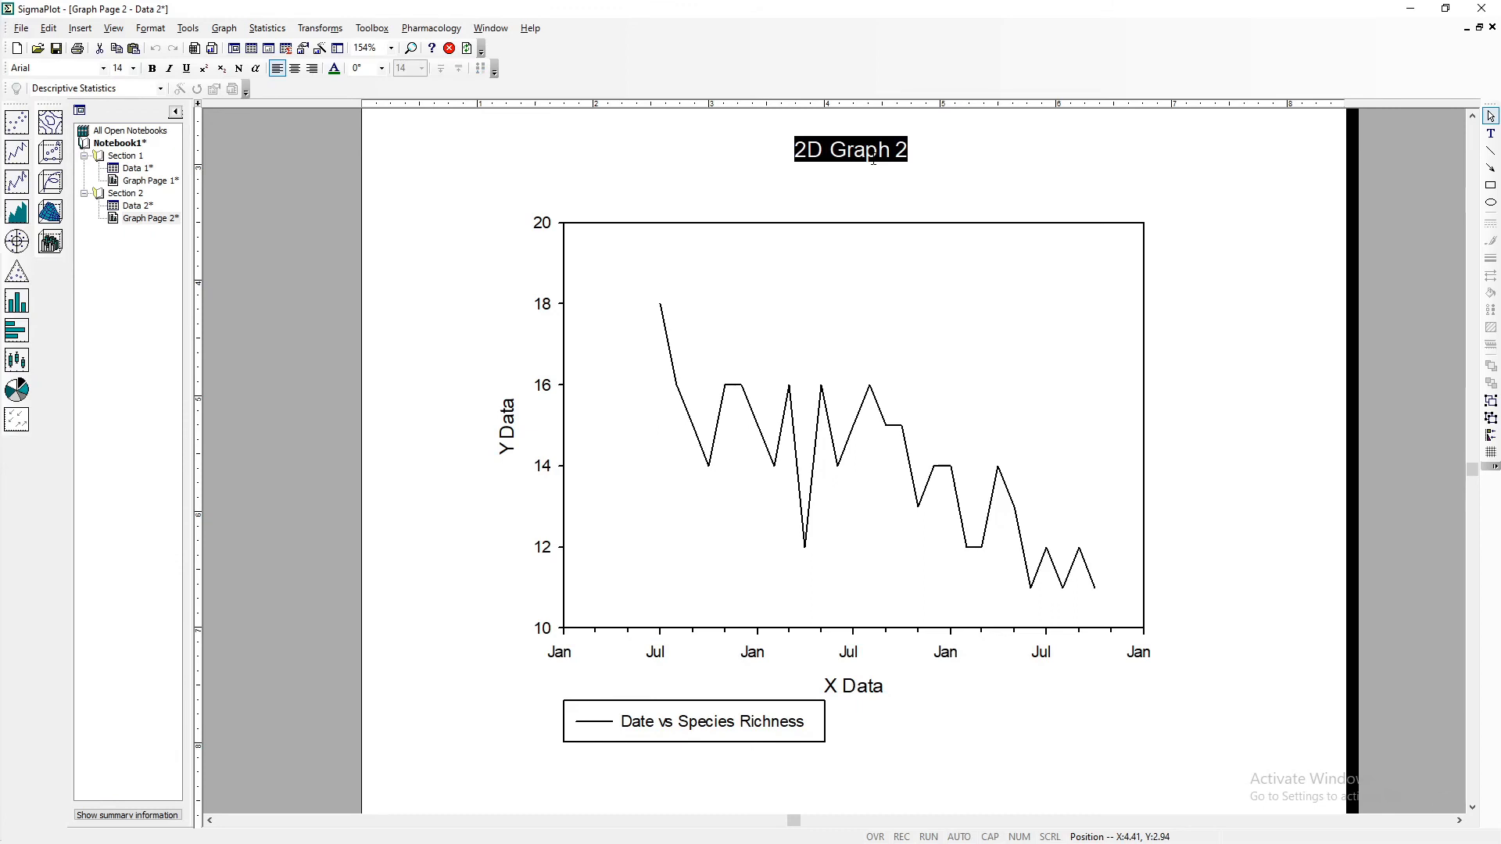
text(Species Richness Through time)
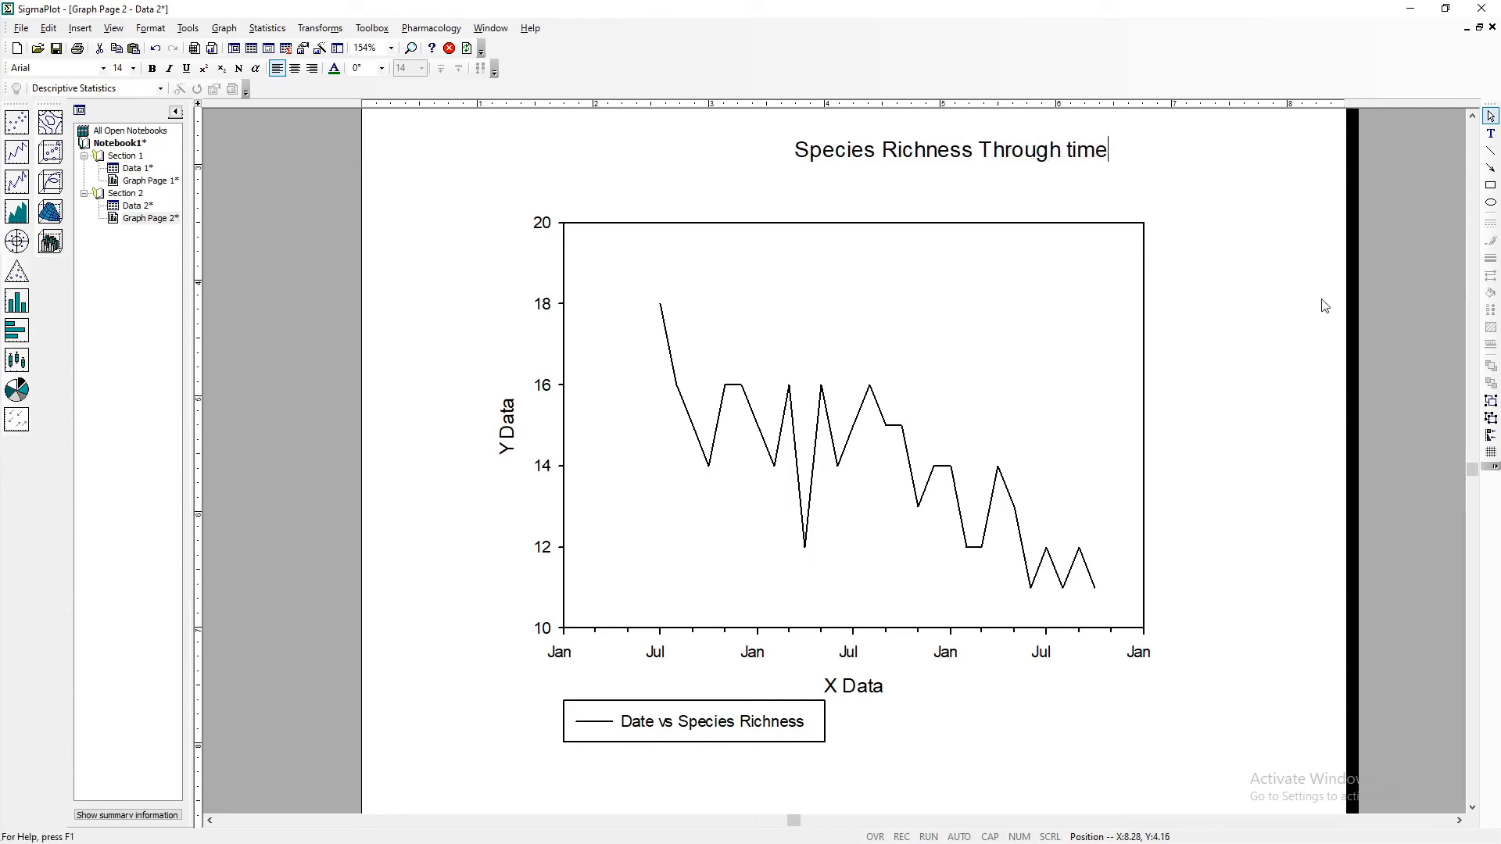
key(Return)
click(1324, 306)
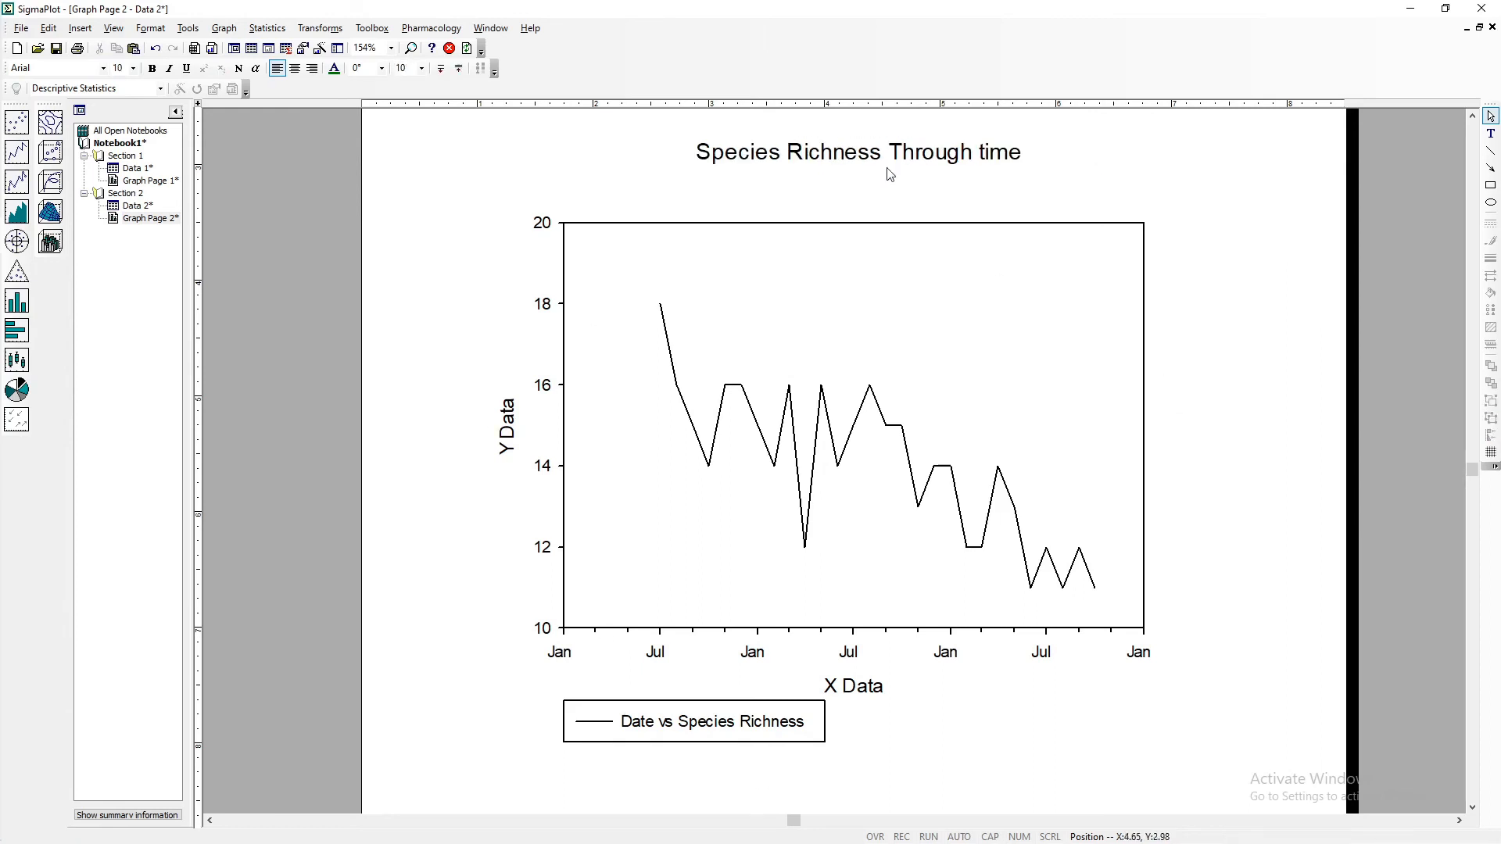
- Rename the line graph's Y axis title to "Species Richness" and its X axis title to "Time"
click(517, 434)
click(517, 433)
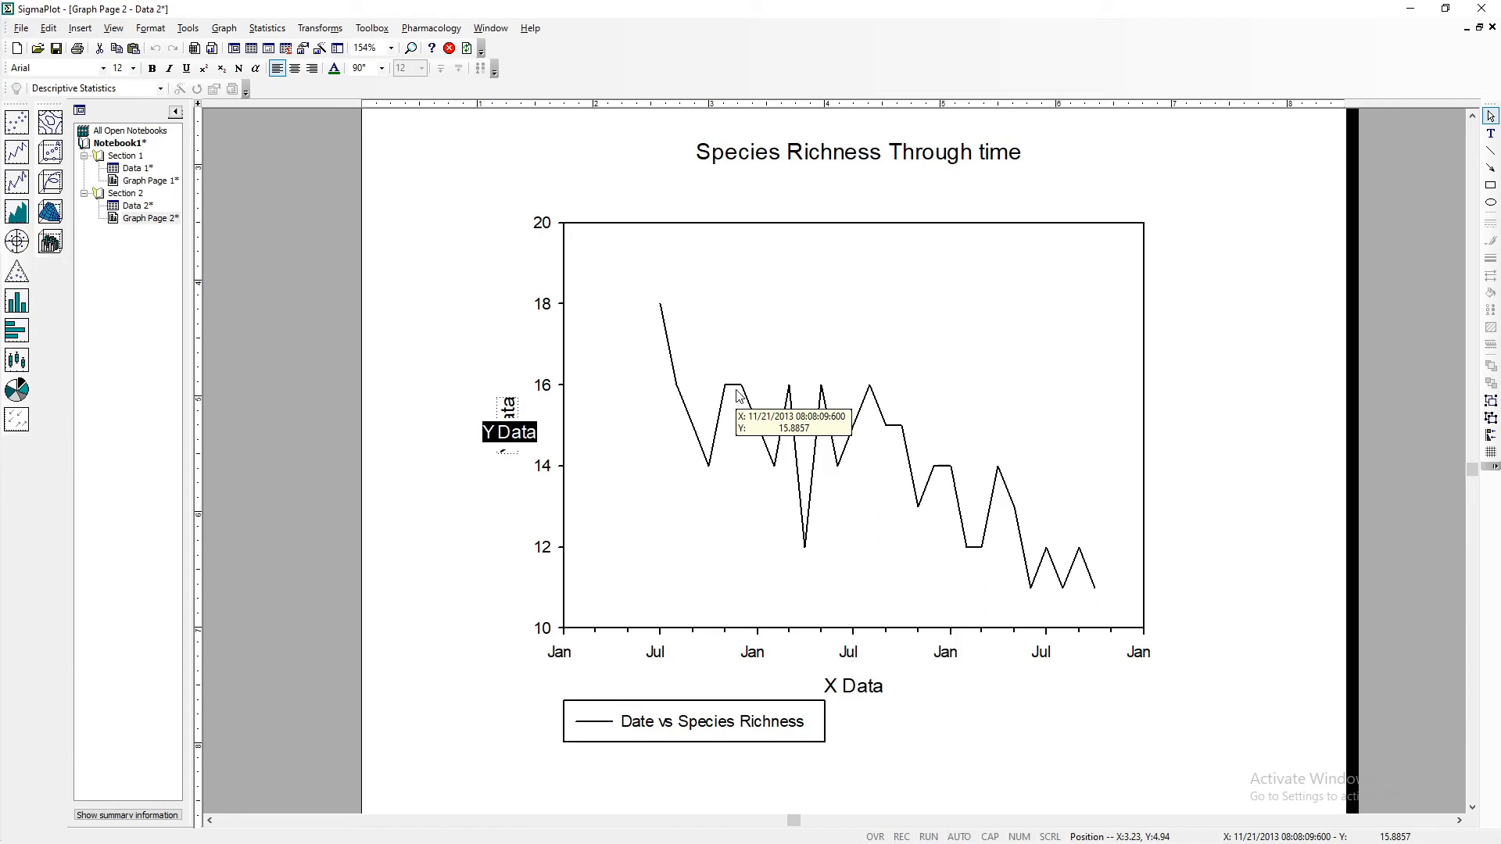
text(Species Richness)
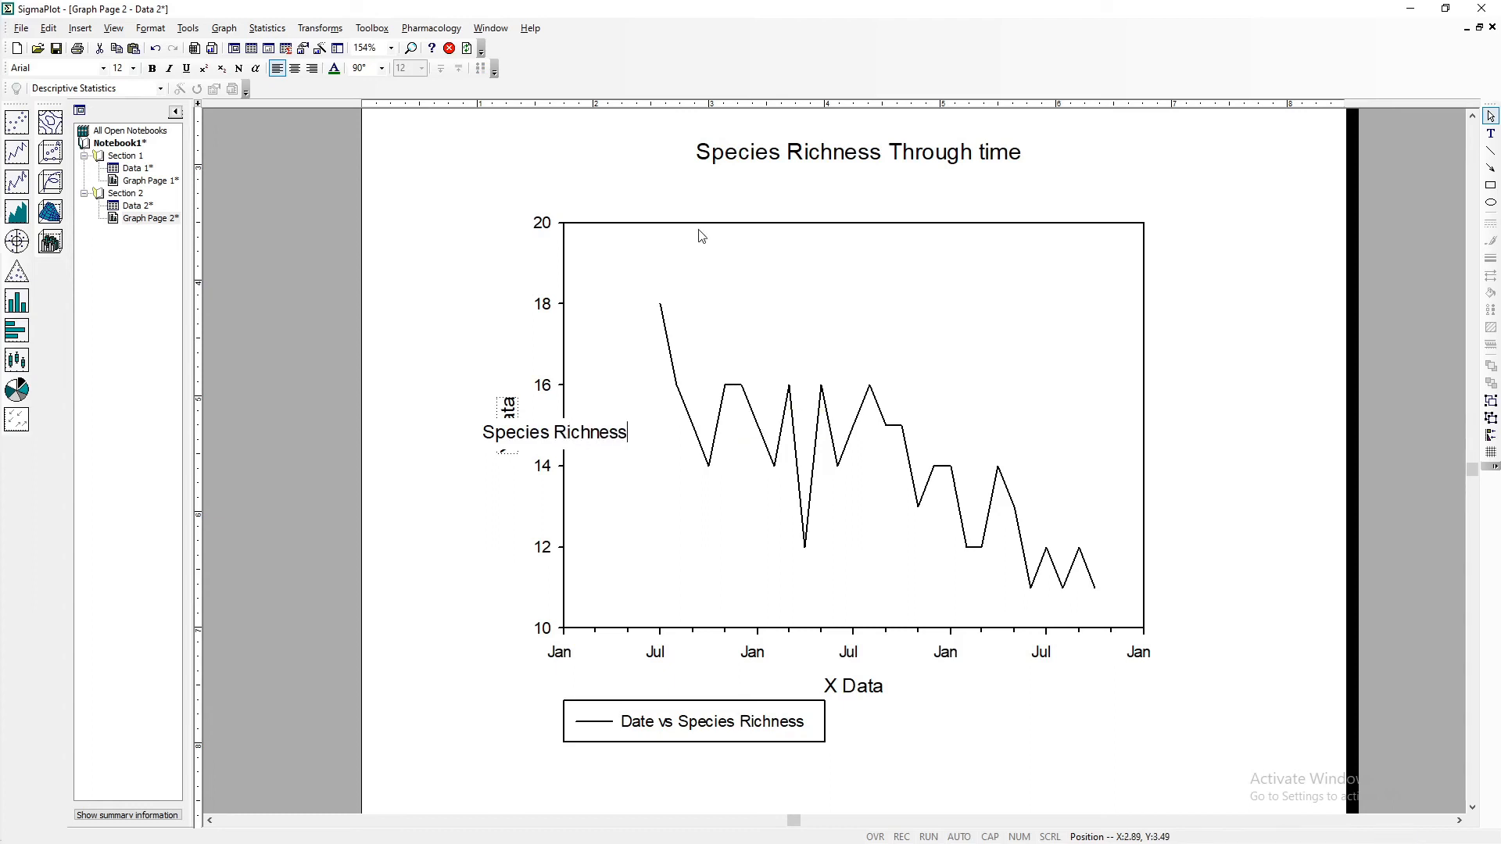
click(1084, 790)
double_click(877, 686)
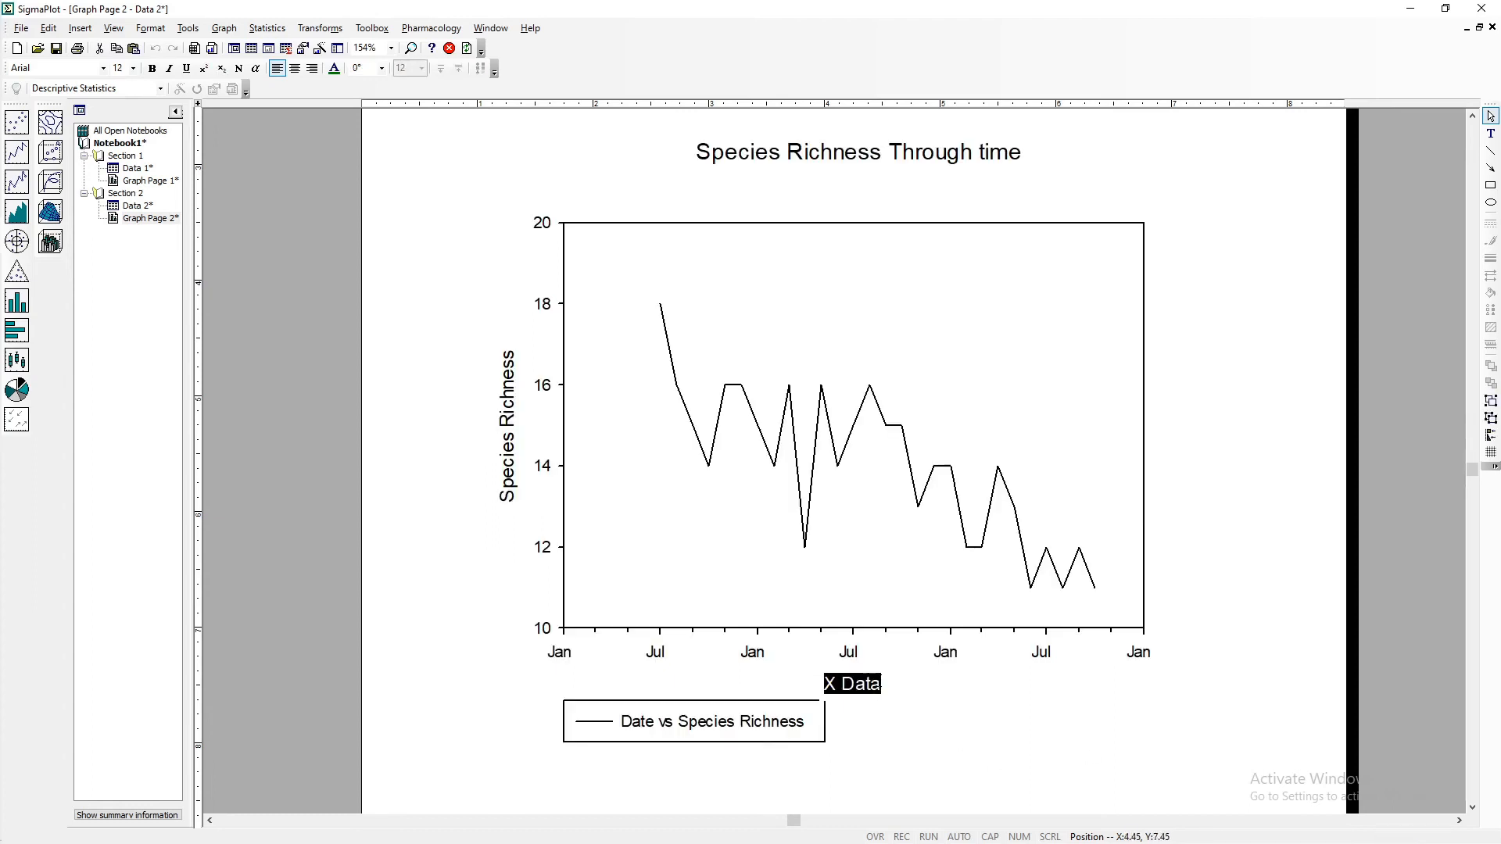
text(Time)
click(942, 719)
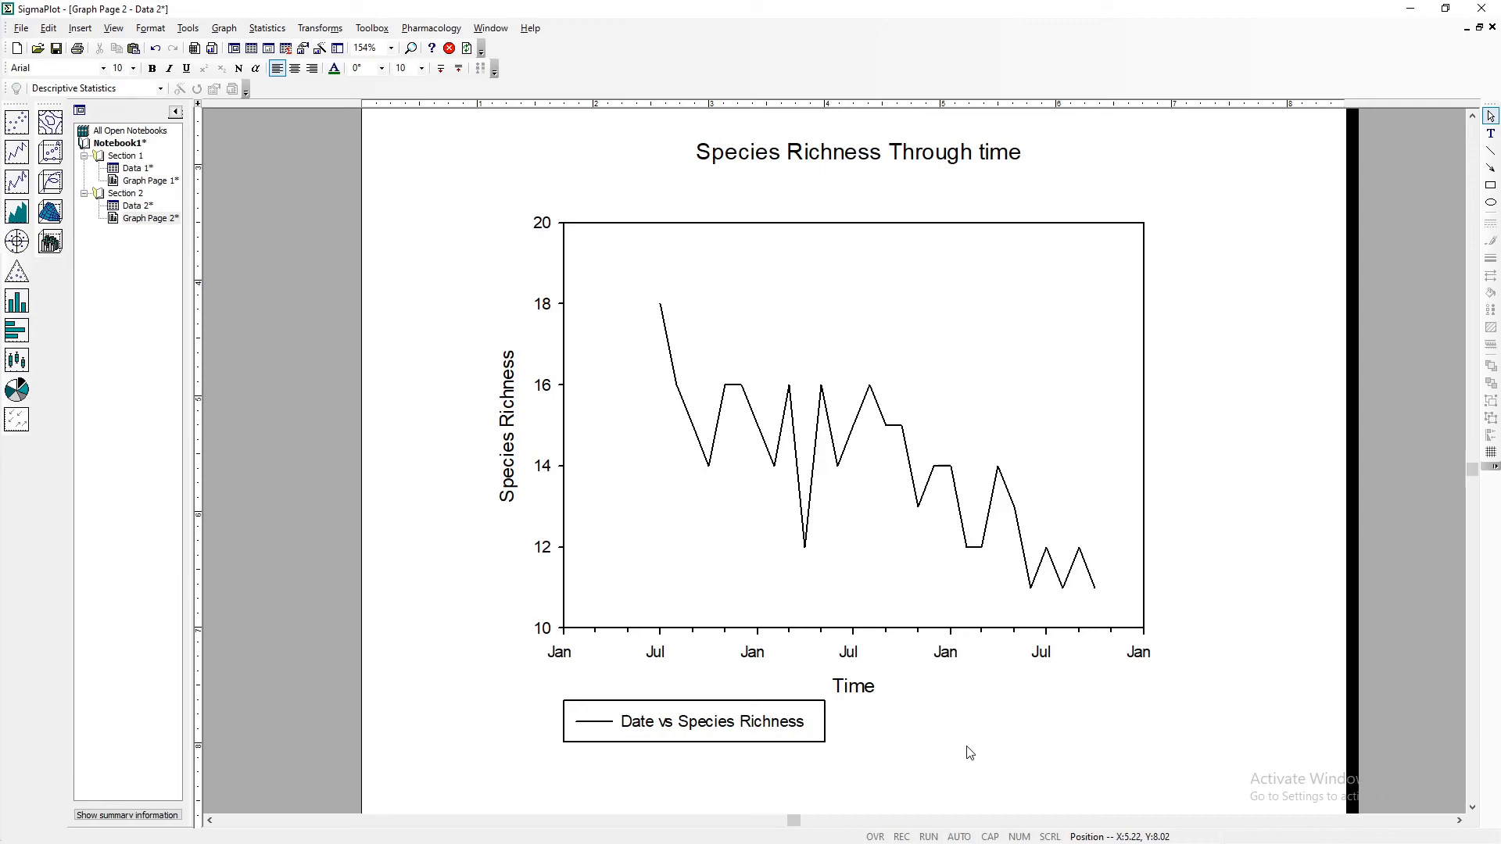
- Delete the line graph's title and the upper and right-hand border lines of its plot frame
click(881, 155)
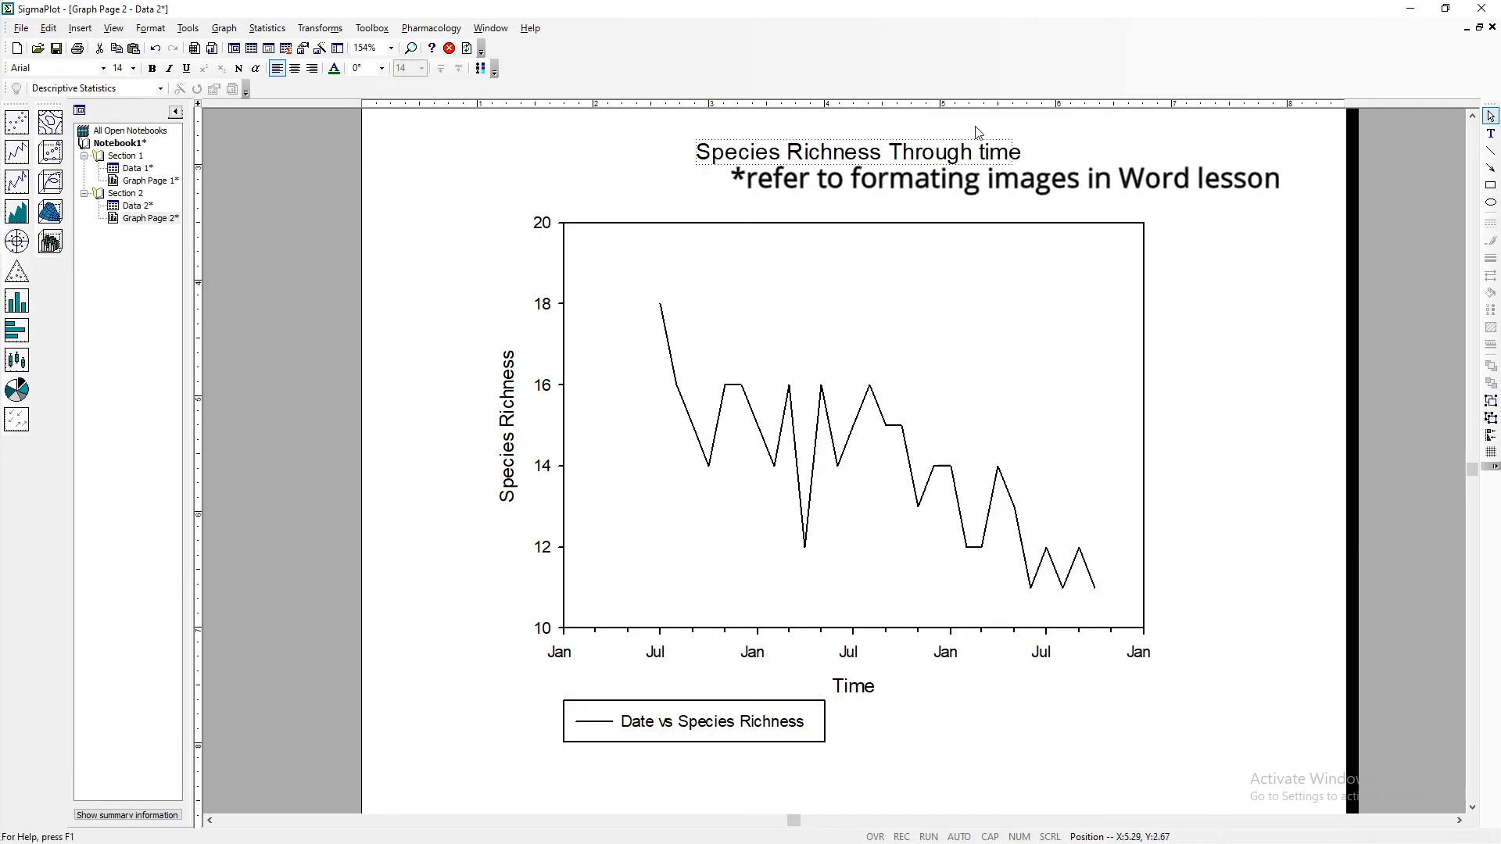
key(Delete)
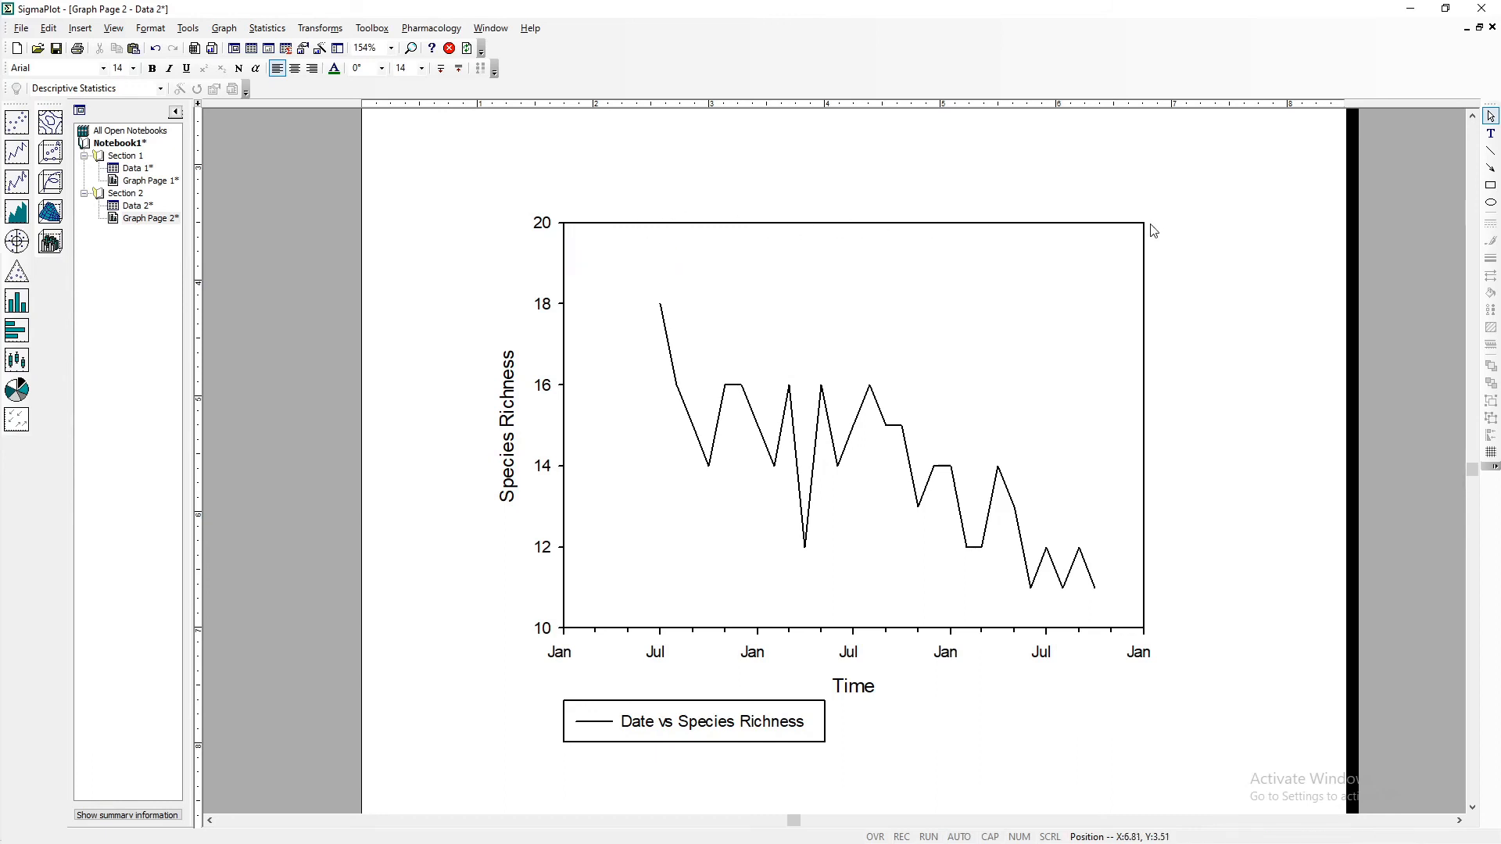
click(1009, 225)
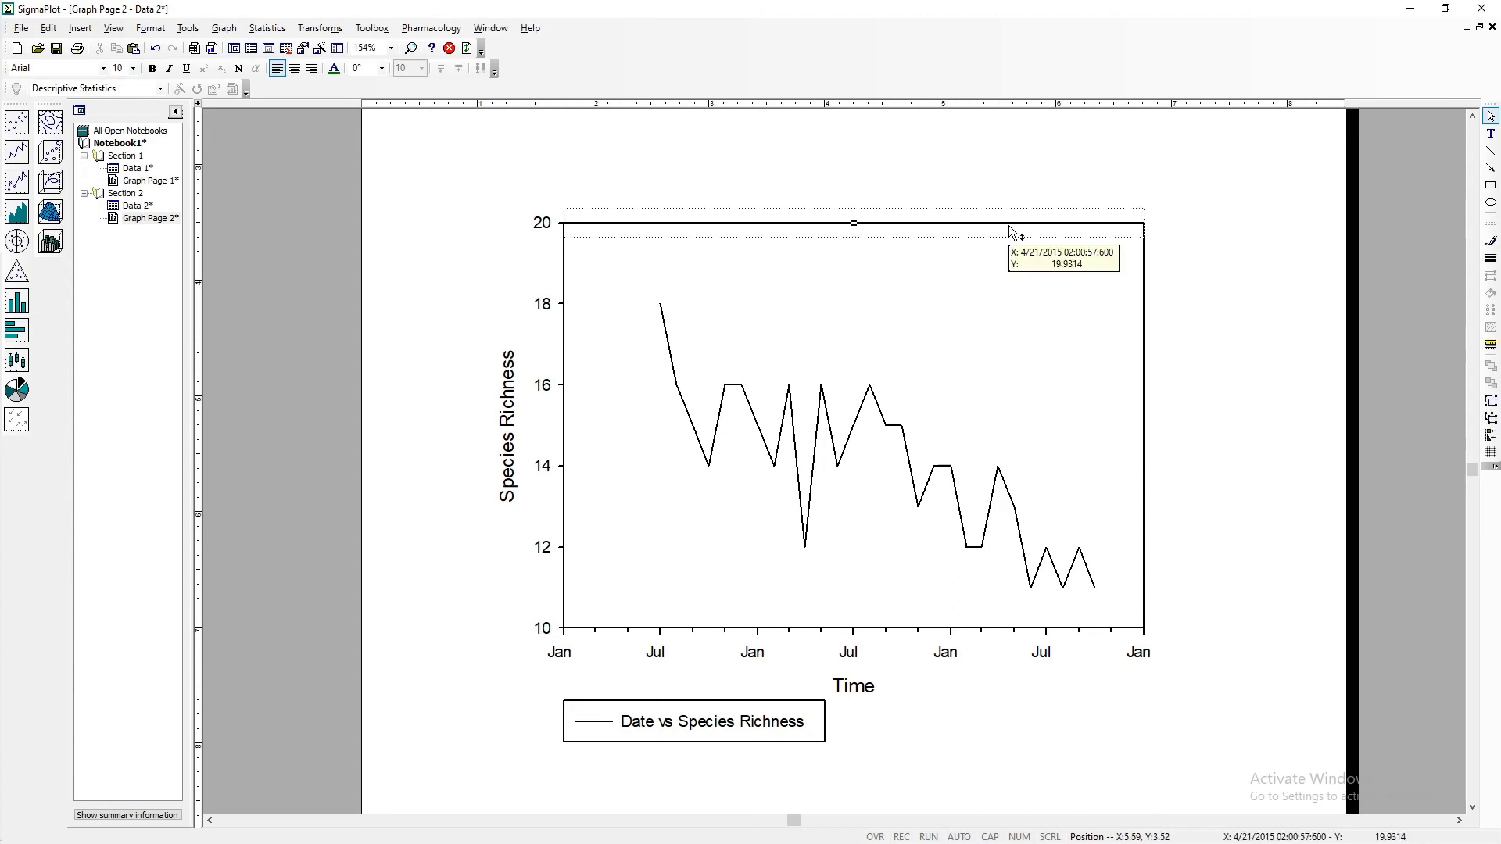
key(Delete)
click(1142, 288)
key(Delete)
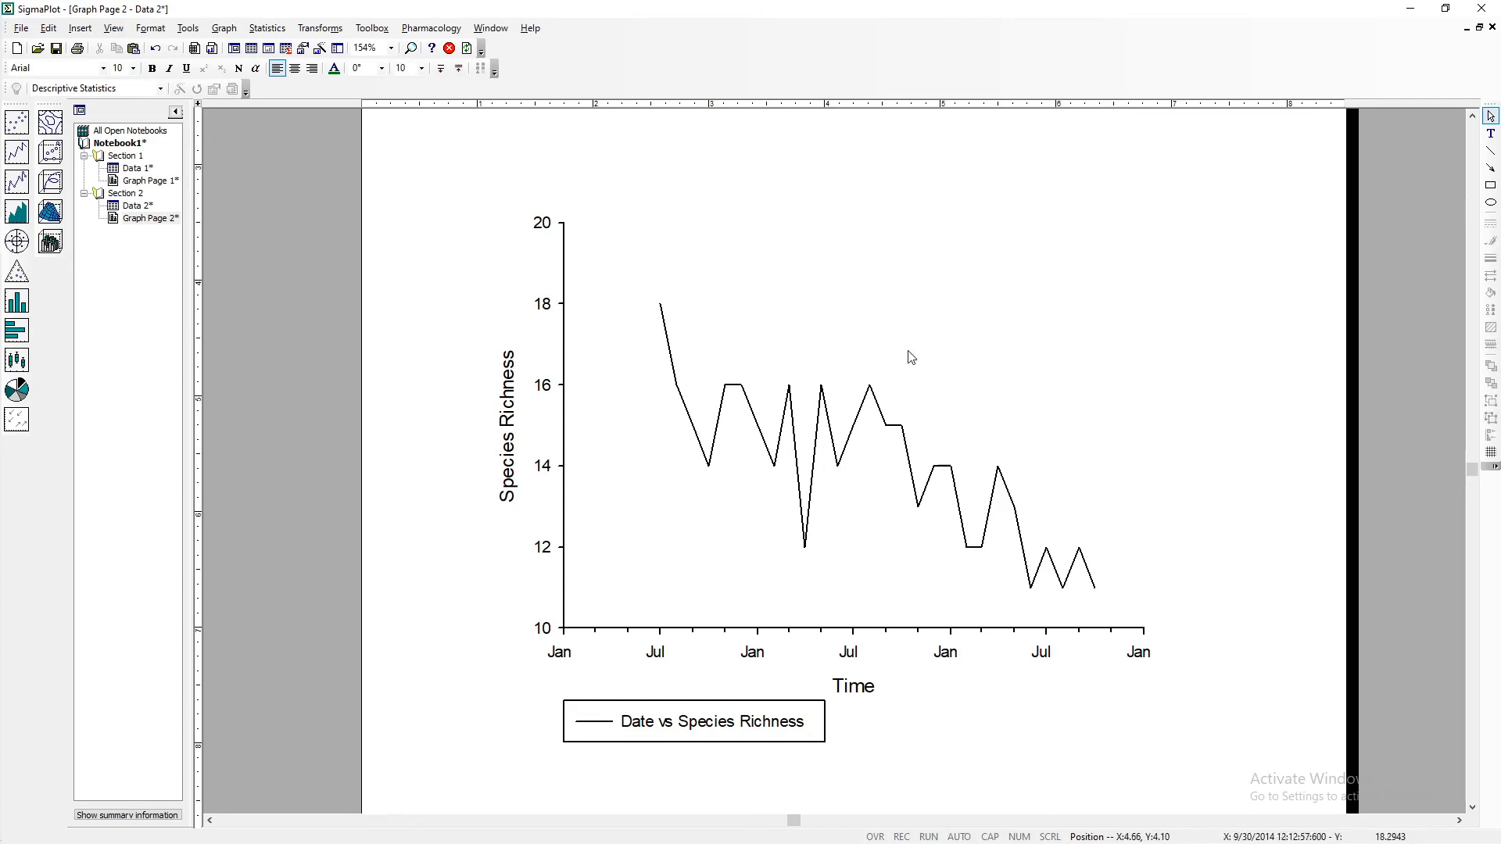
mouse_move(676, 383)
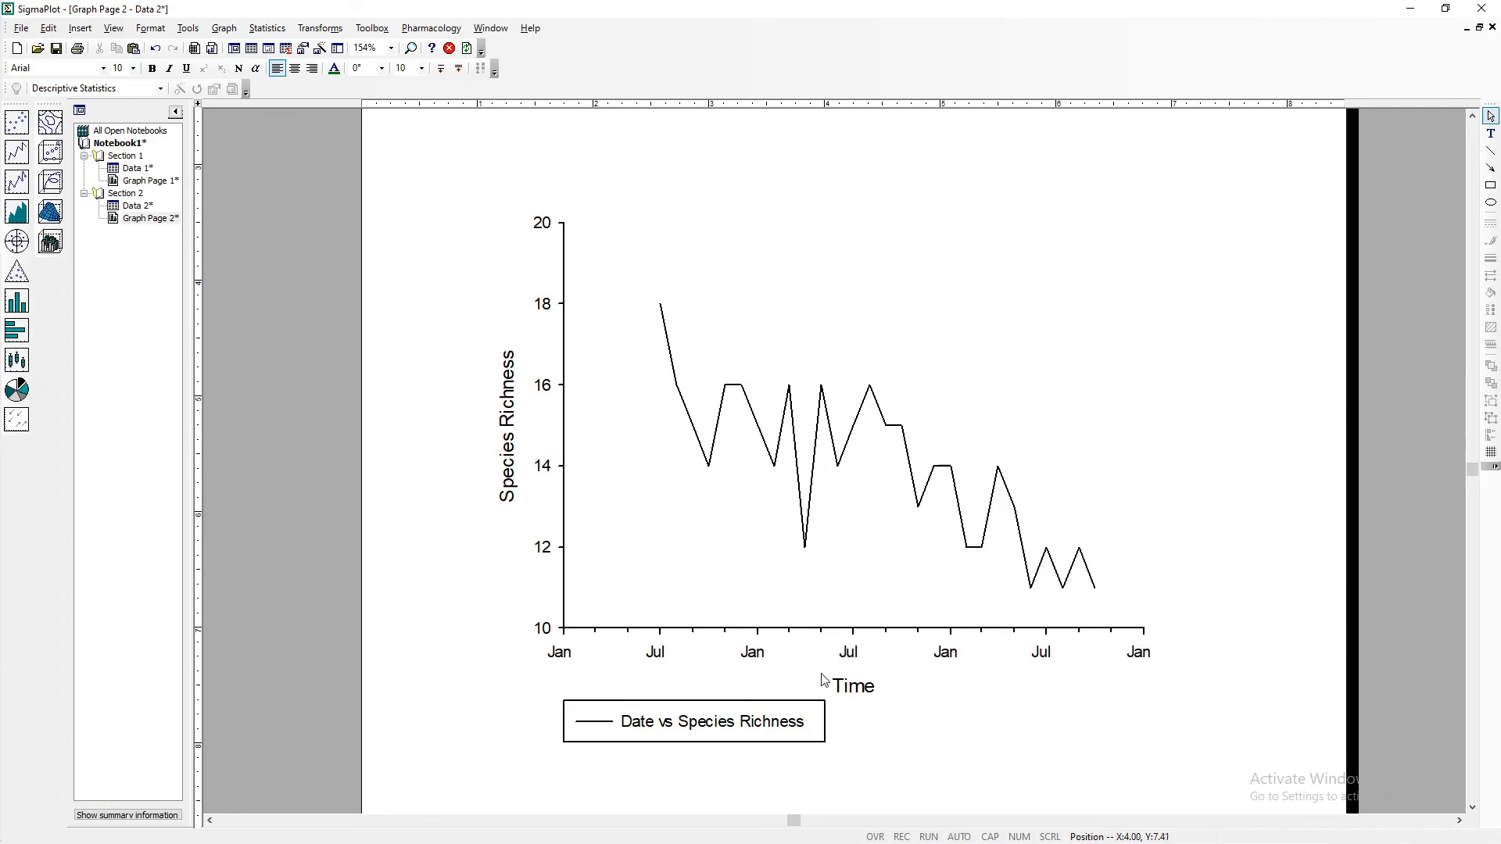
click(855, 702)
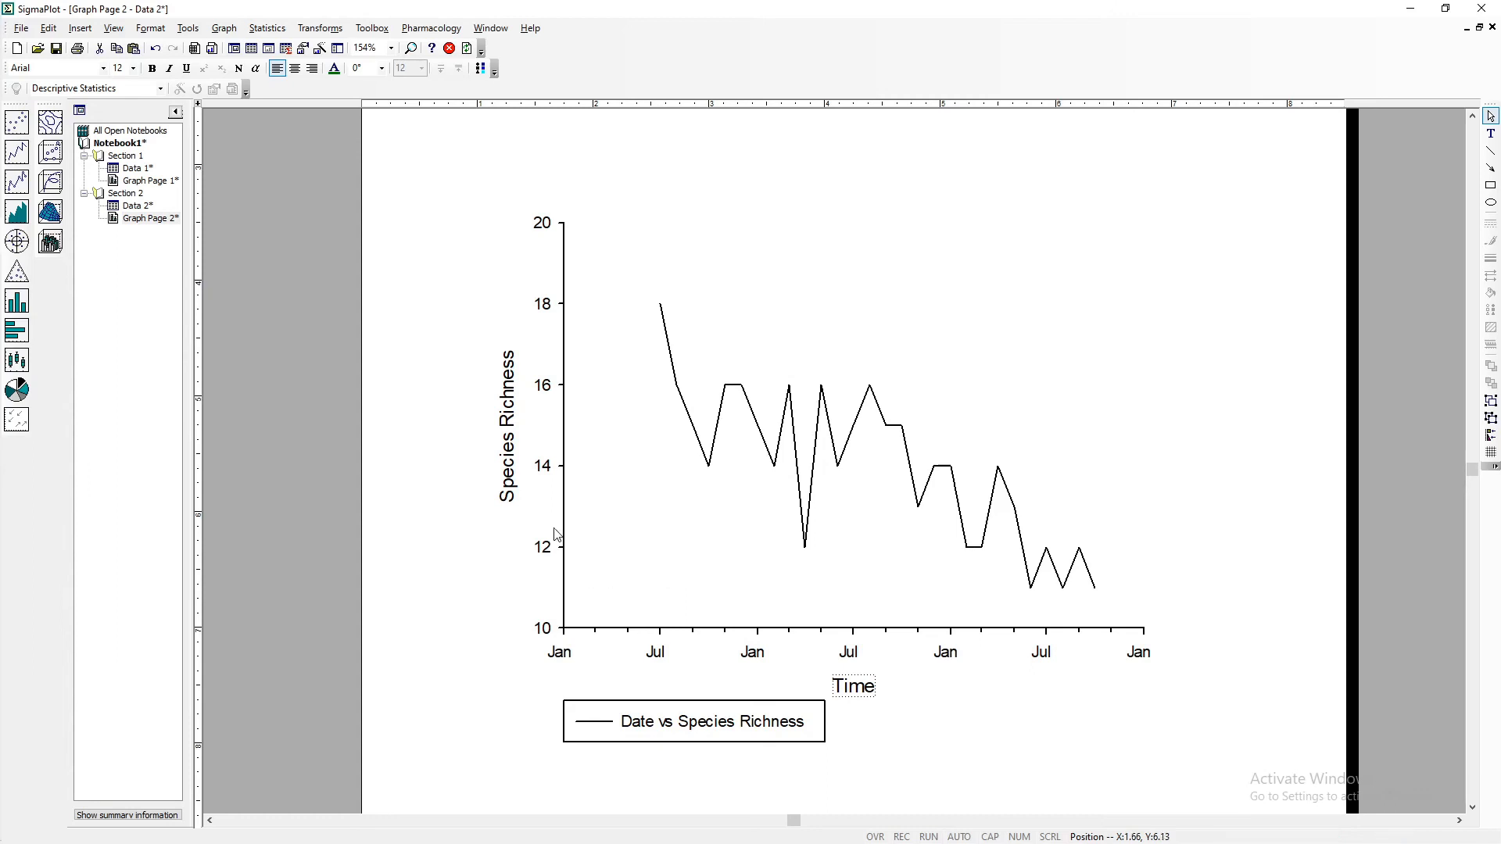
scroll(557, 534, down, 3)
scroll(556, 534, down, 3)
scroll(704, 728, up, 7)
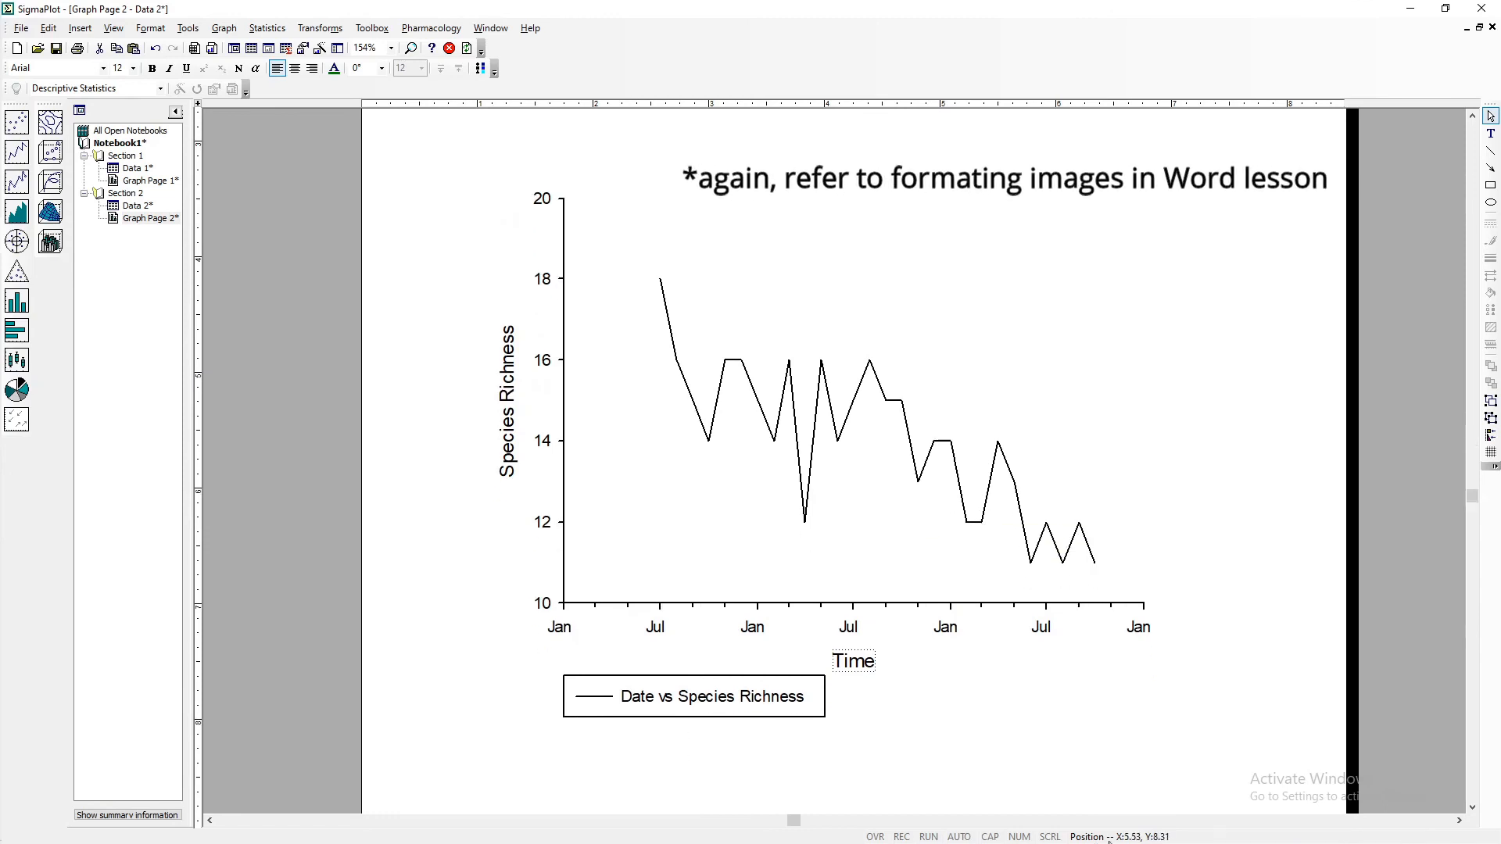
- Delete the entire species richness line graph from the graph page
click(714, 425)
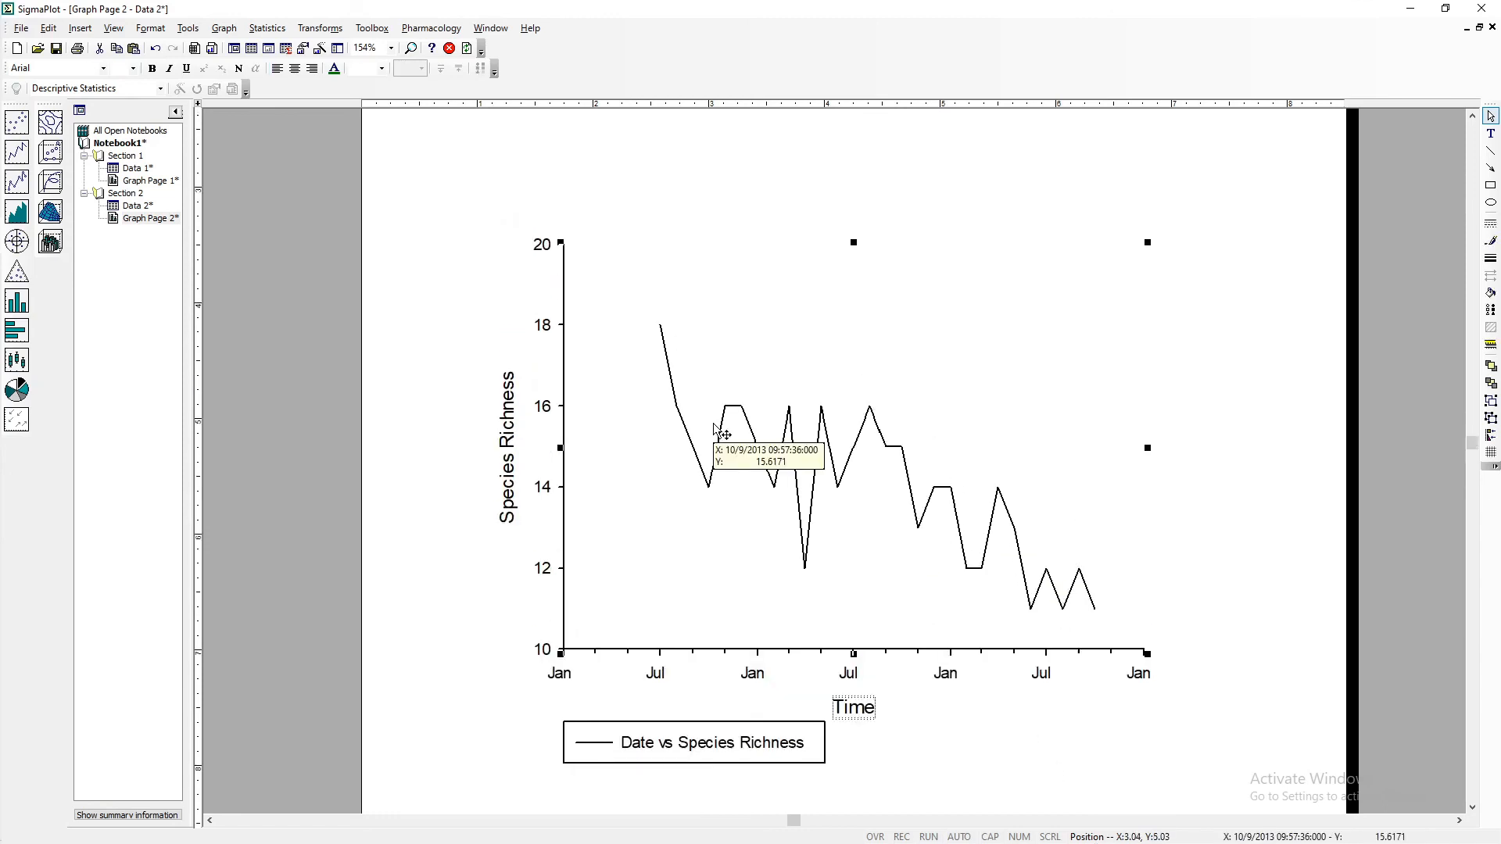
key(Delete)
scroll(182, 236, down, 1)
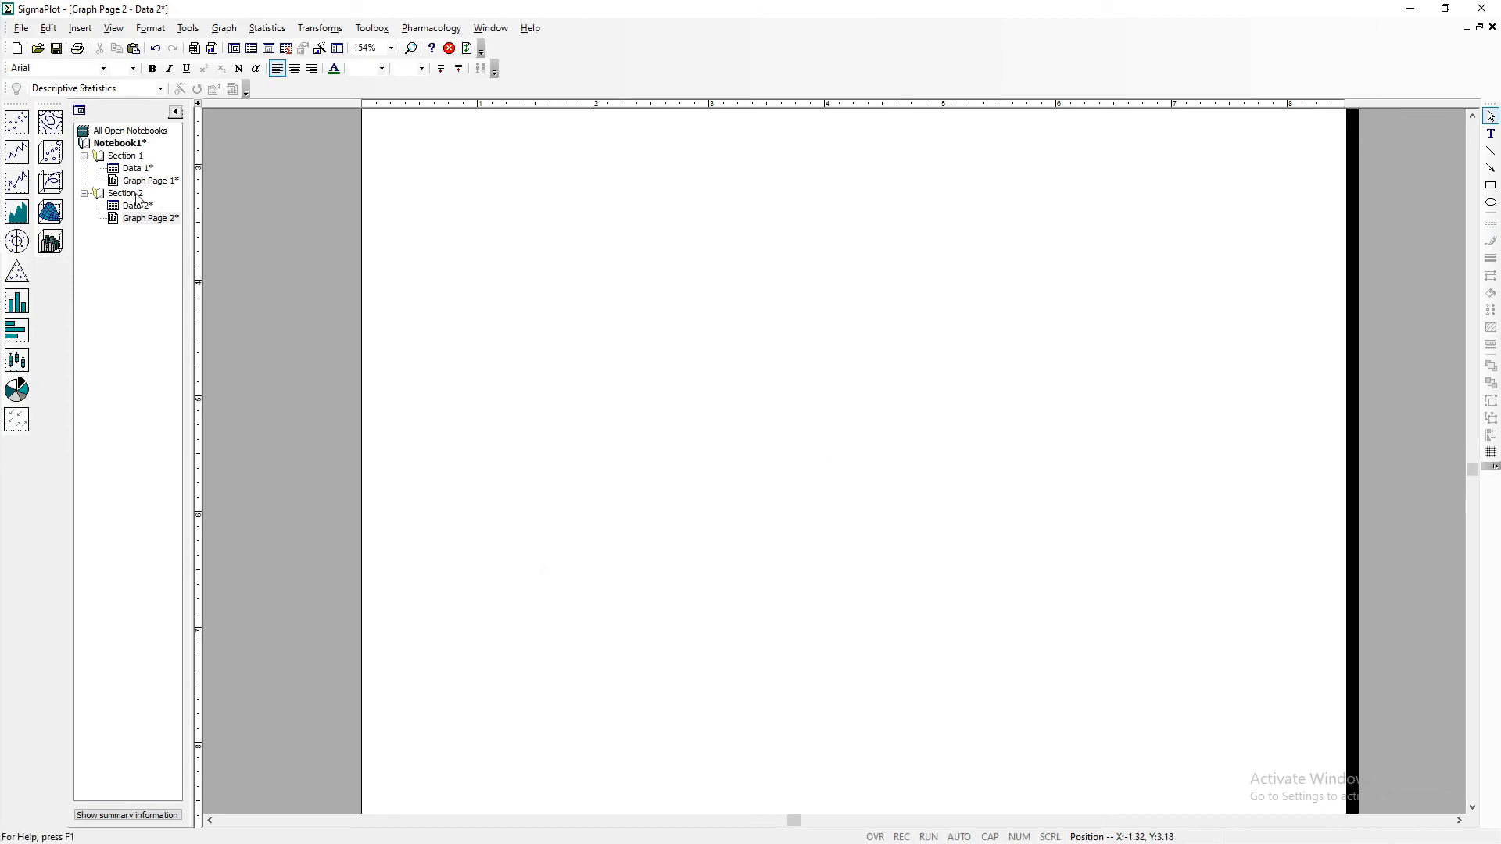
- Open the Data 2 worksheet and start creating a new graph of the Scatter Plot type
click(137, 208)
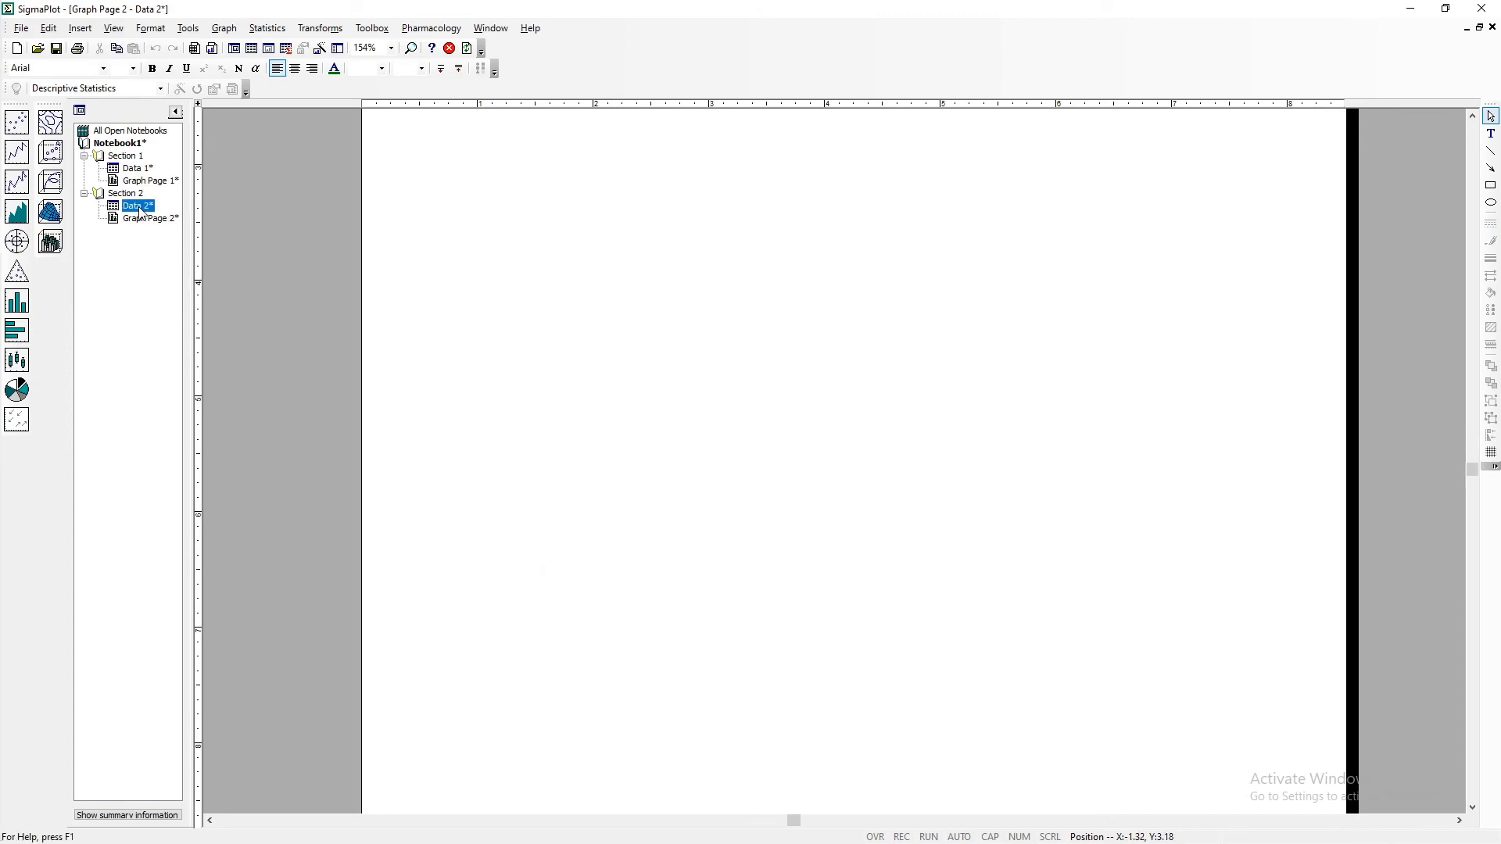
double_click(139, 210)
click(708, 234)
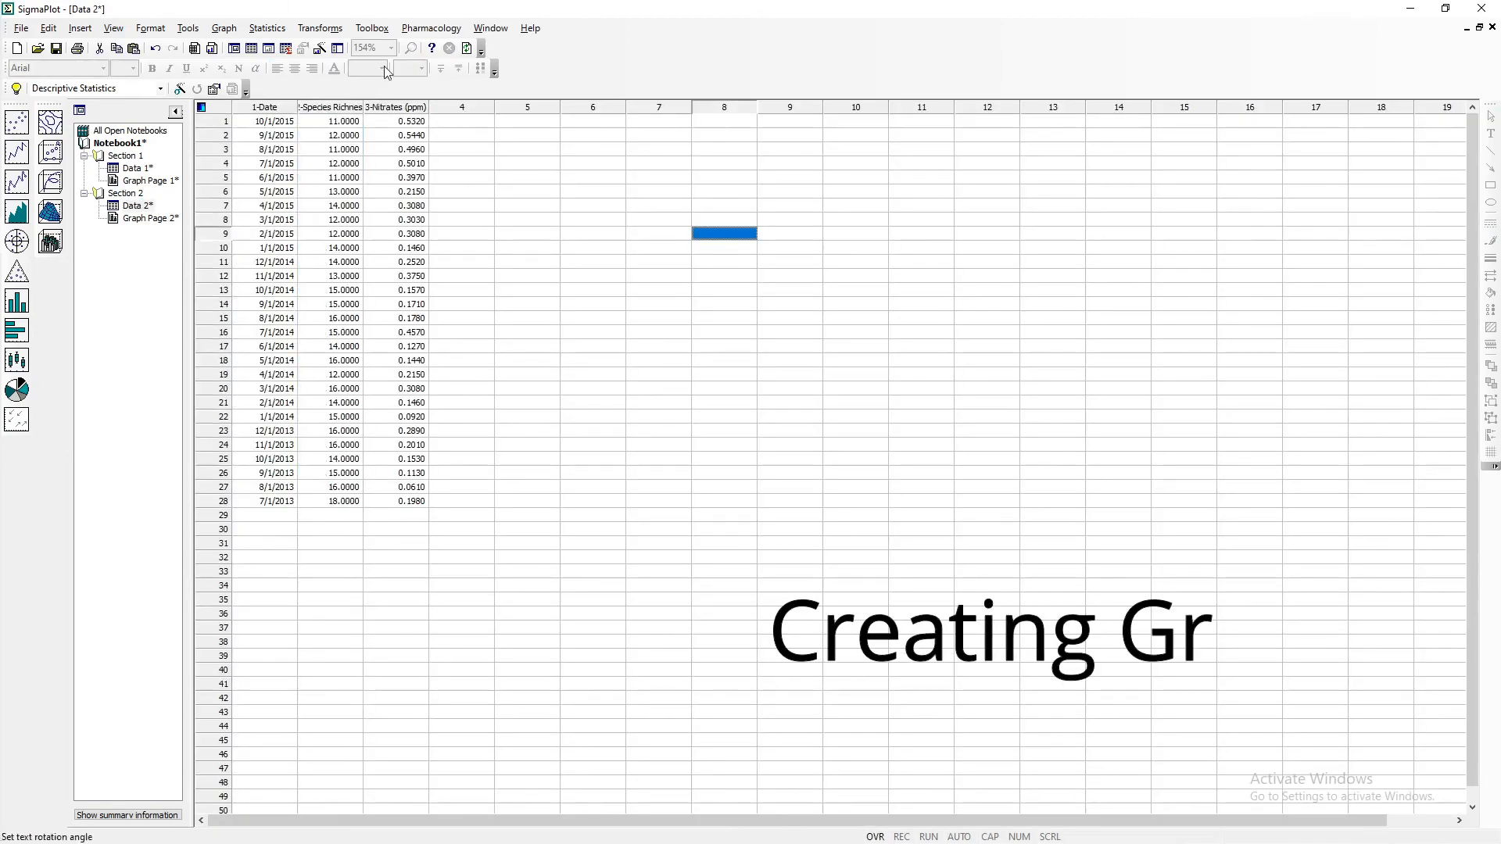
click(225, 29)
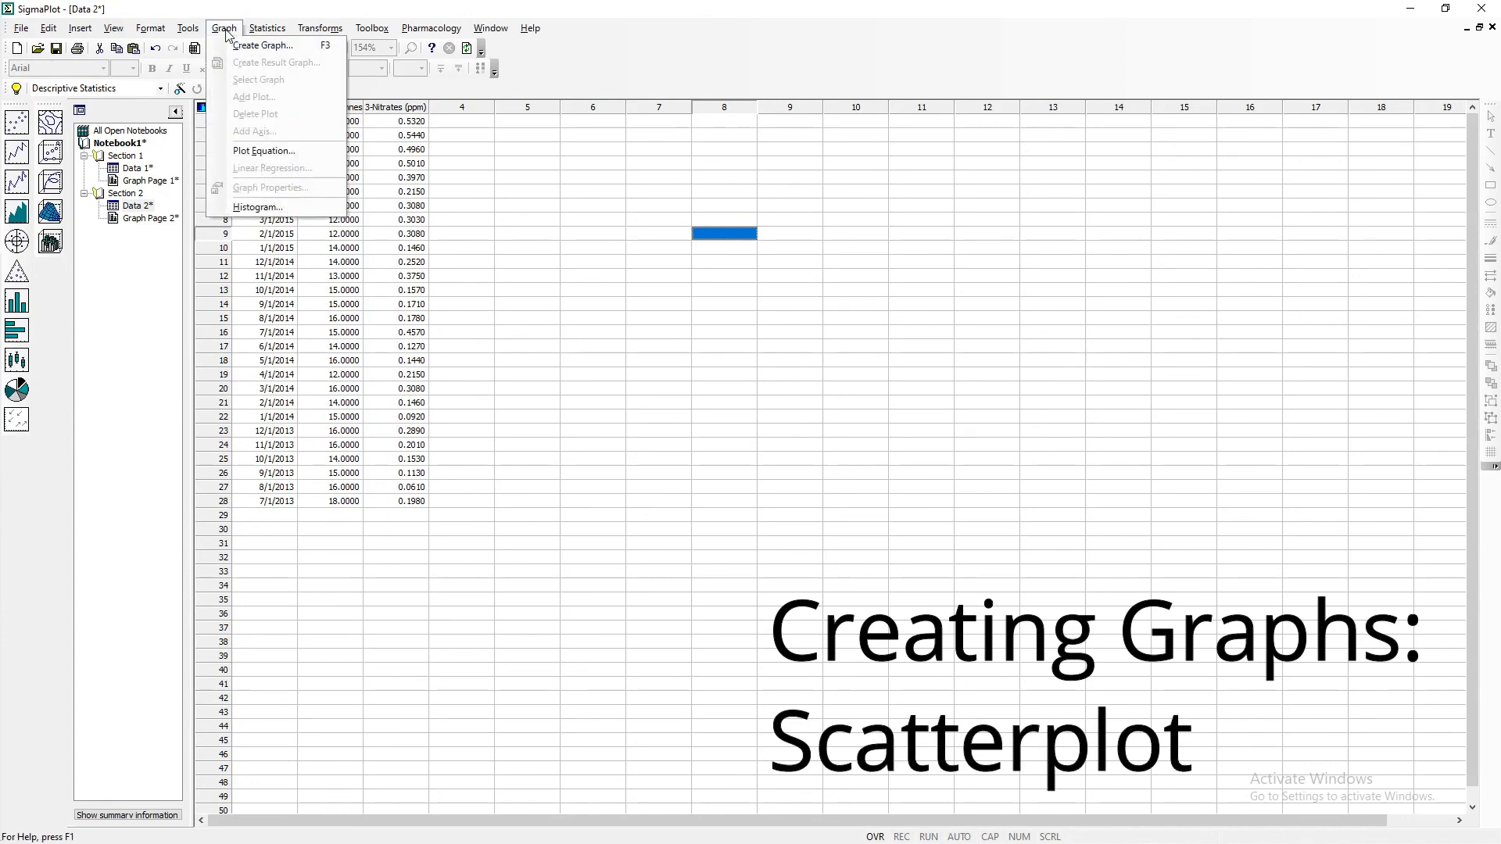
click(263, 46)
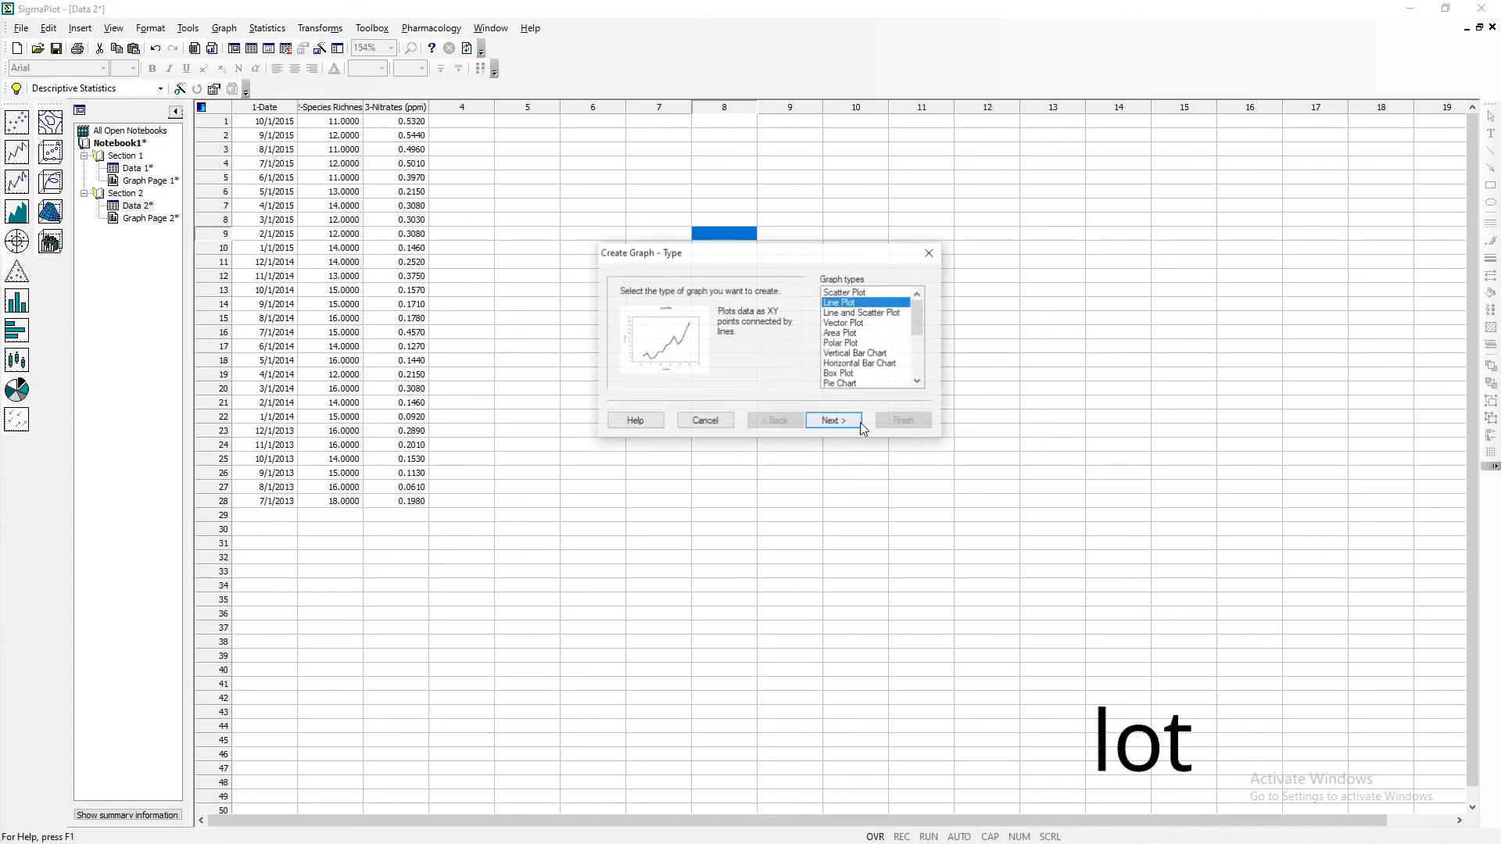
click(868, 294)
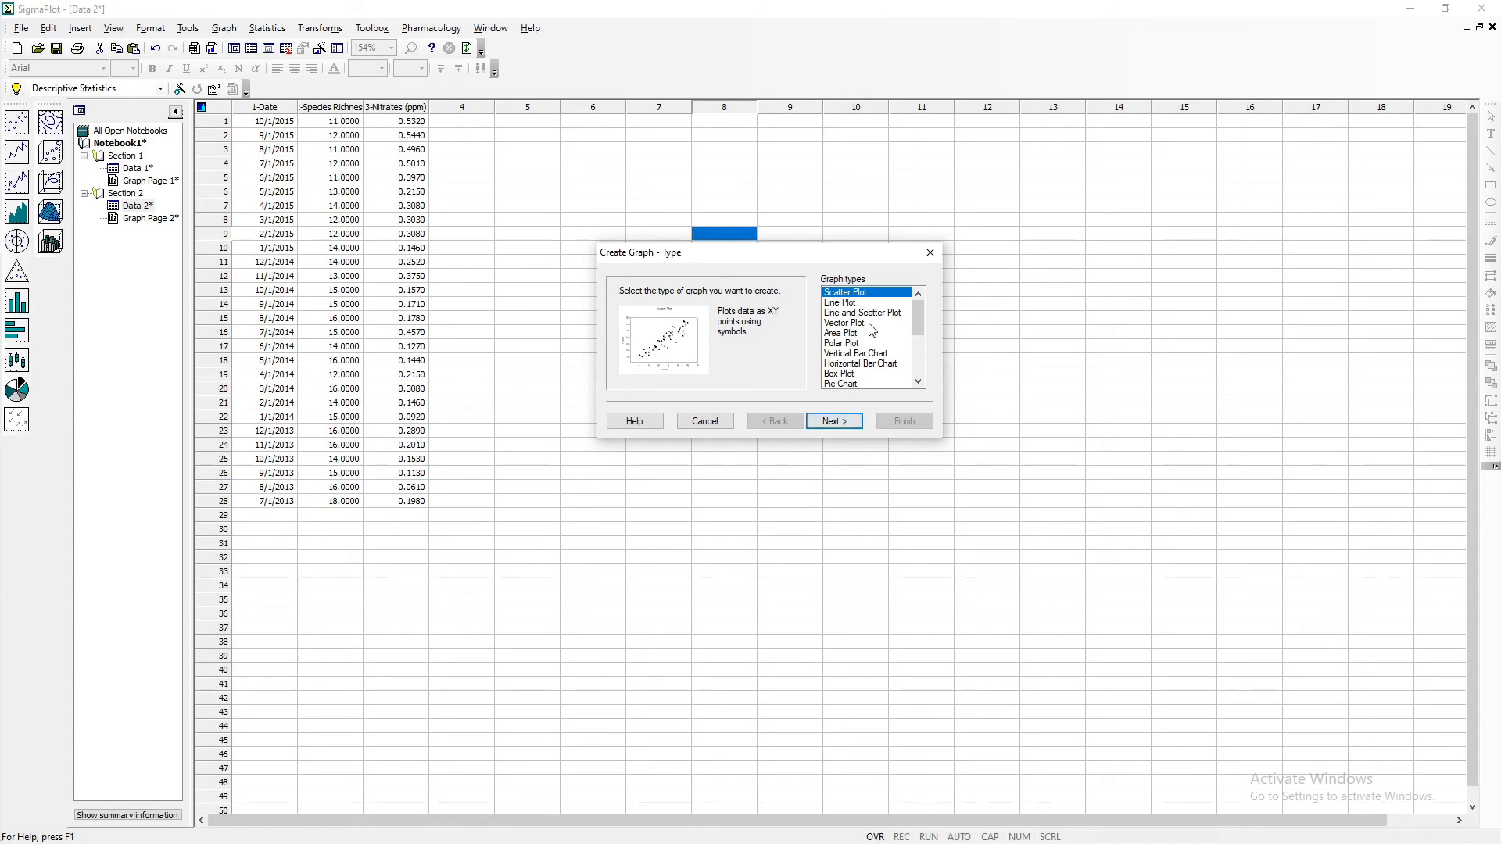
click(846, 422)
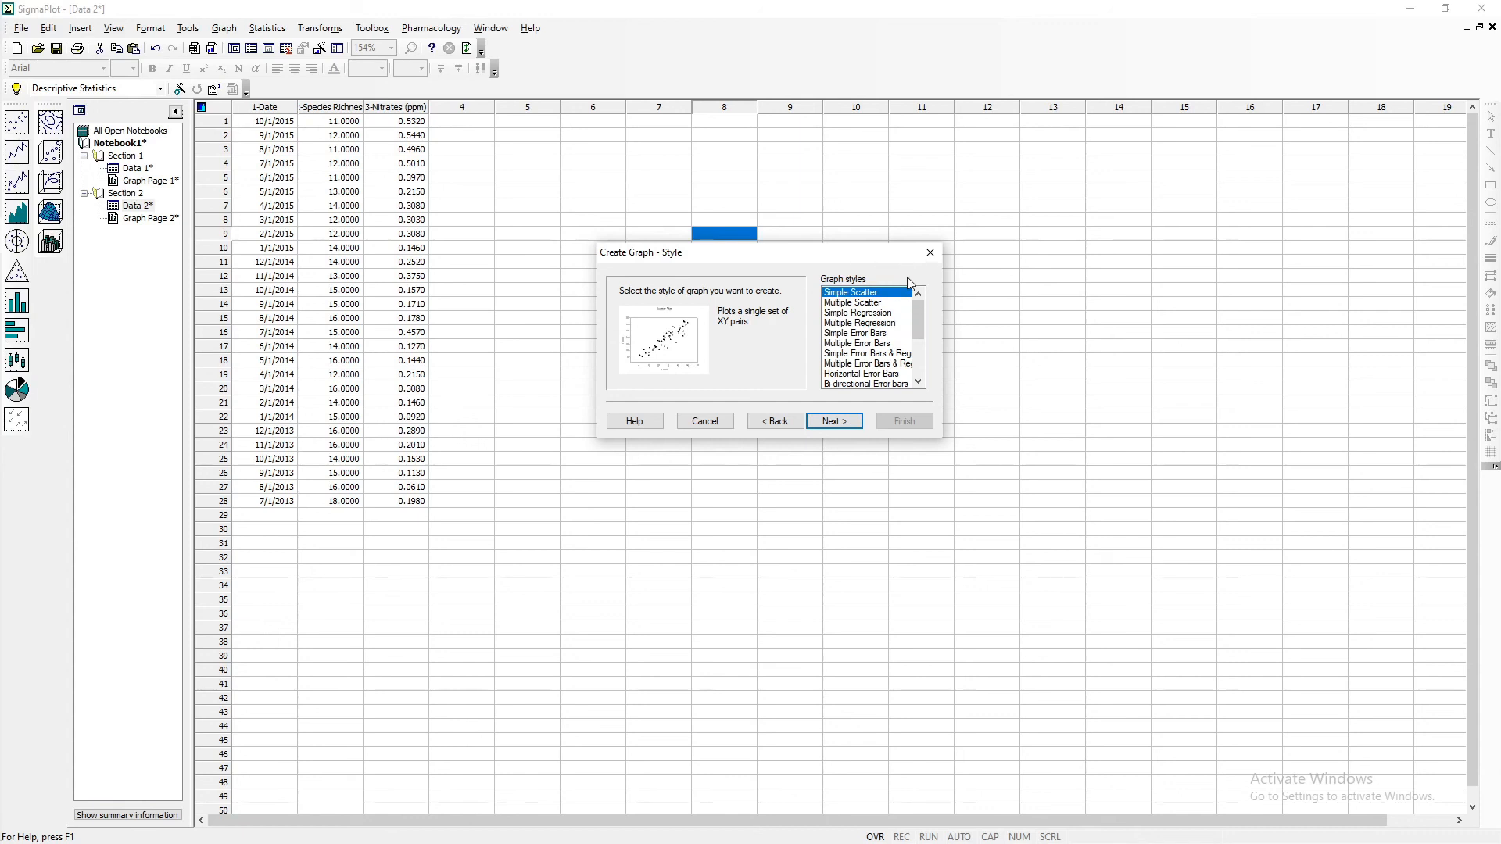
- Compare the Simple Scatter and Simple Regression styles, and choose Simple Regression for the scatter plot
scroll(887, 295, down, 3)
scroll(860, 340, up, 3)
click(866, 314)
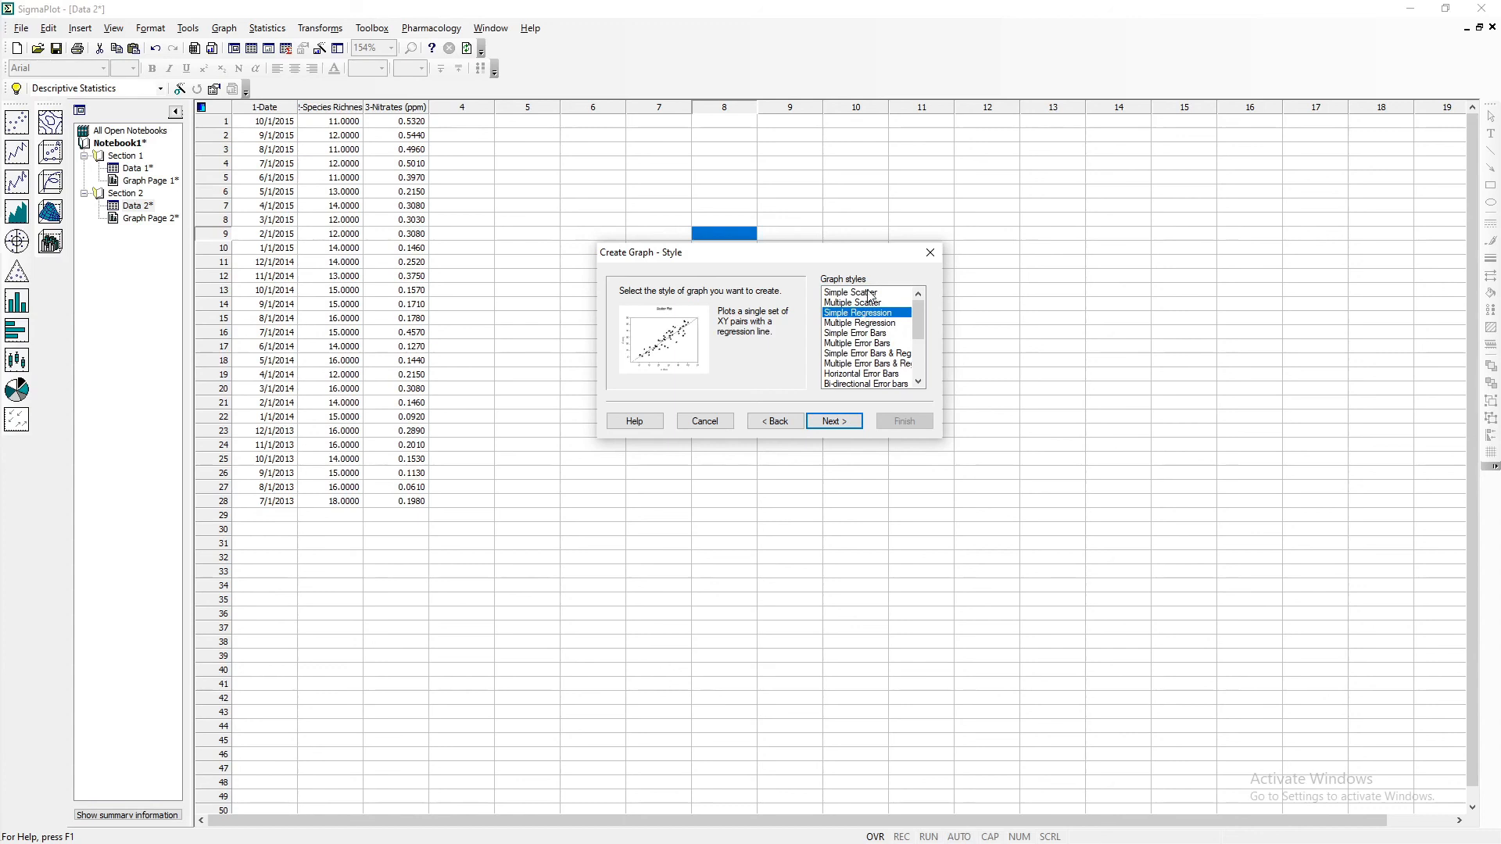
click(869, 294)
click(866, 314)
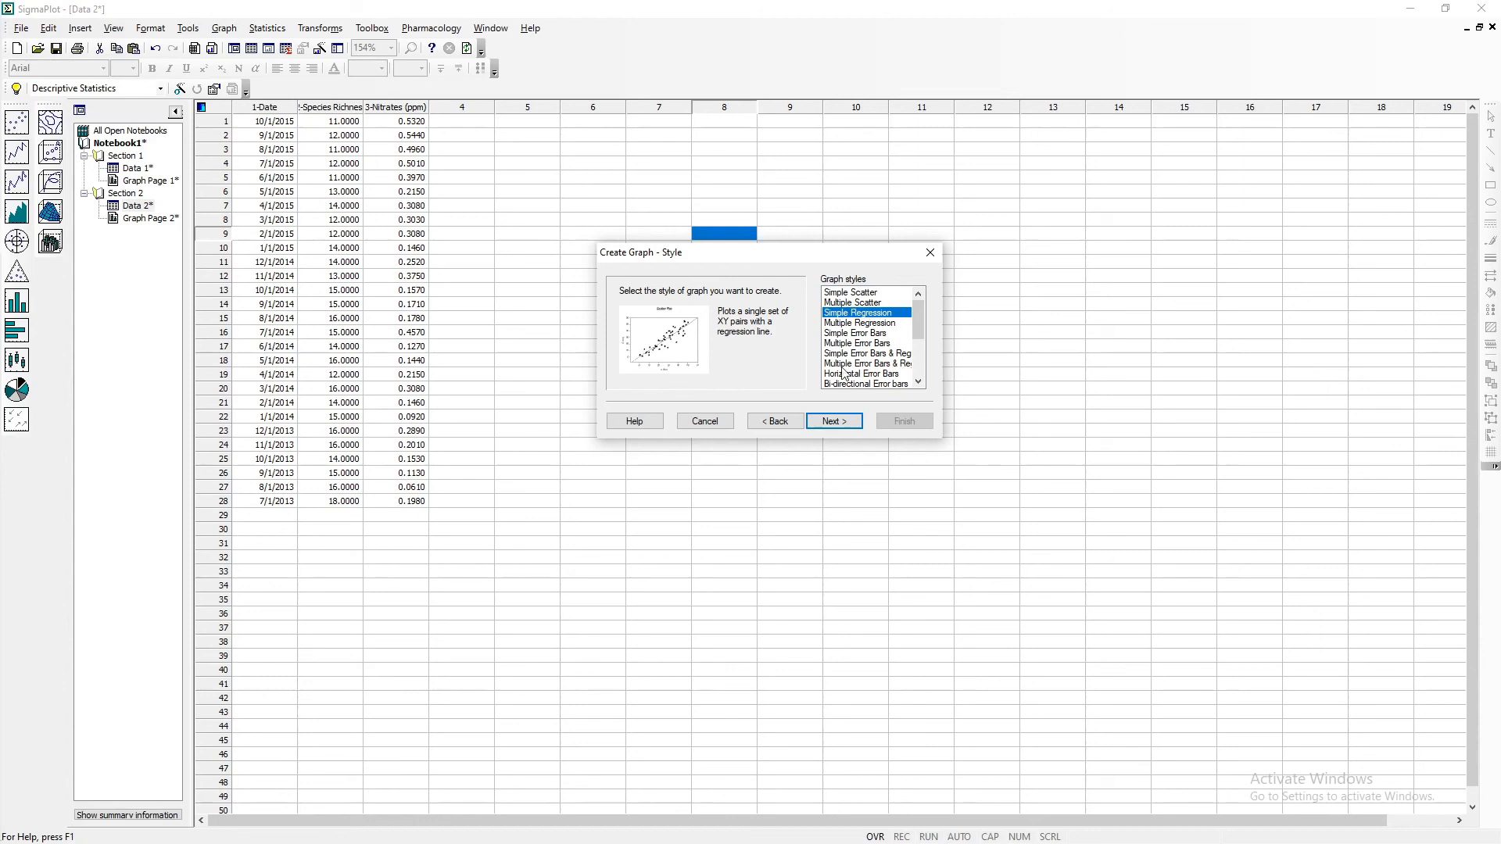
double_click(861, 319)
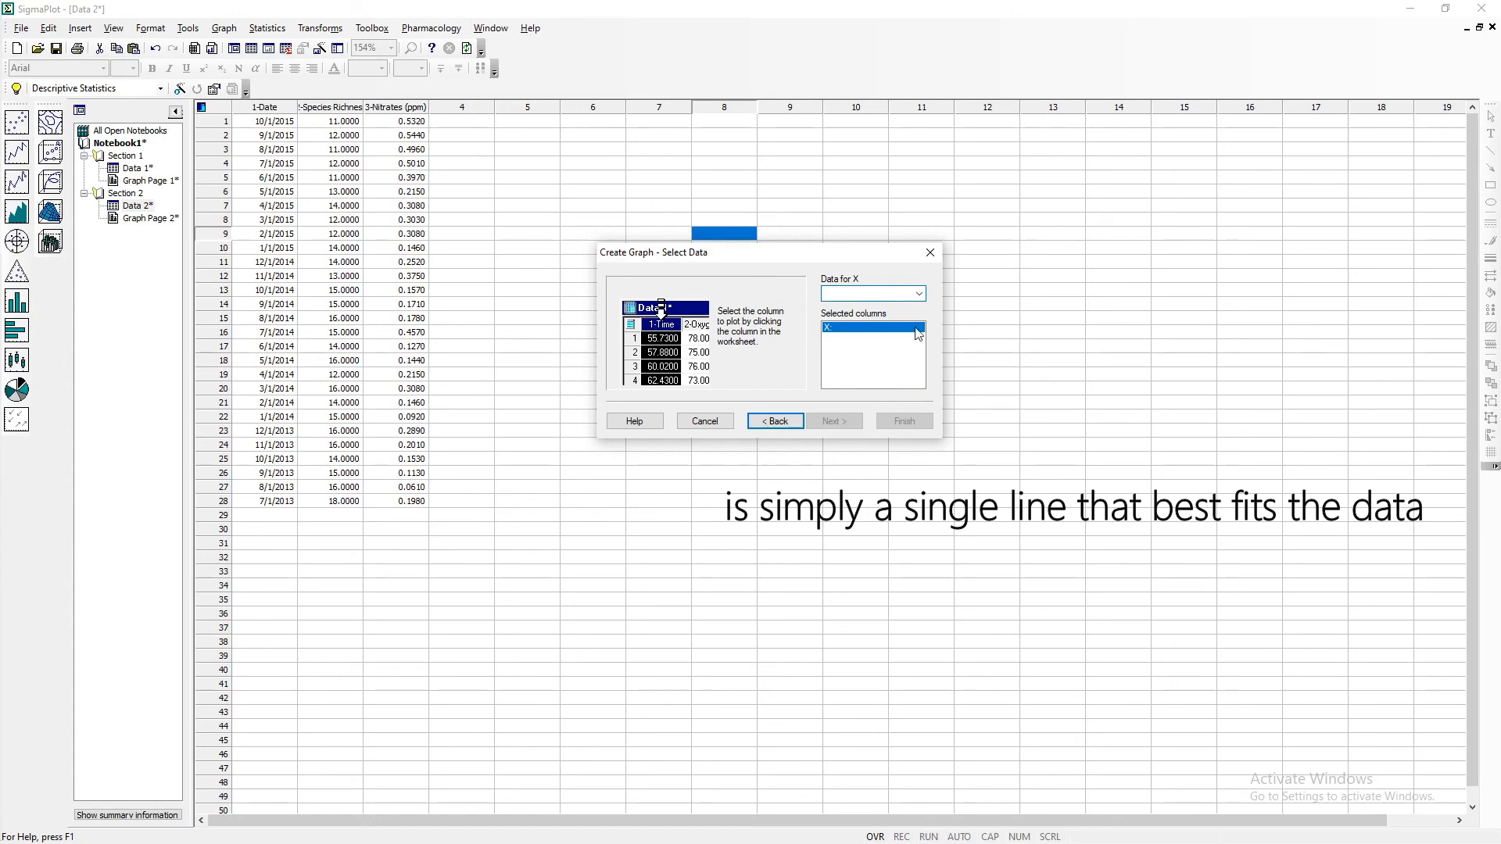
- Assign 2-Species Richness as the X data and 3-Nitrates (ppm) as the Y data, and finish creating the scatter plot
click(919, 293)
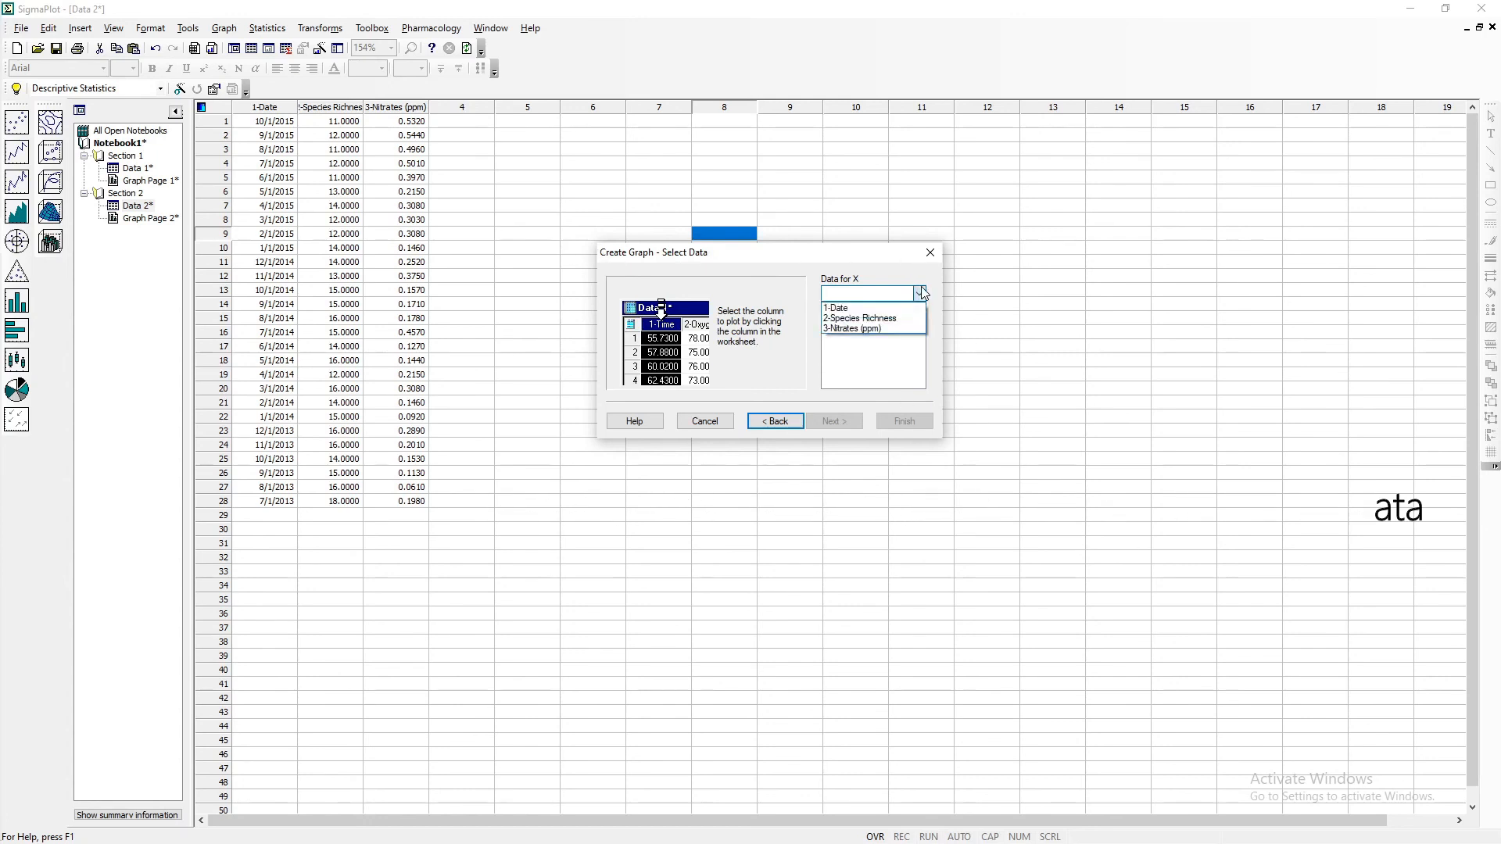
click(881, 319)
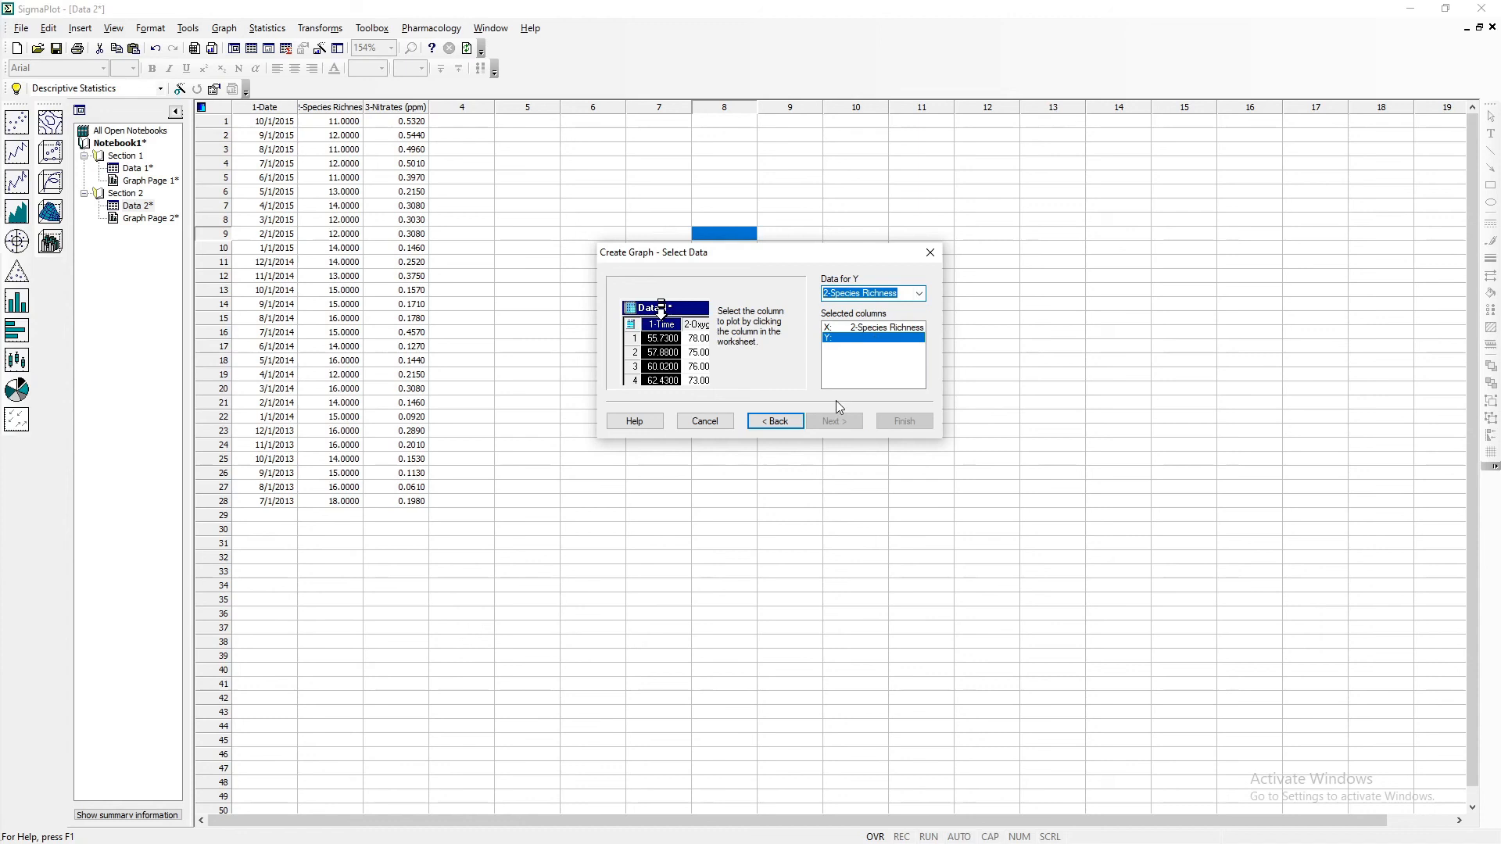
click(919, 293)
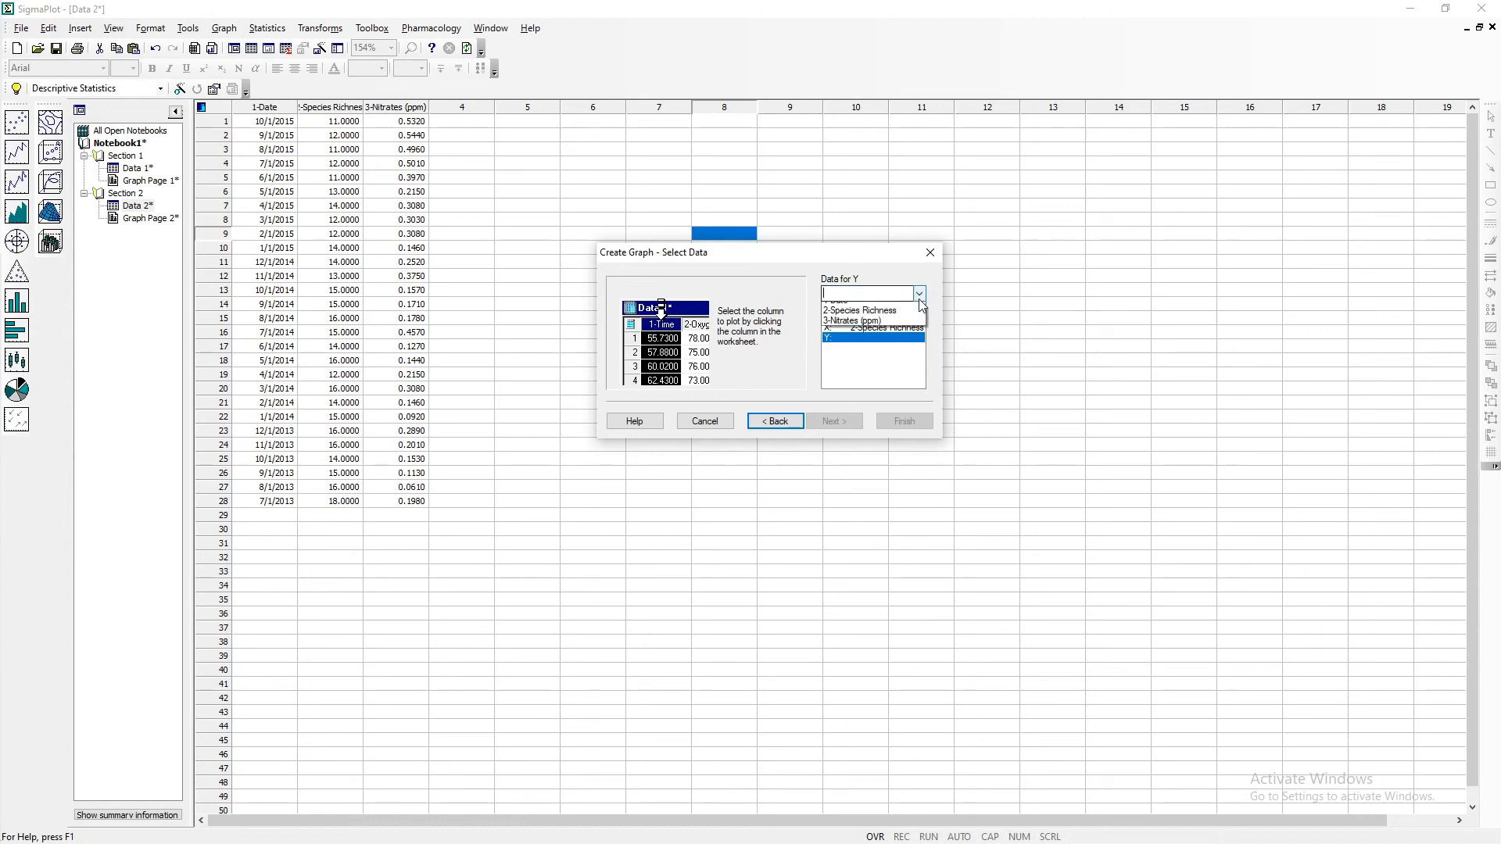
click(879, 330)
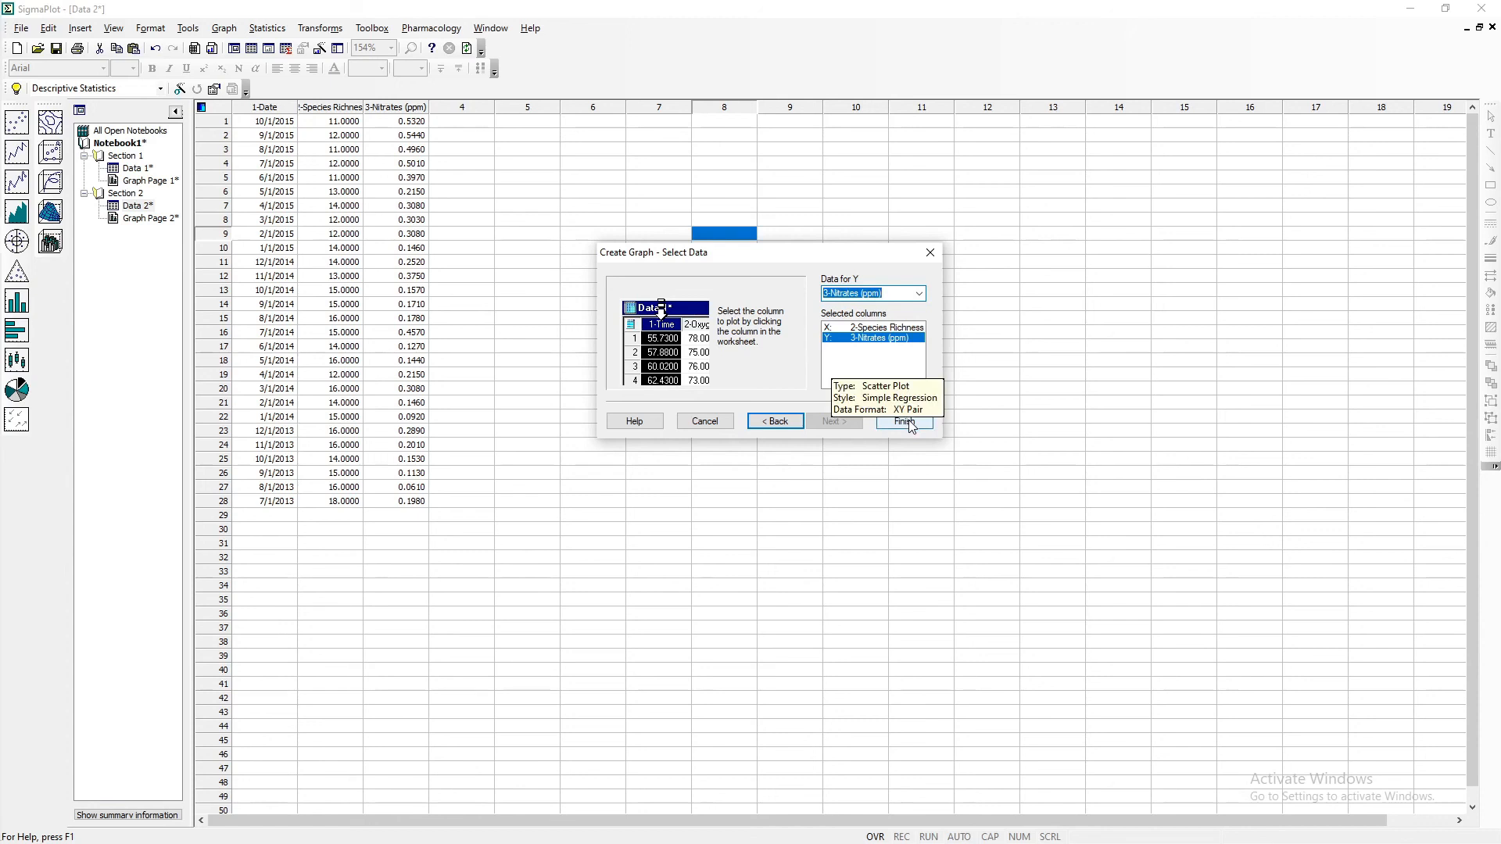
click(907, 422)
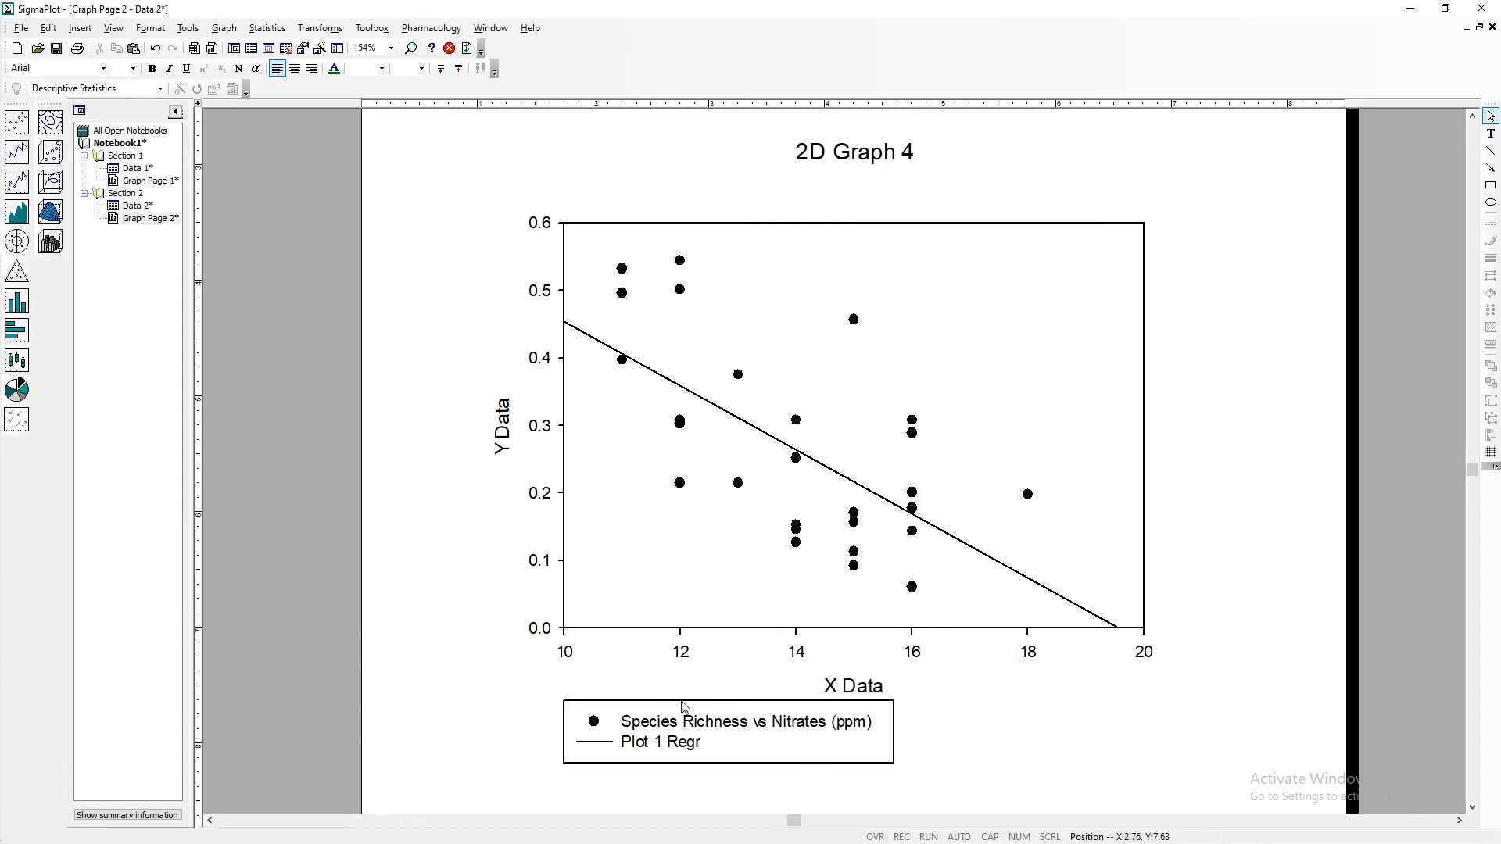
- Rename the scatter plot's X axis title to "Species Richness" and its Y axis title to "Nitrates (ppm)"
double_click(865, 686)
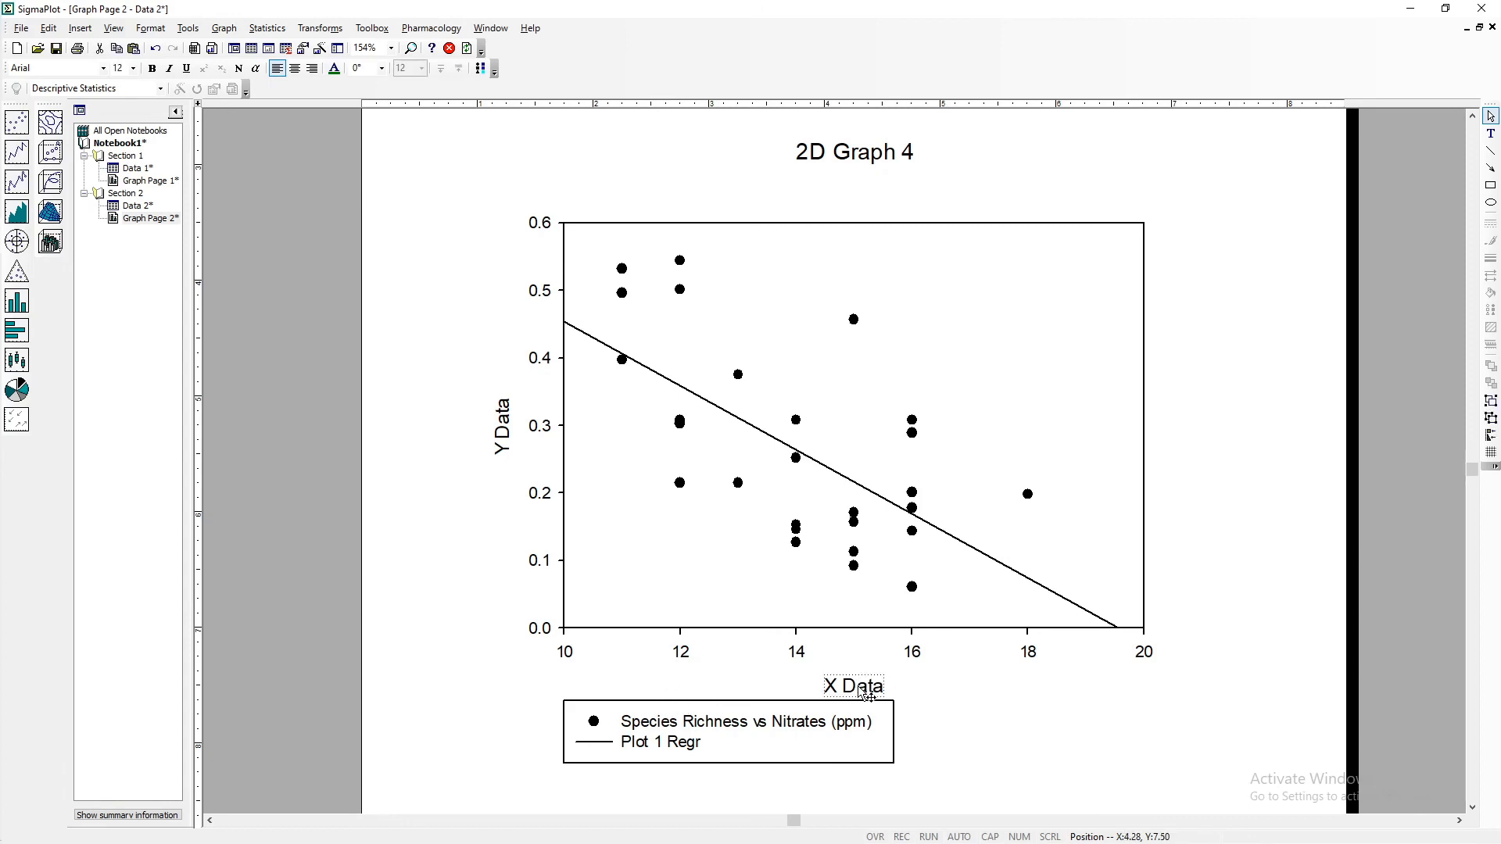
text(Species Richness)
click(503, 408)
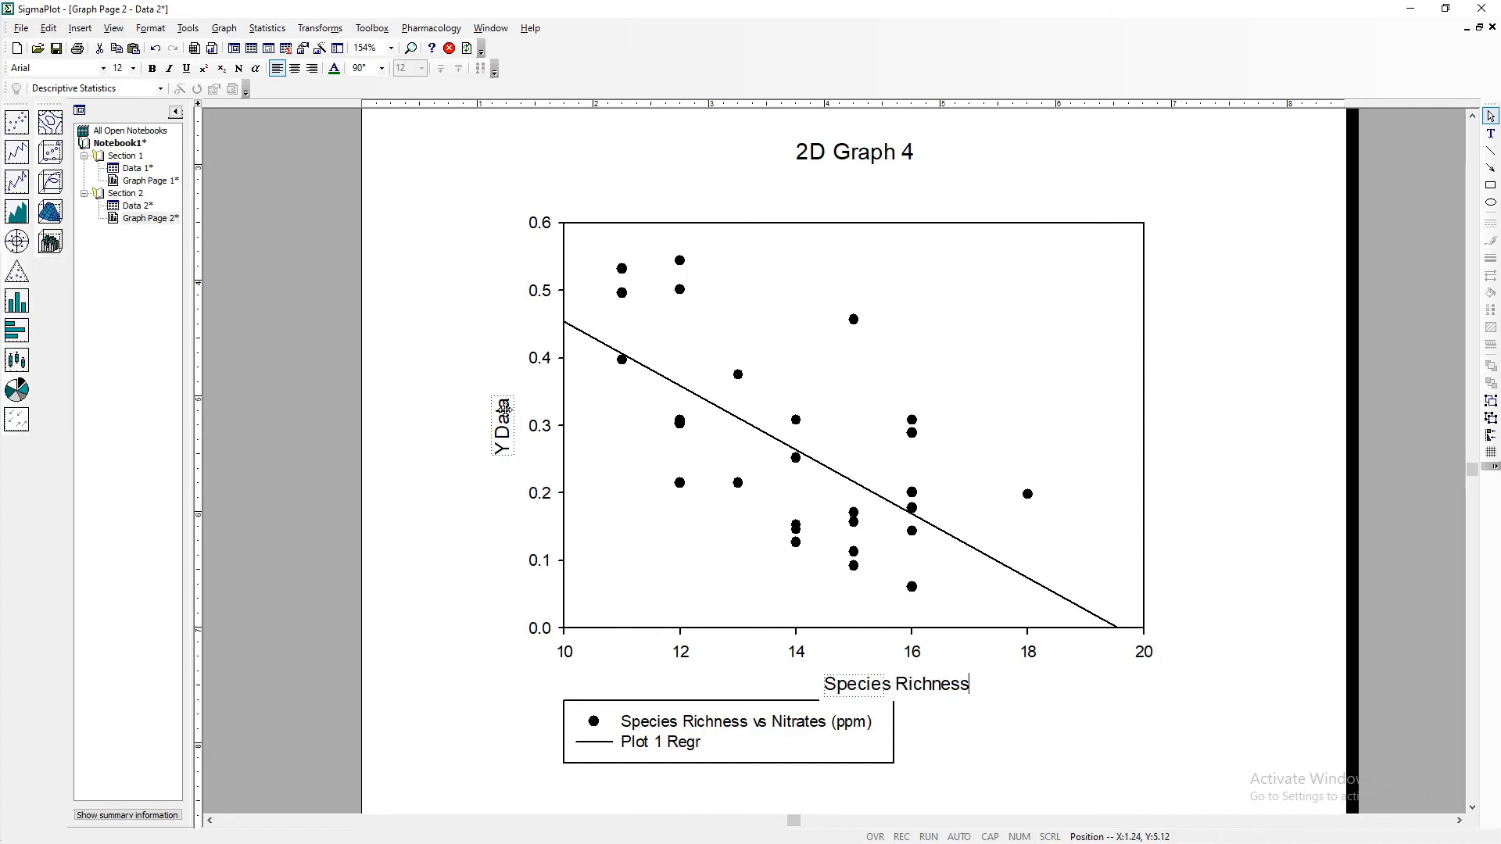
double_click(503, 408)
text(Ni)
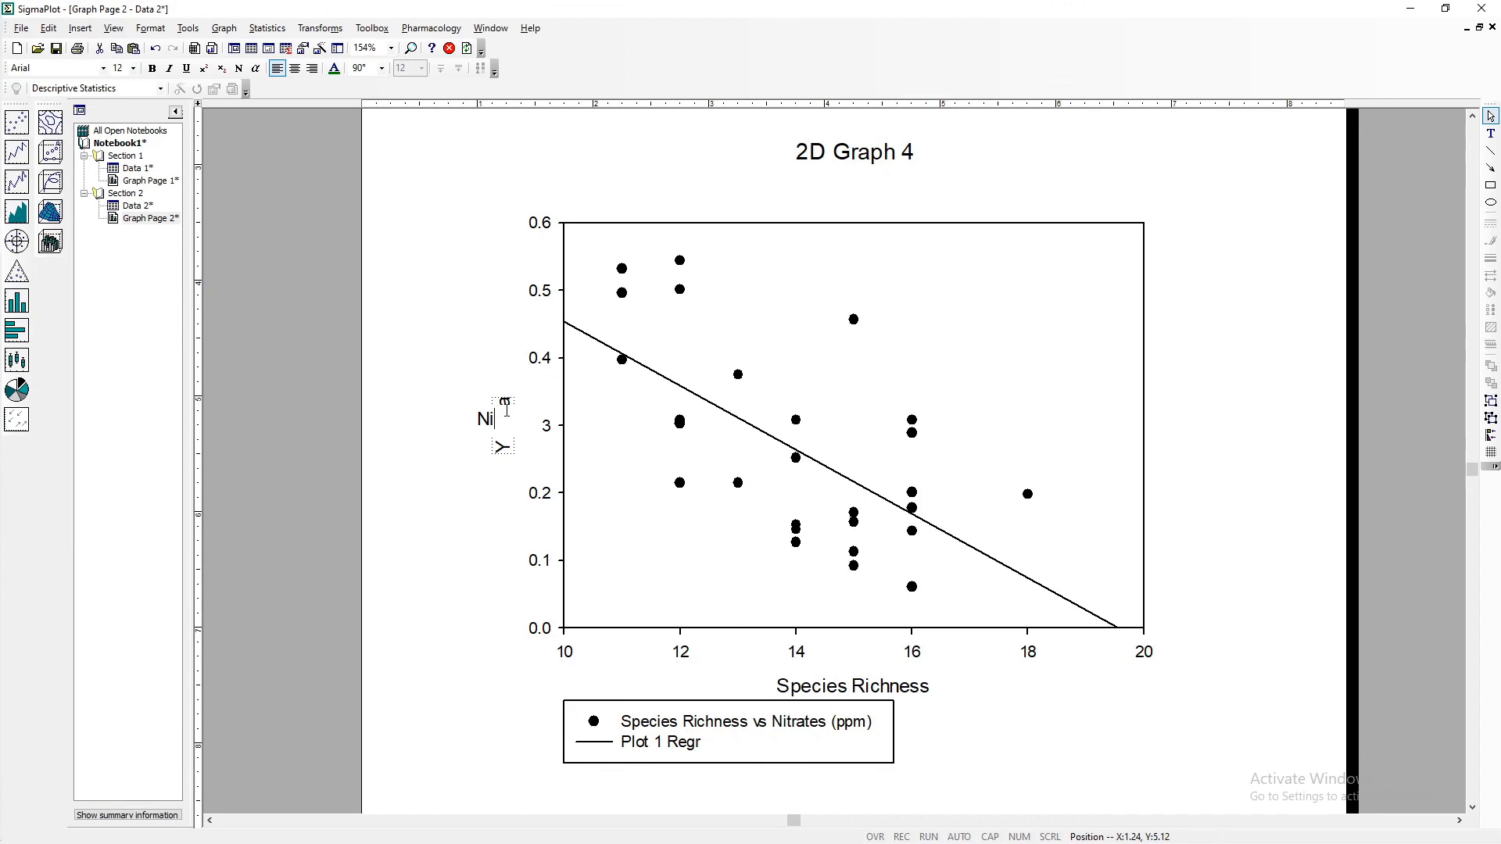
text(trates (ppm))
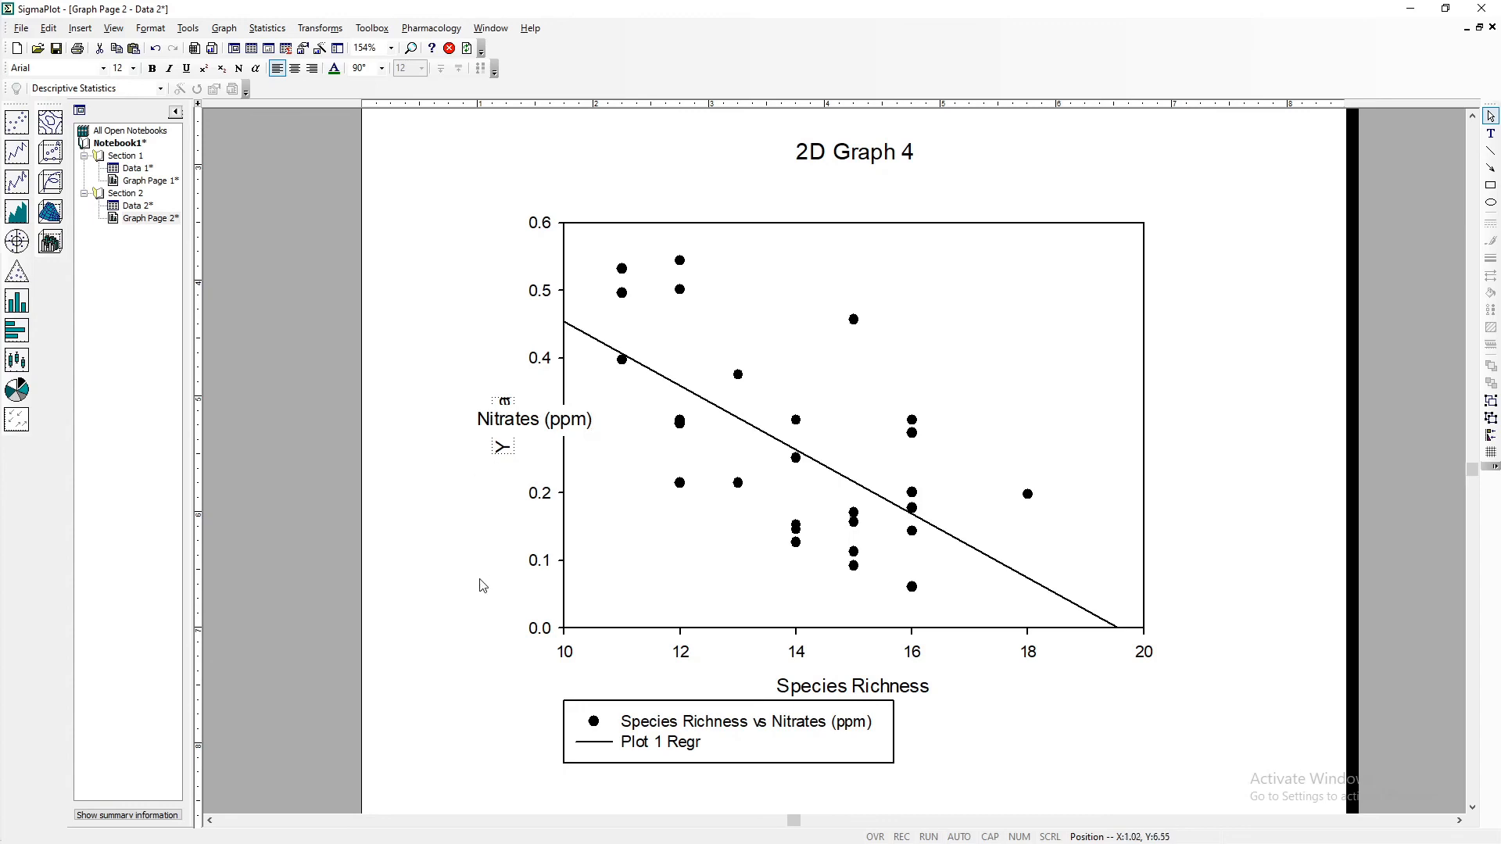
click(465, 614)
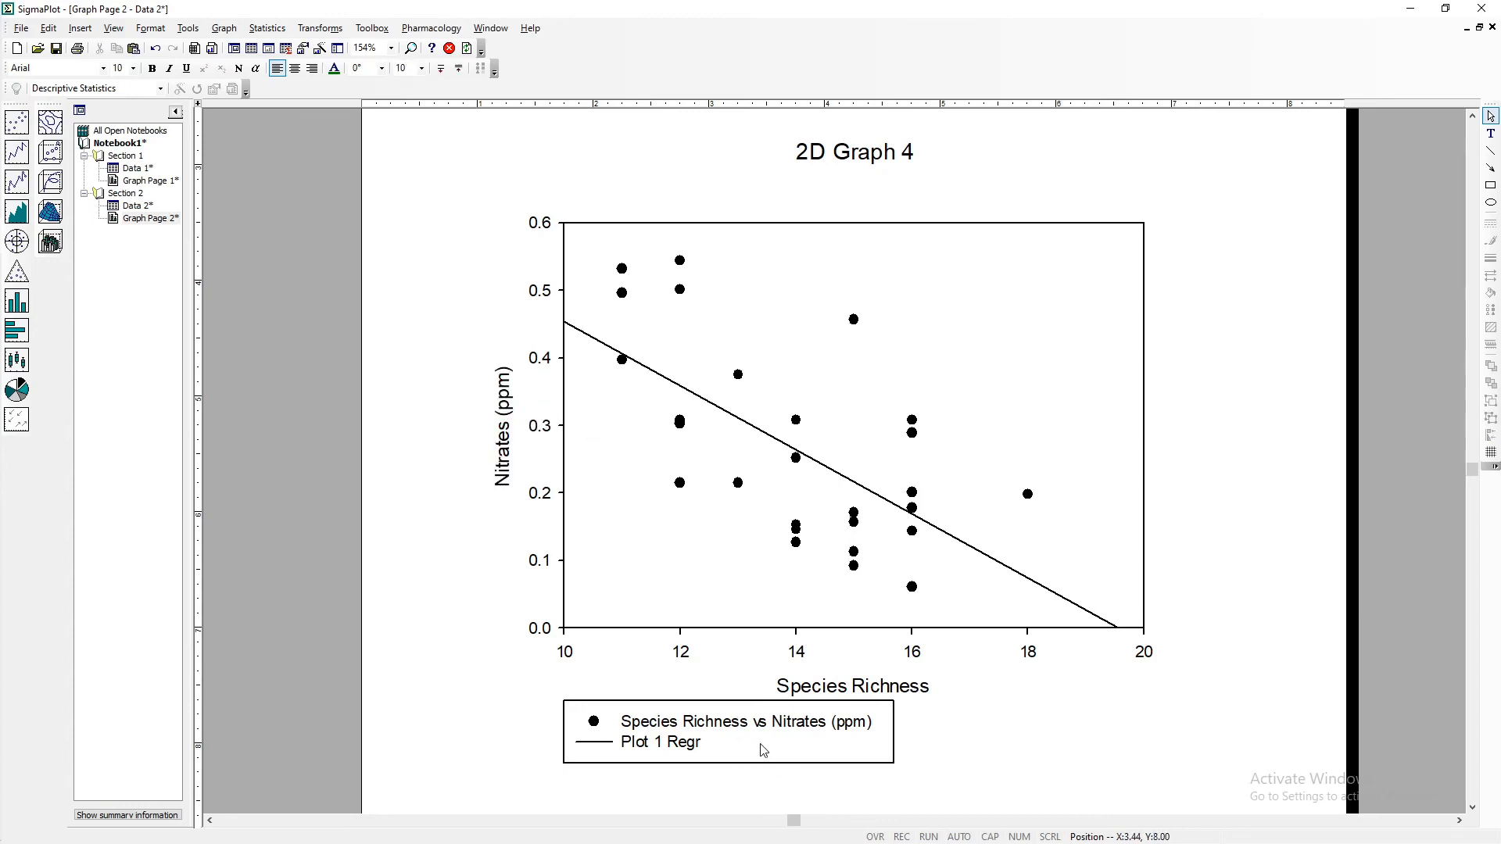
- Delete the legend and the default title from the scatter plot
click(789, 721)
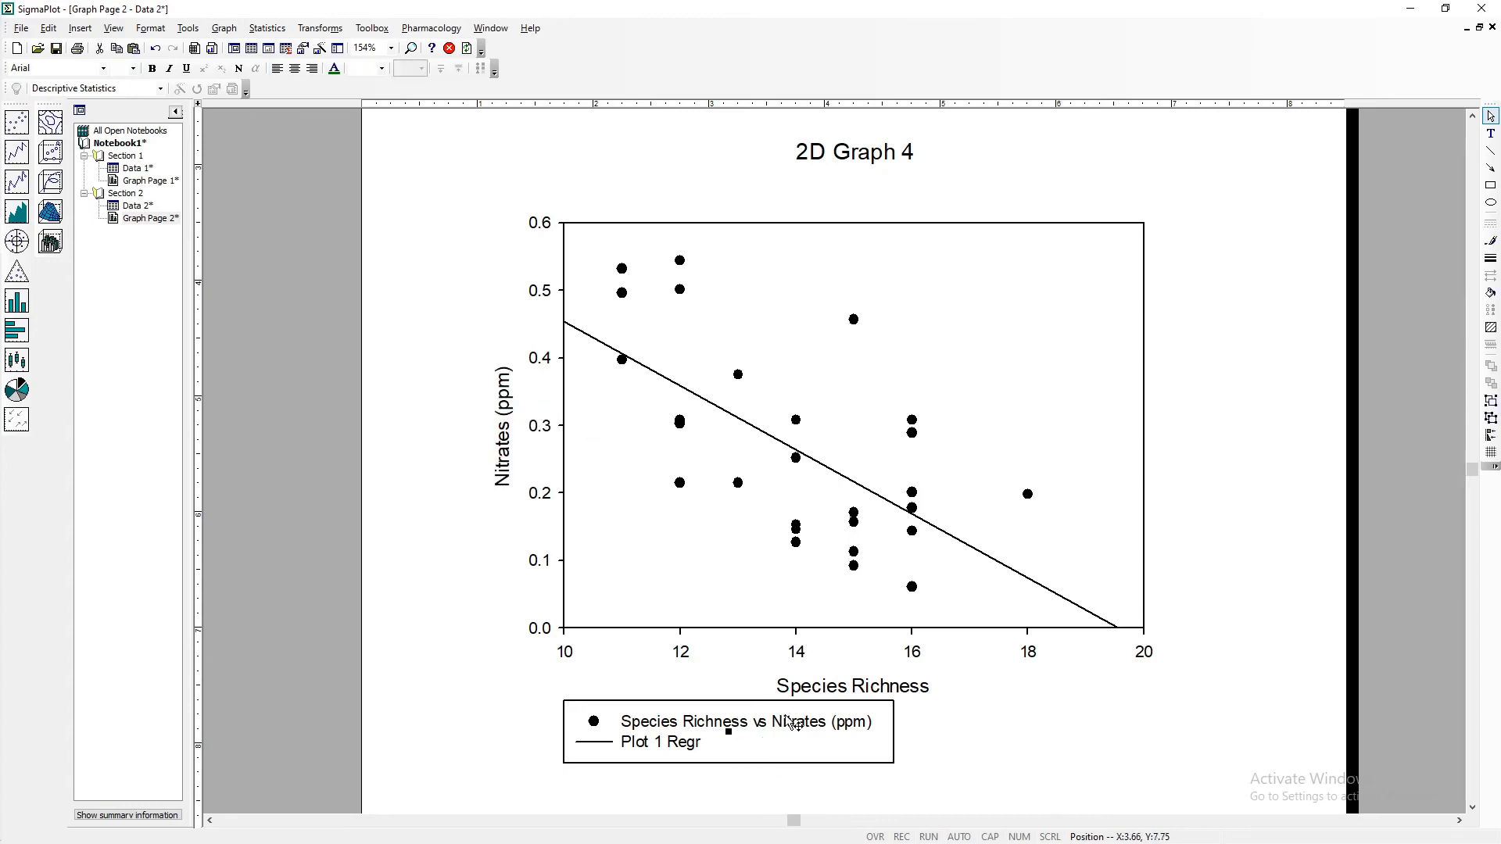
key(Delete)
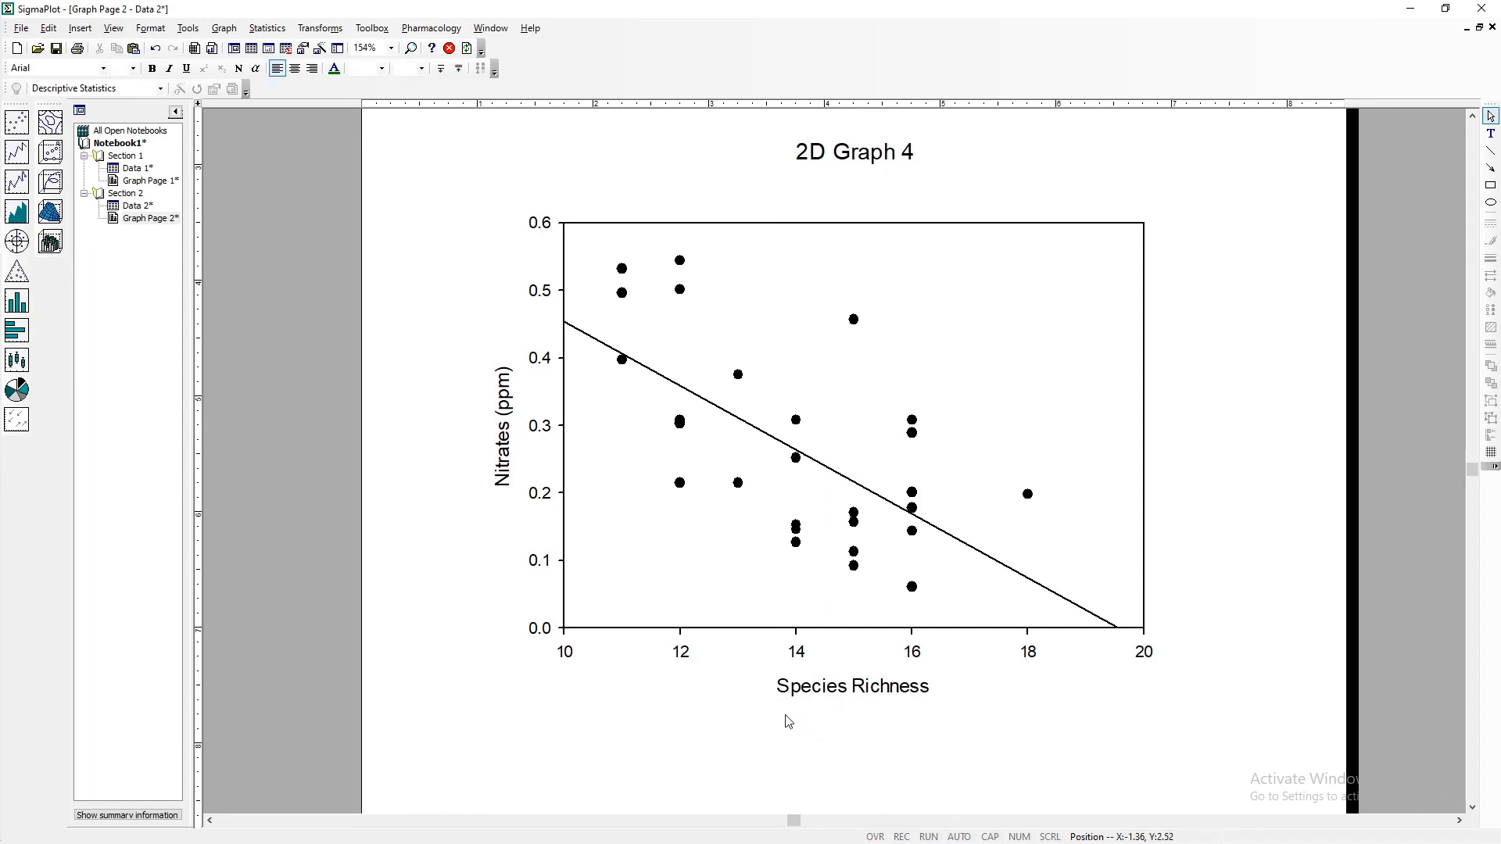
click(886, 153)
key(Delete)
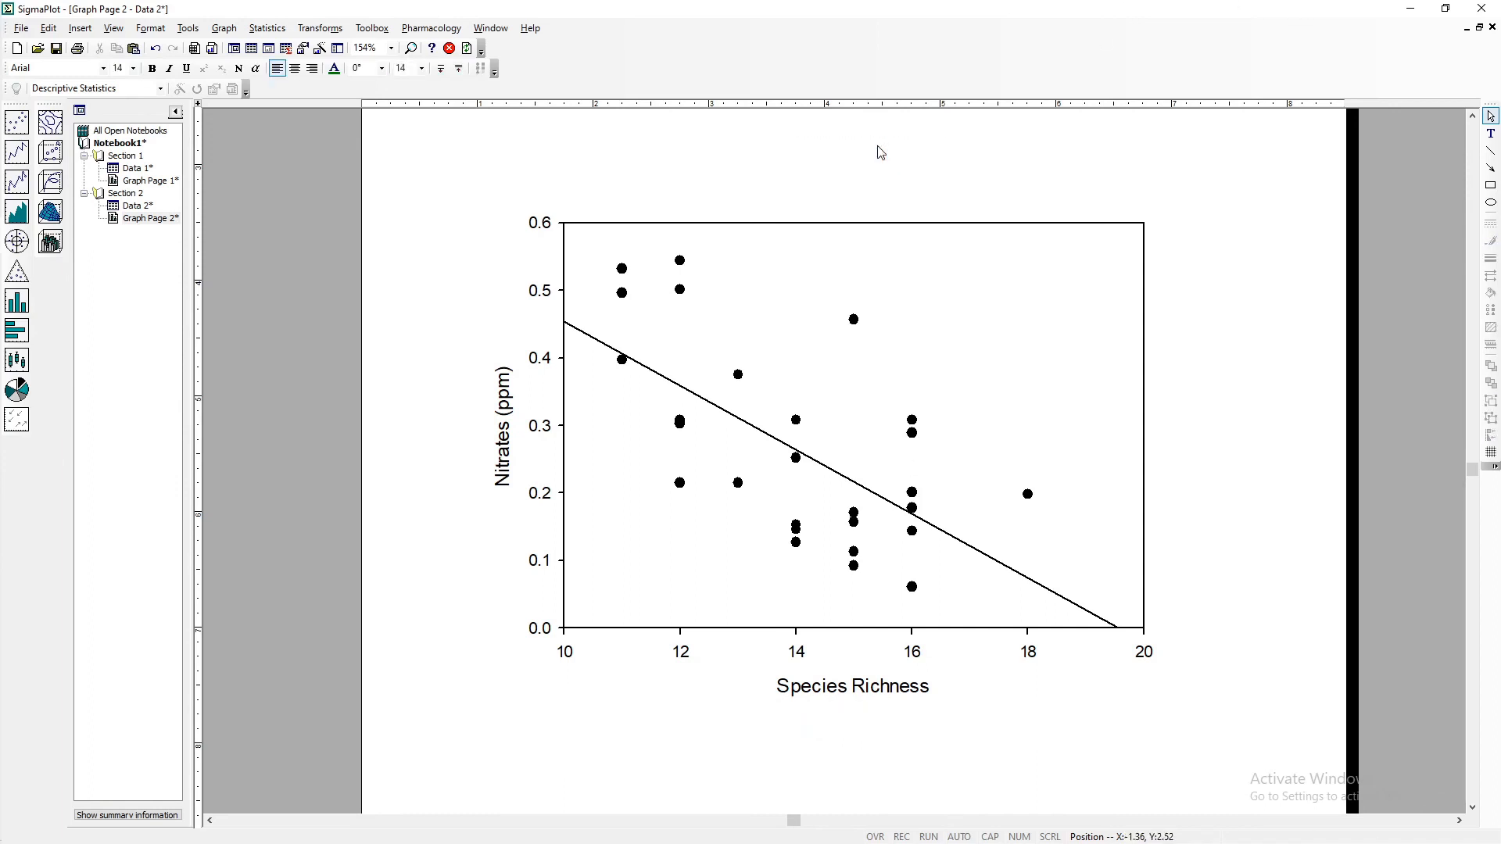
- Delete the upper and right-hand frame lines of the scatter plot, leaving only the X and Y axes
click(881, 226)
key(Delete)
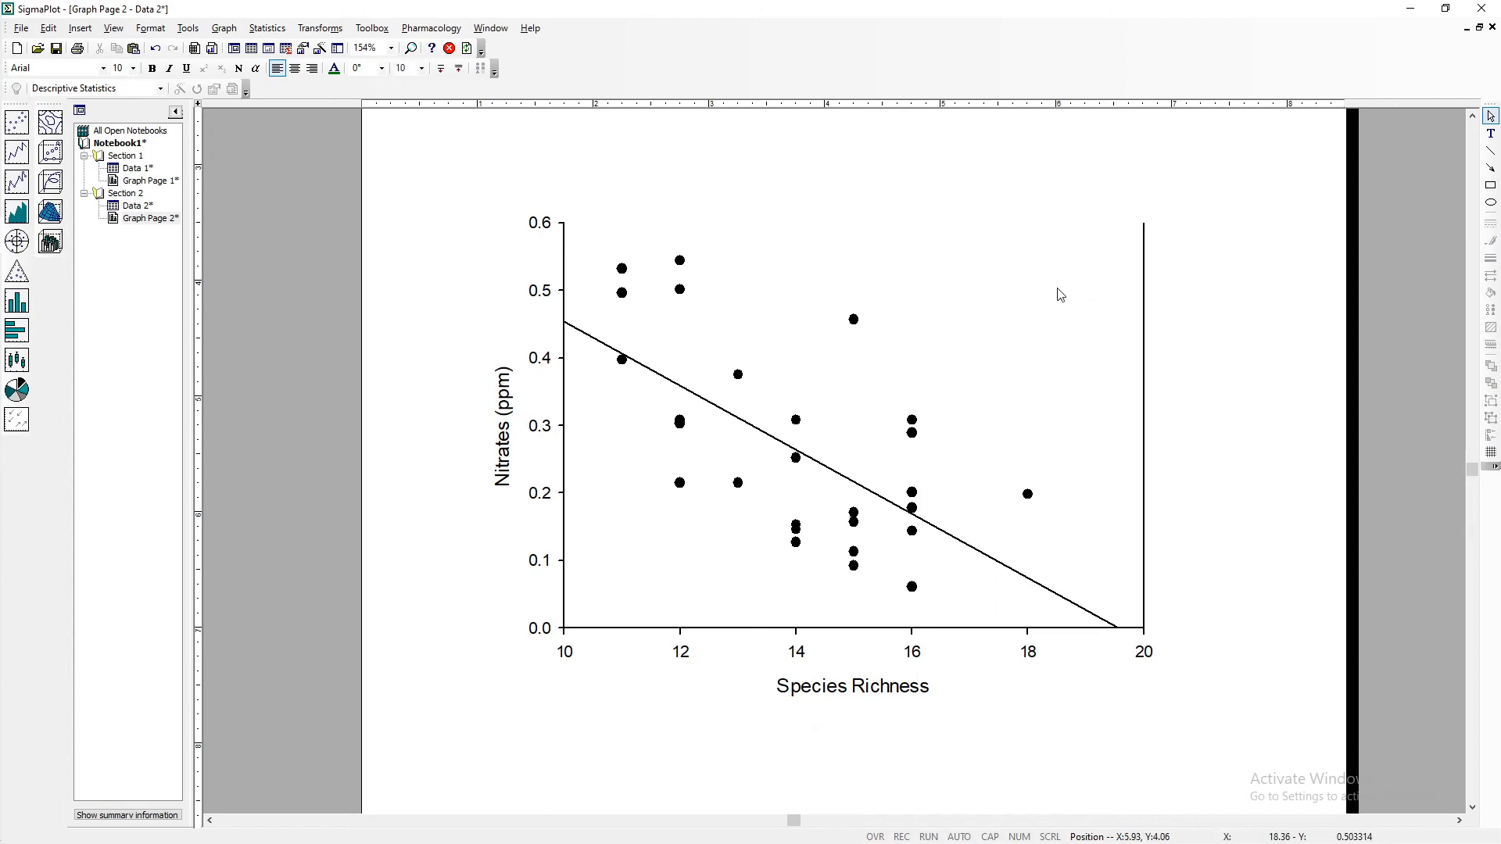
click(1144, 322)
key(Delete)
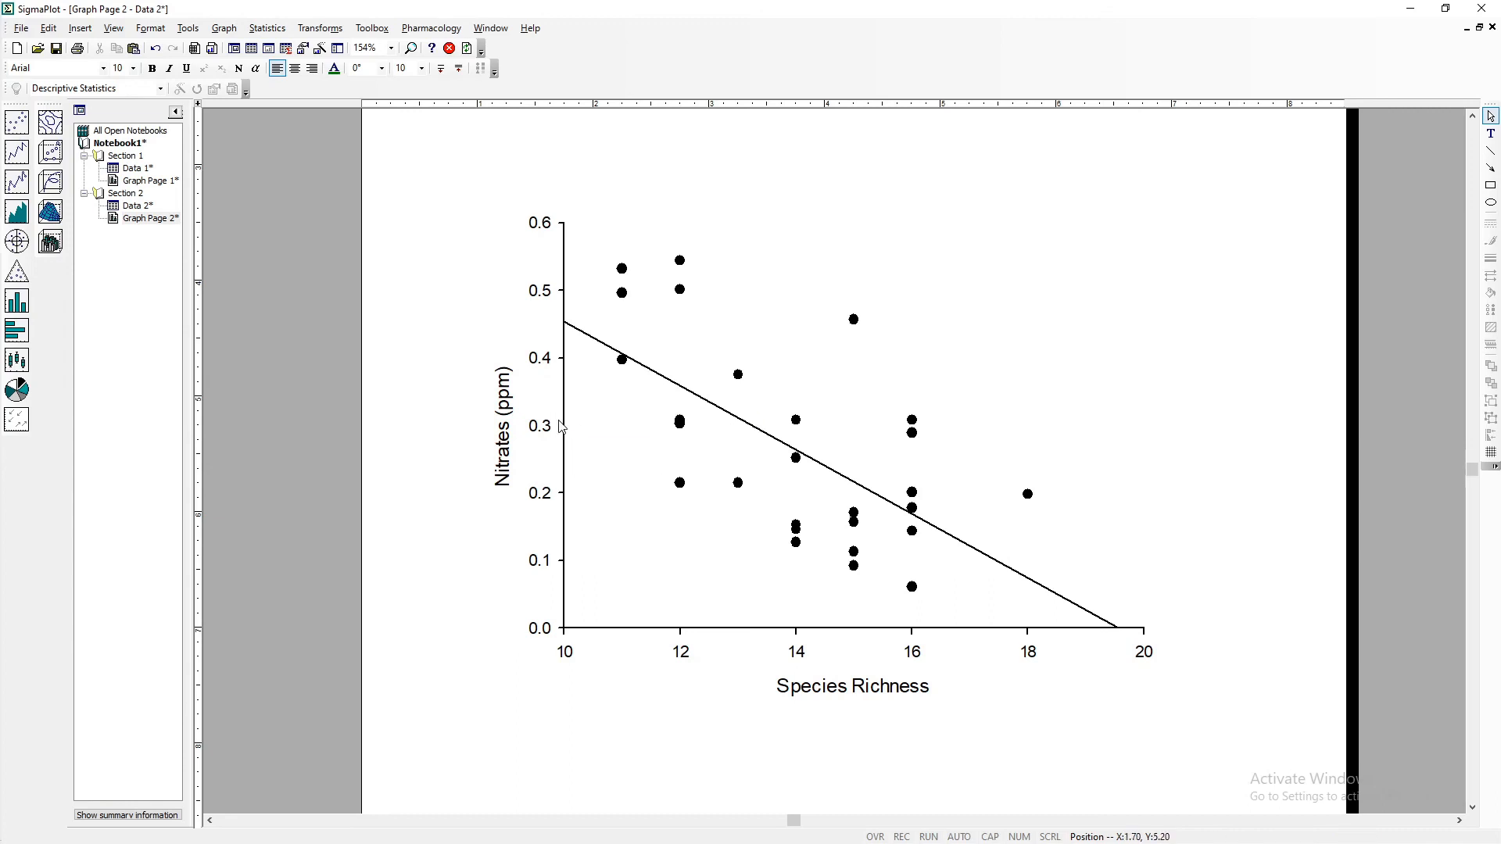
click(852, 485)
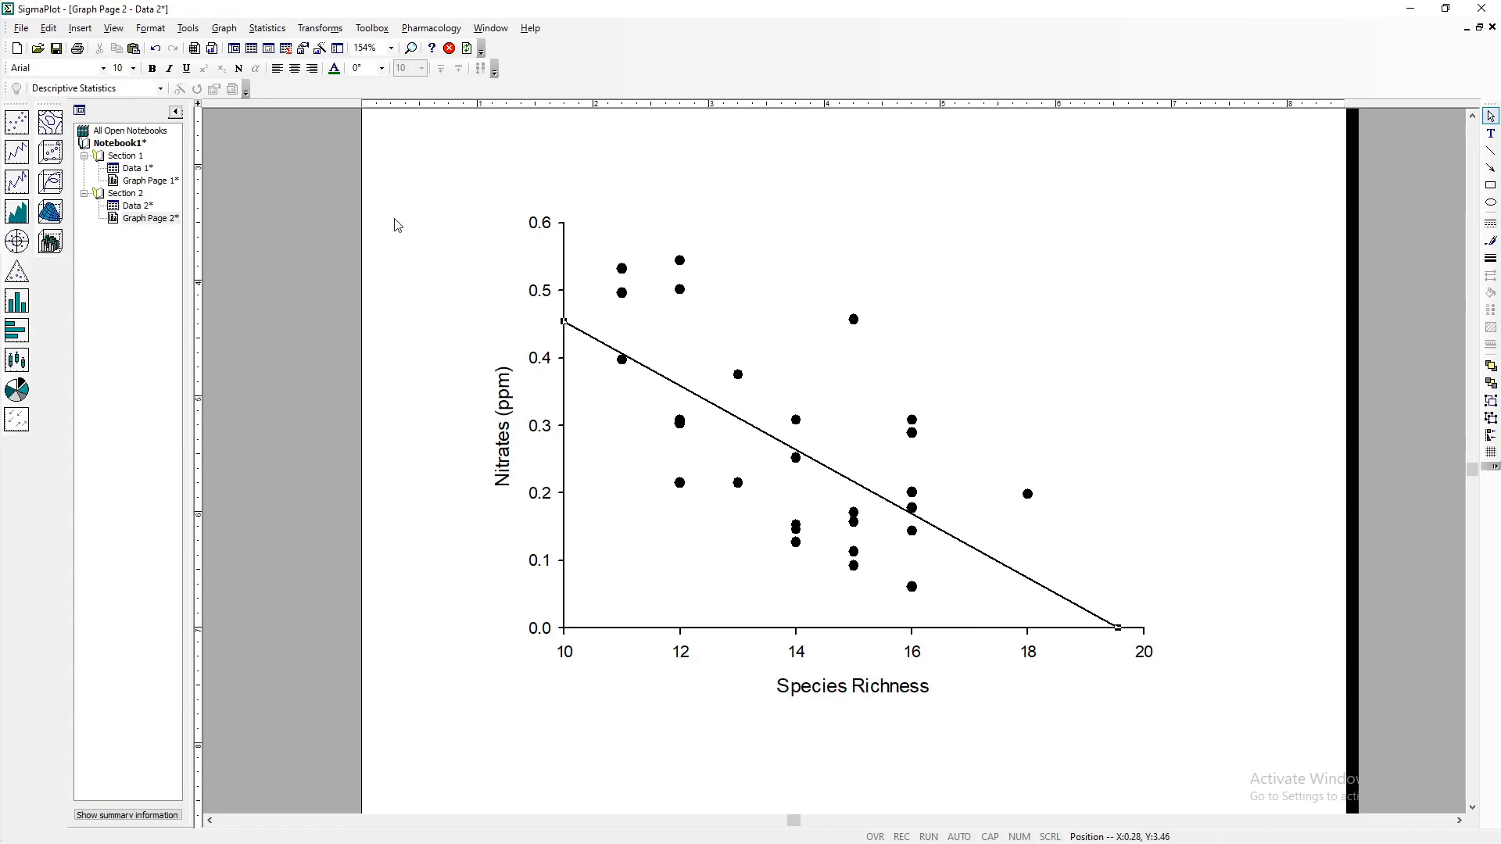
scroll(396, 225, up, 3)
scroll(404, 206, down, 5)
scroll(404, 206, up, 3)
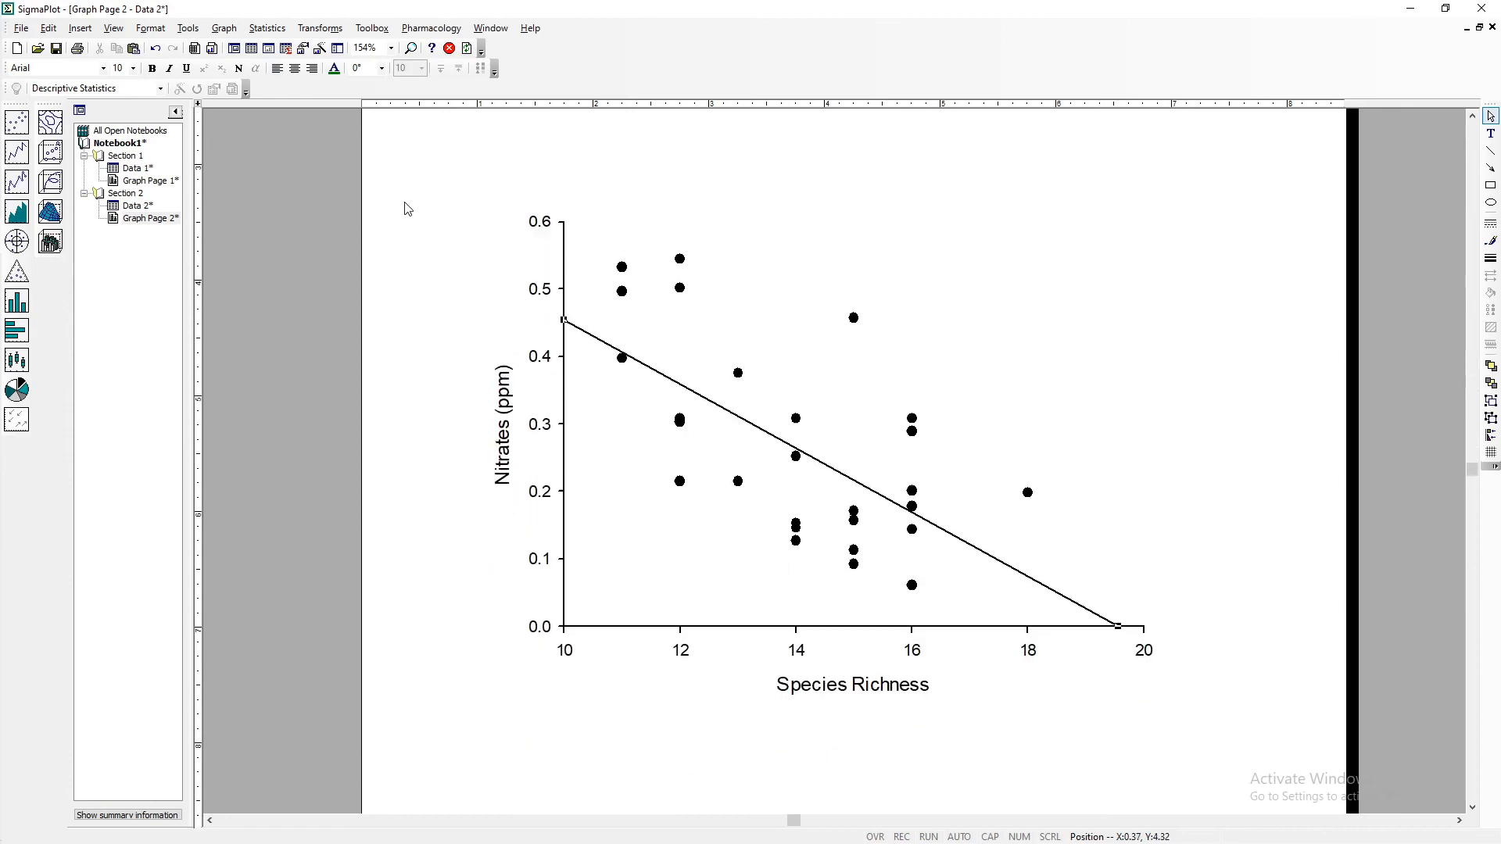
- Return to the Data 2 worksheet and dismiss the Descriptive Statistics data selection dialog
double_click(141, 206)
click(224, 27)
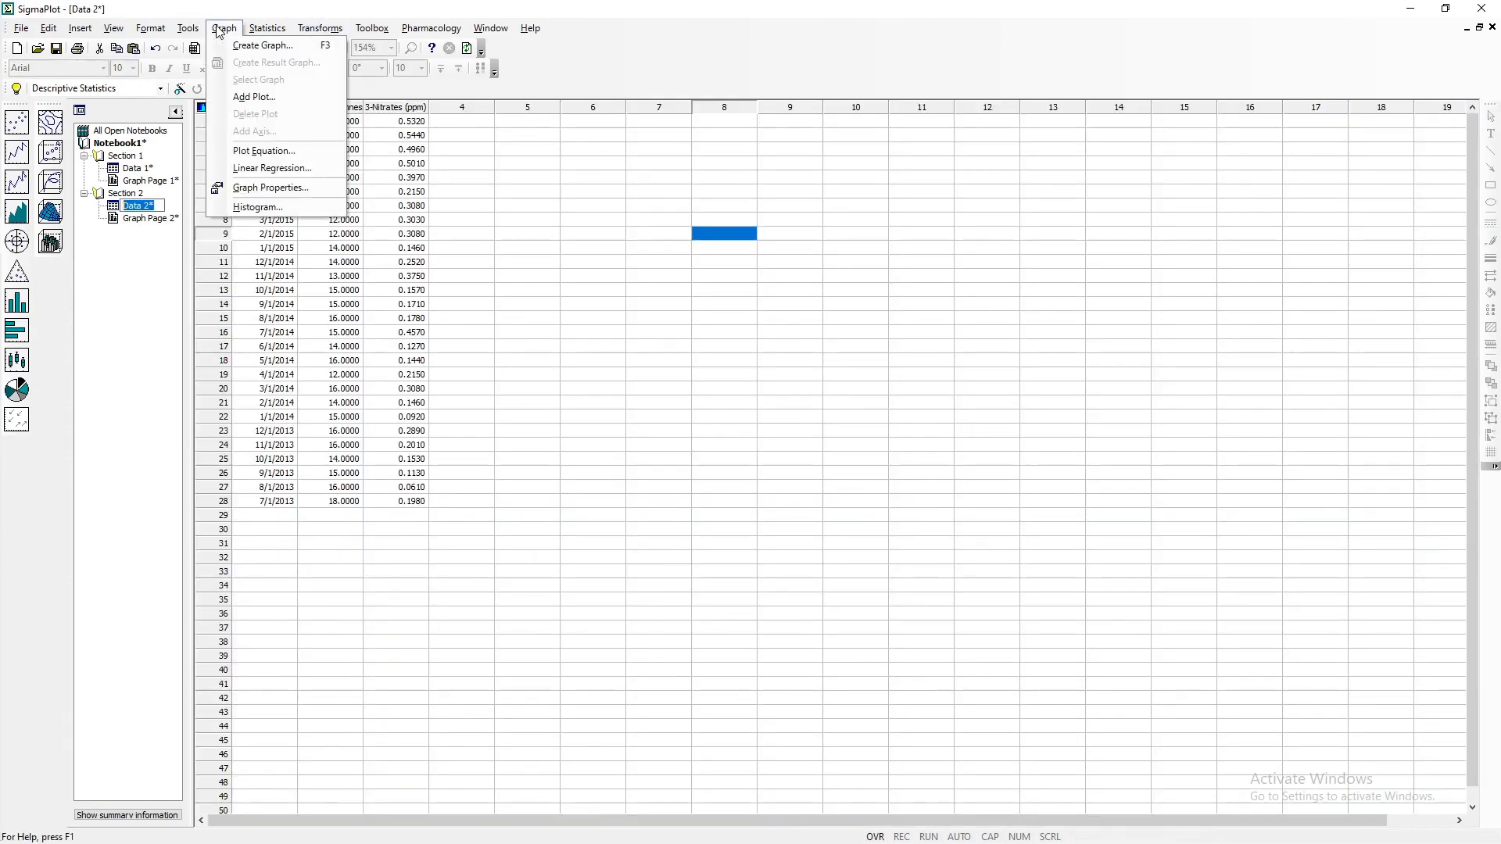
click(291, 44)
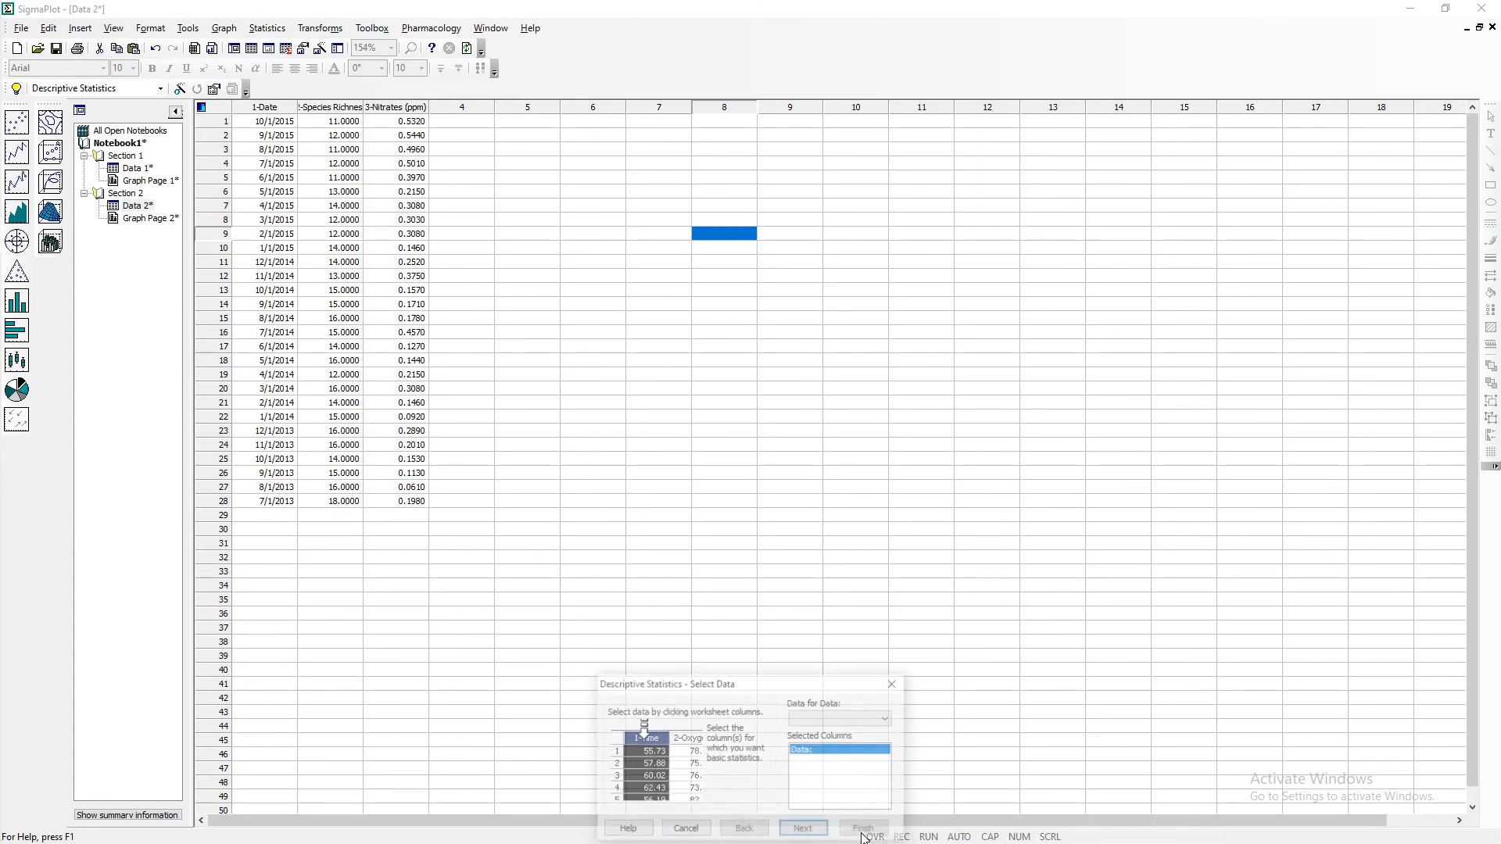
click(891, 684)
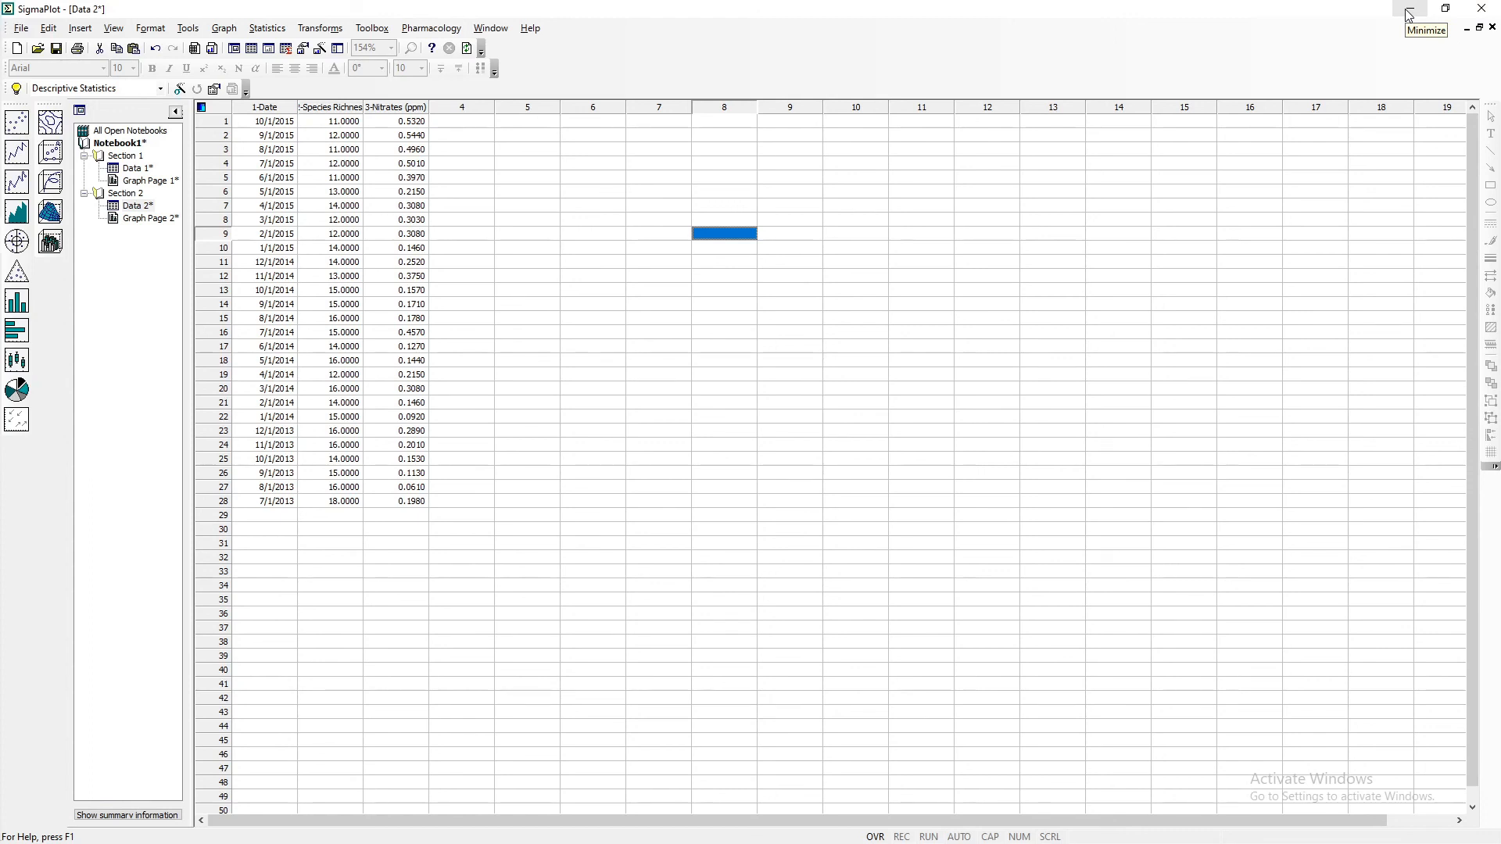
- Close SigmaPlot
click(1488, 8)
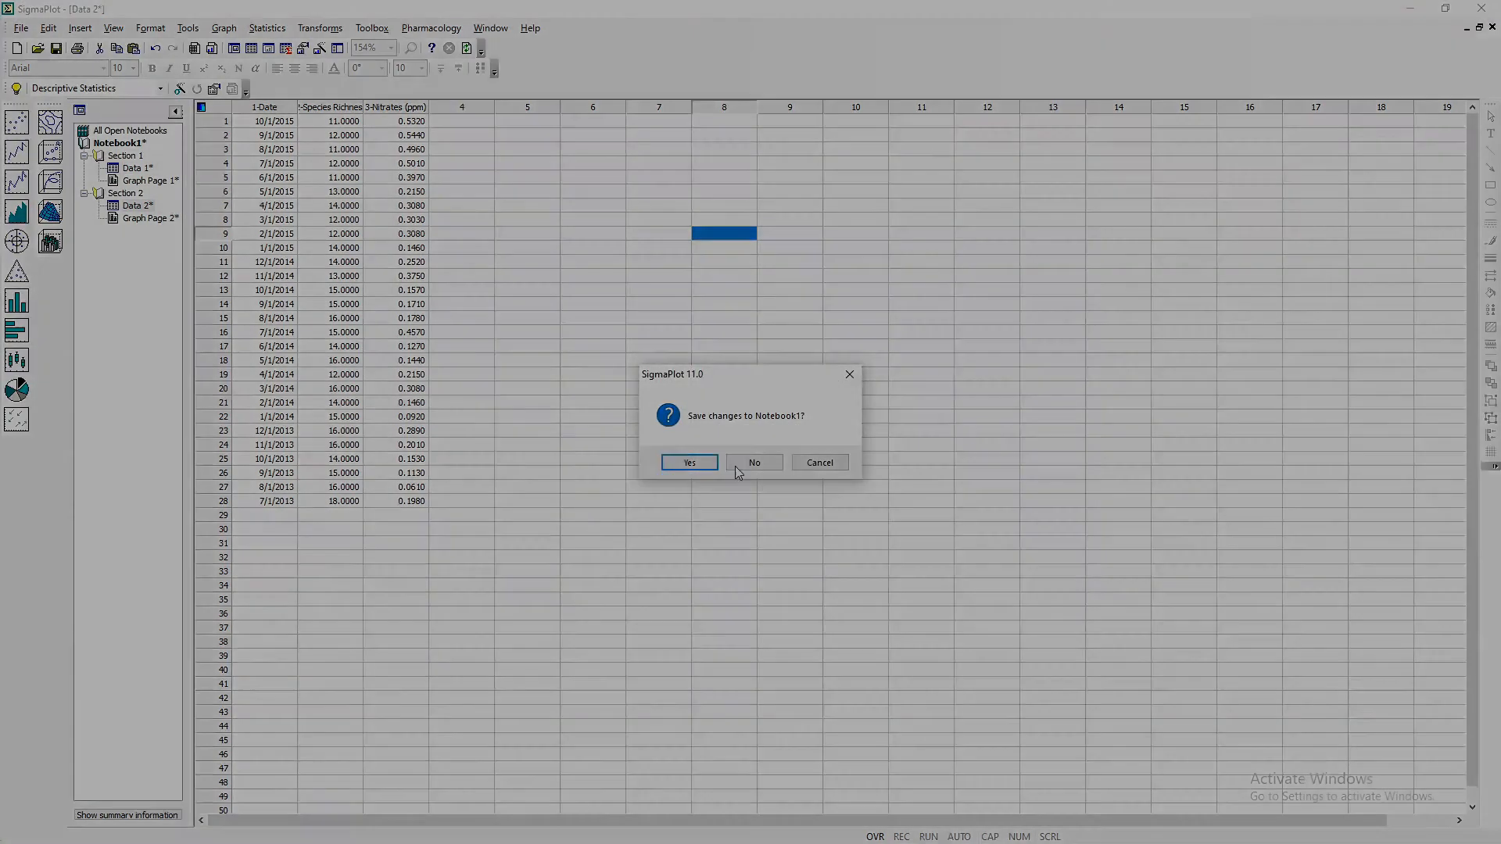